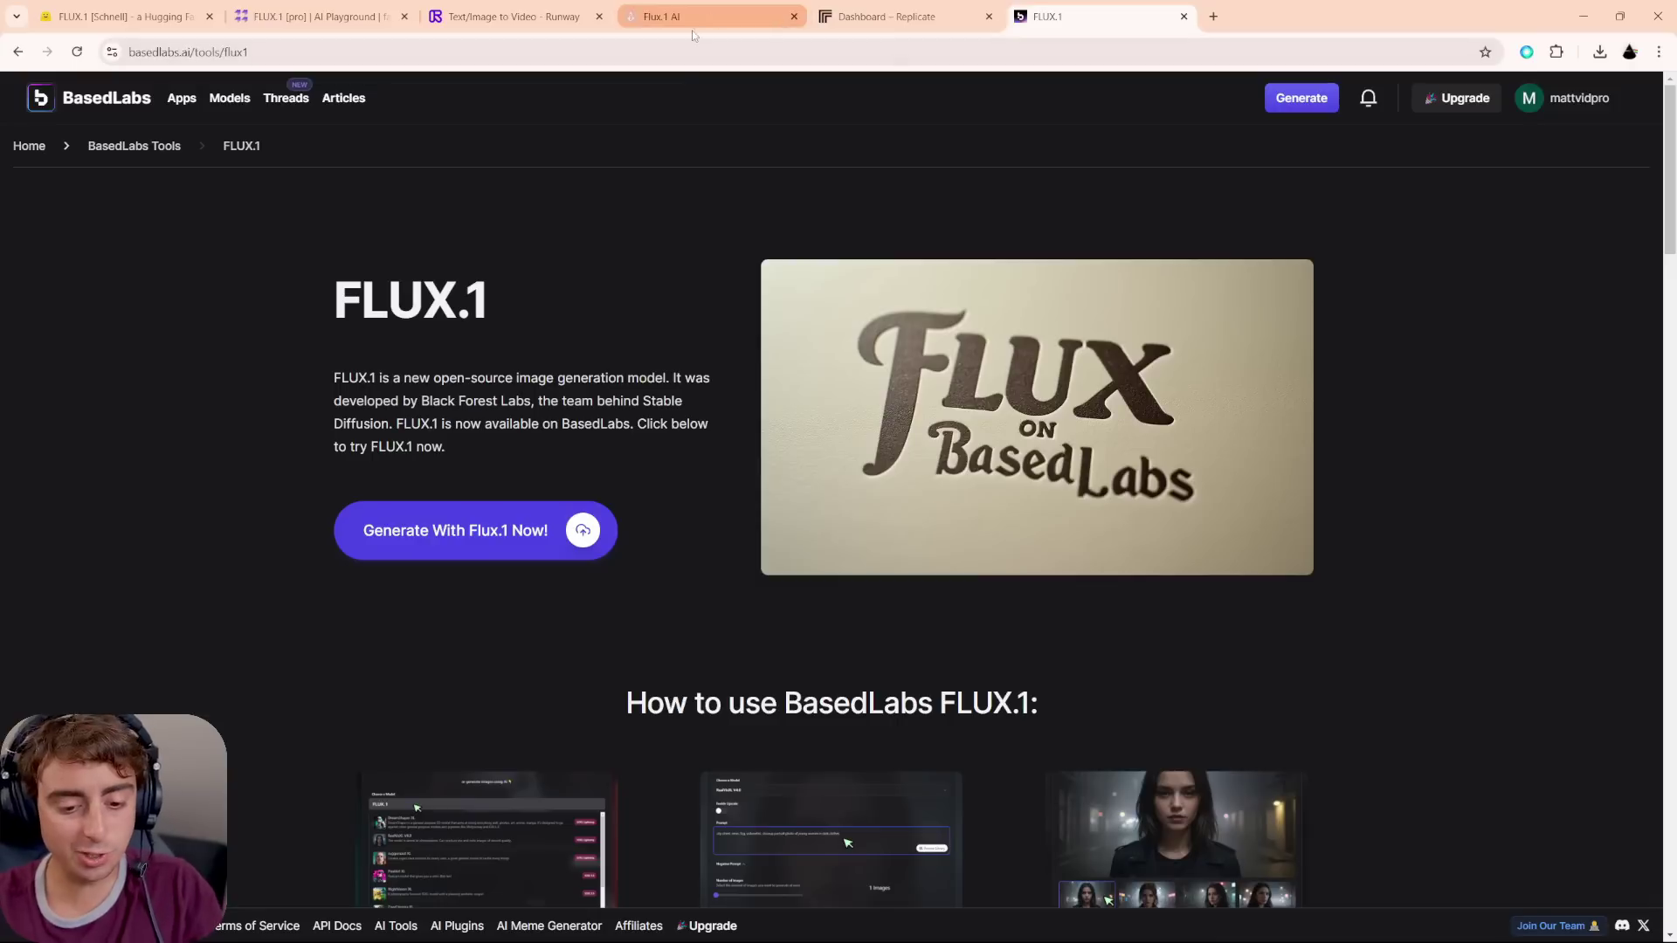
# - Zoom in and scroll the BasedLabs FLUX.1 showcase, then switch to the fal.ai FLUX.1 [pro] tab
pyautogui.scroll(-4, 1126, 397)
pyautogui.scroll(-3, 1145, 405)
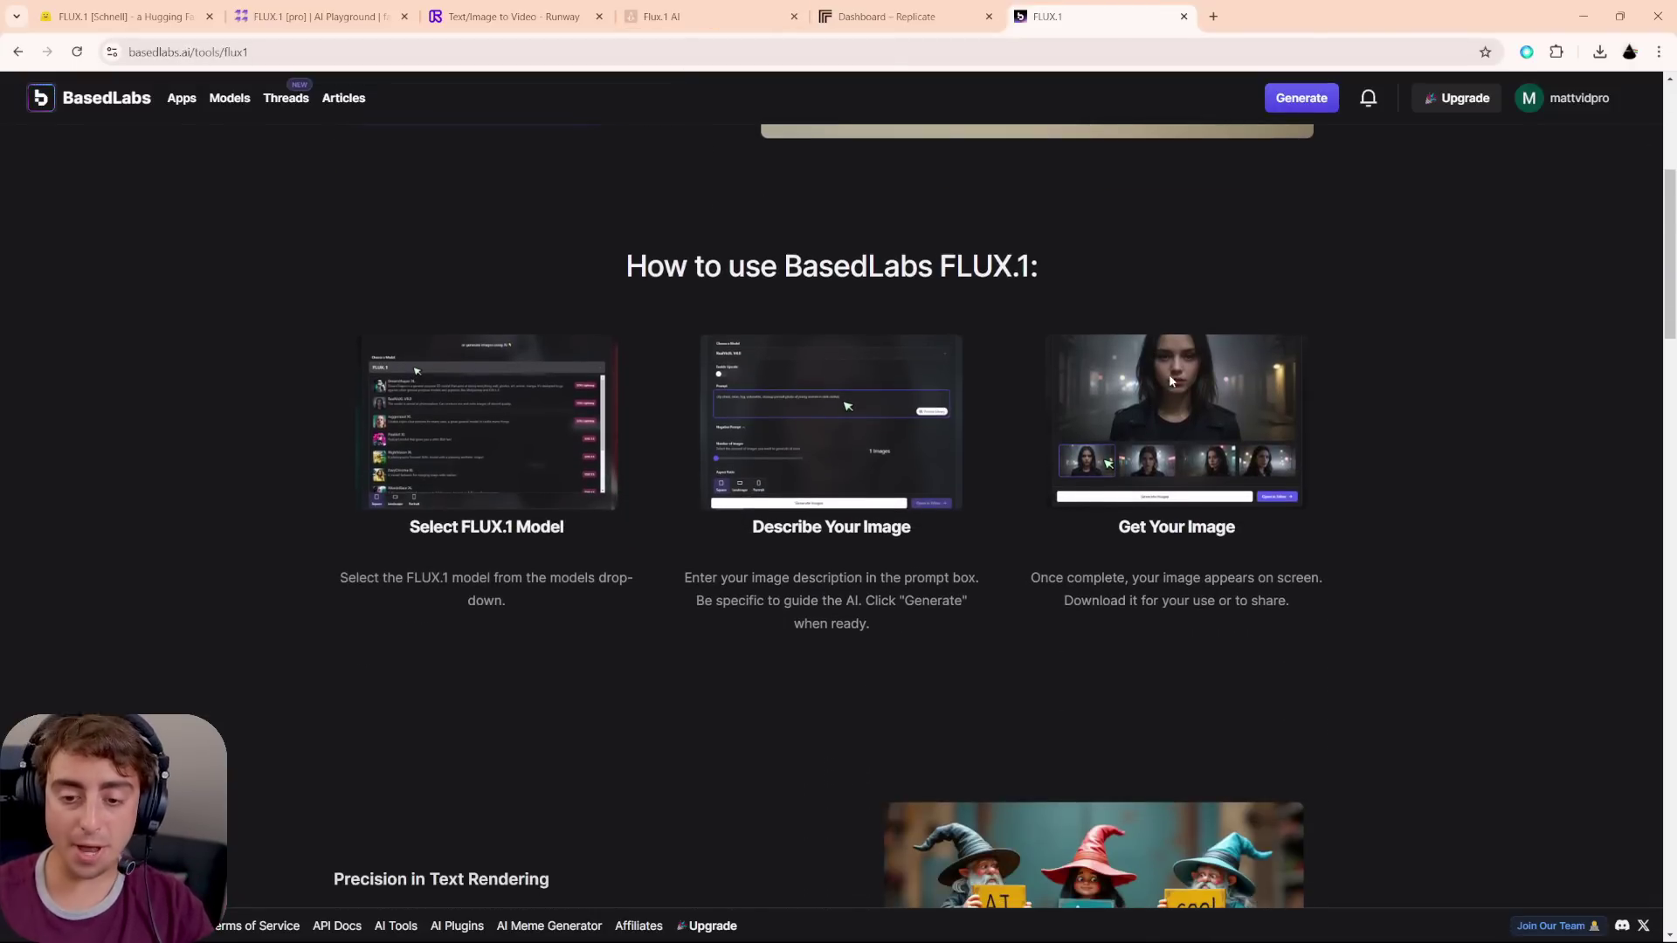
pyautogui.hotkey('ctrl', '+')
pyautogui.hotkey('ctrl', '+')
pyautogui.hotkey('ctrl', '+')
pyautogui.hotkey('ctrl', '+')
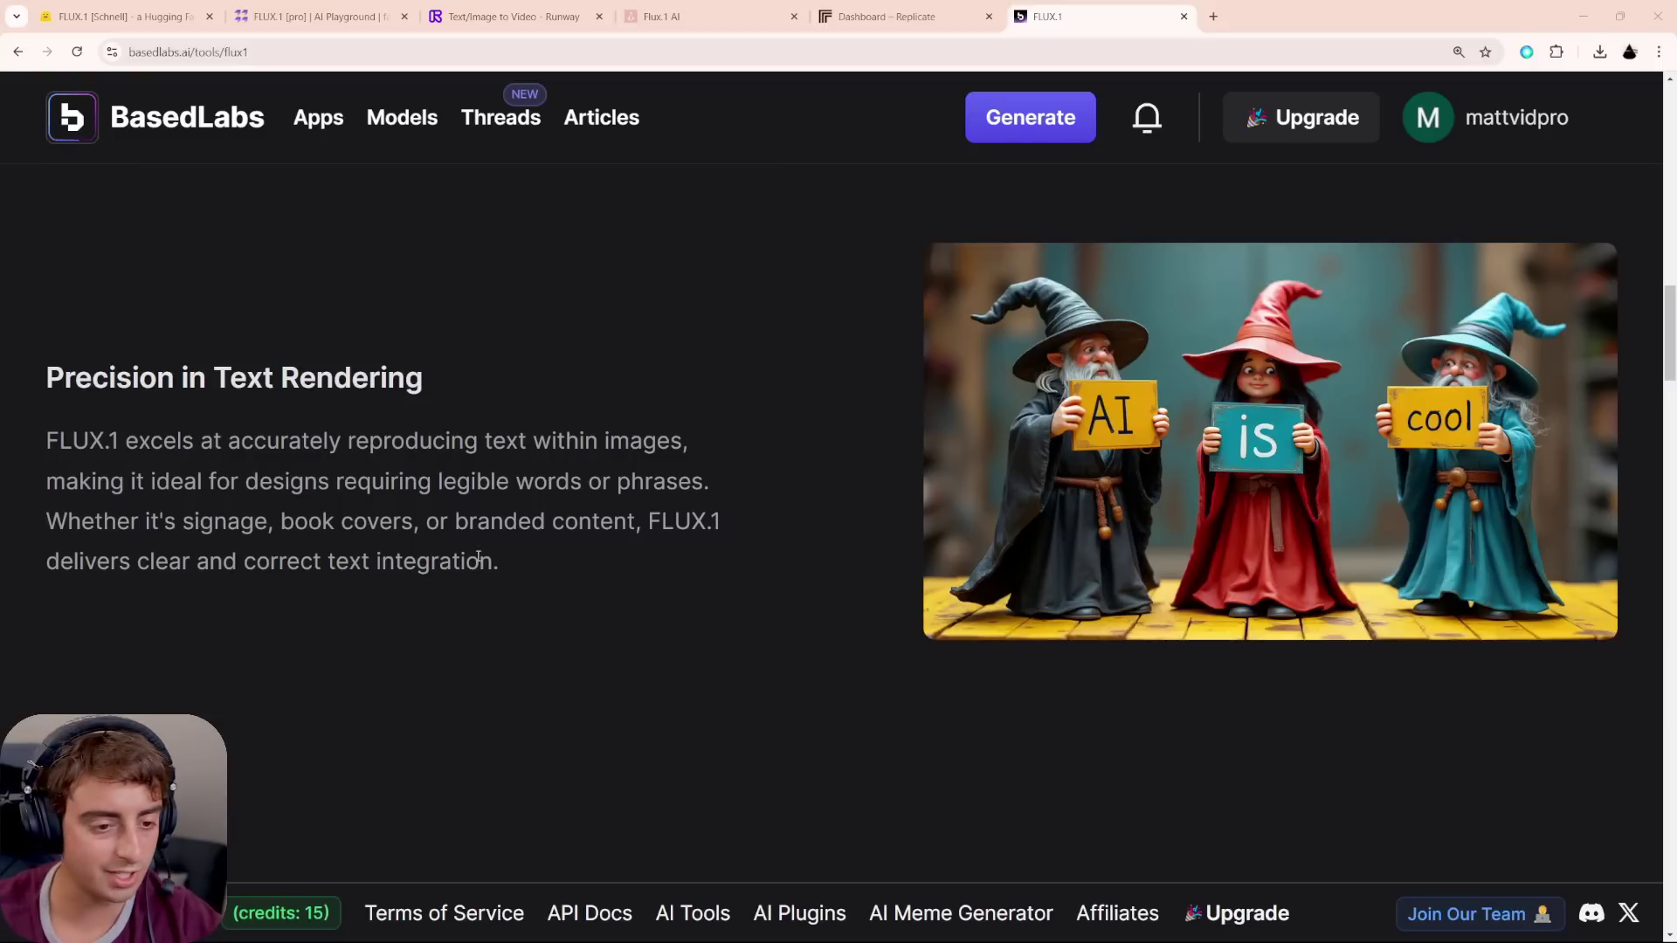
pyautogui.scroll(-5, 1129, 465)
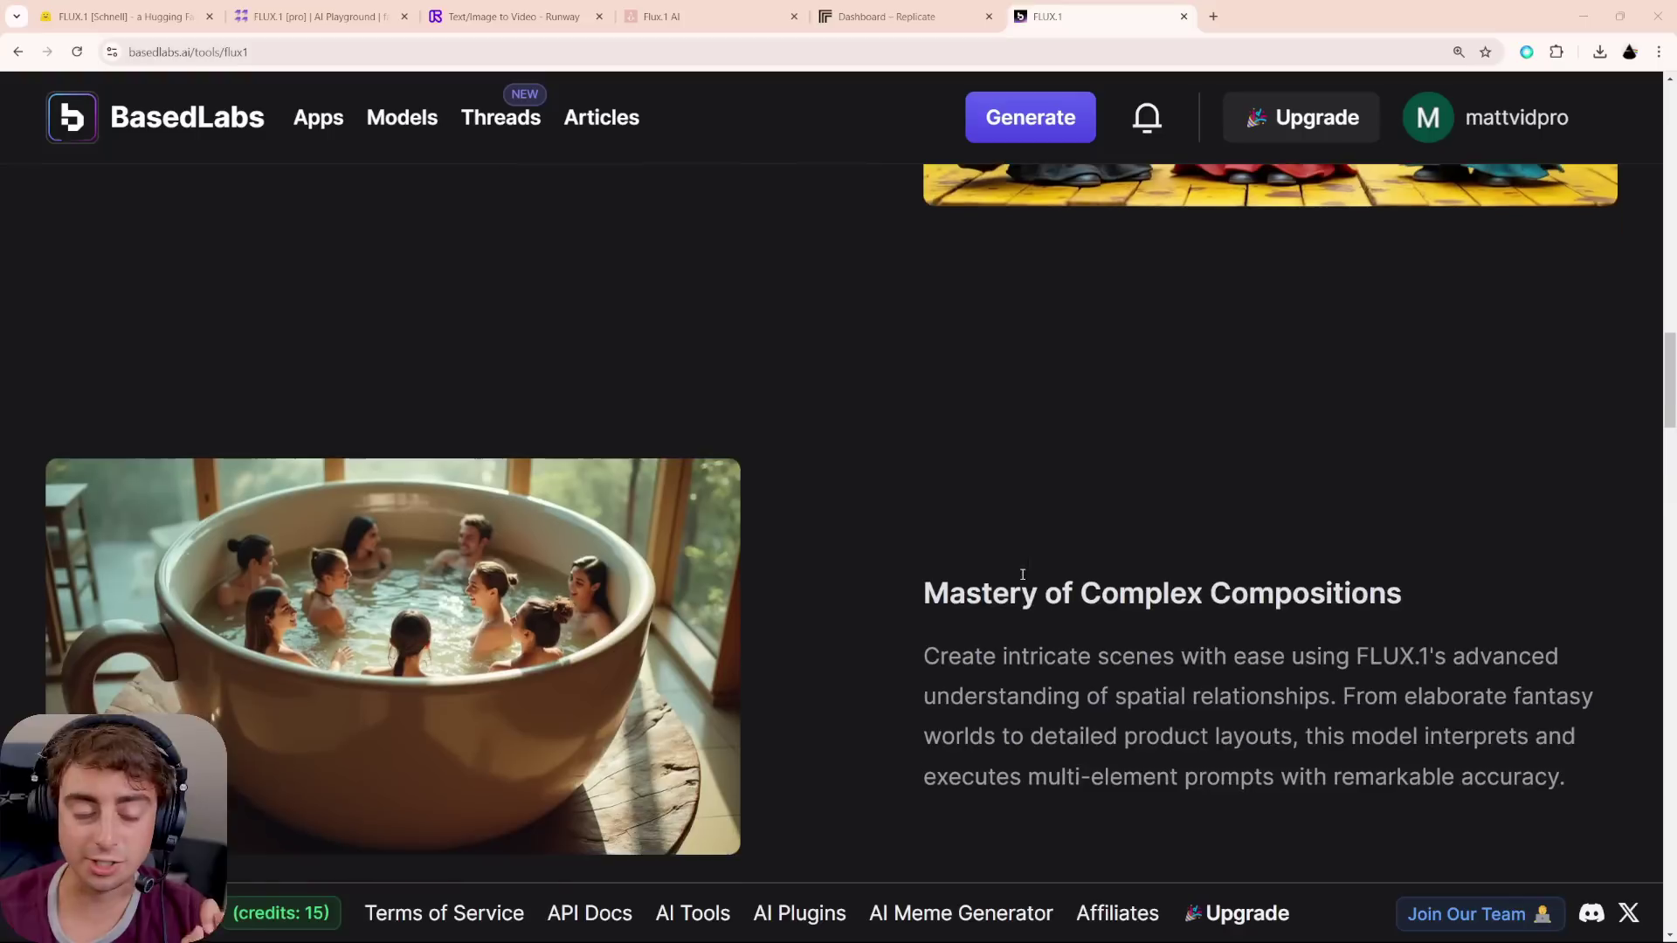
pyautogui.scroll(-1, 667, 504)
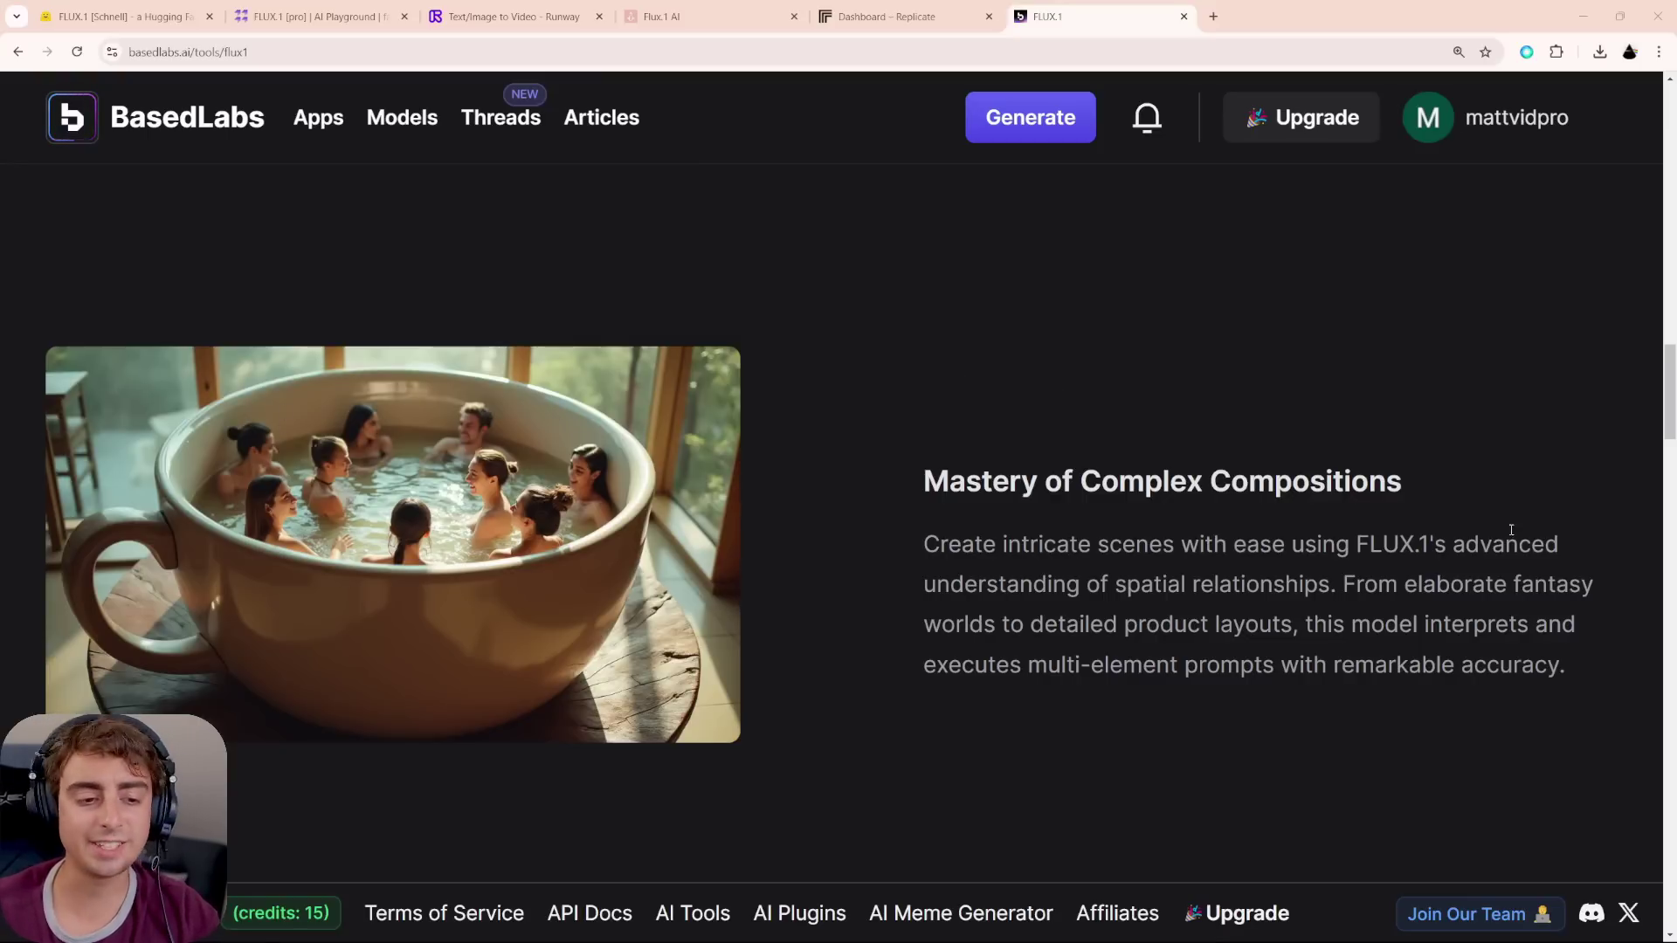
pyautogui.scroll(-5, 1394, 707)
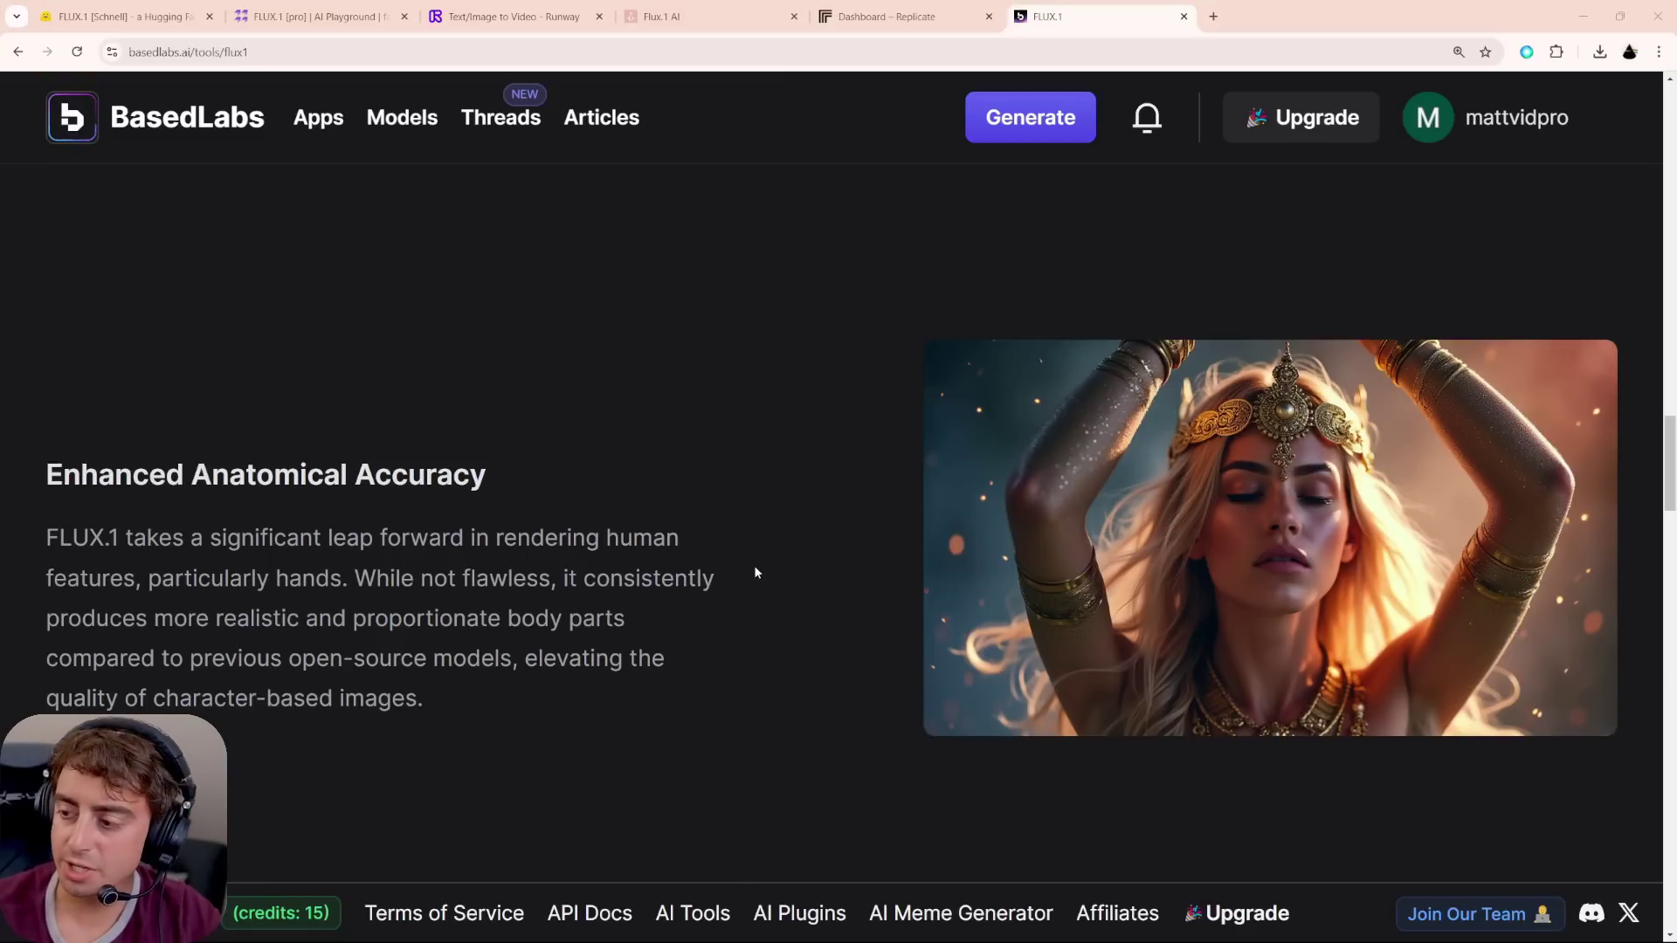
pyautogui.scroll(10, 773, 563)
pyautogui.scroll(-15, 873, 568)
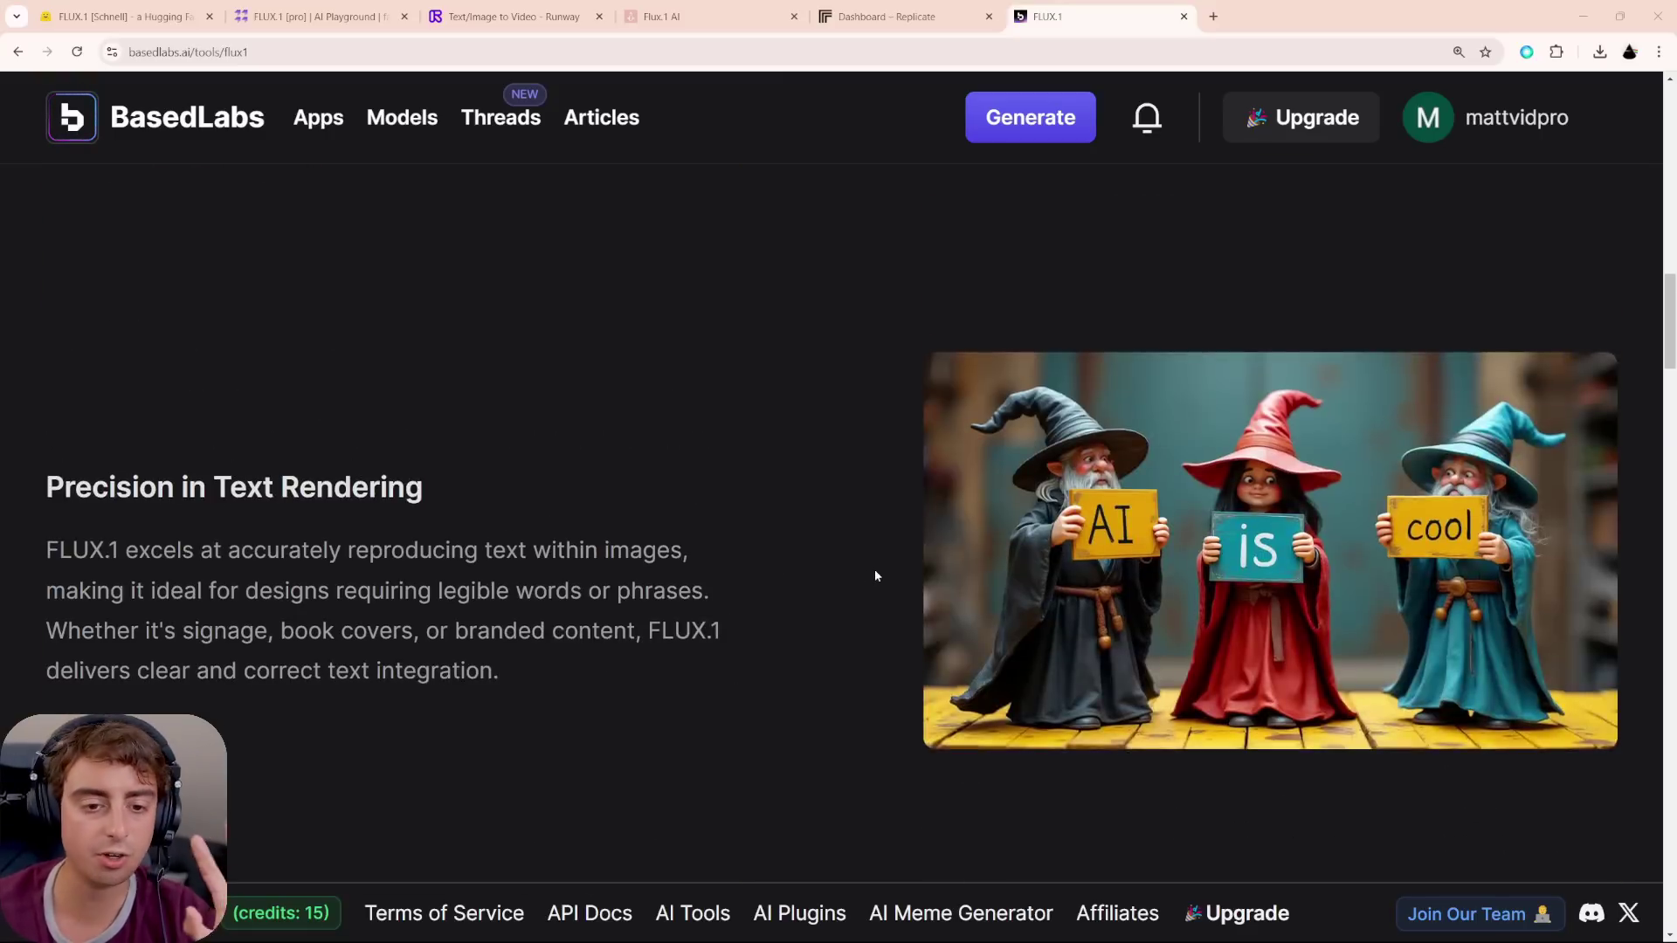
pyautogui.scroll(10, 882, 568)
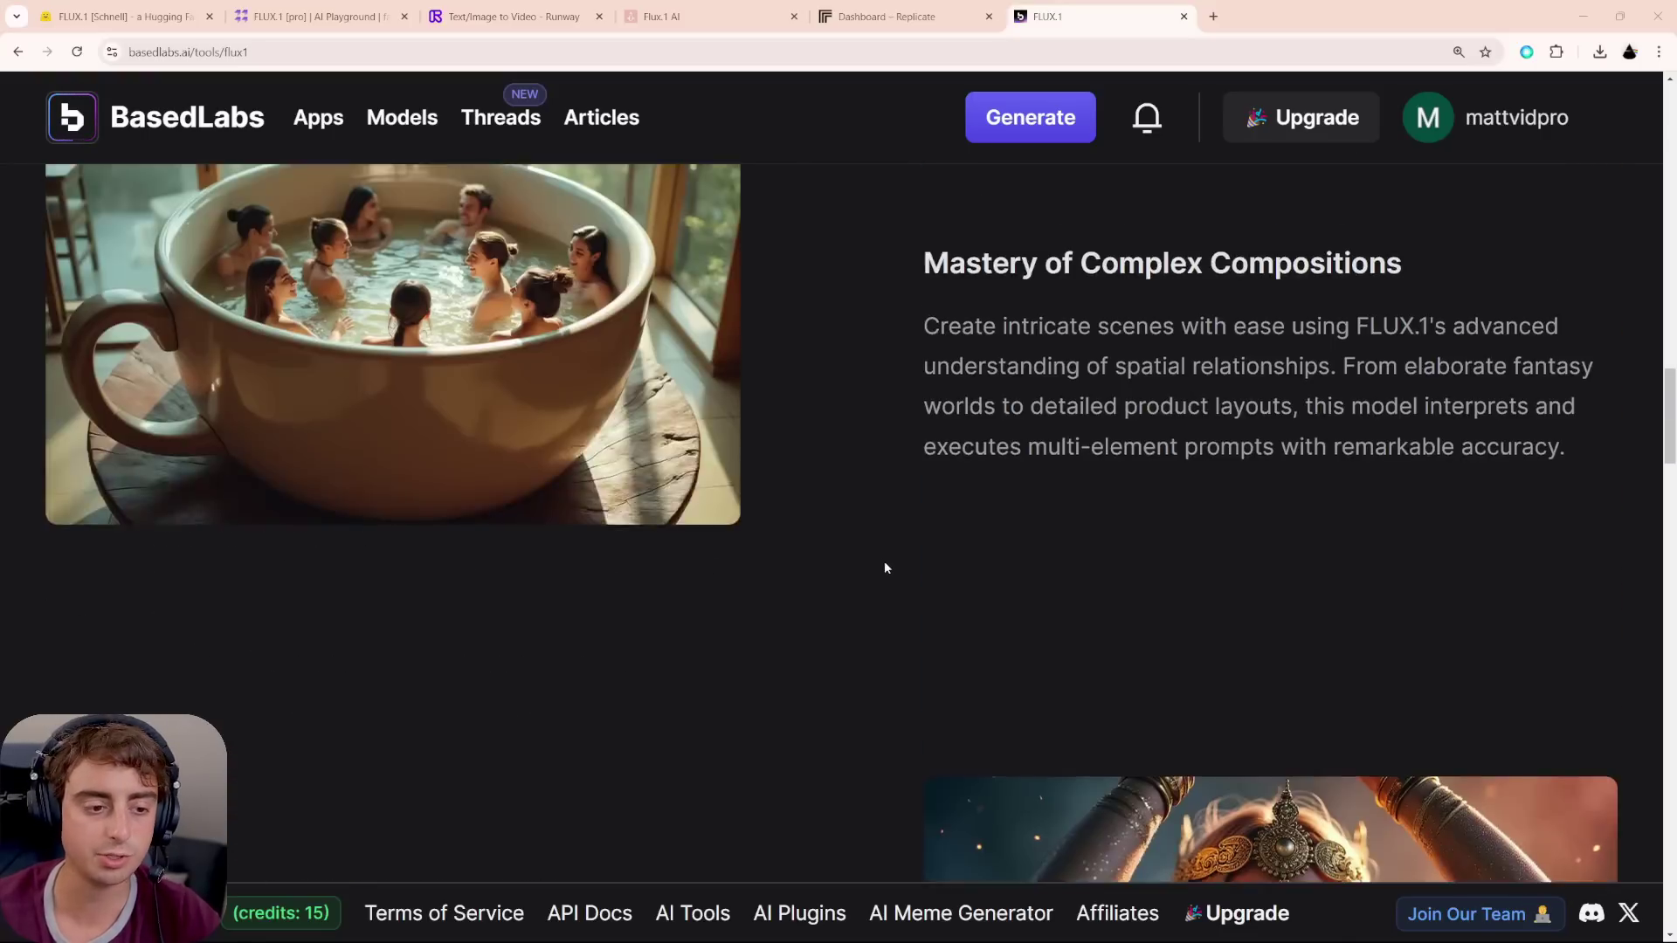
pyautogui.scroll(1, 897, 572)
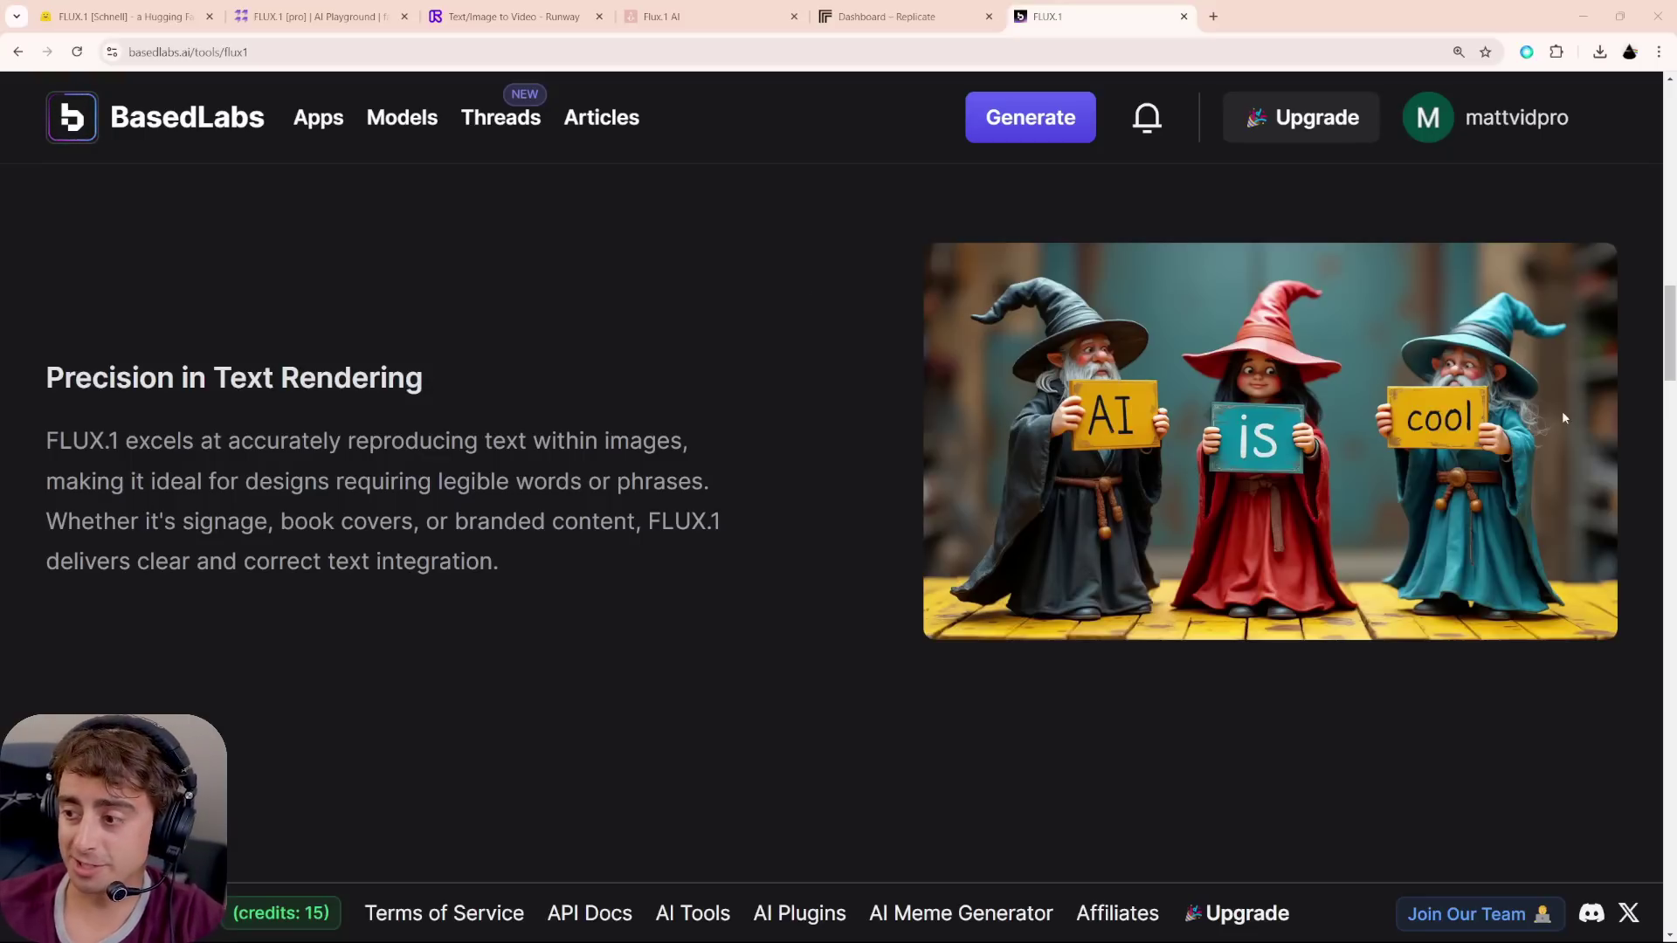
pyautogui.hotkey('ctrl', '2')
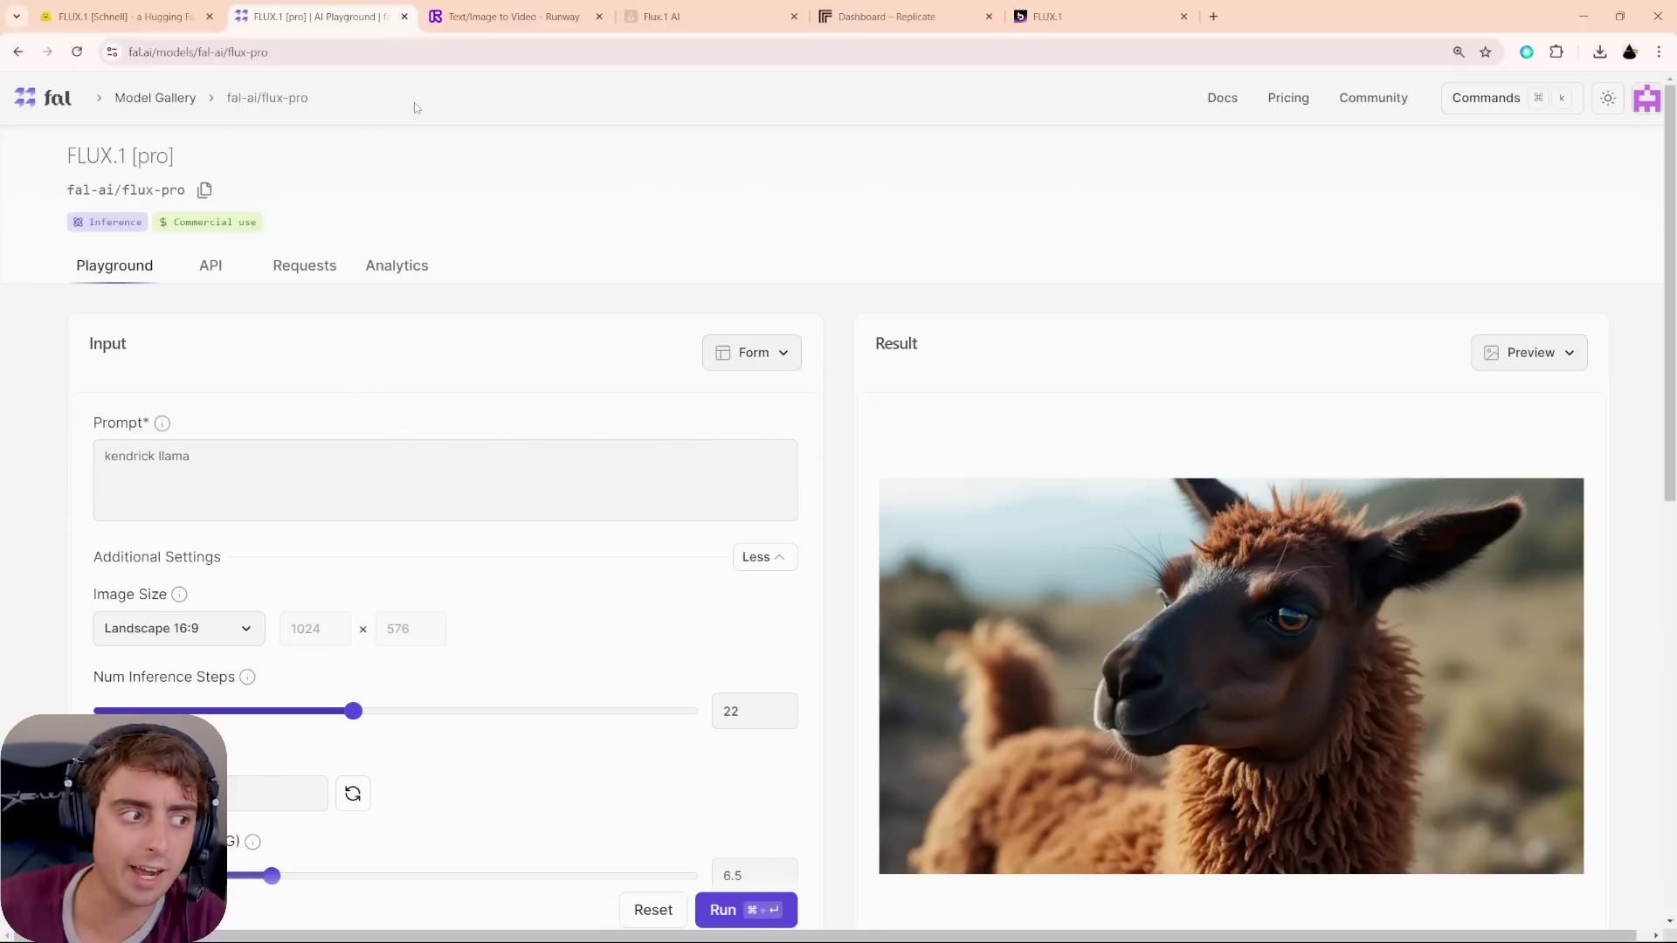
# - Replace the kendrick llama prompt with the pasted grumpy goldfish fish bowl prompt
pyautogui.scroll(-3, 1203, 561)
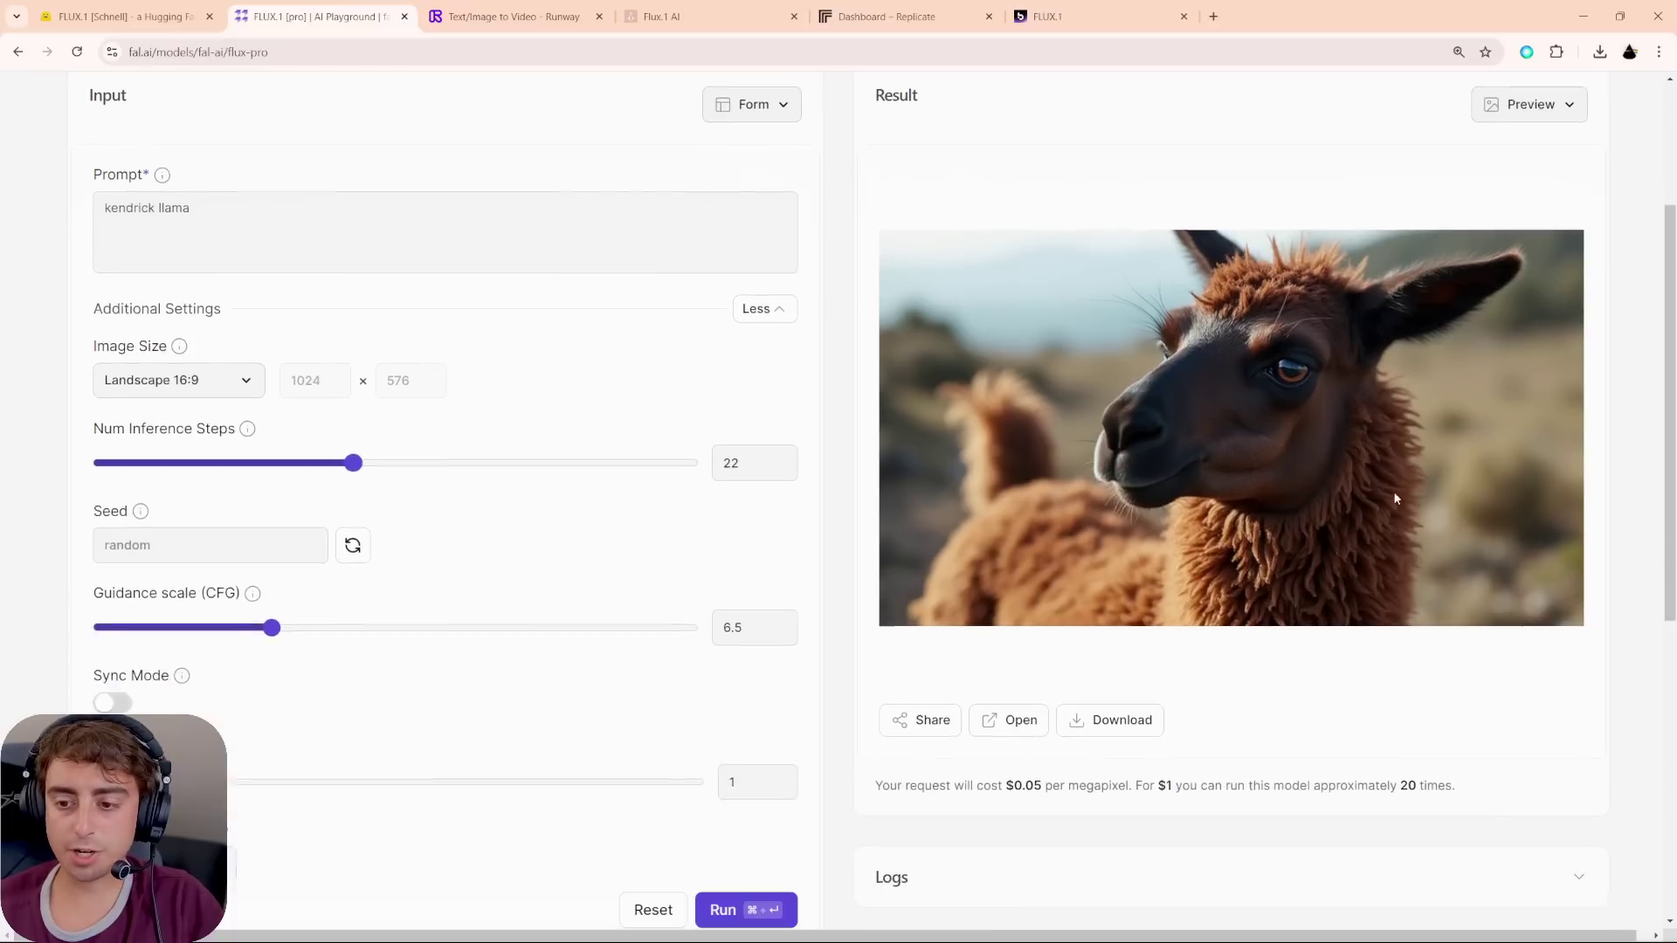
pyautogui.scroll(2, 1291, 433)
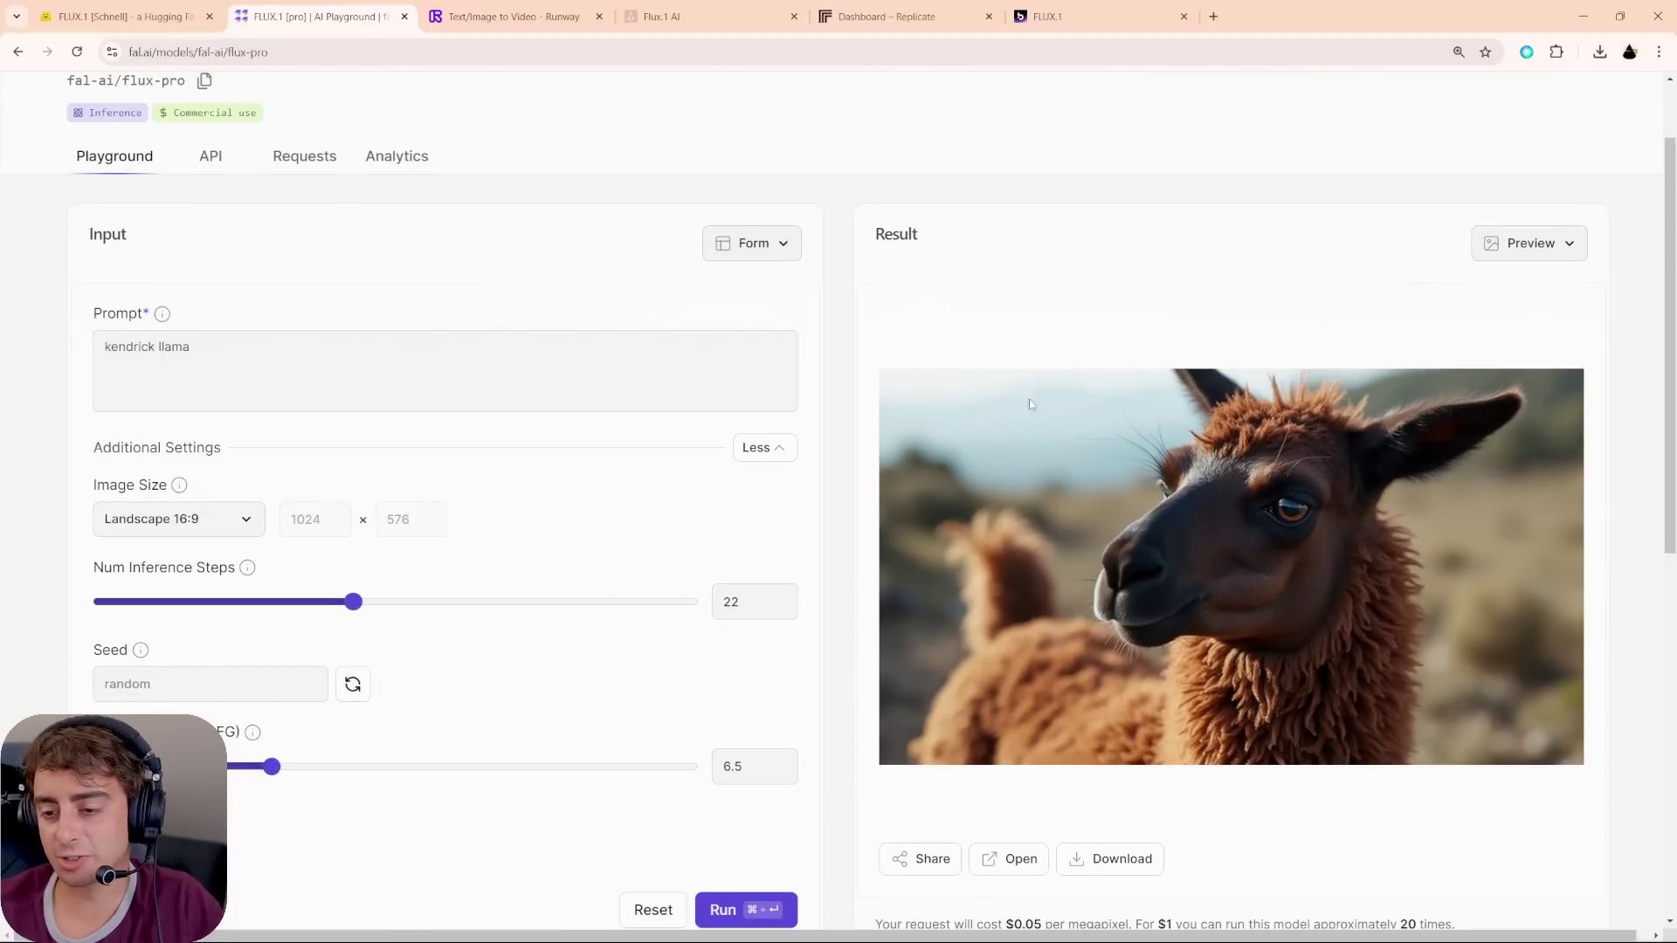
pyautogui.moveTo(411, 348); pyautogui.dragTo(68, 354)
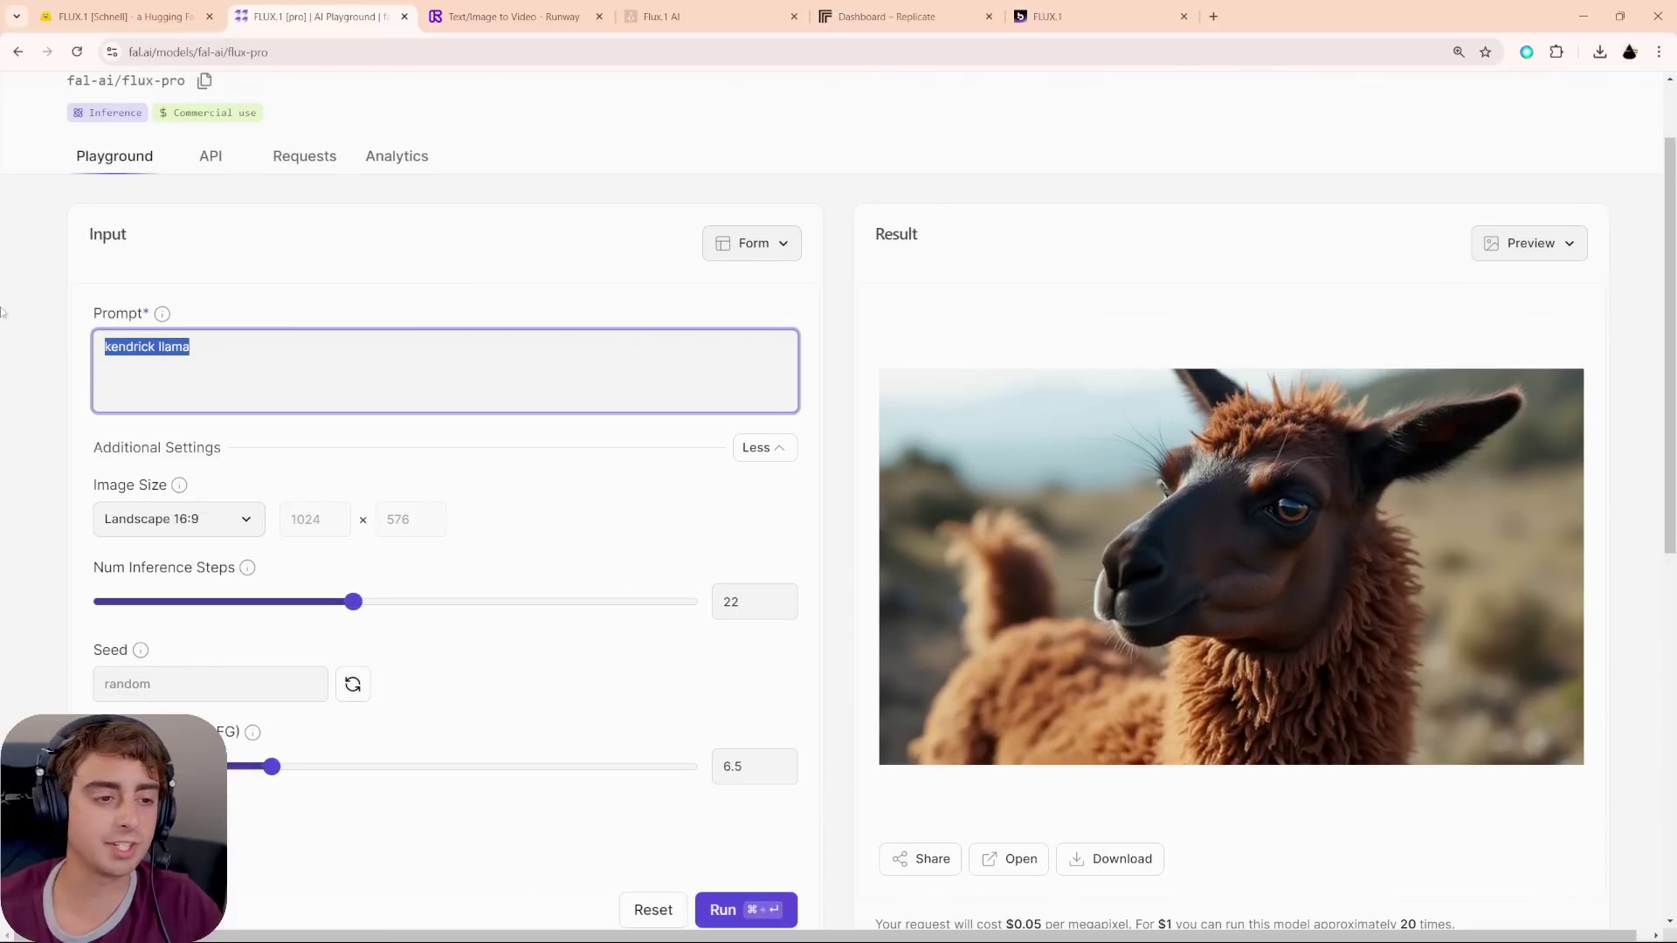
pyautogui.press('BackSpace')
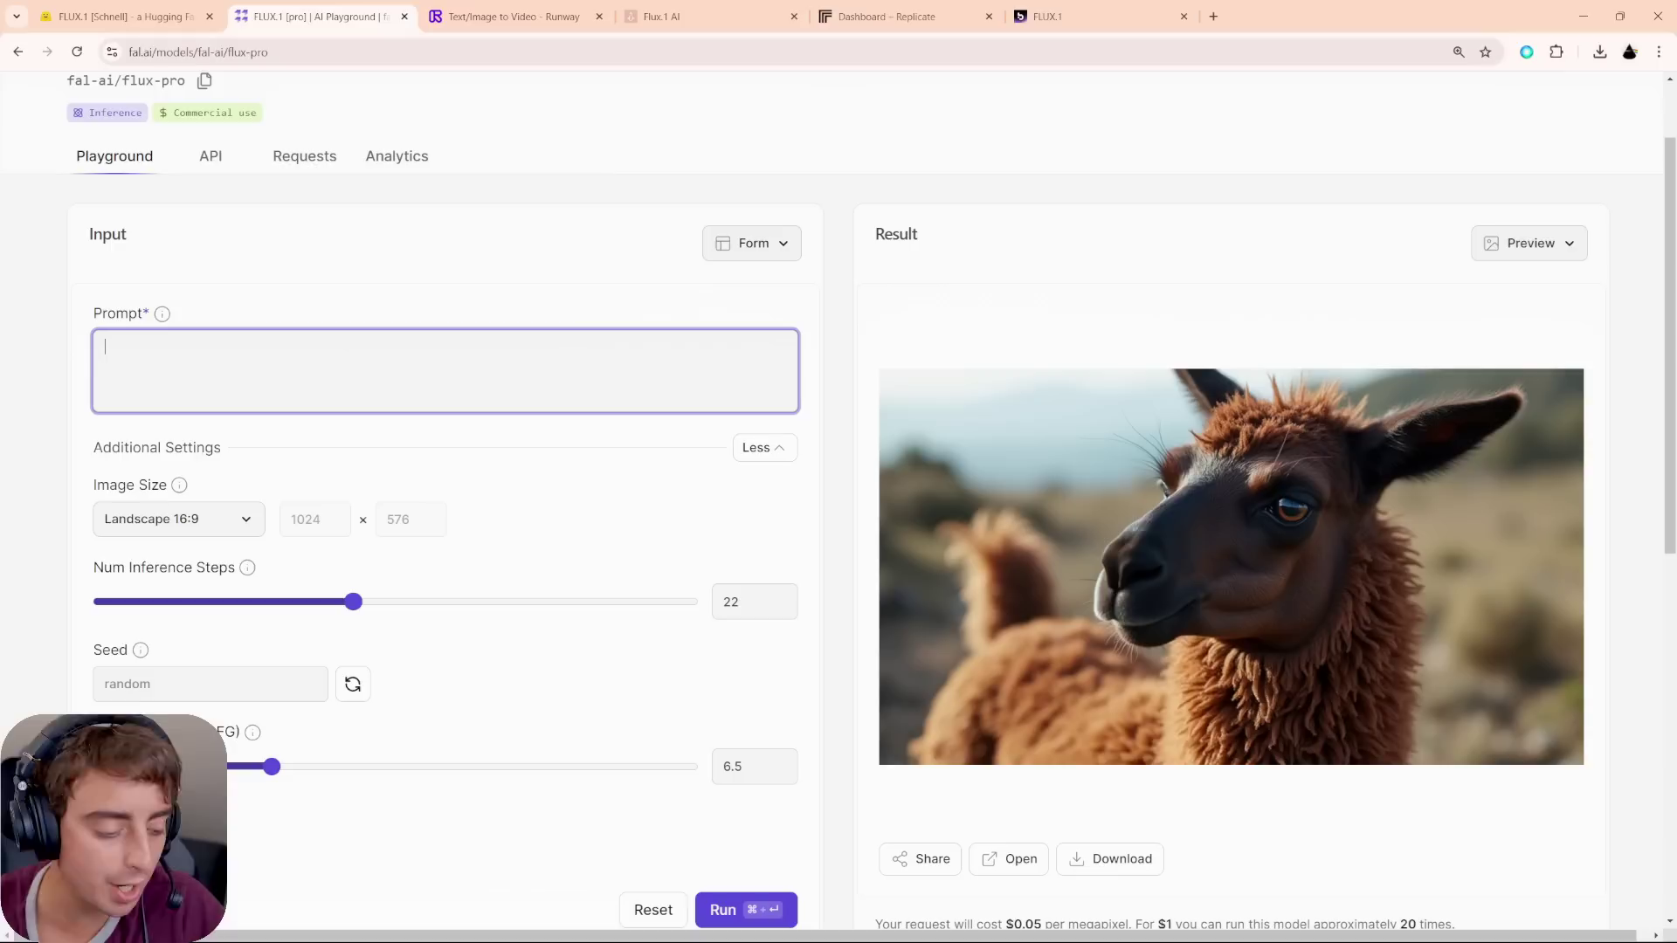
pyautogui.write('fisheye macro view of a grumpy old goldfish in a fish bowl')
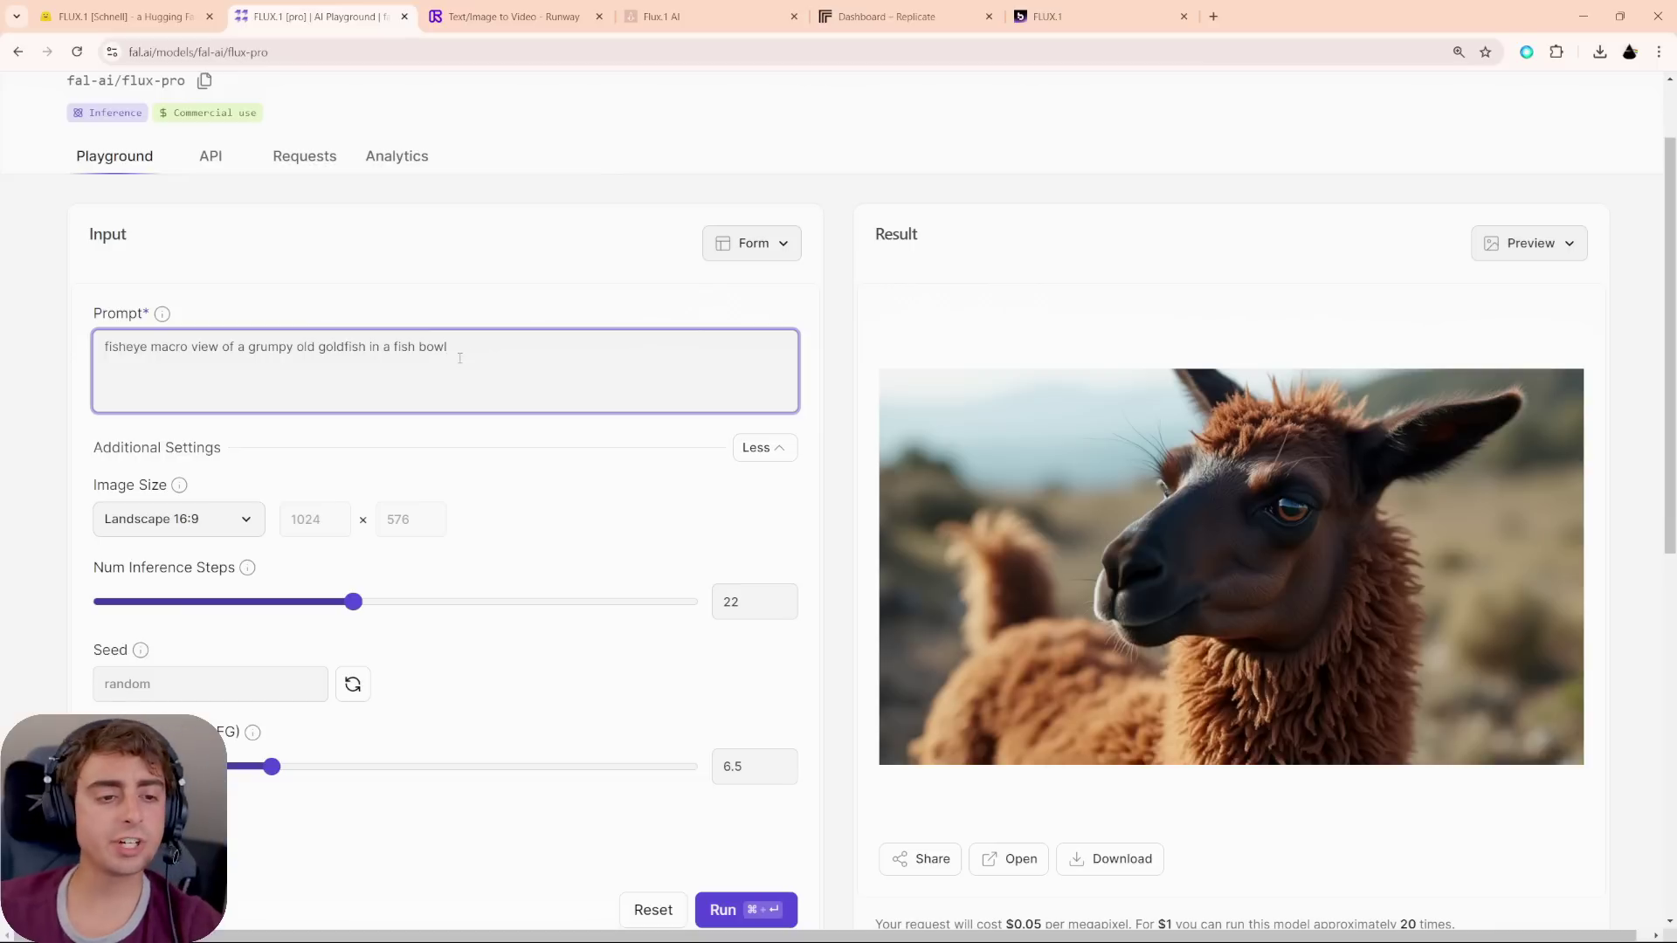
# - Add the 3D speech bubble line reading 'These Young Guppies and Their new AI Tech'
pyautogui.write('3')
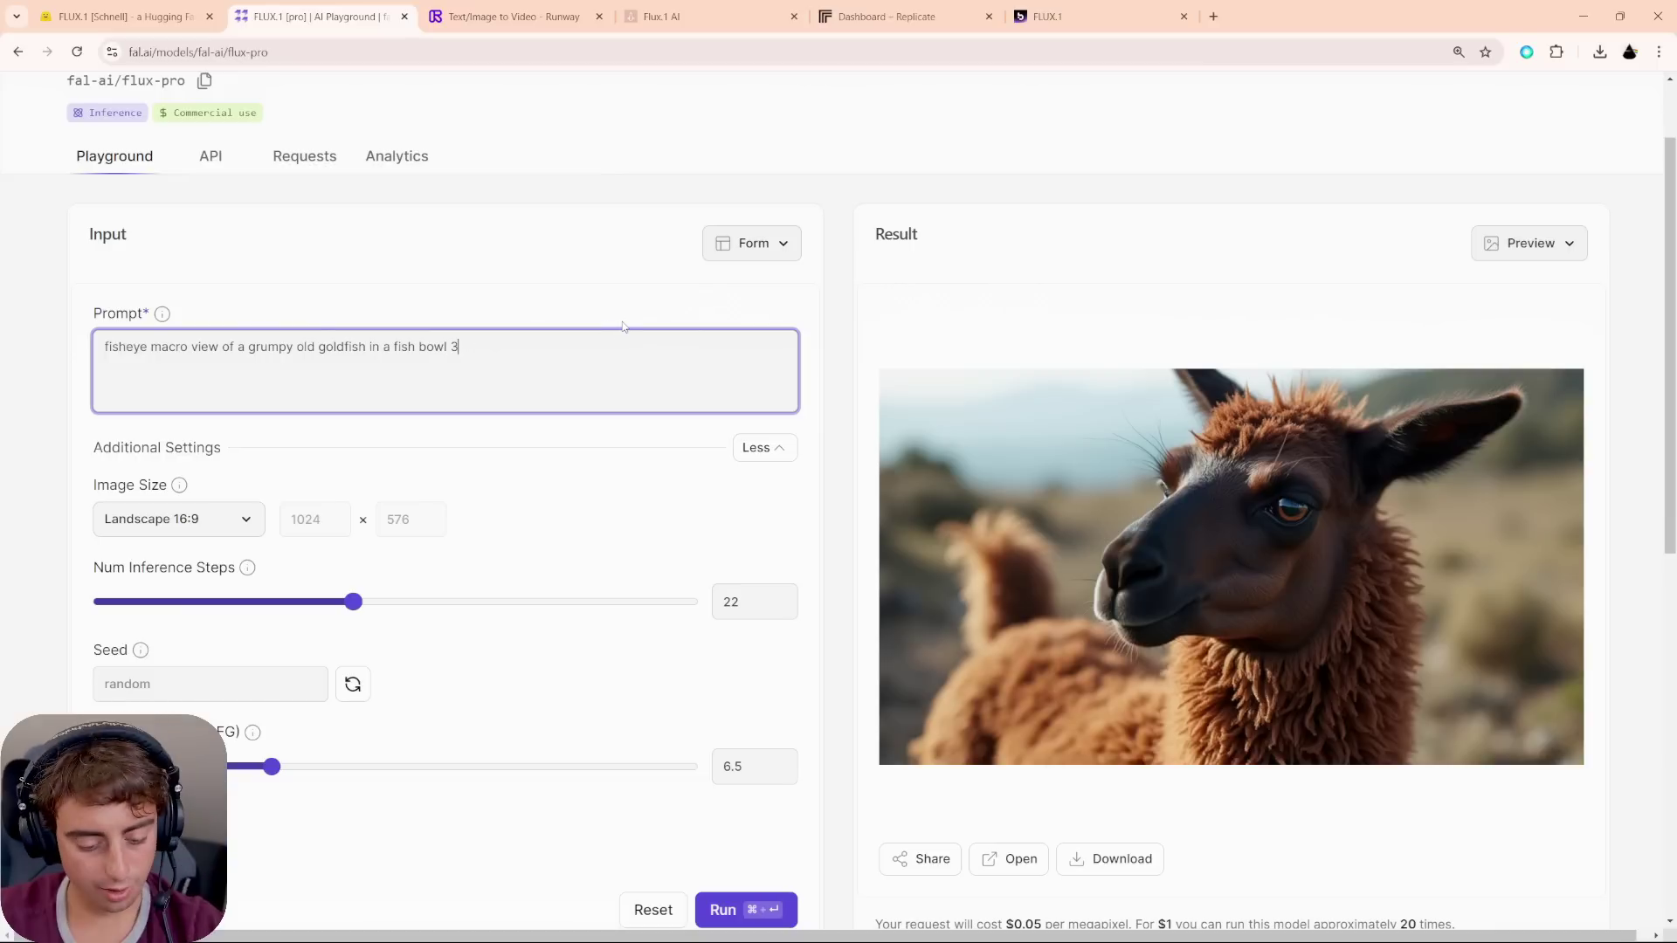
pyautogui.write('D speech b')
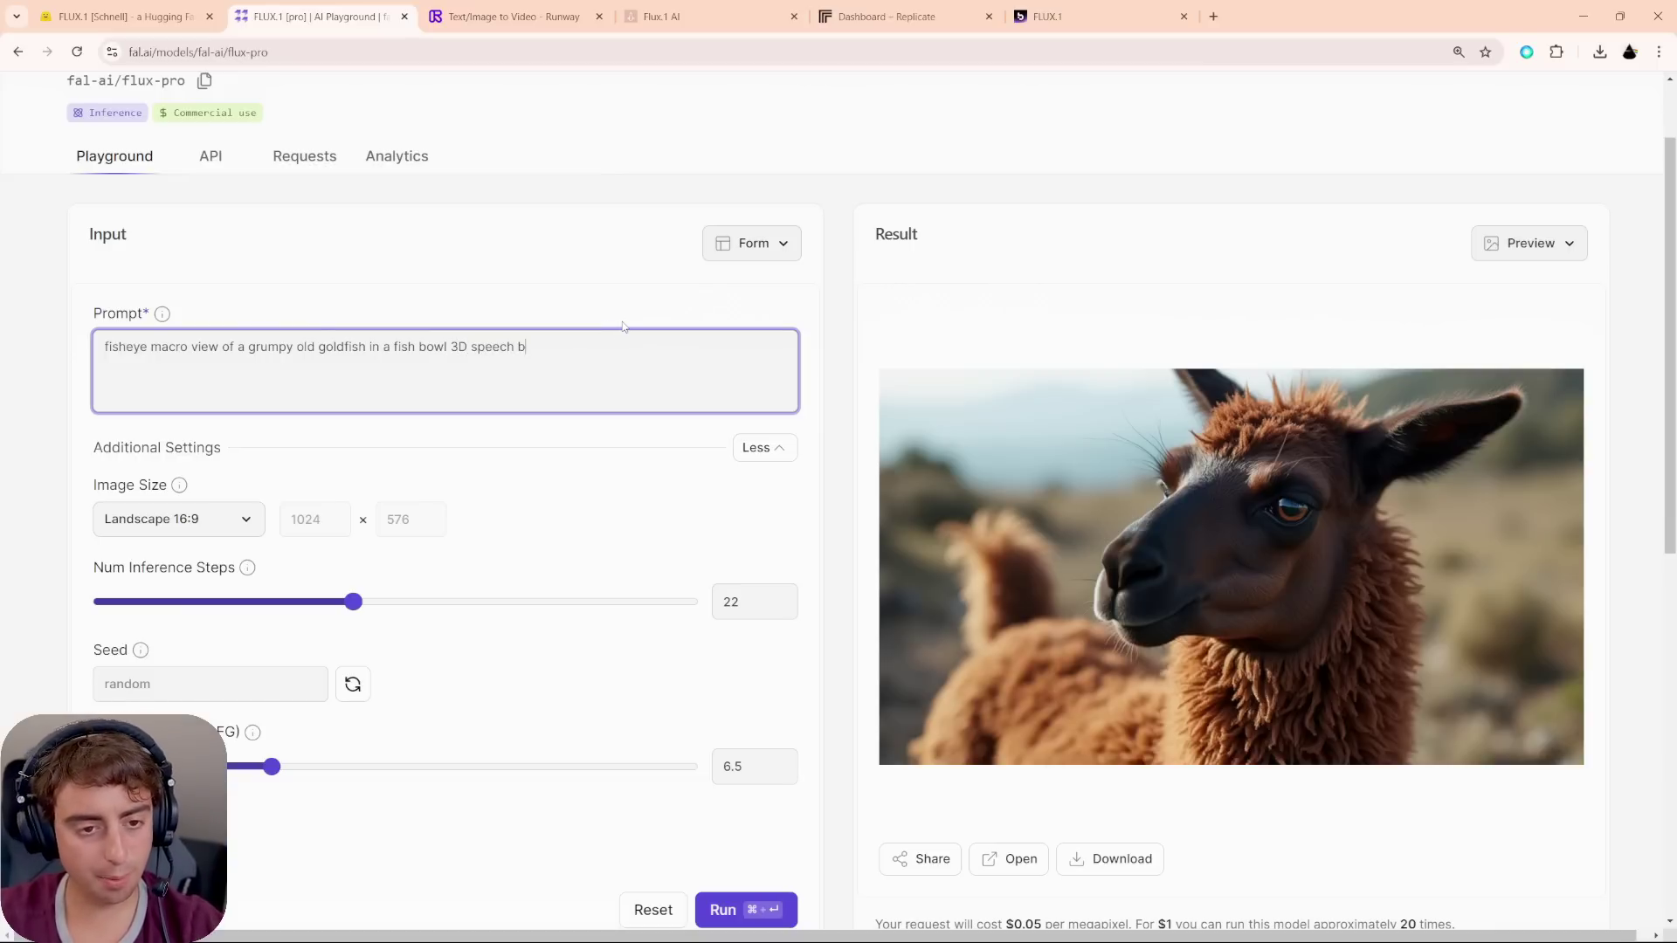
pyautogui.write('ubble reads')
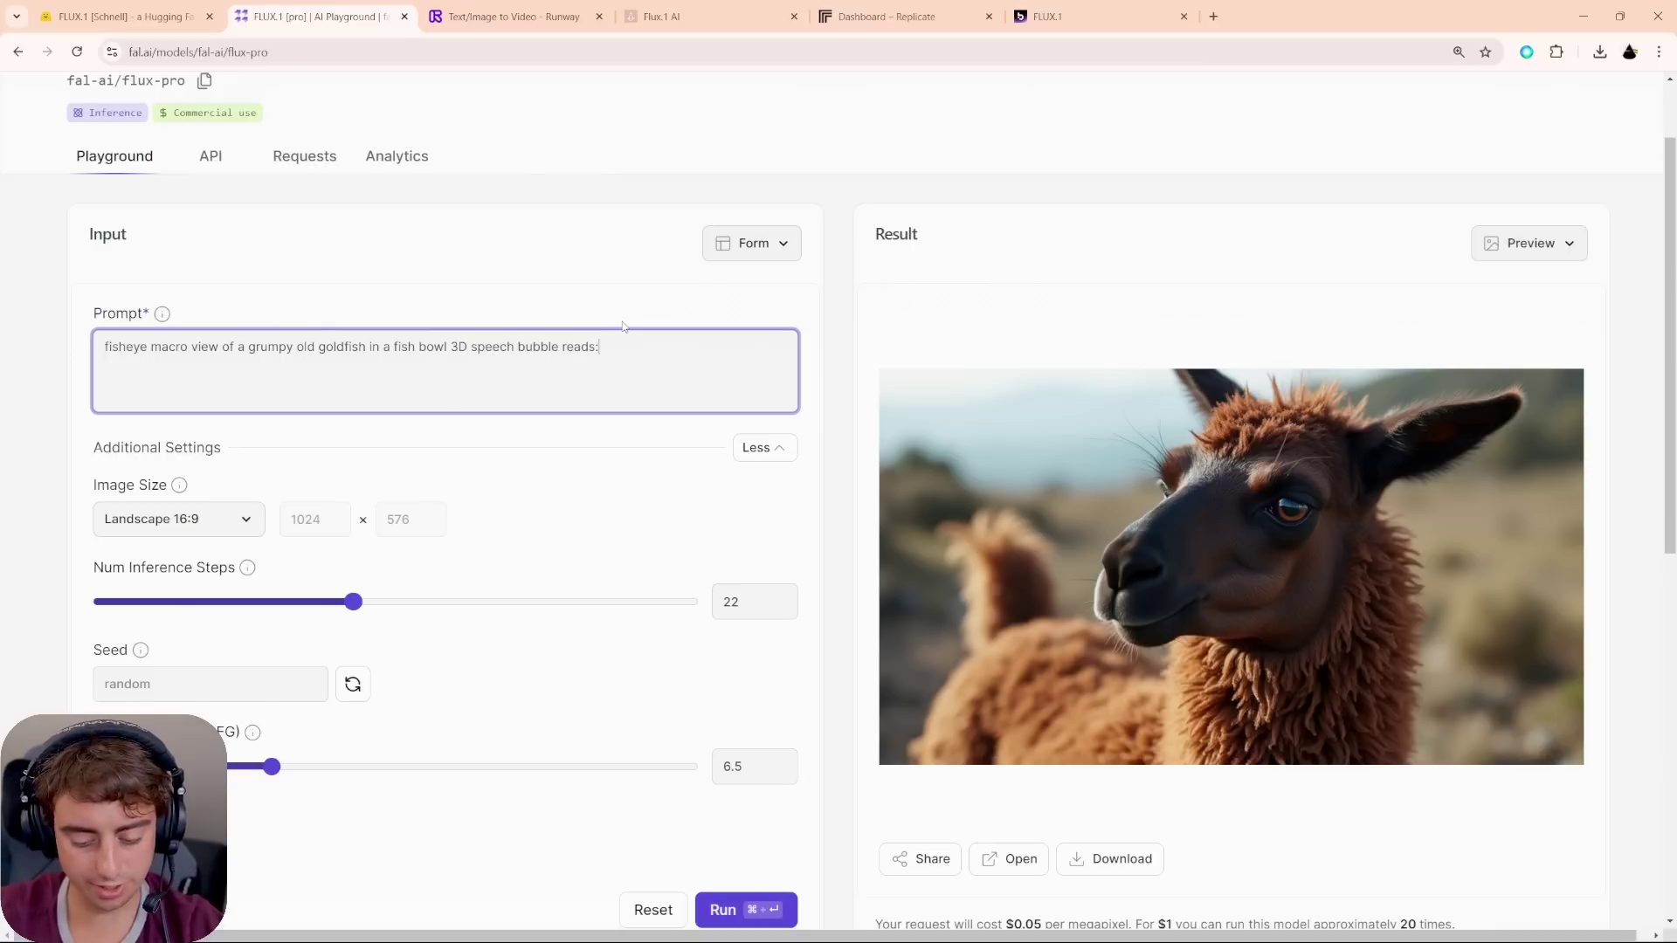
pyautogui.write(':')
pyautogui.write('"These Young Guppies and Their AI Tech"')
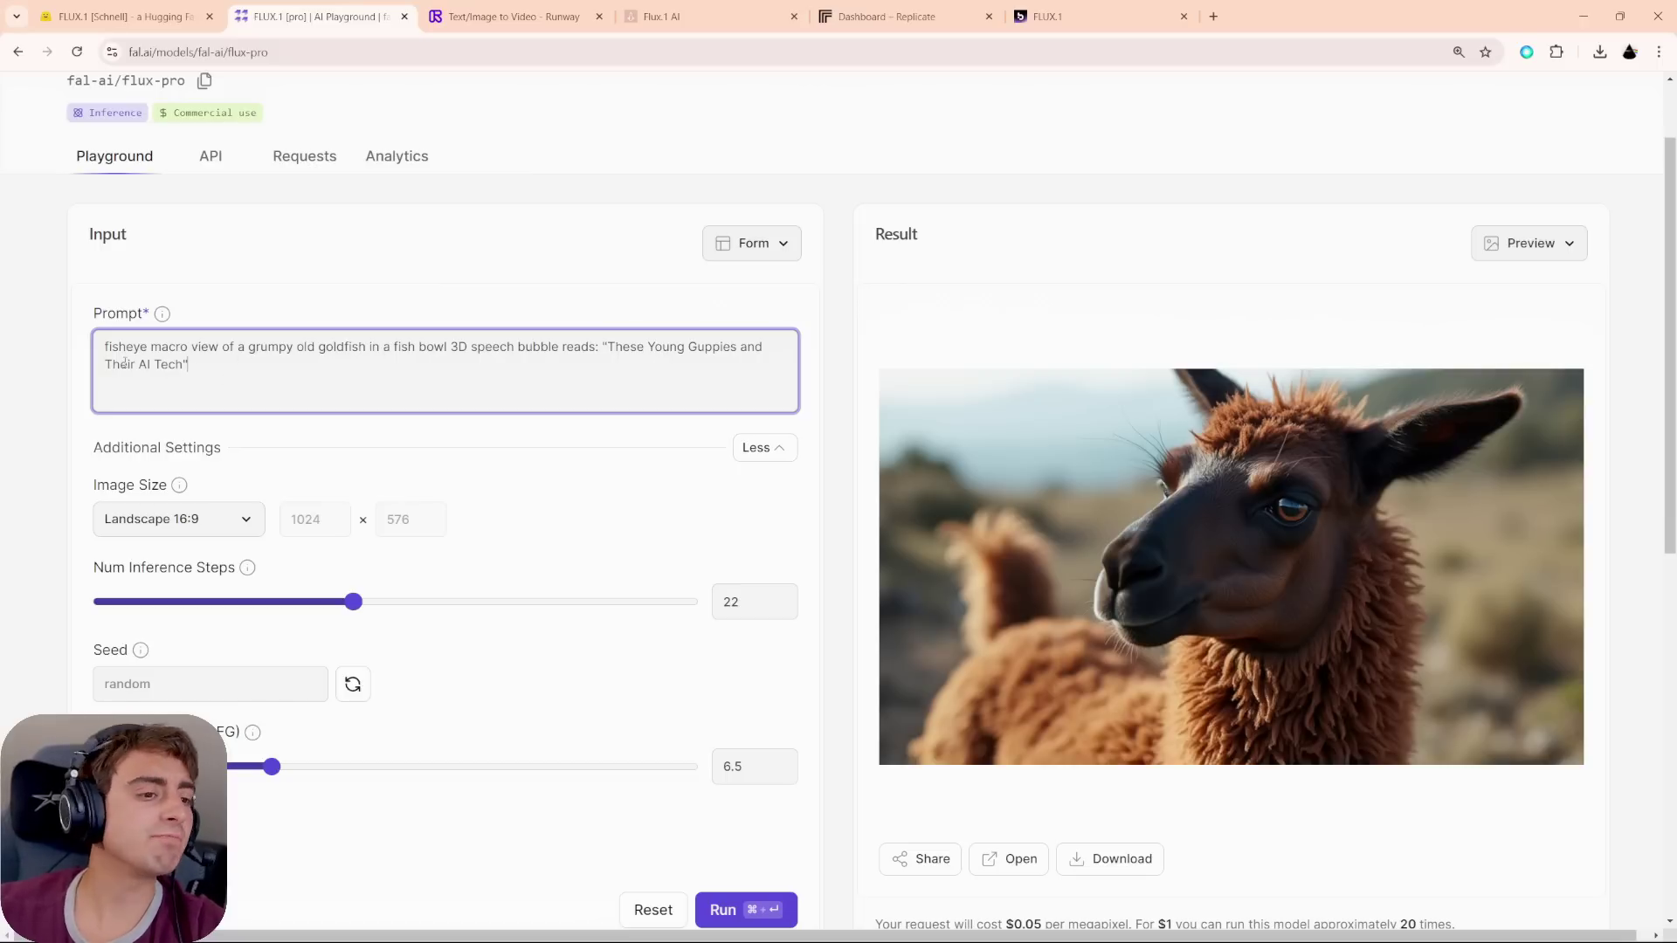
pyautogui.write('new')
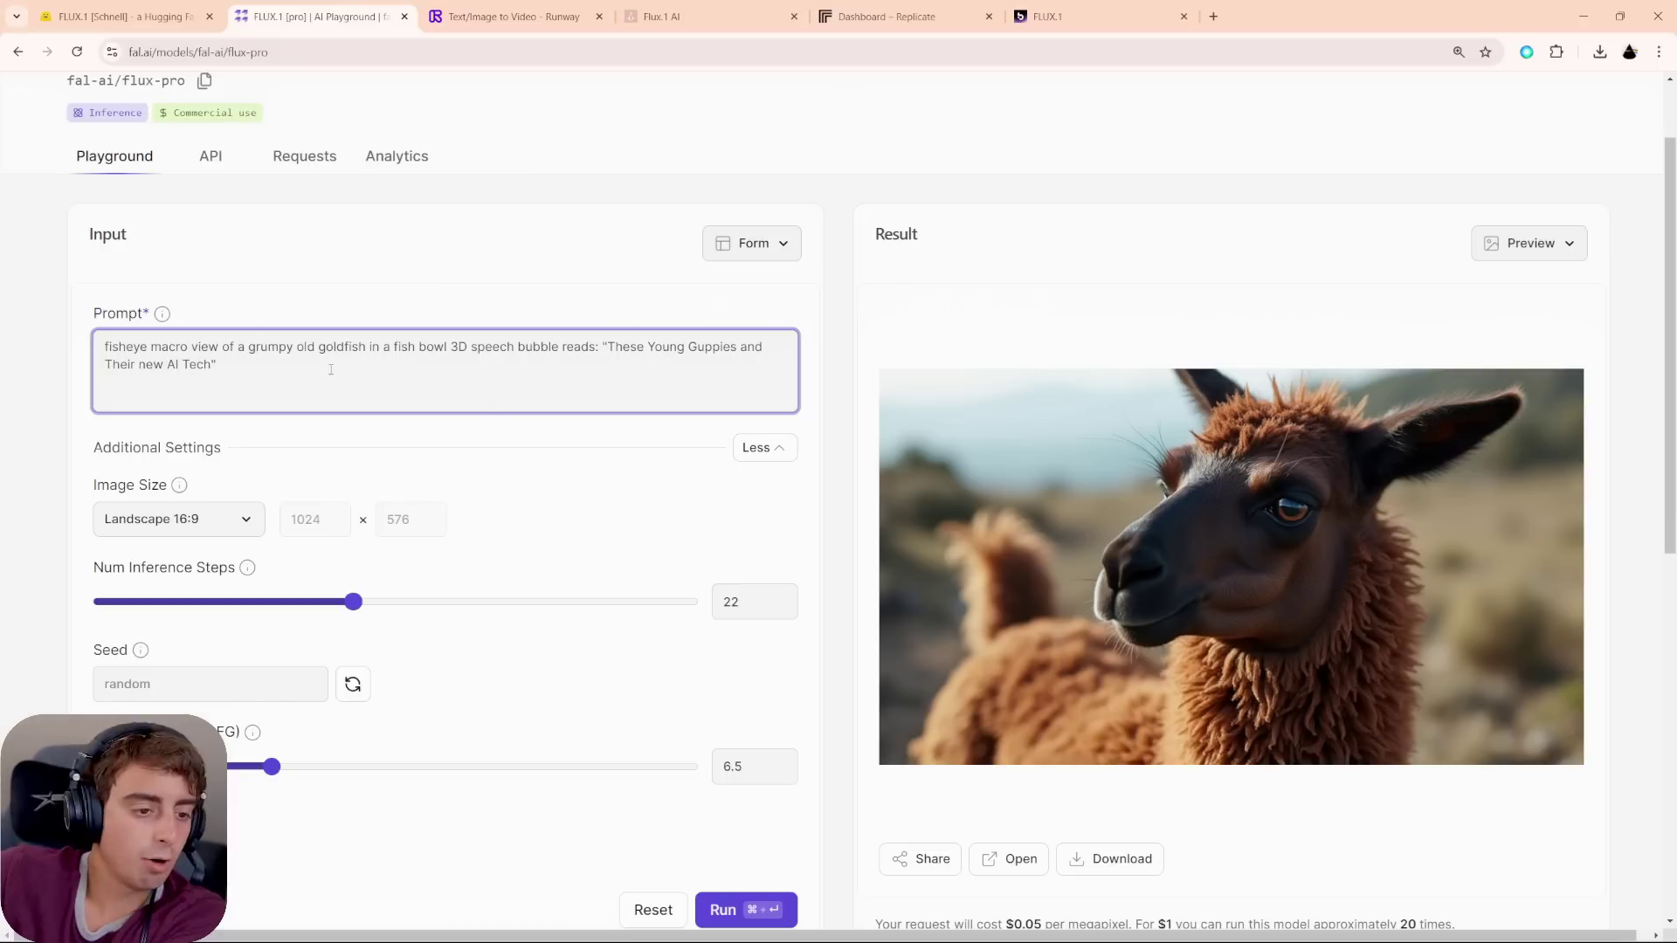
pyautogui.scroll(-2, 253, 532)
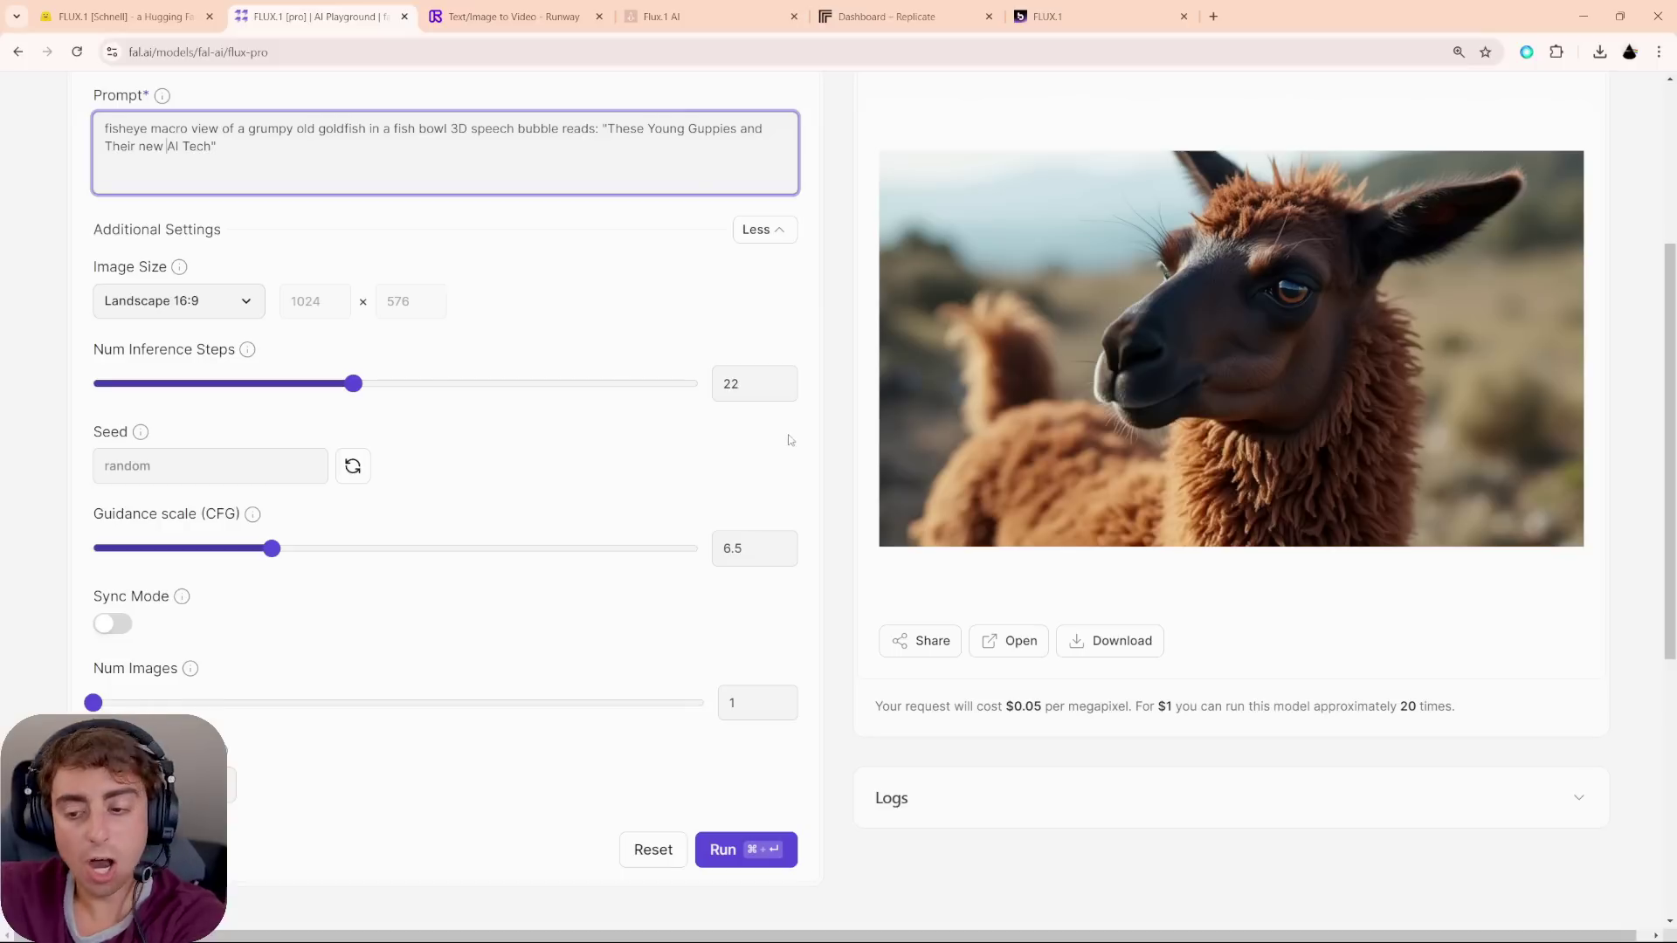
pyautogui.scroll(-1, 762, 413)
pyautogui.scroll(1, 762, 413)
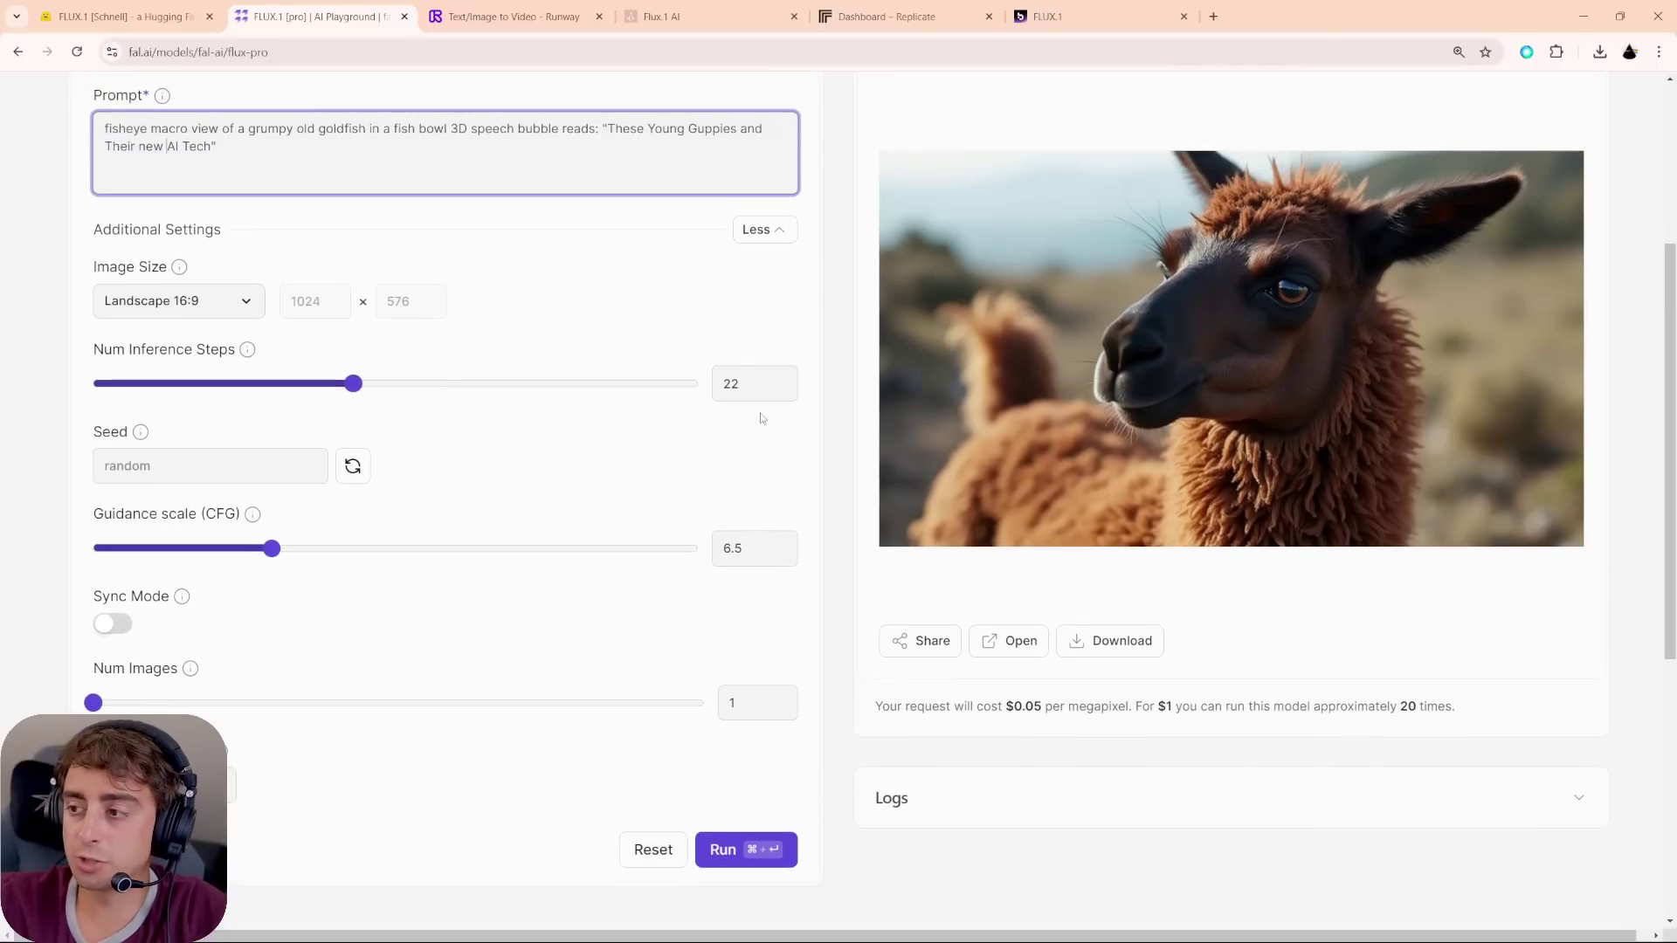
pyautogui.click(166, 301)
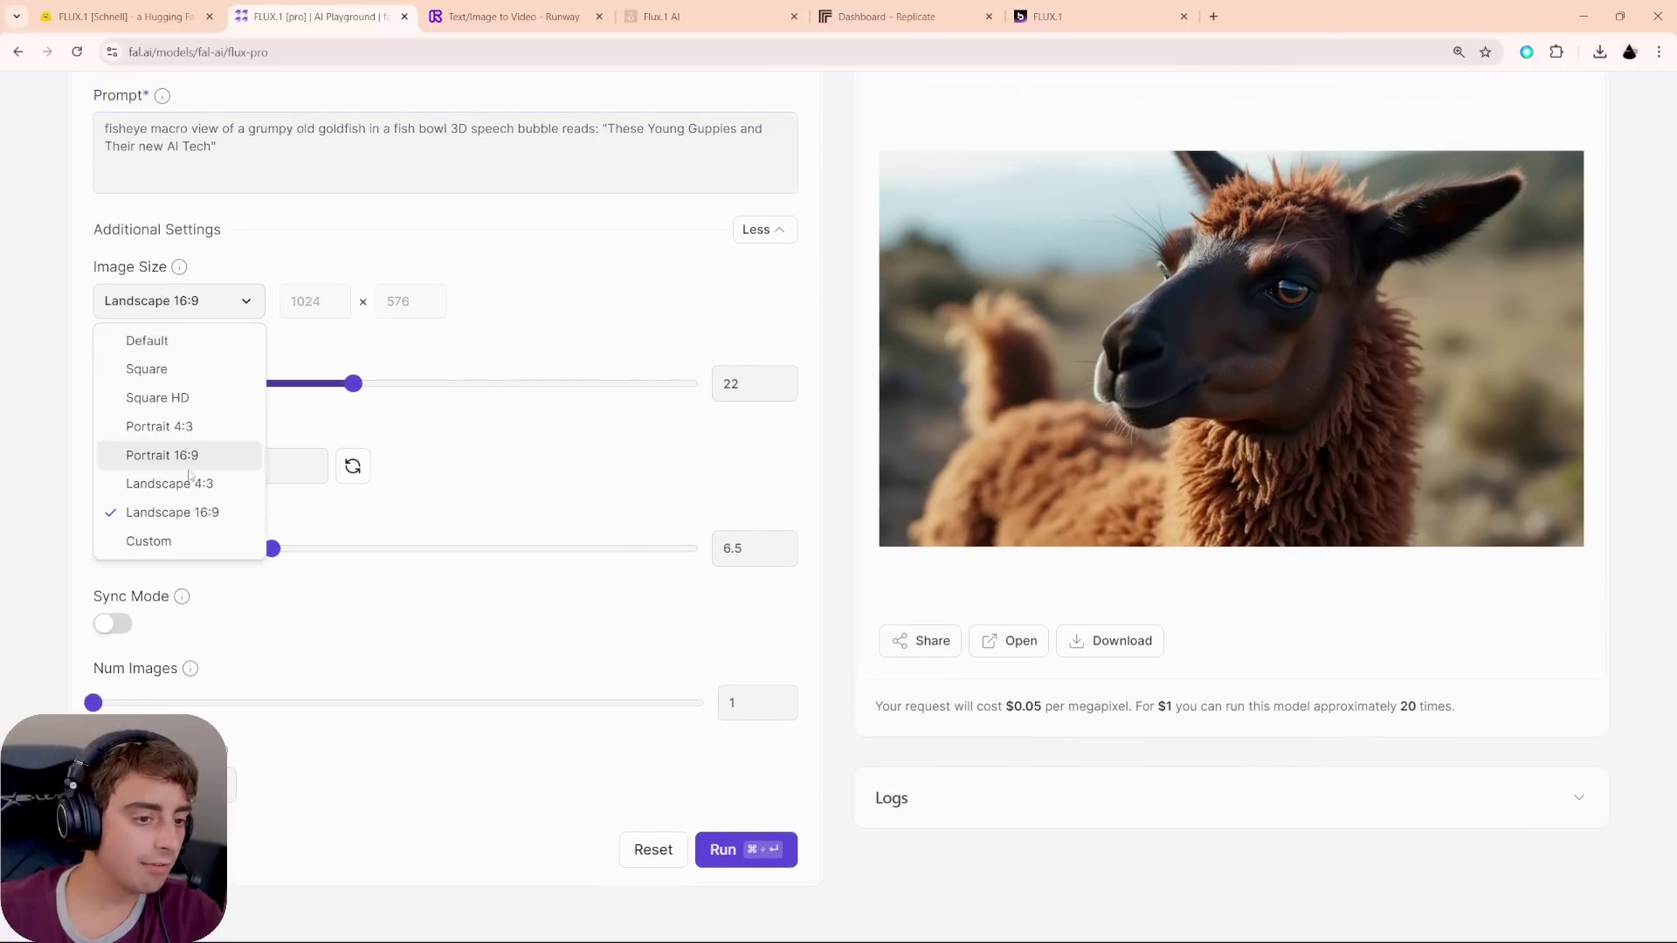
# - Set Portrait 4:3, 20 inference steps, guidance scale 6 and a new safety tolerance level
pyautogui.click(175, 541)
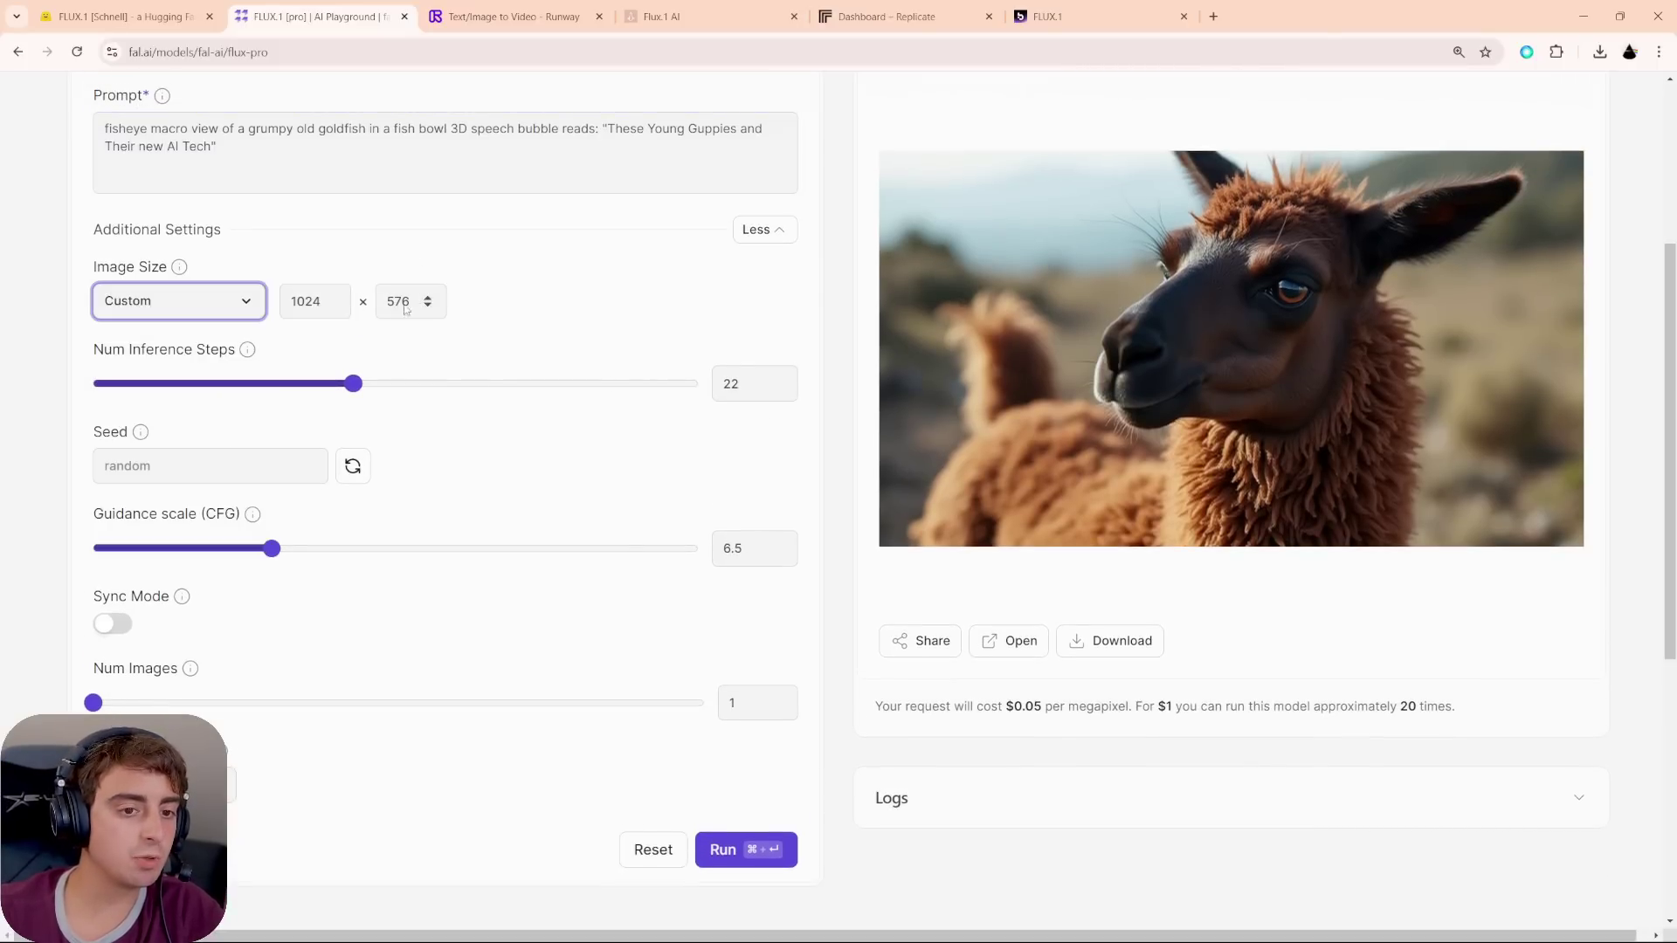
pyautogui.click(216, 307)
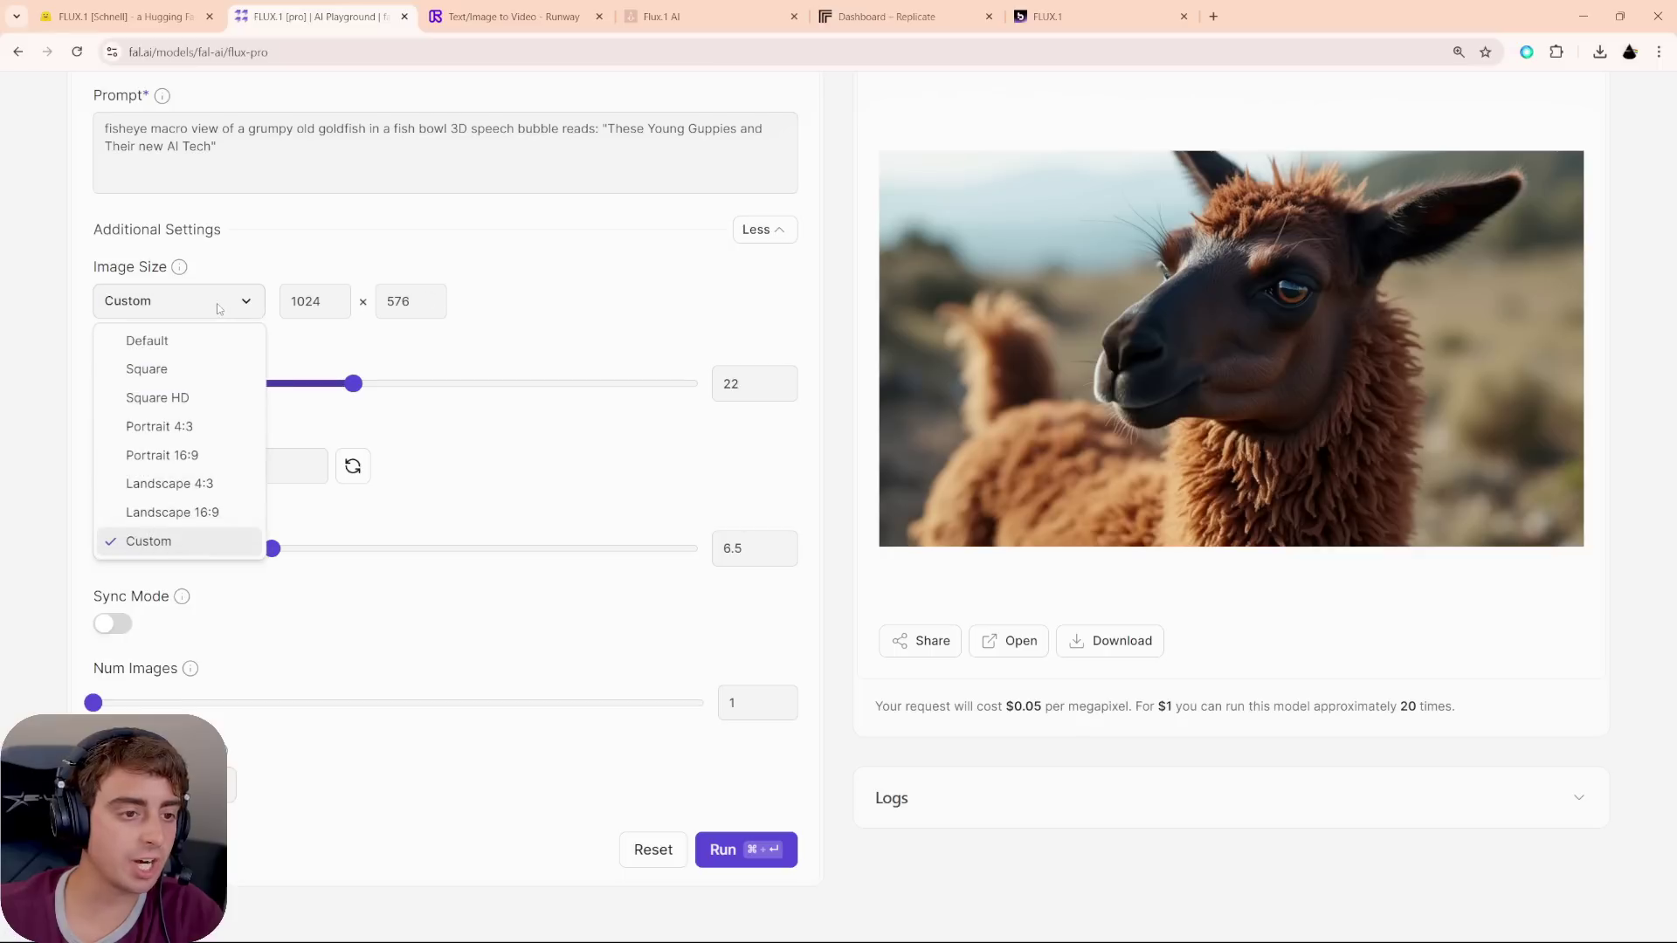
pyautogui.click(208, 423)
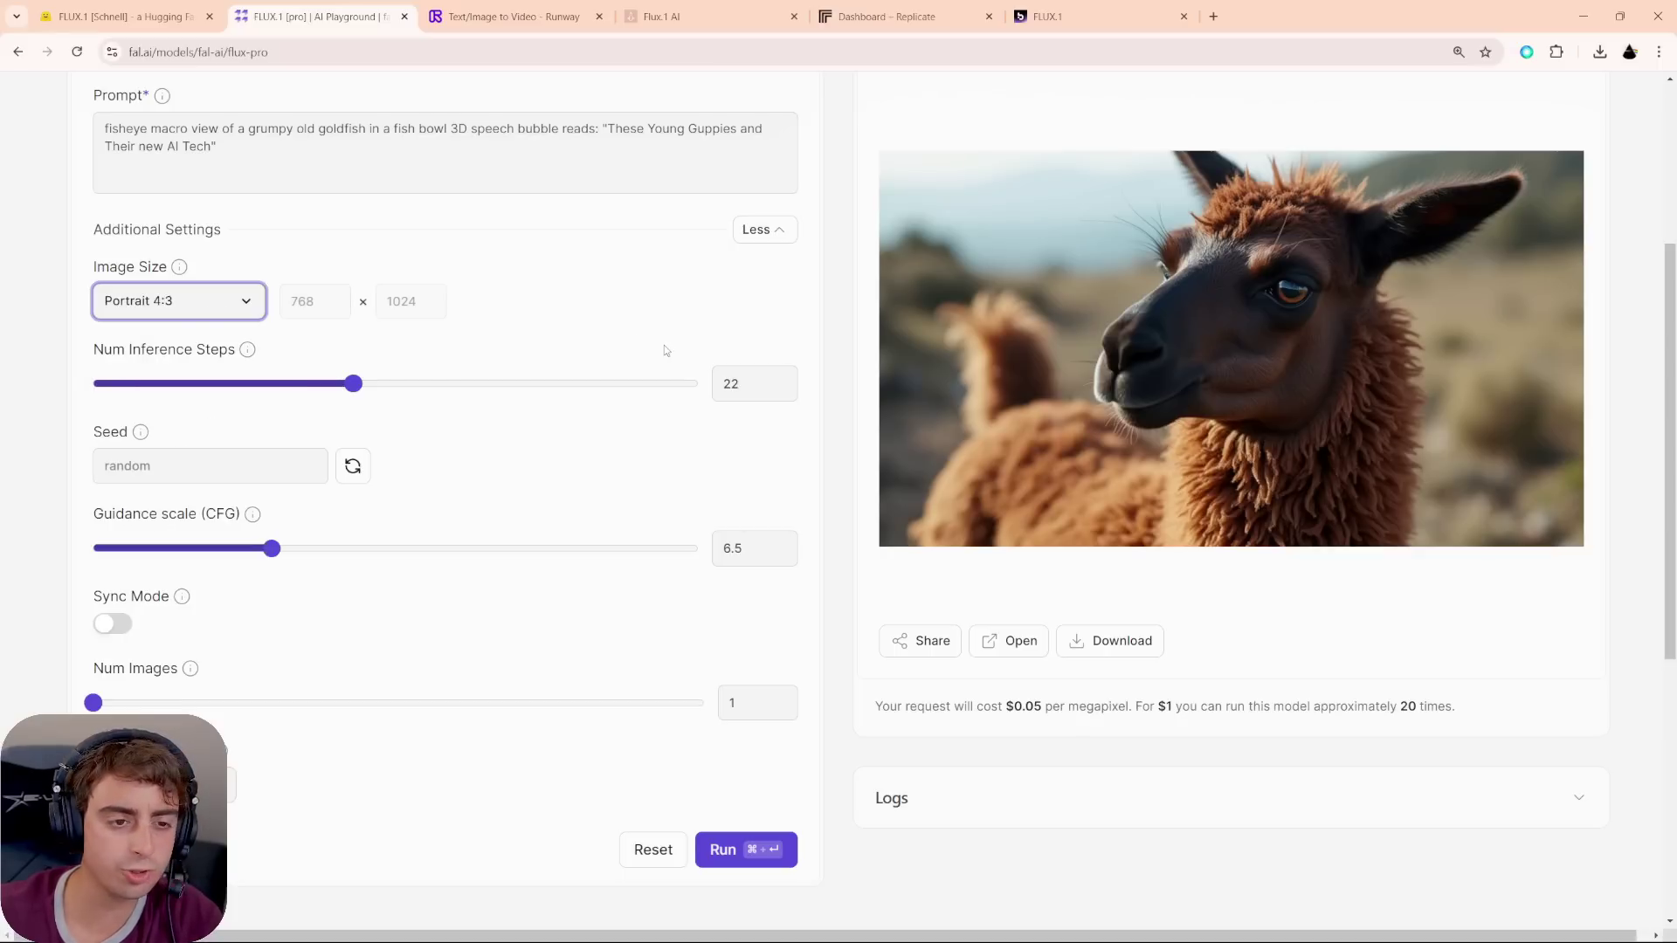
pyautogui.moveTo(354, 384)
pyautogui.mouseDown()
pyautogui.moveTo(688, 384)
pyautogui.moveTo(186, 382)
pyautogui.moveTo(329, 384)
pyautogui.mouseUp()
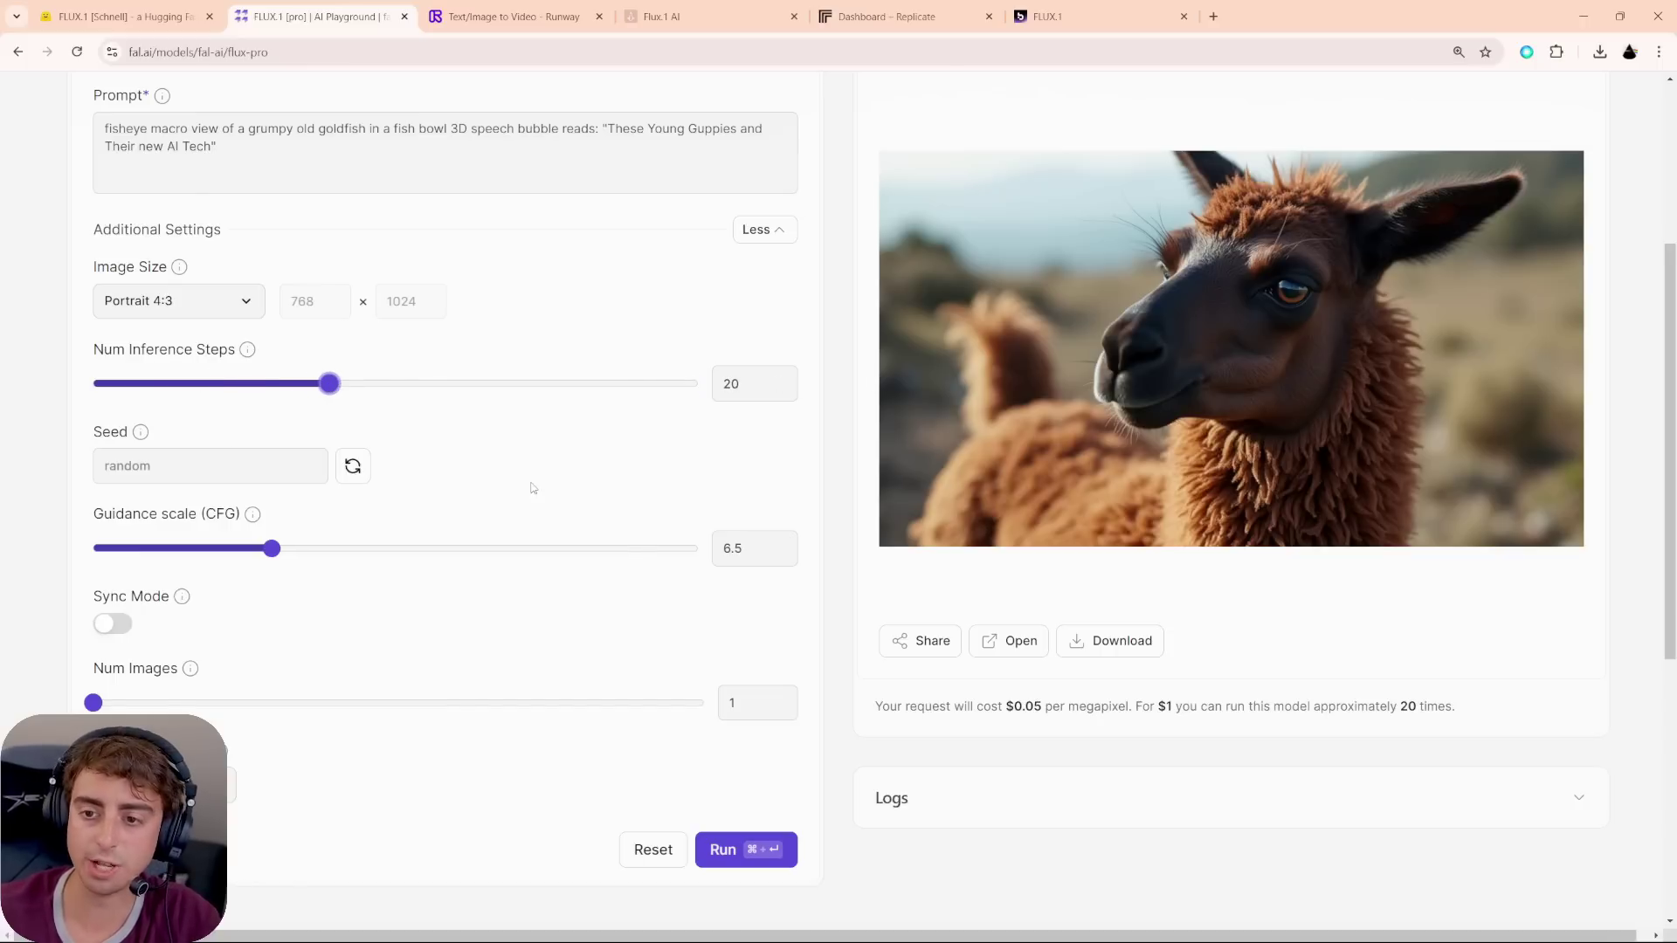
pyautogui.moveTo(274, 550)
pyautogui.mouseDown()
pyautogui.moveTo(176, 550)
pyautogui.moveTo(269, 555)
pyautogui.moveTo(255, 557)
pyautogui.mouseUp()
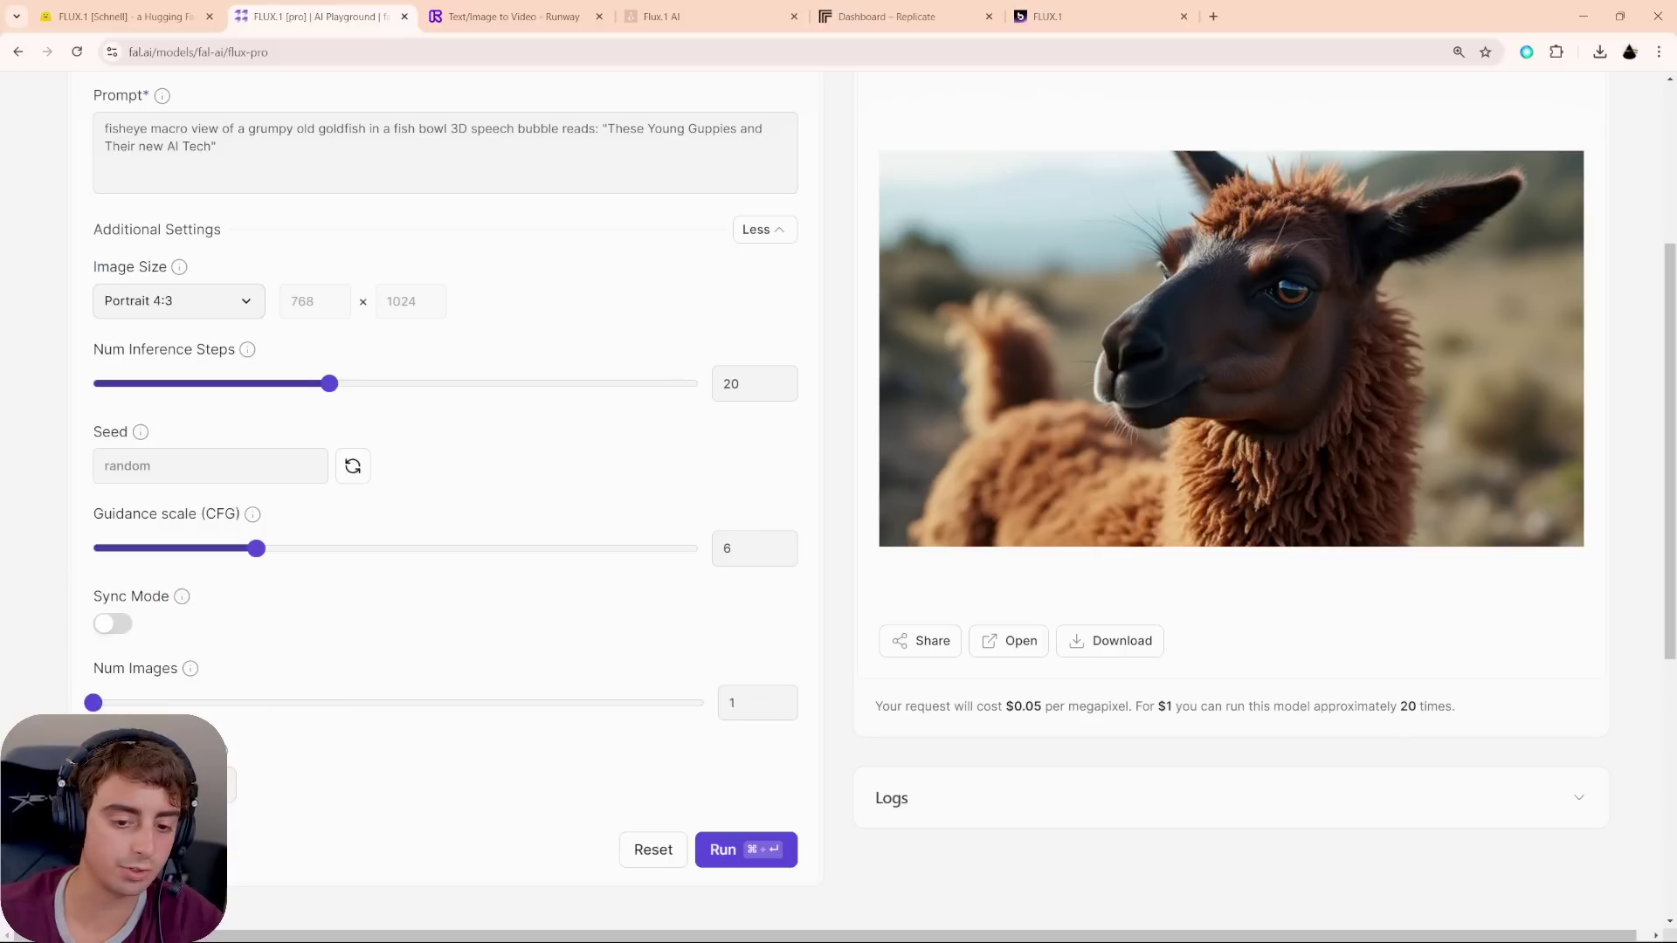
pyautogui.click(205, 784)
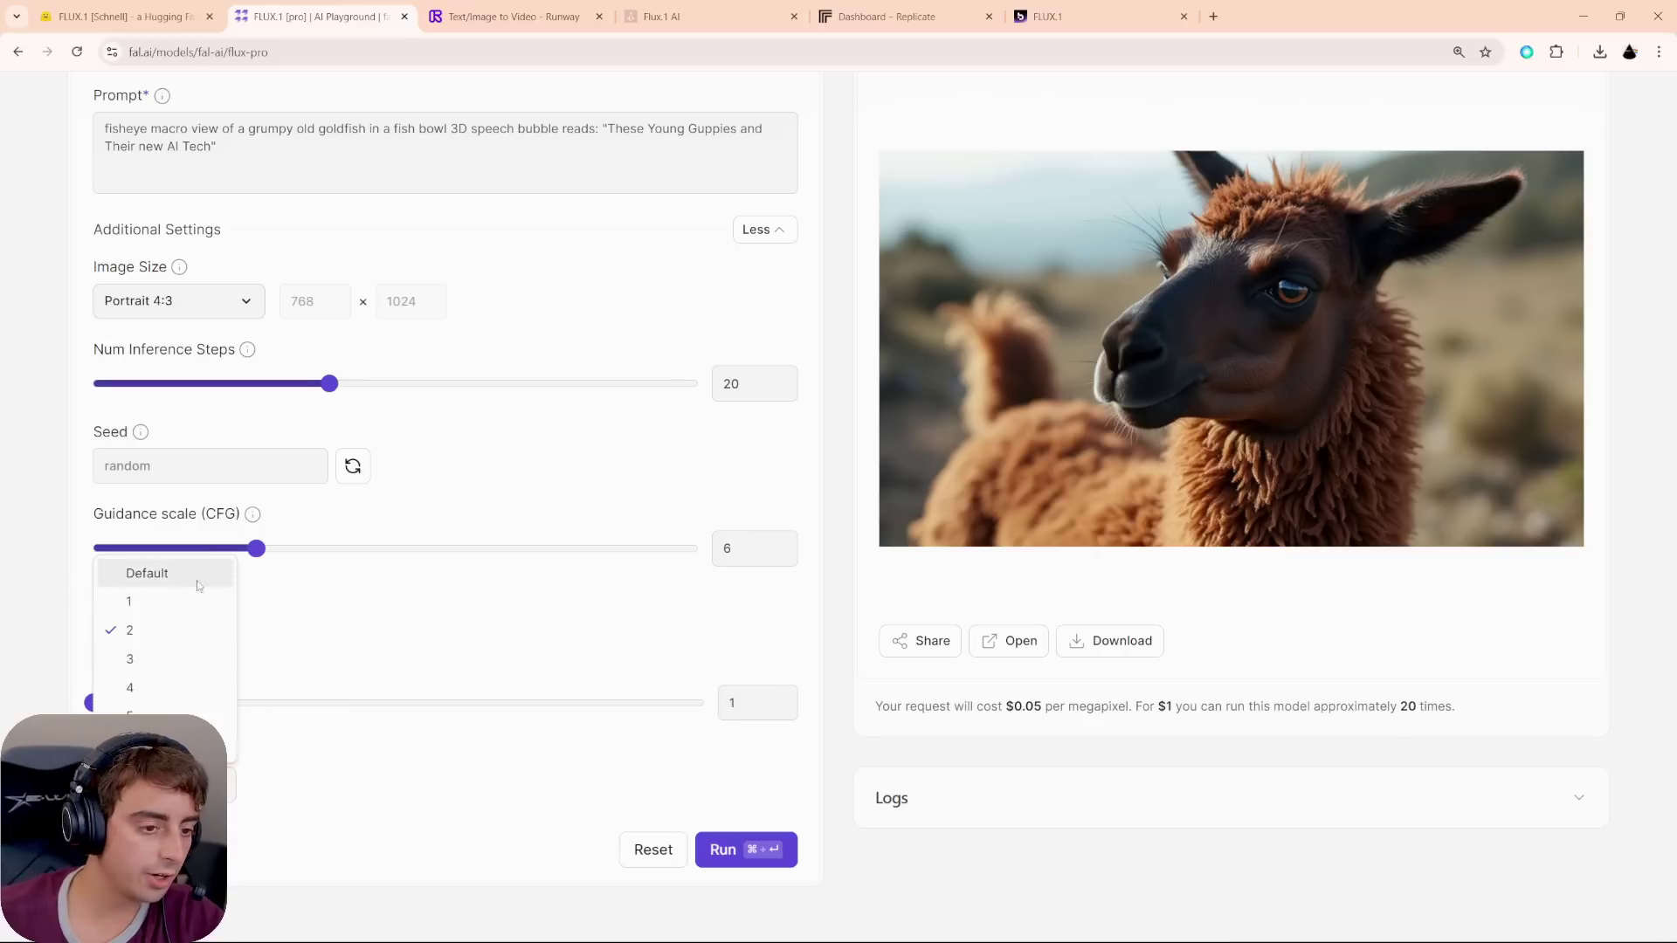
pyautogui.click(315, 761)
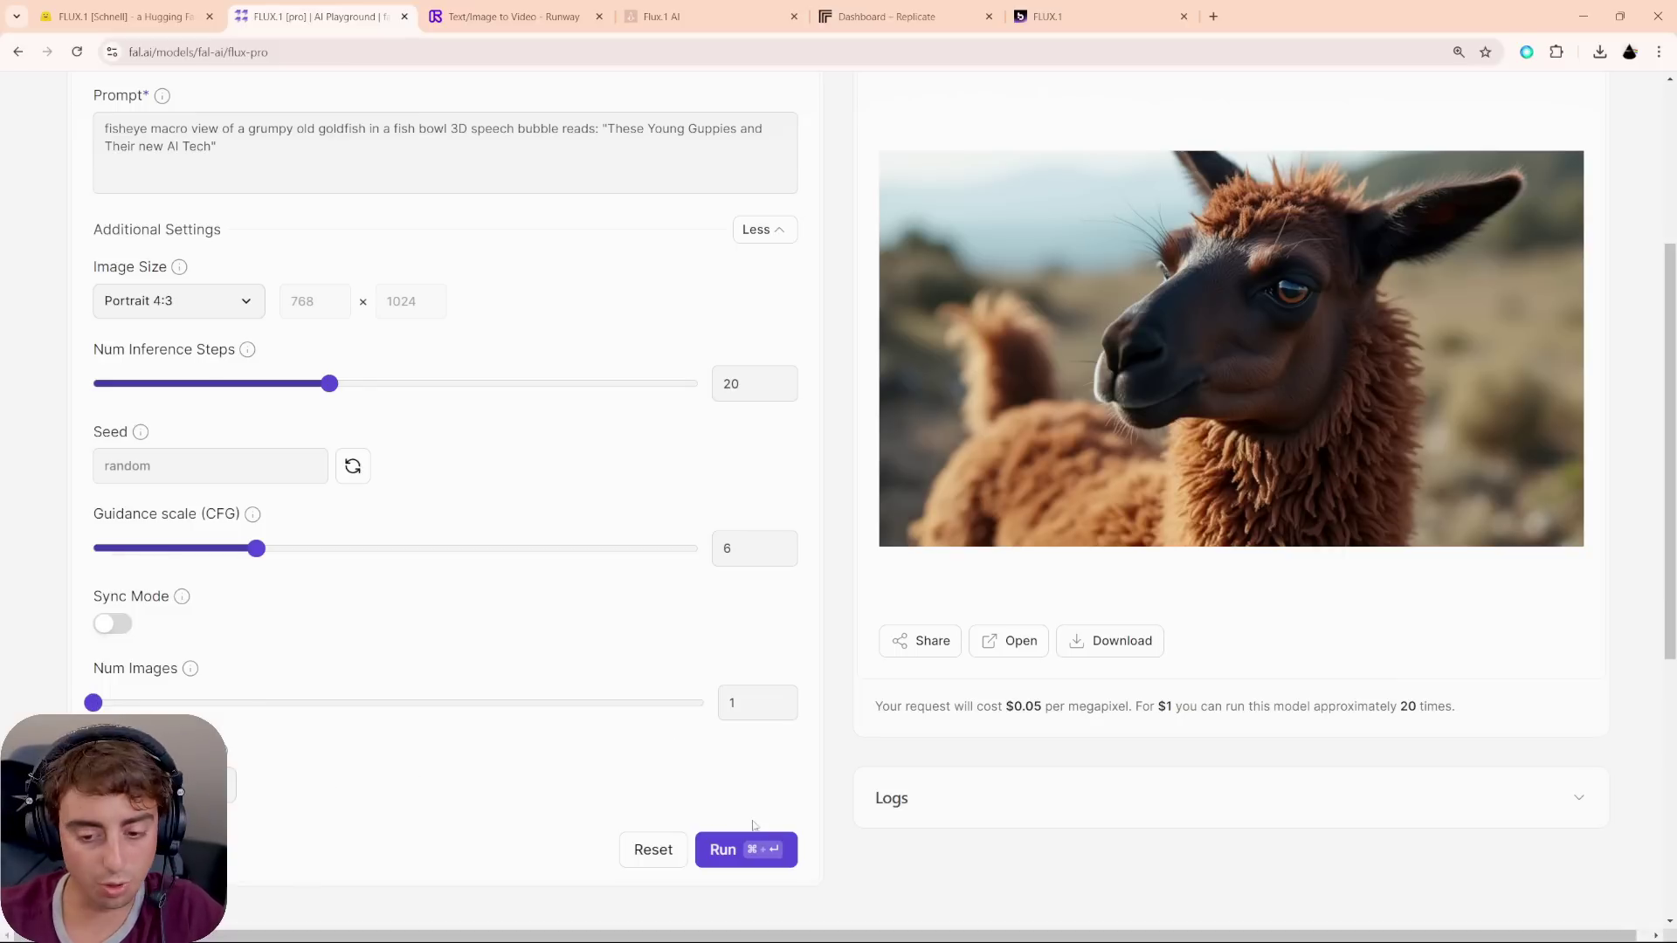
# - Generate the grumpy goldfish speech-bubble image and review the result
pyautogui.click(725, 852)
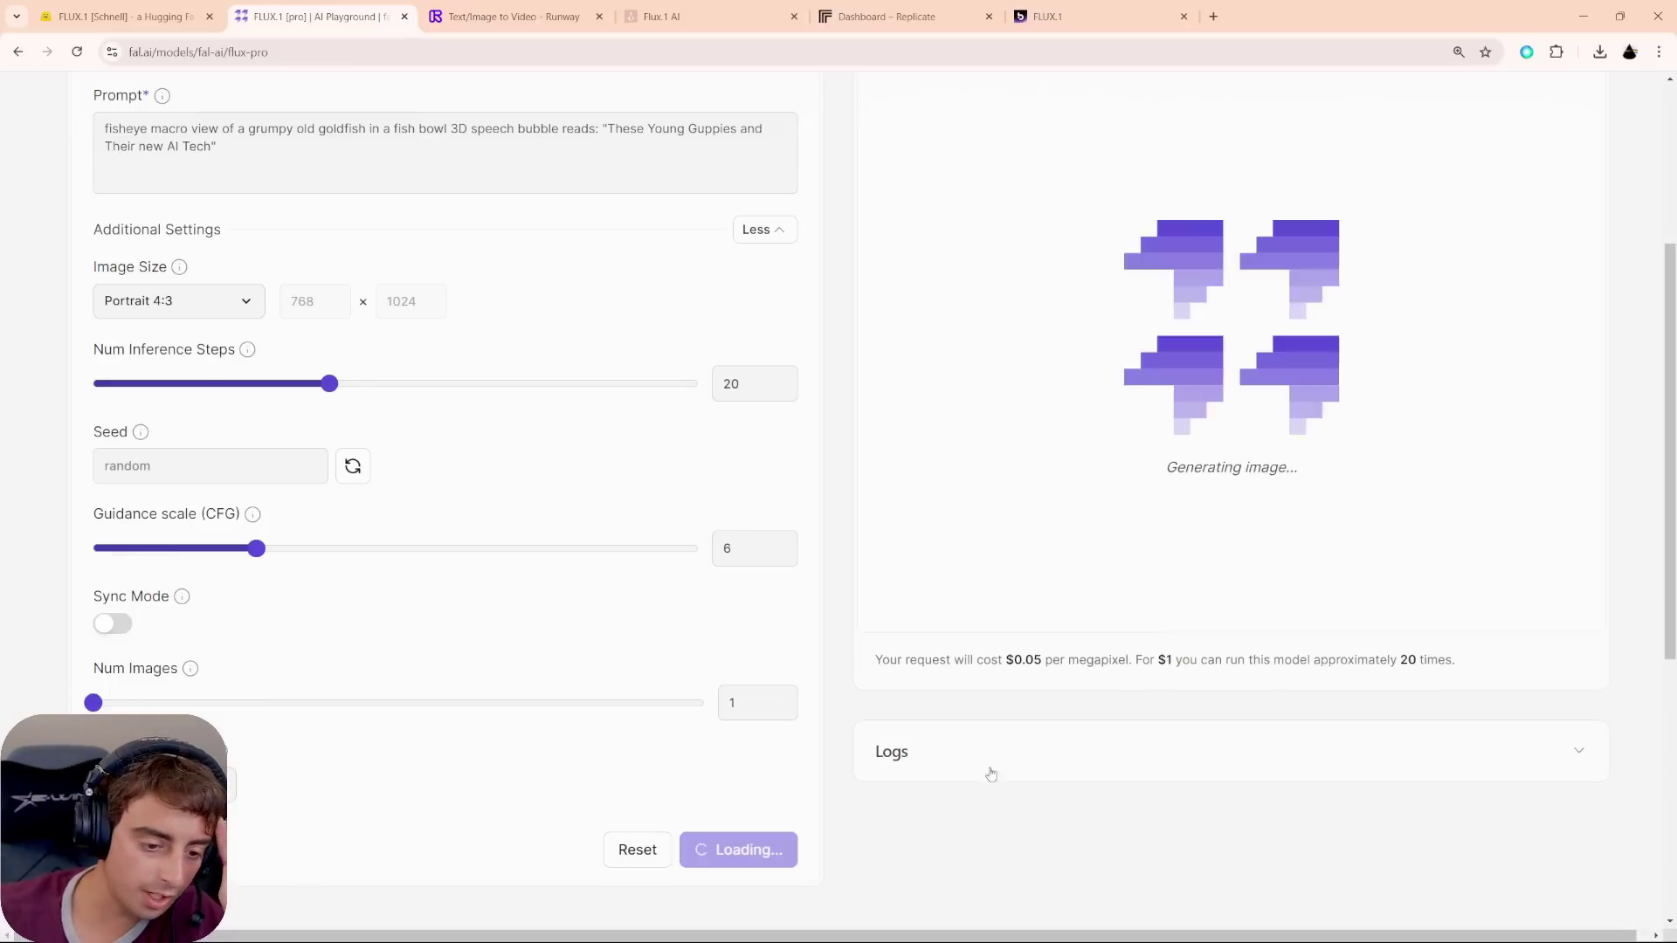
pyautogui.scroll(2, 1404, 661)
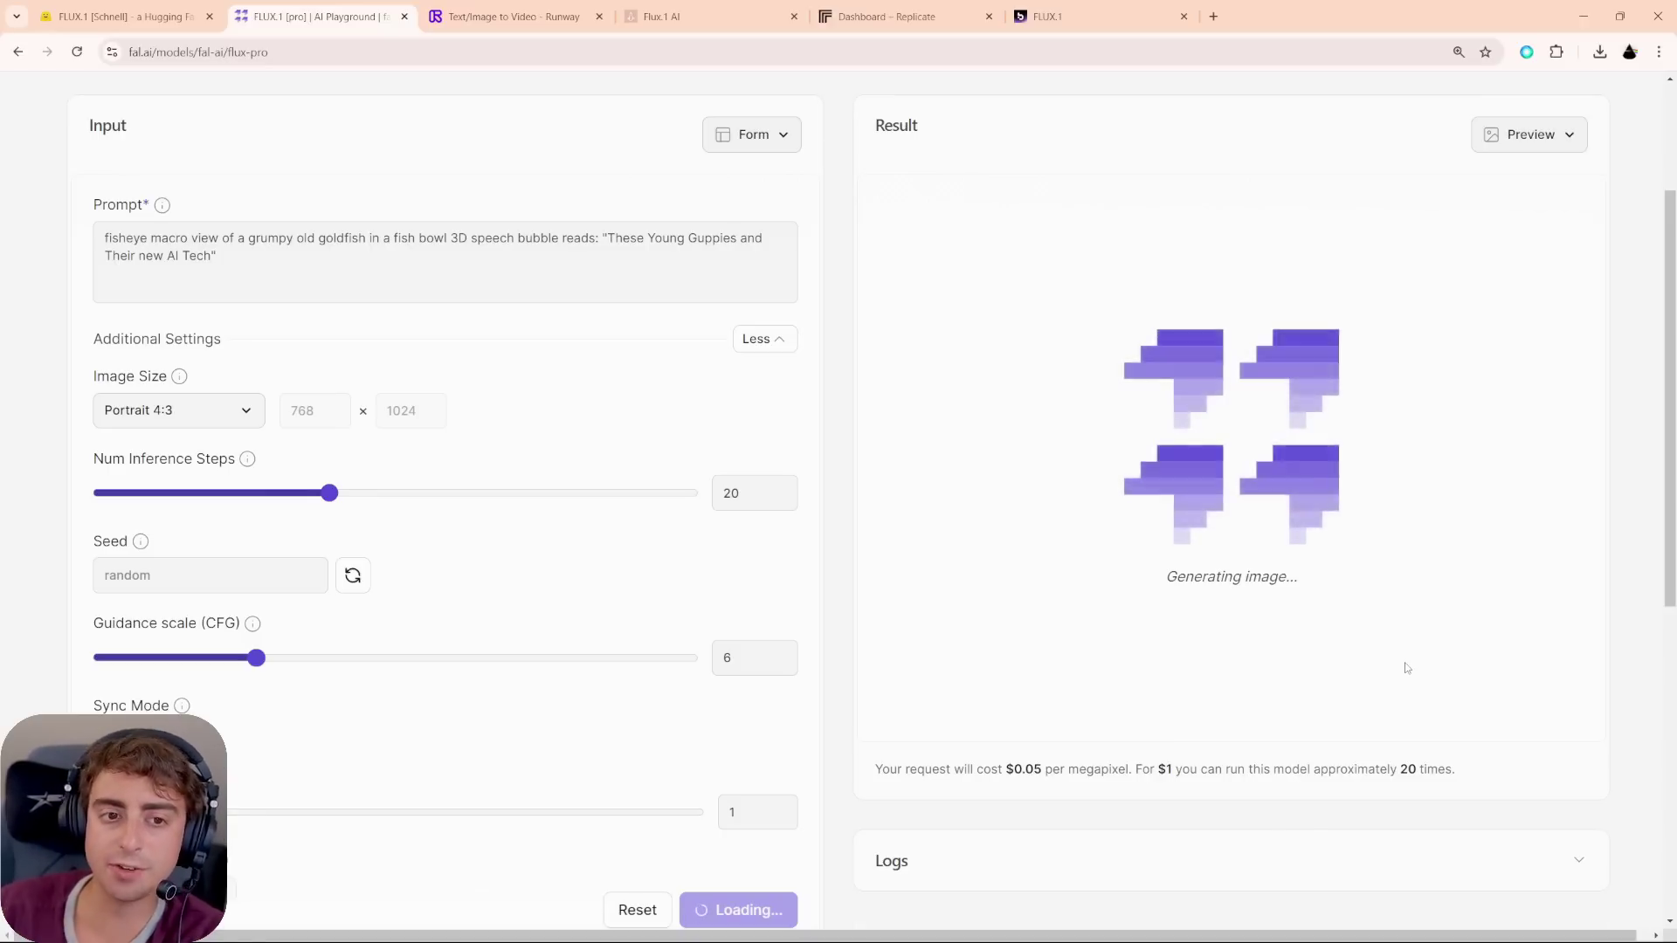
pyautogui.scroll(-2, 1349, 643)
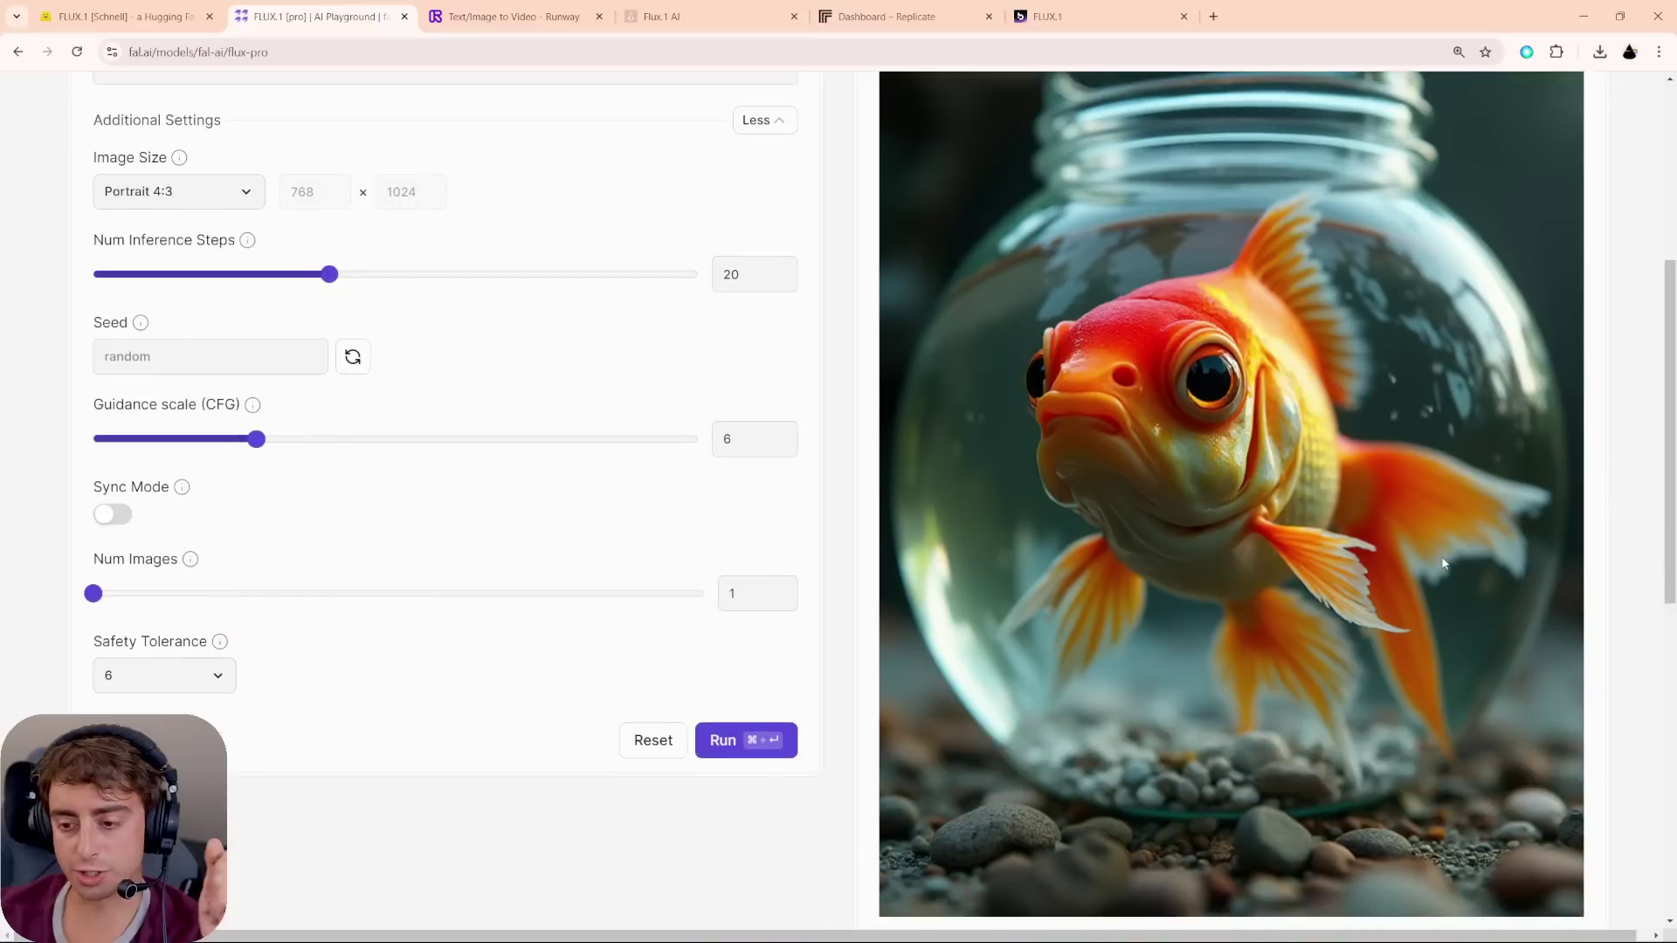
pyautogui.scroll(1, 1164, 503)
pyautogui.scroll(3, 1310, 515)
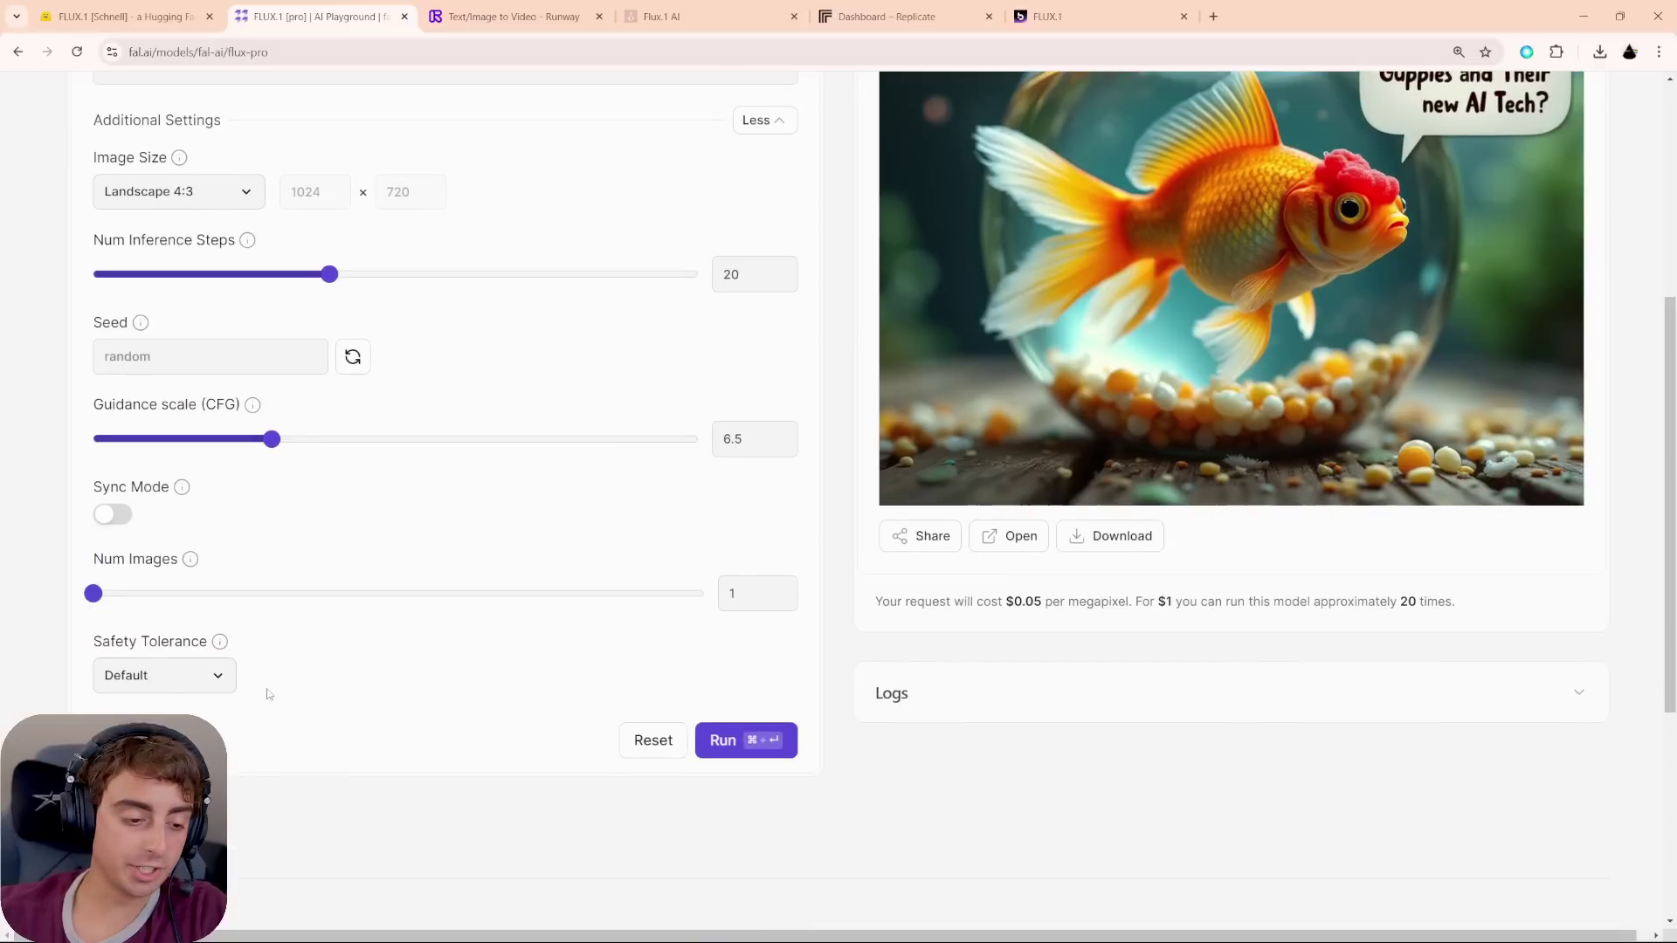
pyautogui.scroll(3, 1313, 777)
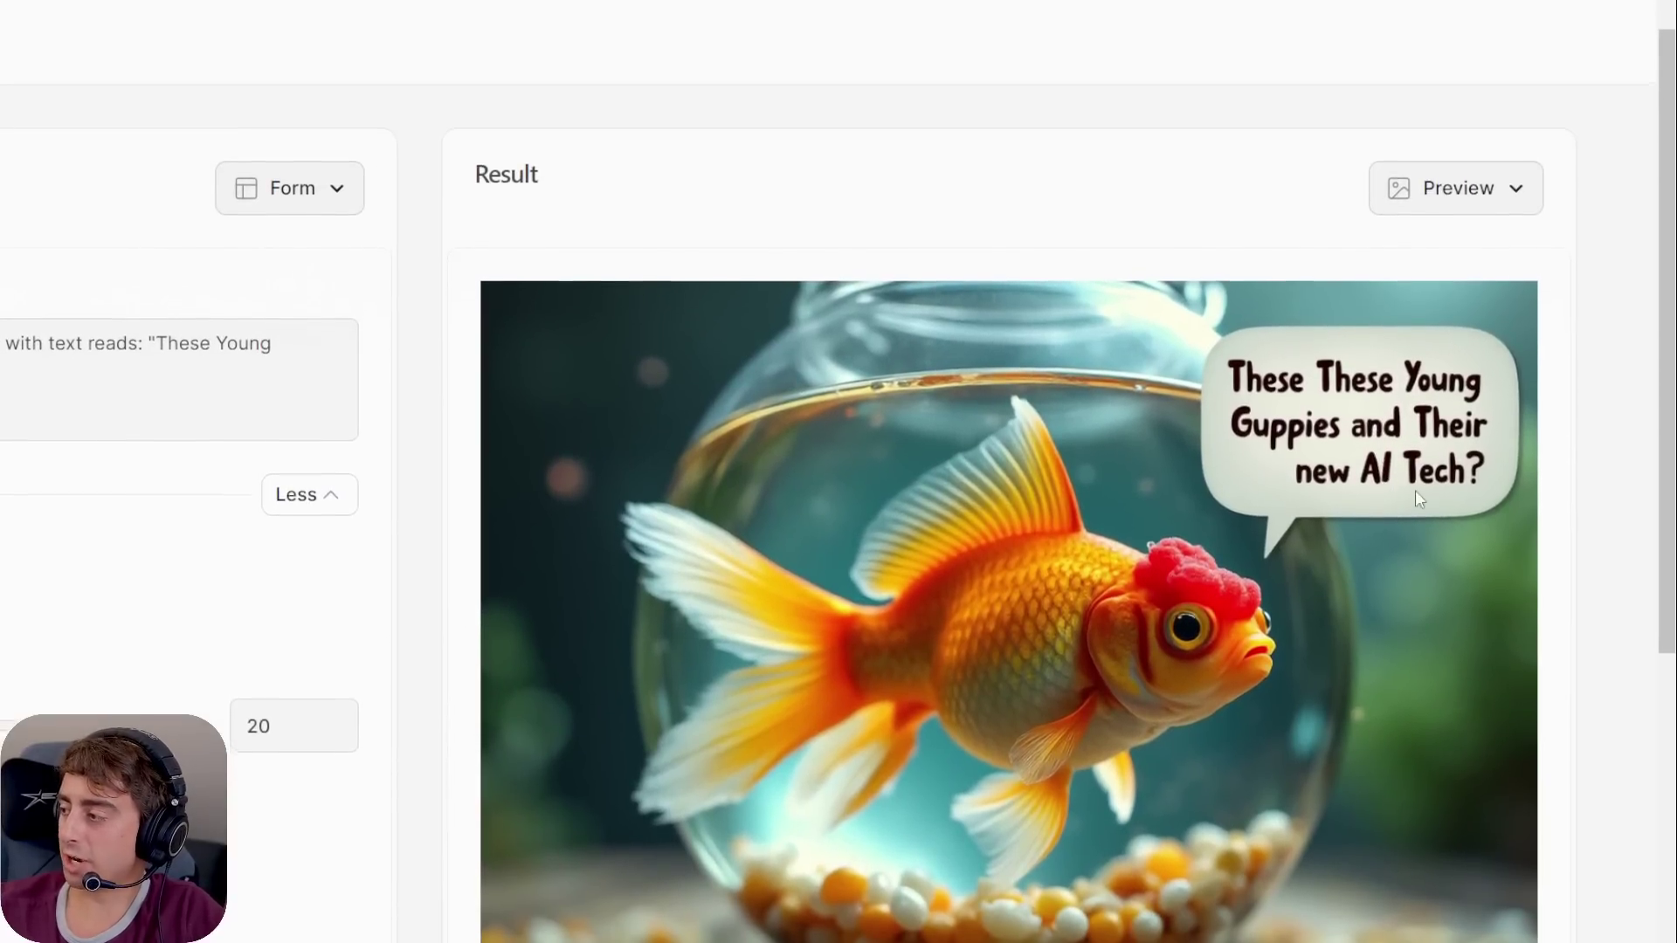
# - Review the regenerated goldfish image and select the whole goldfish prompt for copying
pyautogui.scroll(-1, 1415, 490)
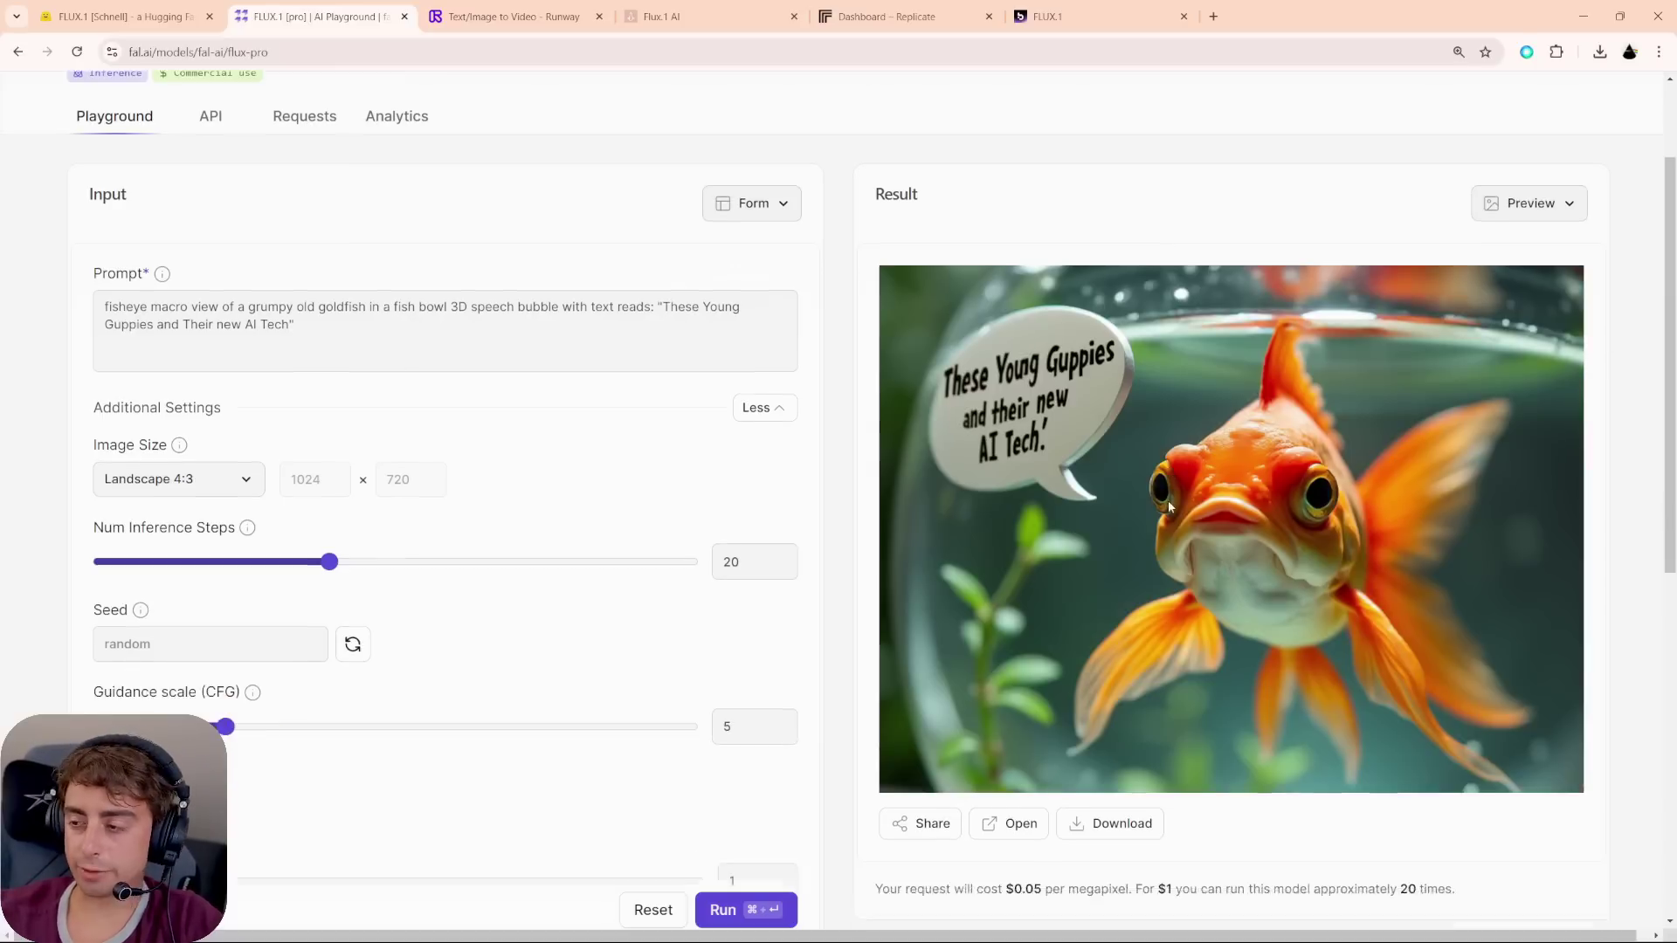
pyautogui.scroll(-2, 1167, 500)
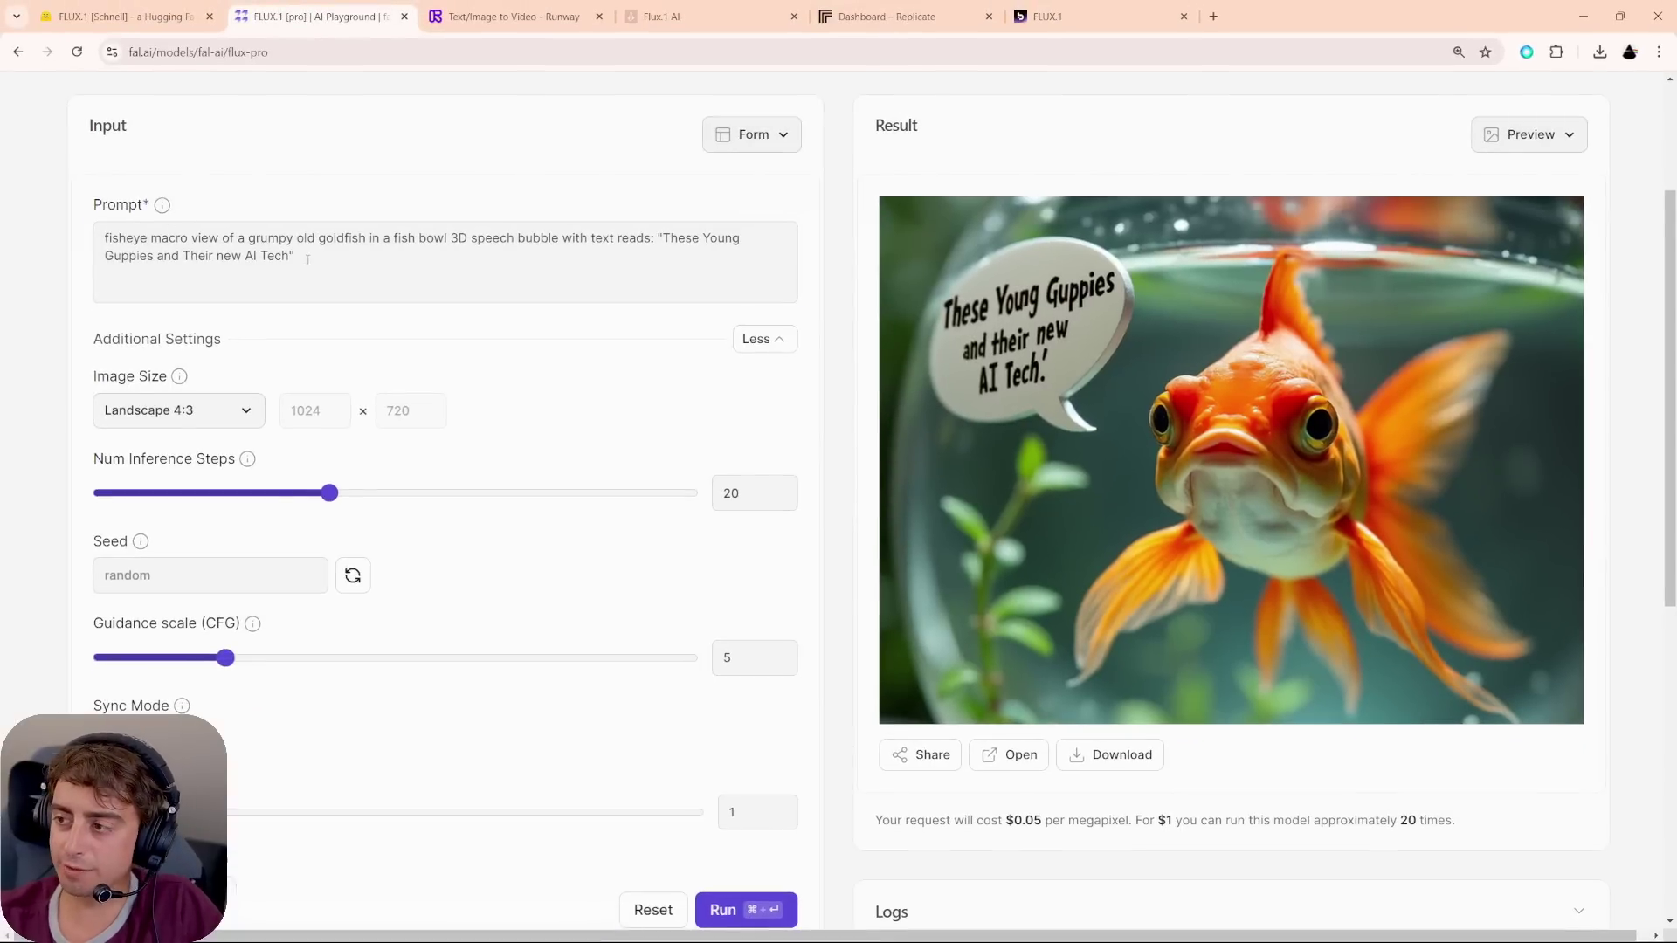
pyautogui.moveTo(308, 259); pyautogui.dragTo(123, 195)
pyautogui.hotkey('ctrl', 'c')
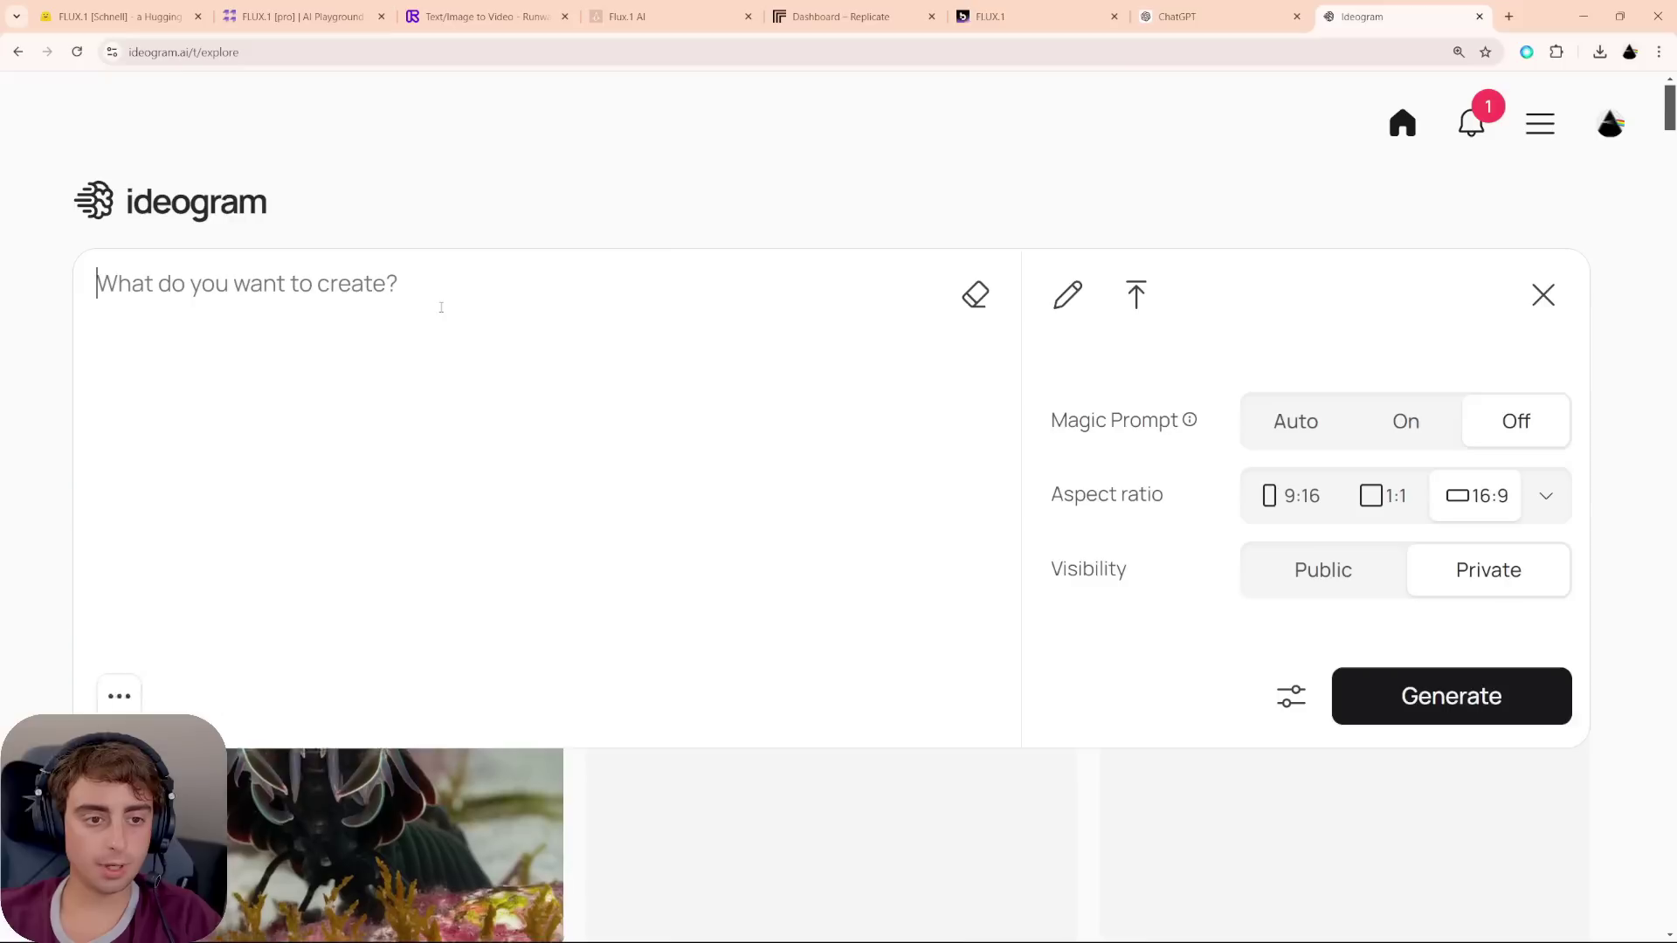
# - Paste the goldfish prompt into Ideogram with Magic Prompt left off and generate
pyautogui.click(442, 304)
pyautogui.hotkey('ctrl', 'v')
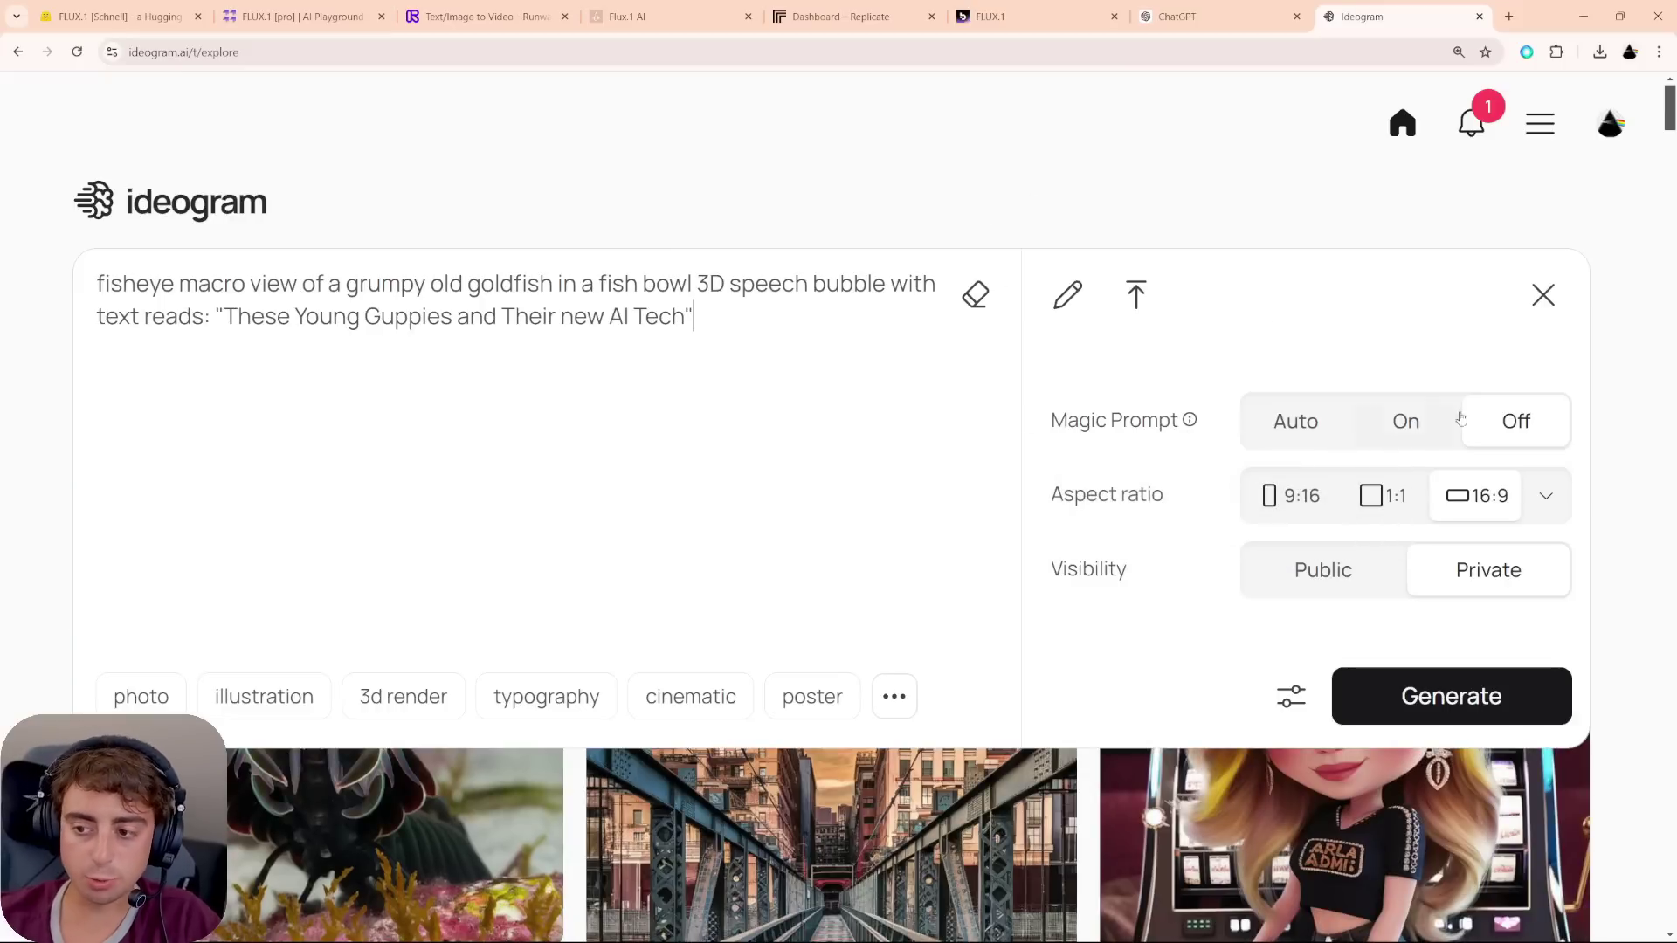
pyautogui.click(1404, 421)
pyautogui.click(1516, 421)
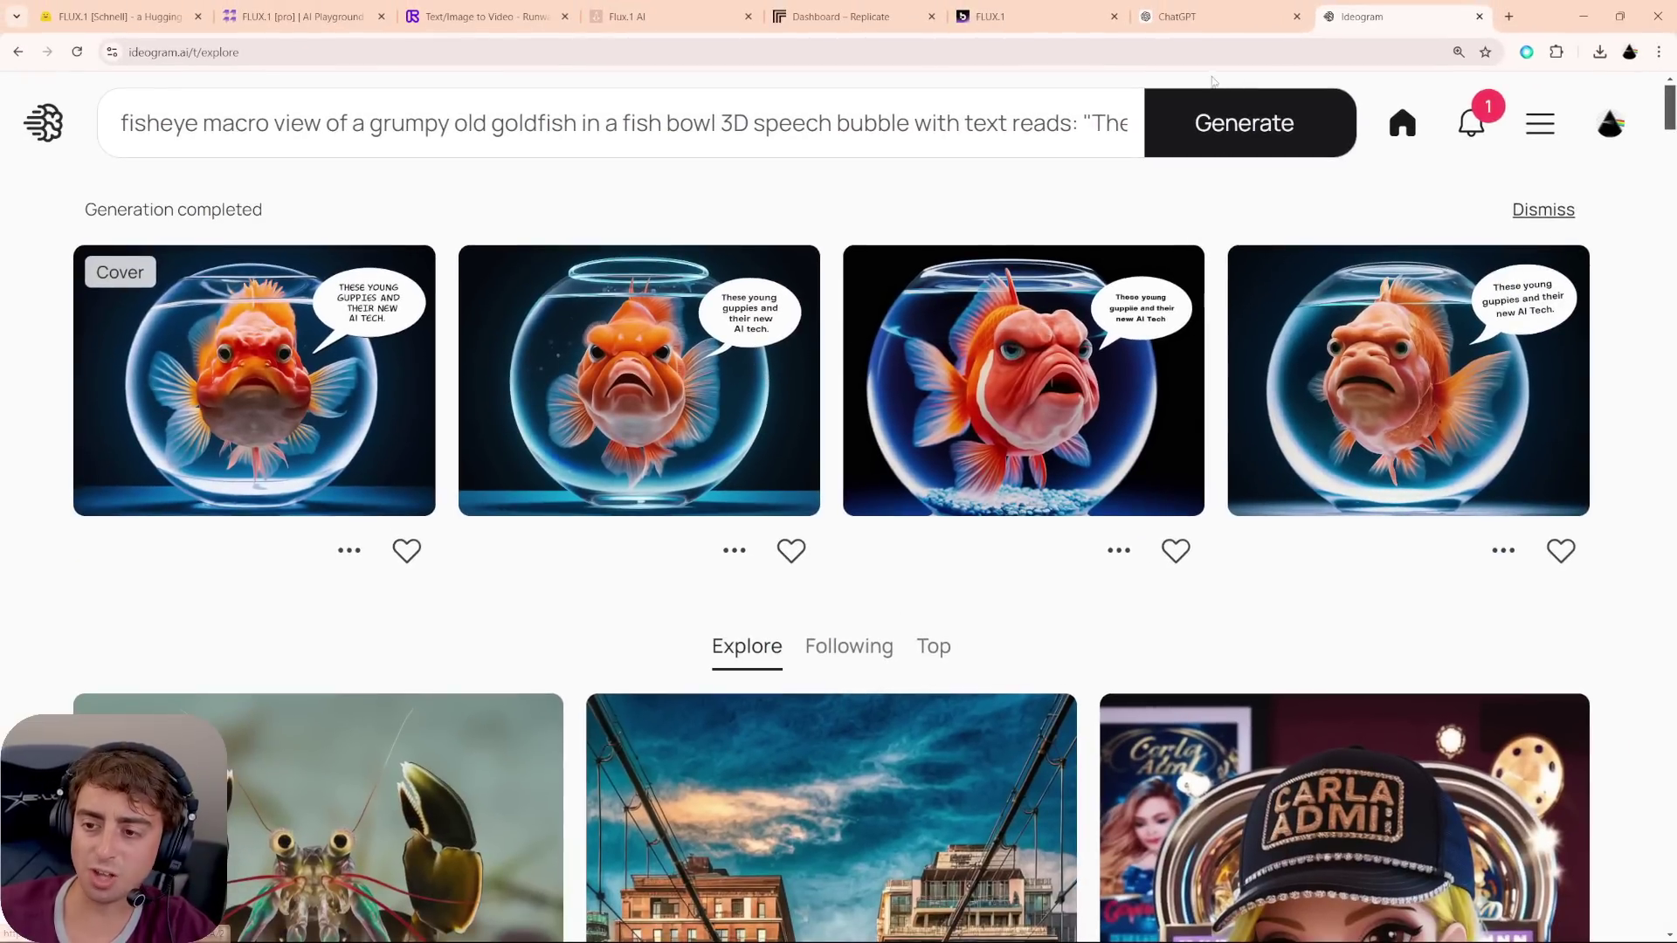
pyautogui.click(1214, 16)
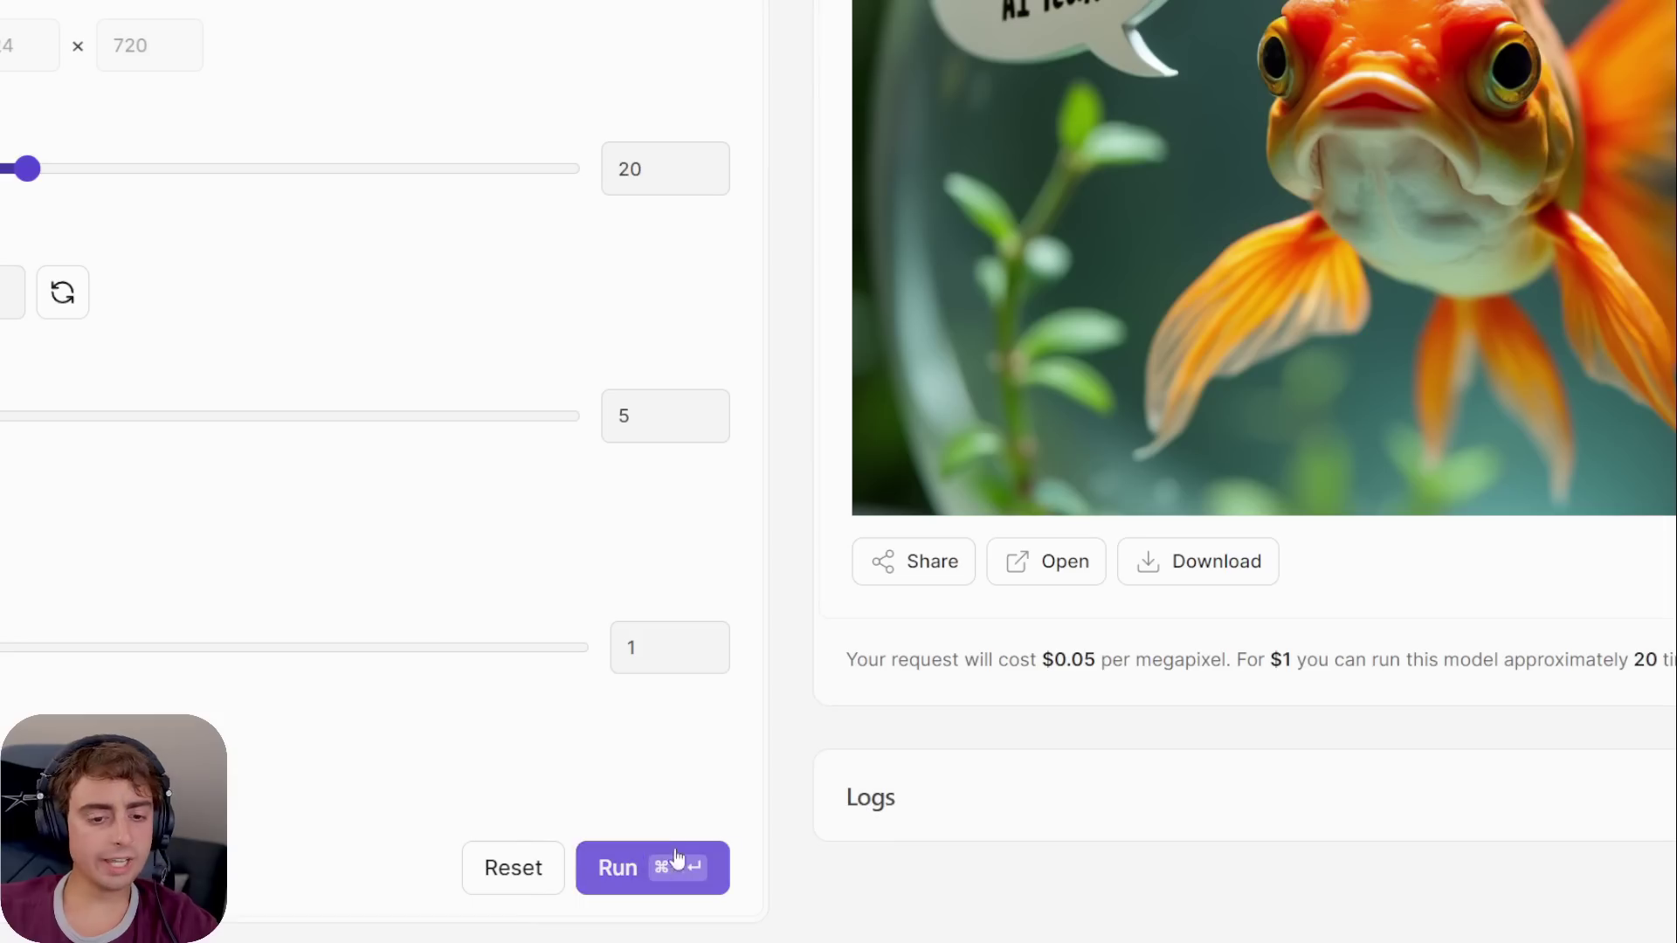
# - Run another goldfish generation in fal.ai after viewing ChatGPT's image
pyautogui.click(641, 867)
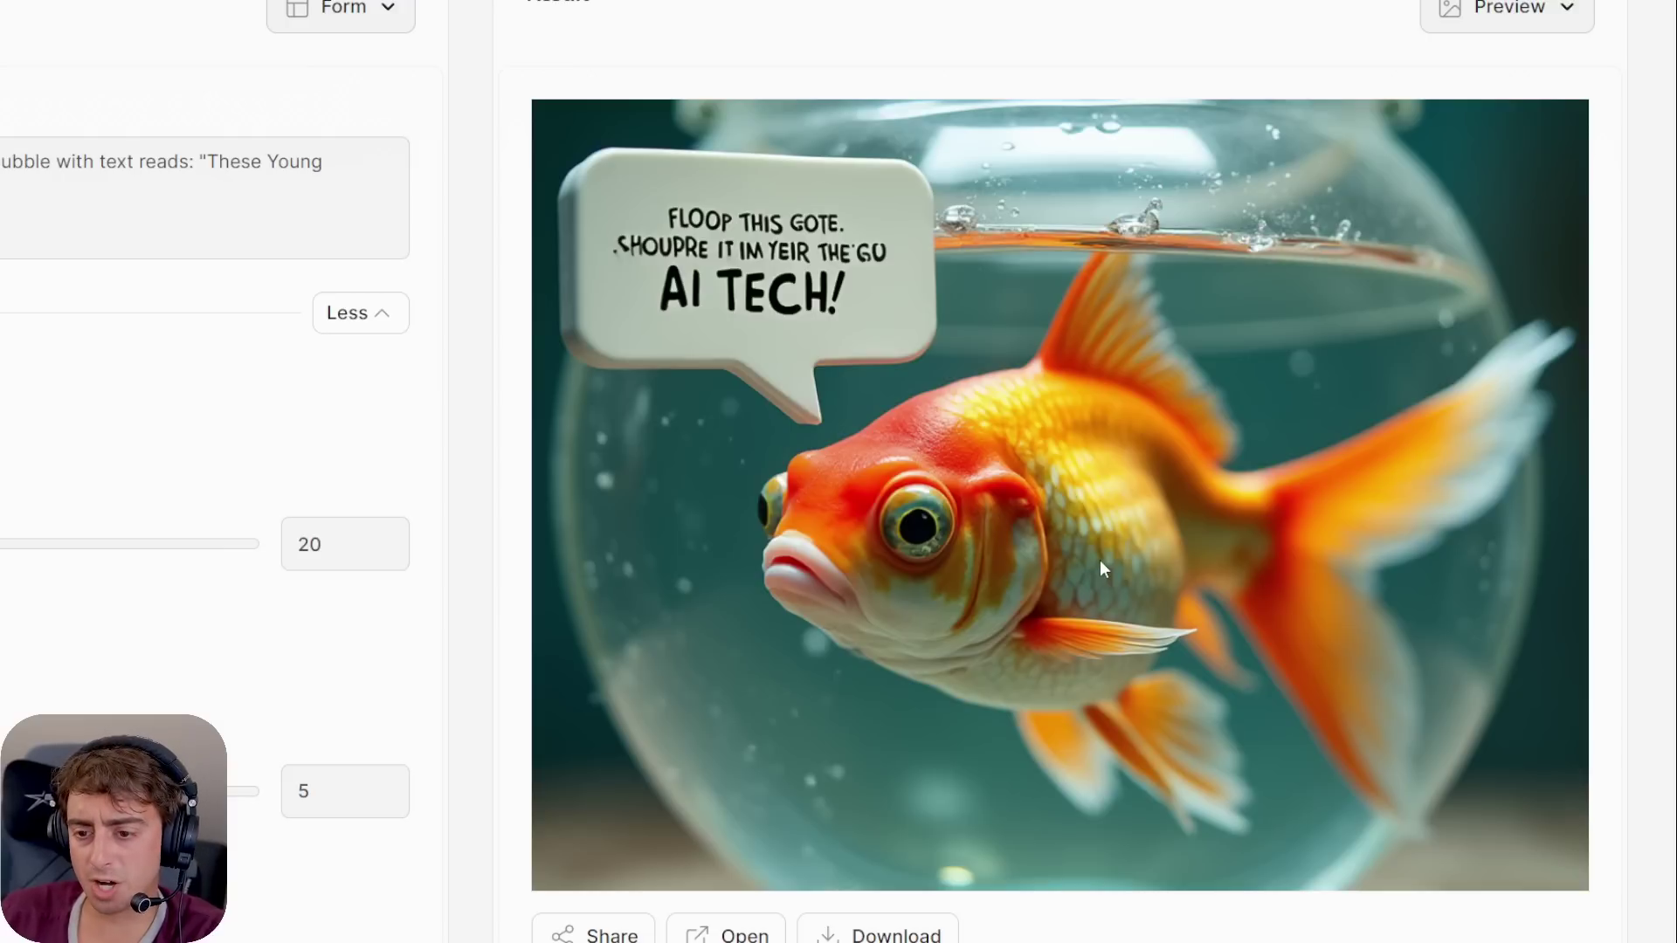
# - Clear the goldfish prompt and raise the guidance scale to 4.5
pyautogui.scroll(-5, 1099, 563)
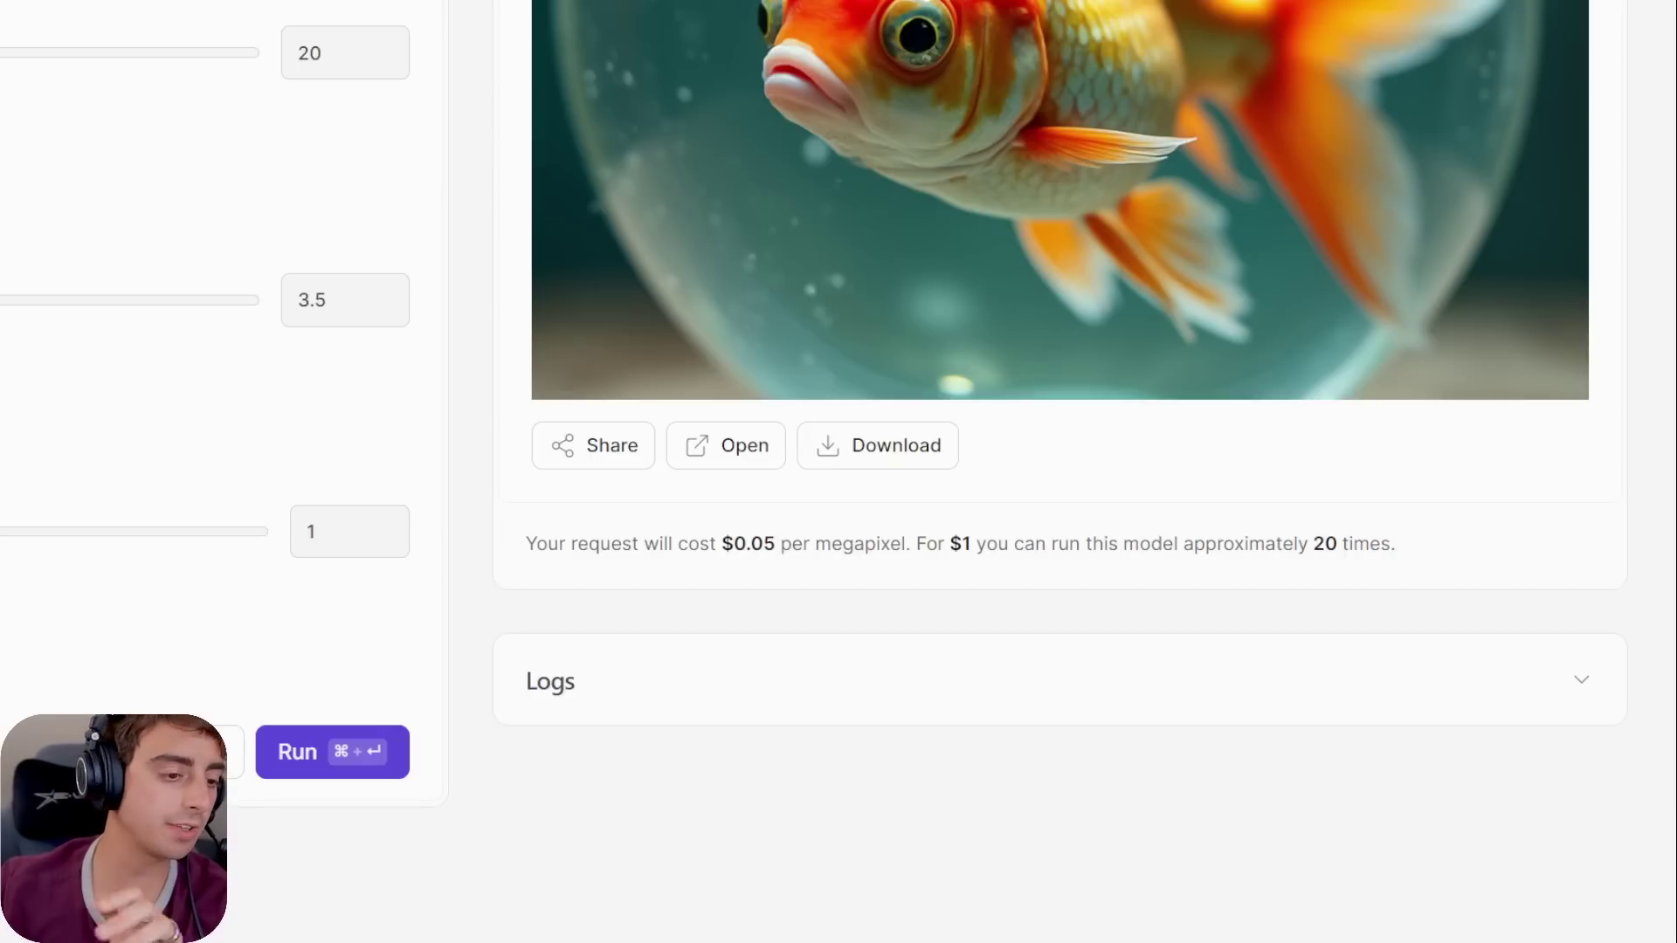
pyautogui.scroll(8, 1048, 471)
pyautogui.click(205, 524)
pyautogui.press('super+a')
pyautogui.press('BackSpace')
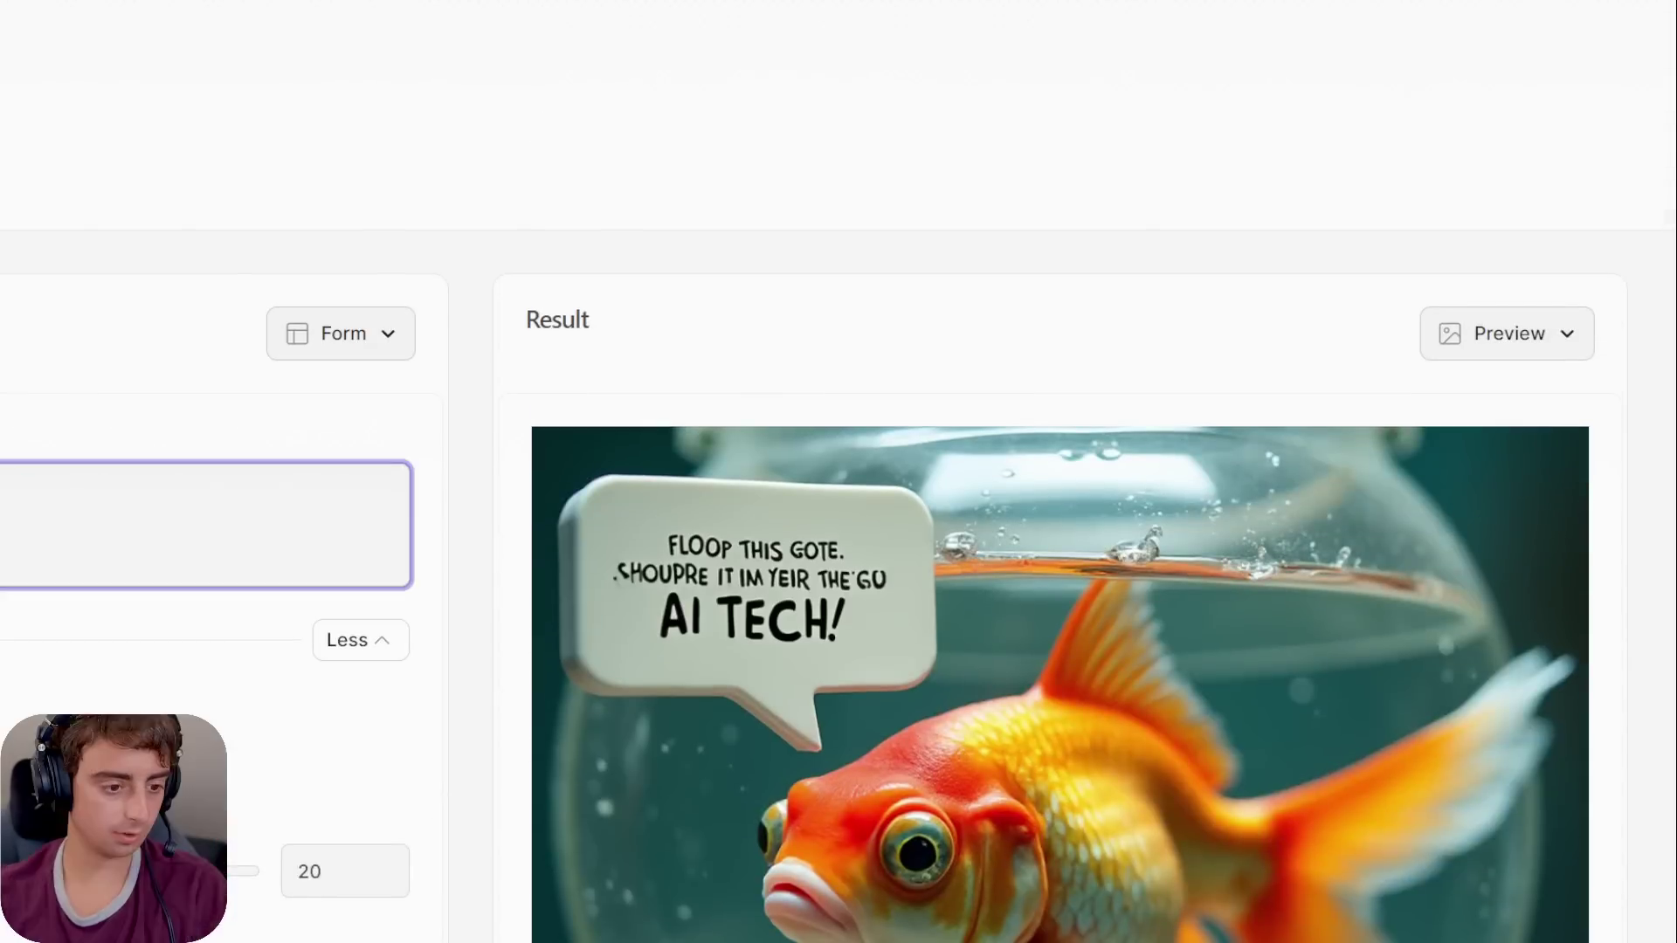
pyautogui.scroll(-4, 838, 472)
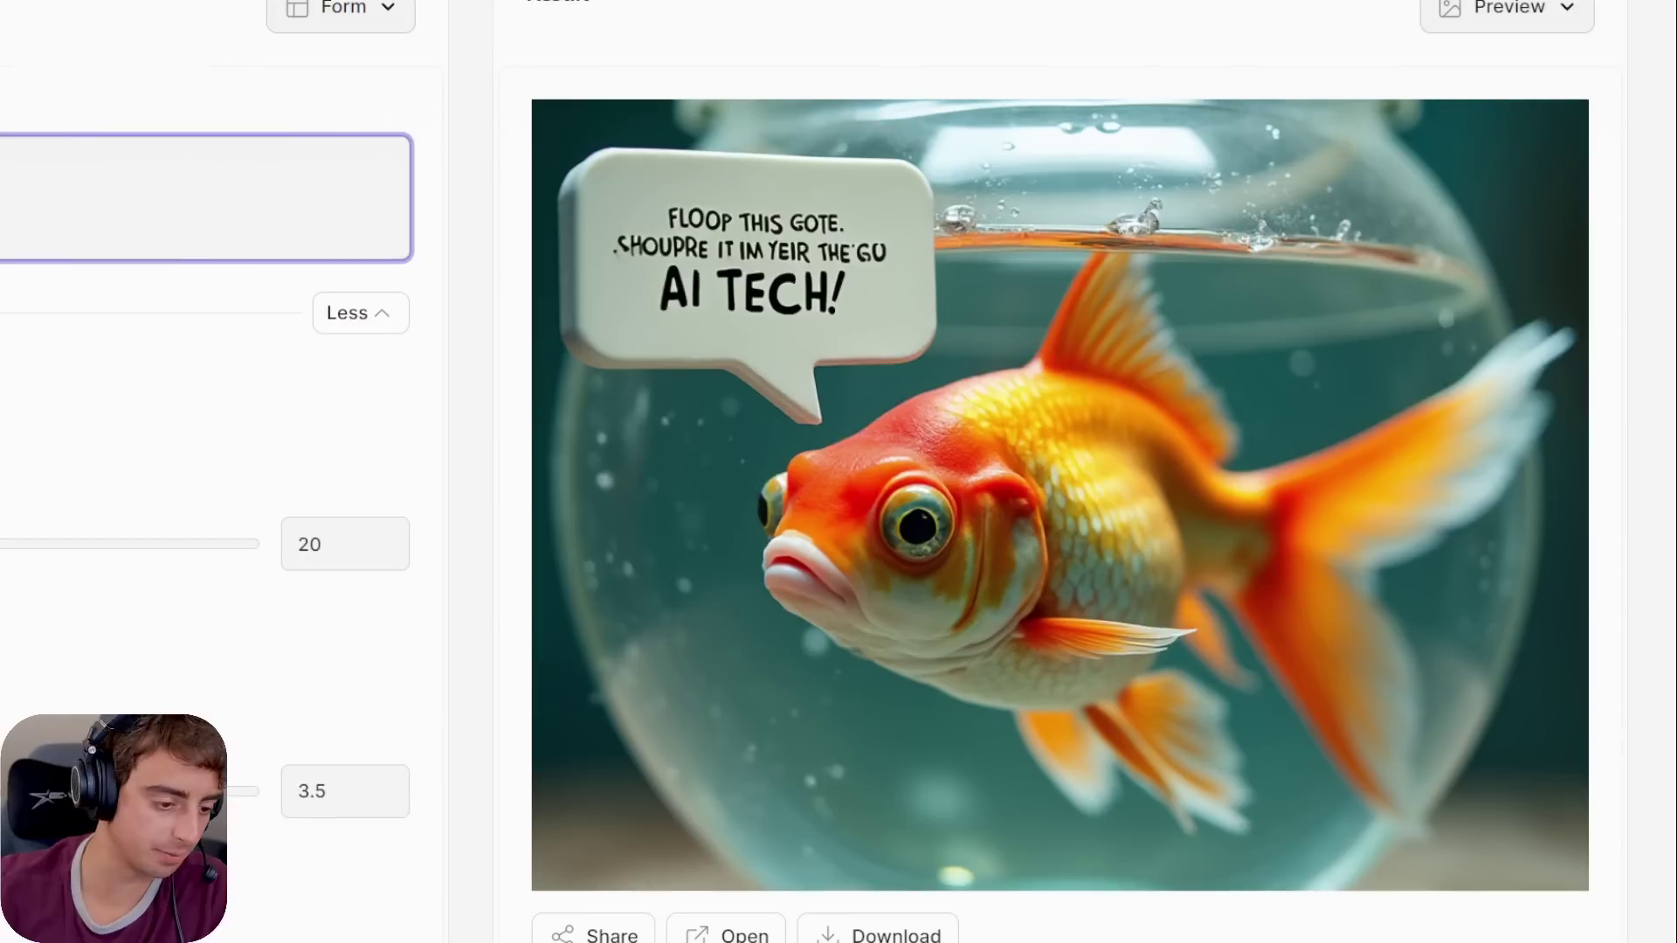
pyautogui.press('Up')
pyautogui.press('Up')
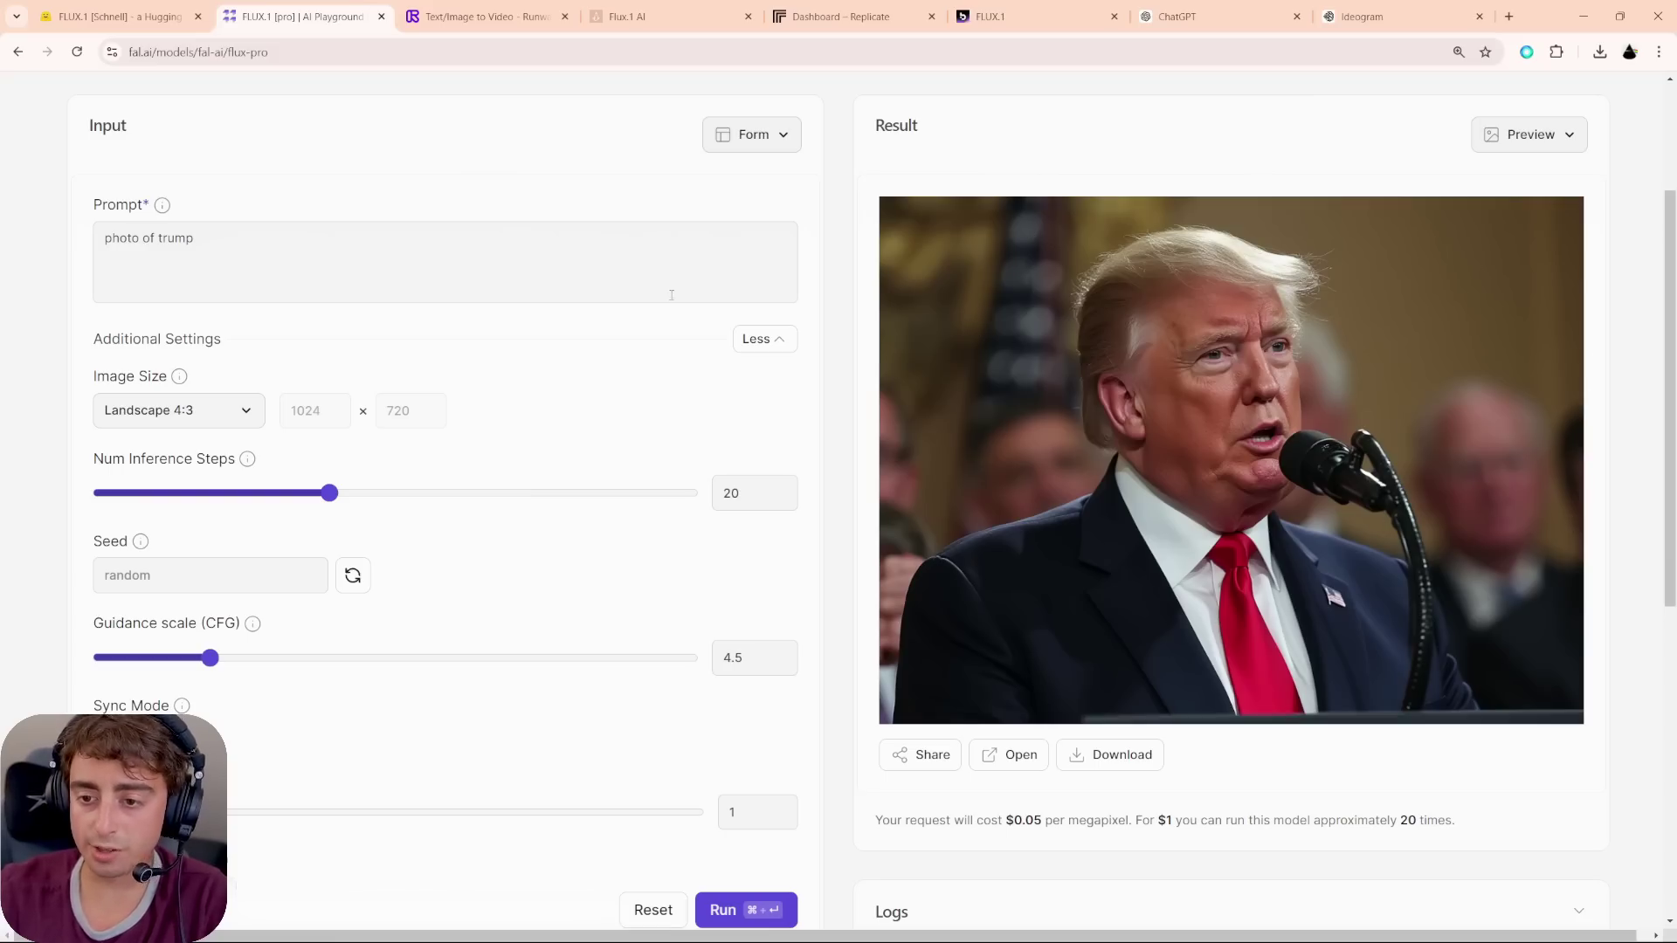
# - Swap in the Spider-Man costume saving-the-city prompt and generate it
pyautogui.moveTo(265, 245); pyautogui.dragTo(158, 243)
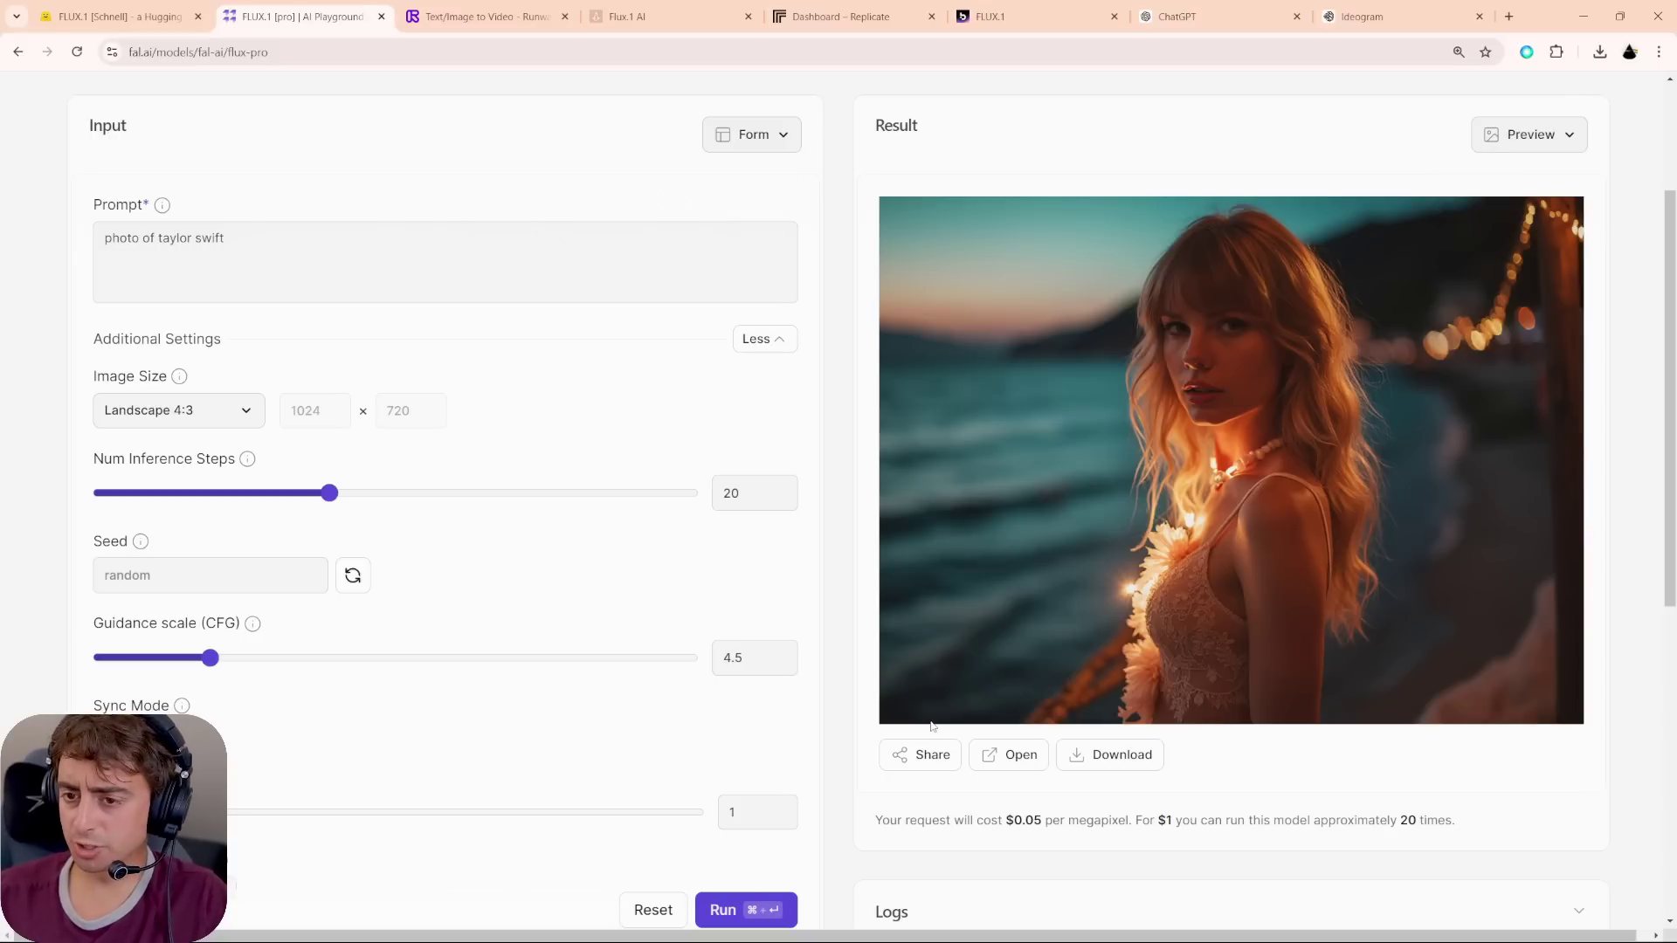
pyautogui.click(524, 257)
pyautogui.hotkey('ctrl', 'a')
pyautogui.write('photo of trump in a spiderman costume saving the city')
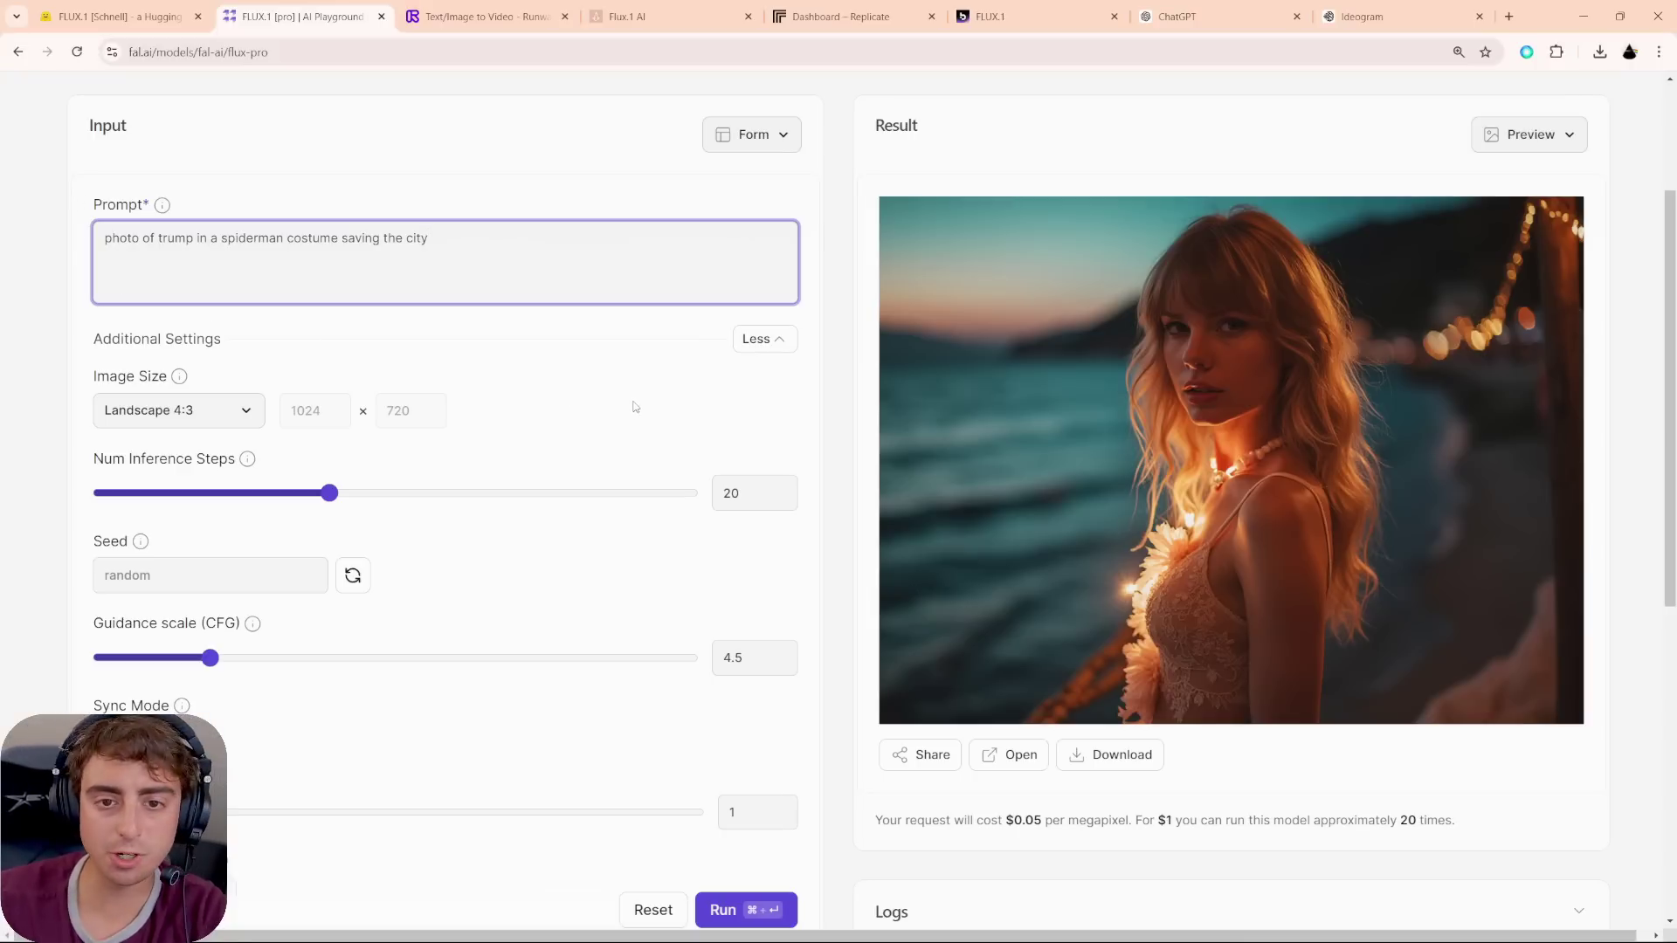
pyautogui.click(711, 902)
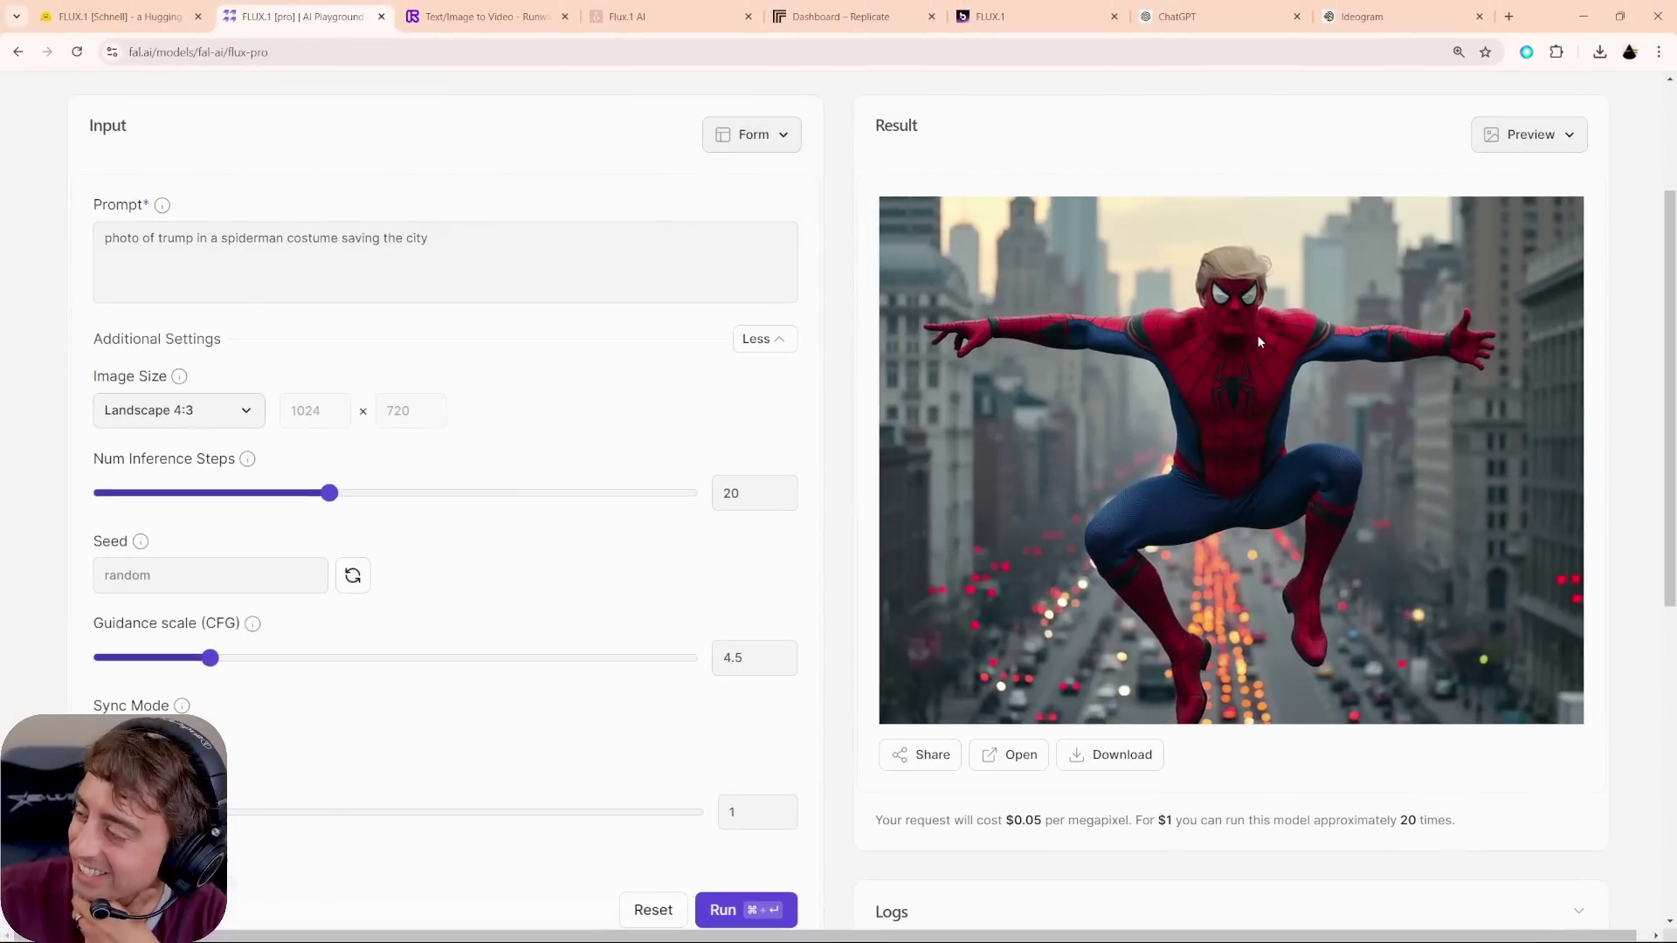
# - Replace the name with a well-known actor's, add ', we can see his face', and generate
pyautogui.doubleClick(174, 237)
pyautogui.press('BackSpace')
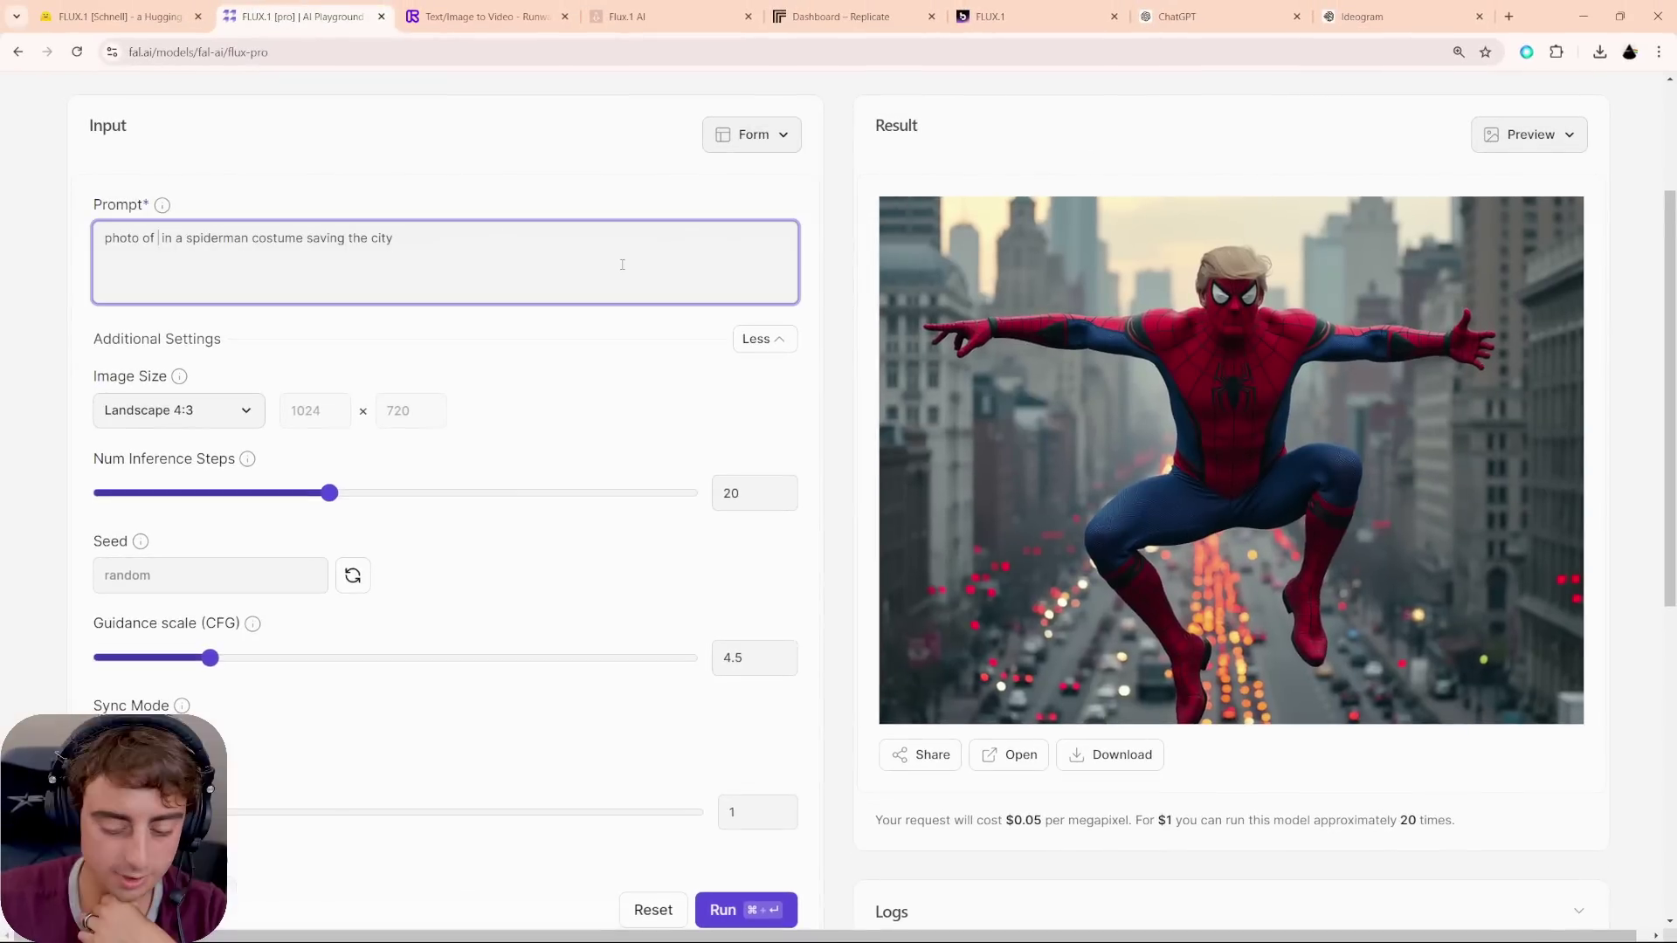
pyautogui.write('willem dafoe')
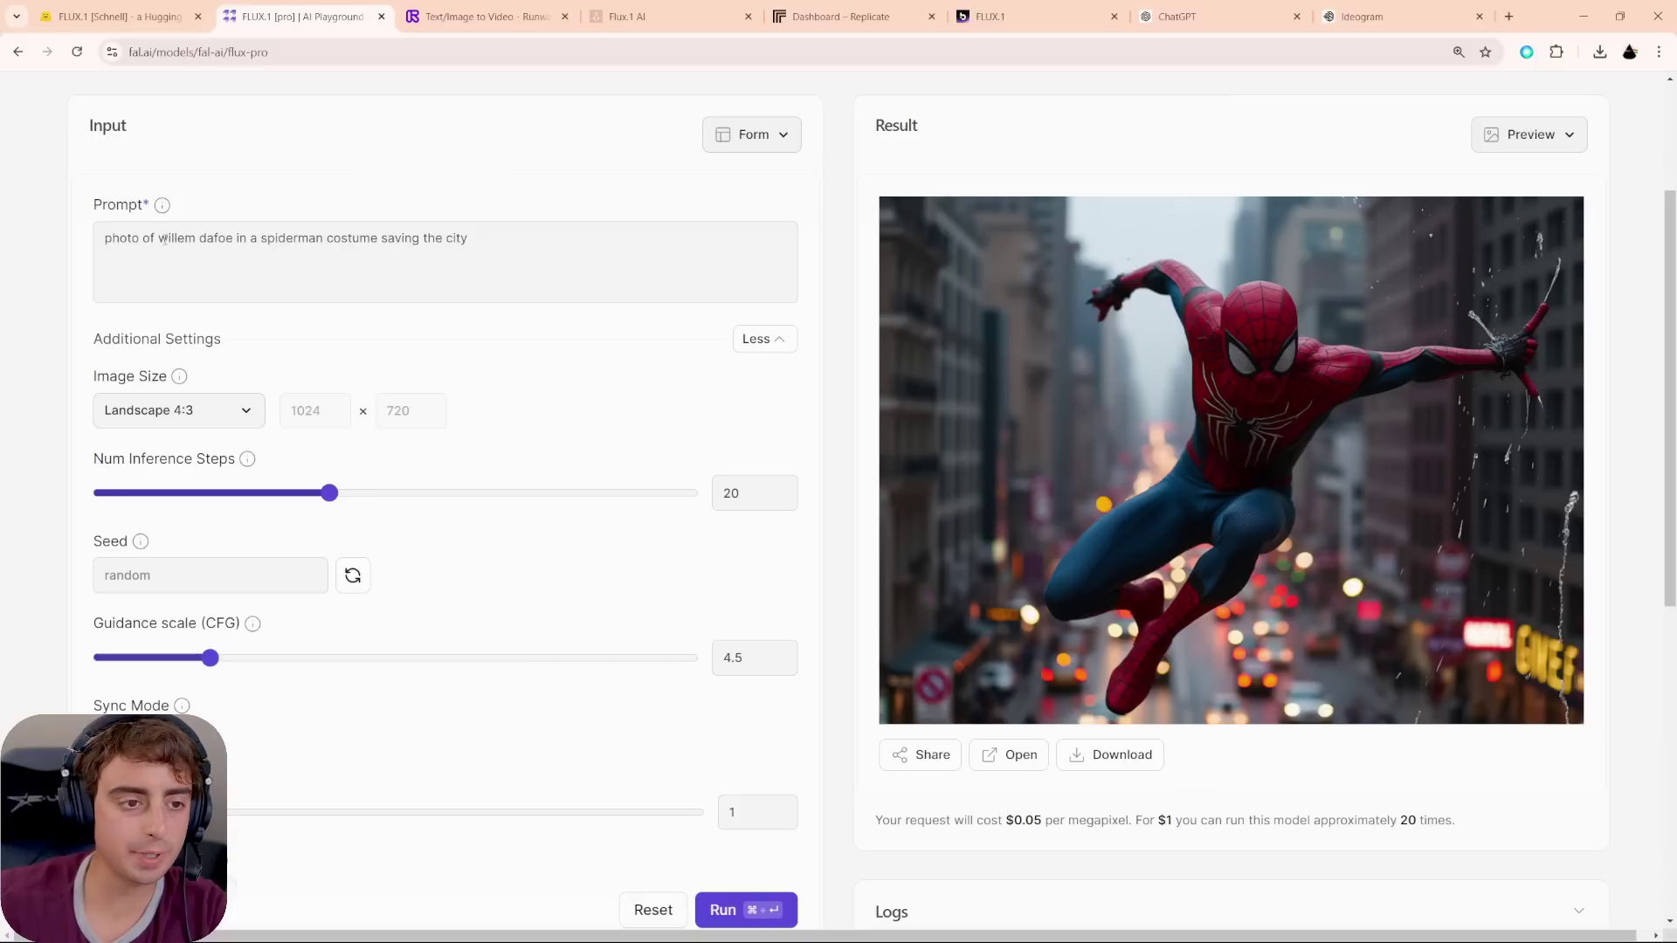
pyautogui.write(', we can see his face')
pyautogui.hotkey('ctrl', 'Return')
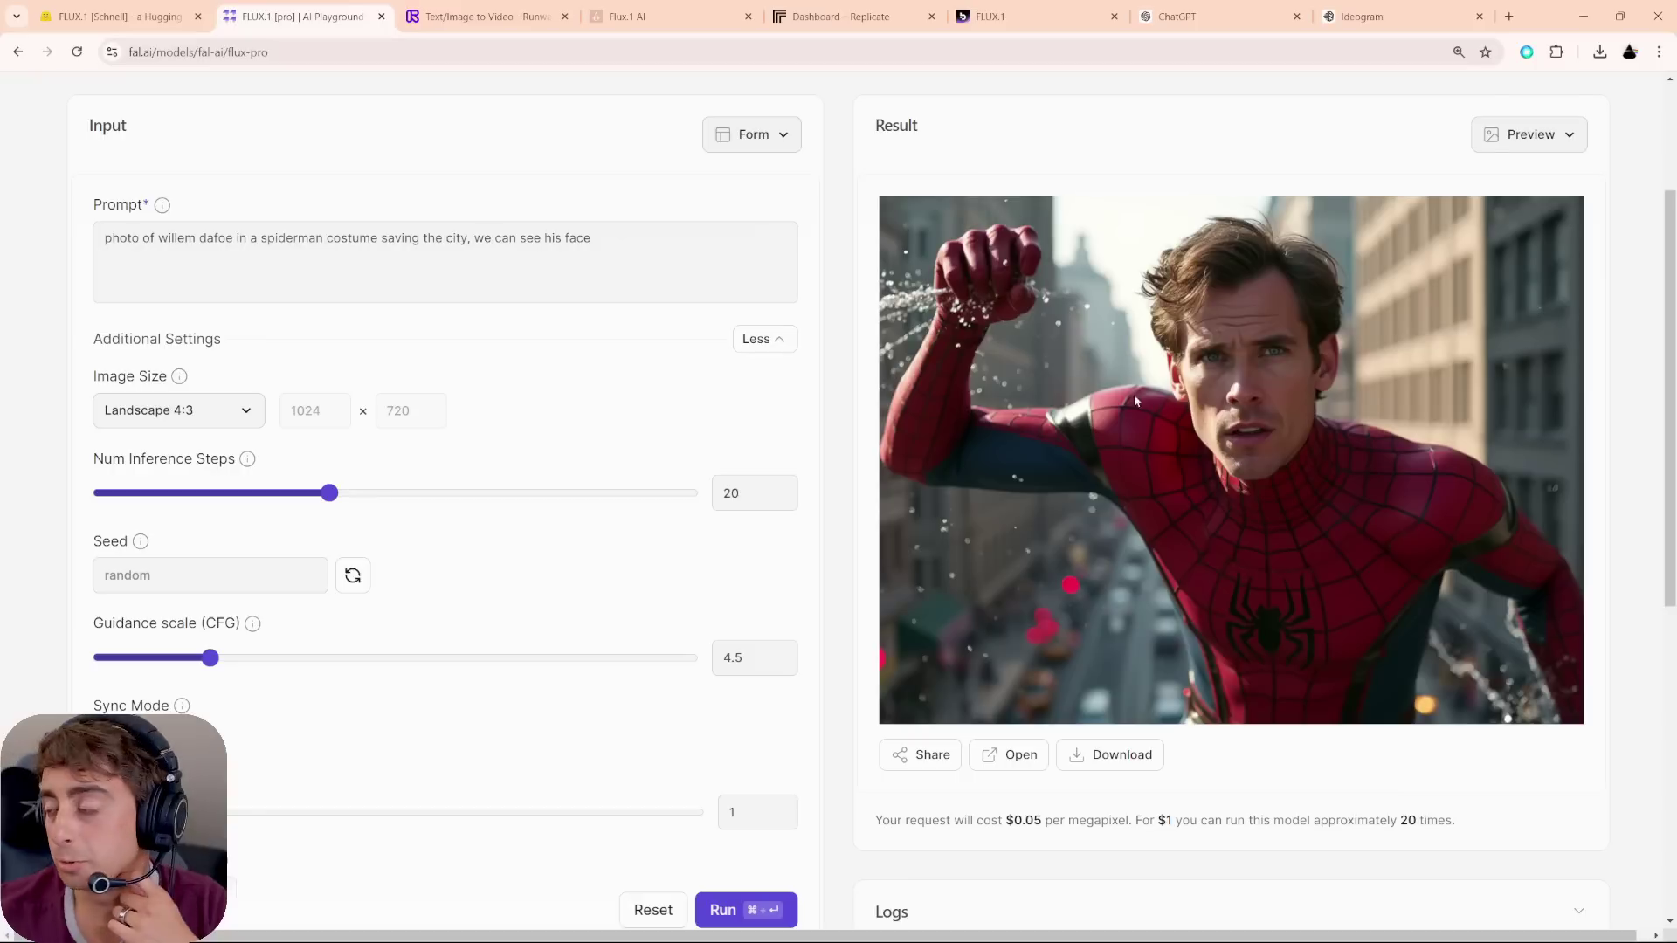
pyautogui.moveTo(197, 246); pyautogui.dragTo(161, 245)
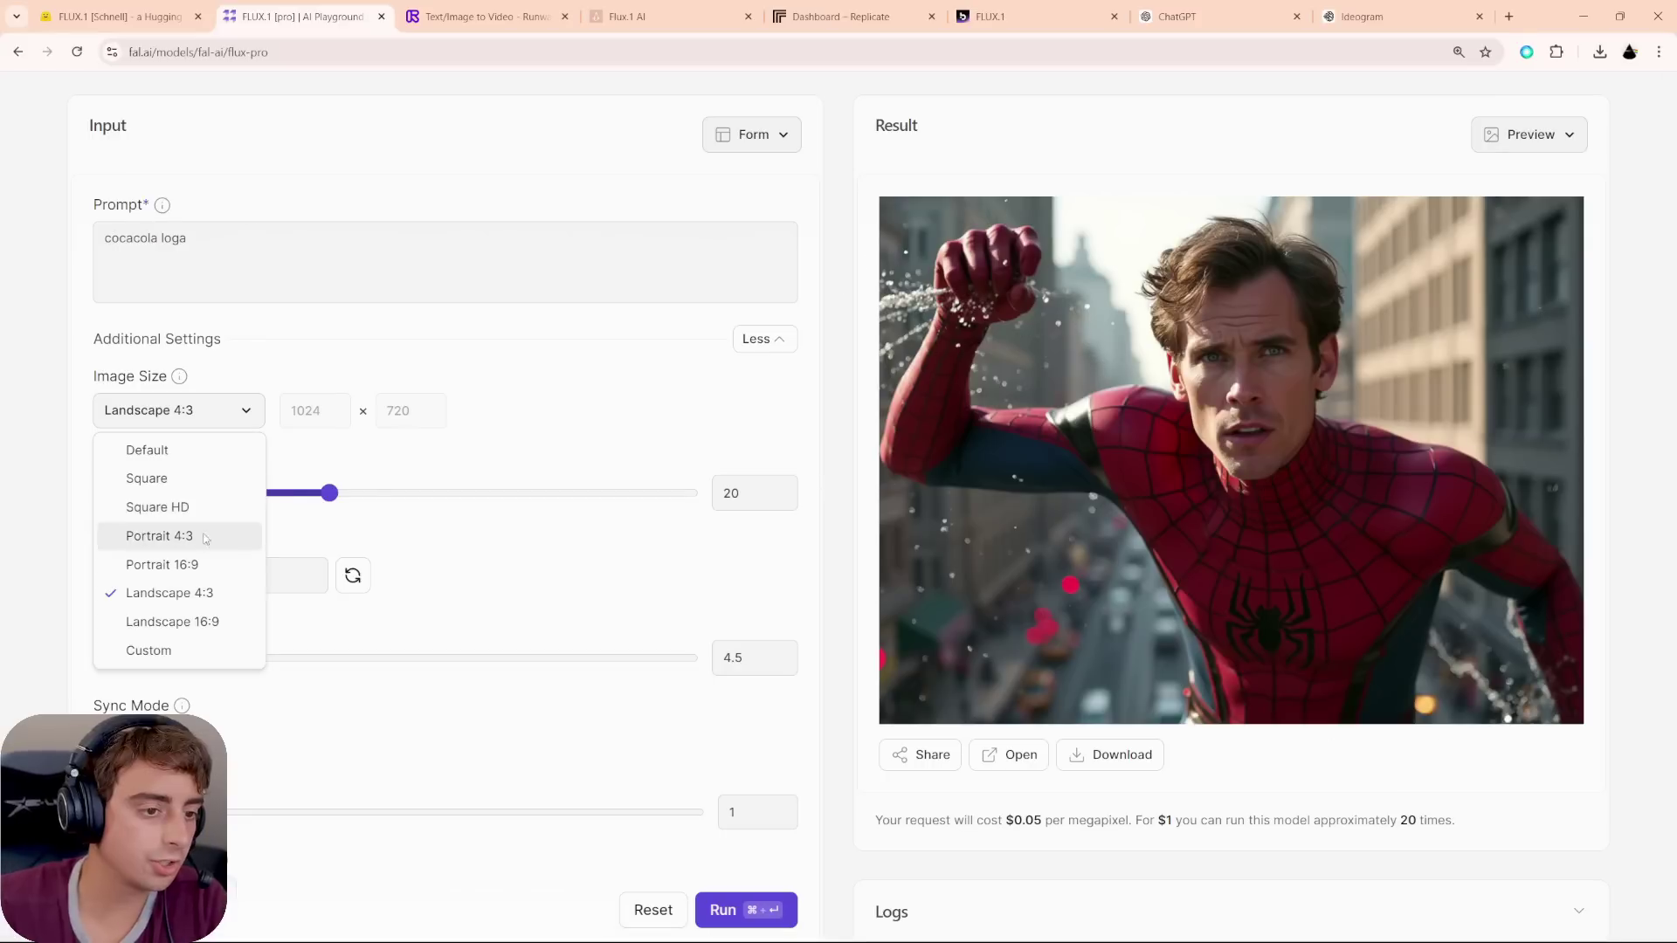
# - Make the Coca-Cola image Landscape 16:9, then clear the prompt
pyautogui.click(218, 622)
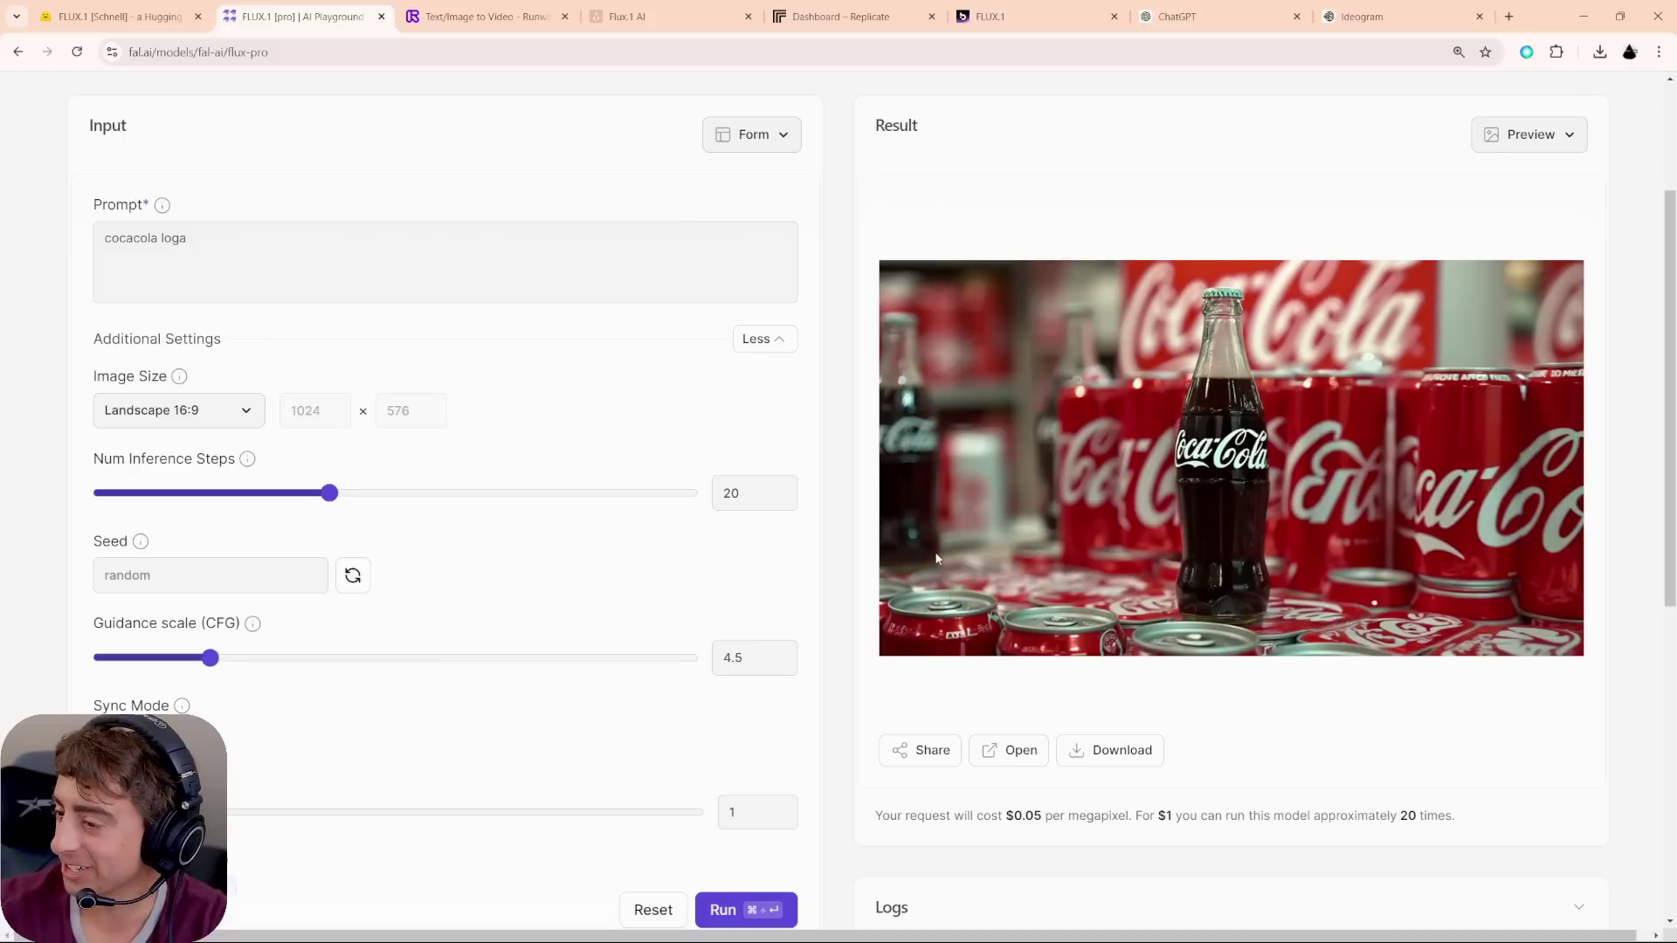
pyautogui.tripleClick(315, 277)
pyautogui.press('BackSpace')
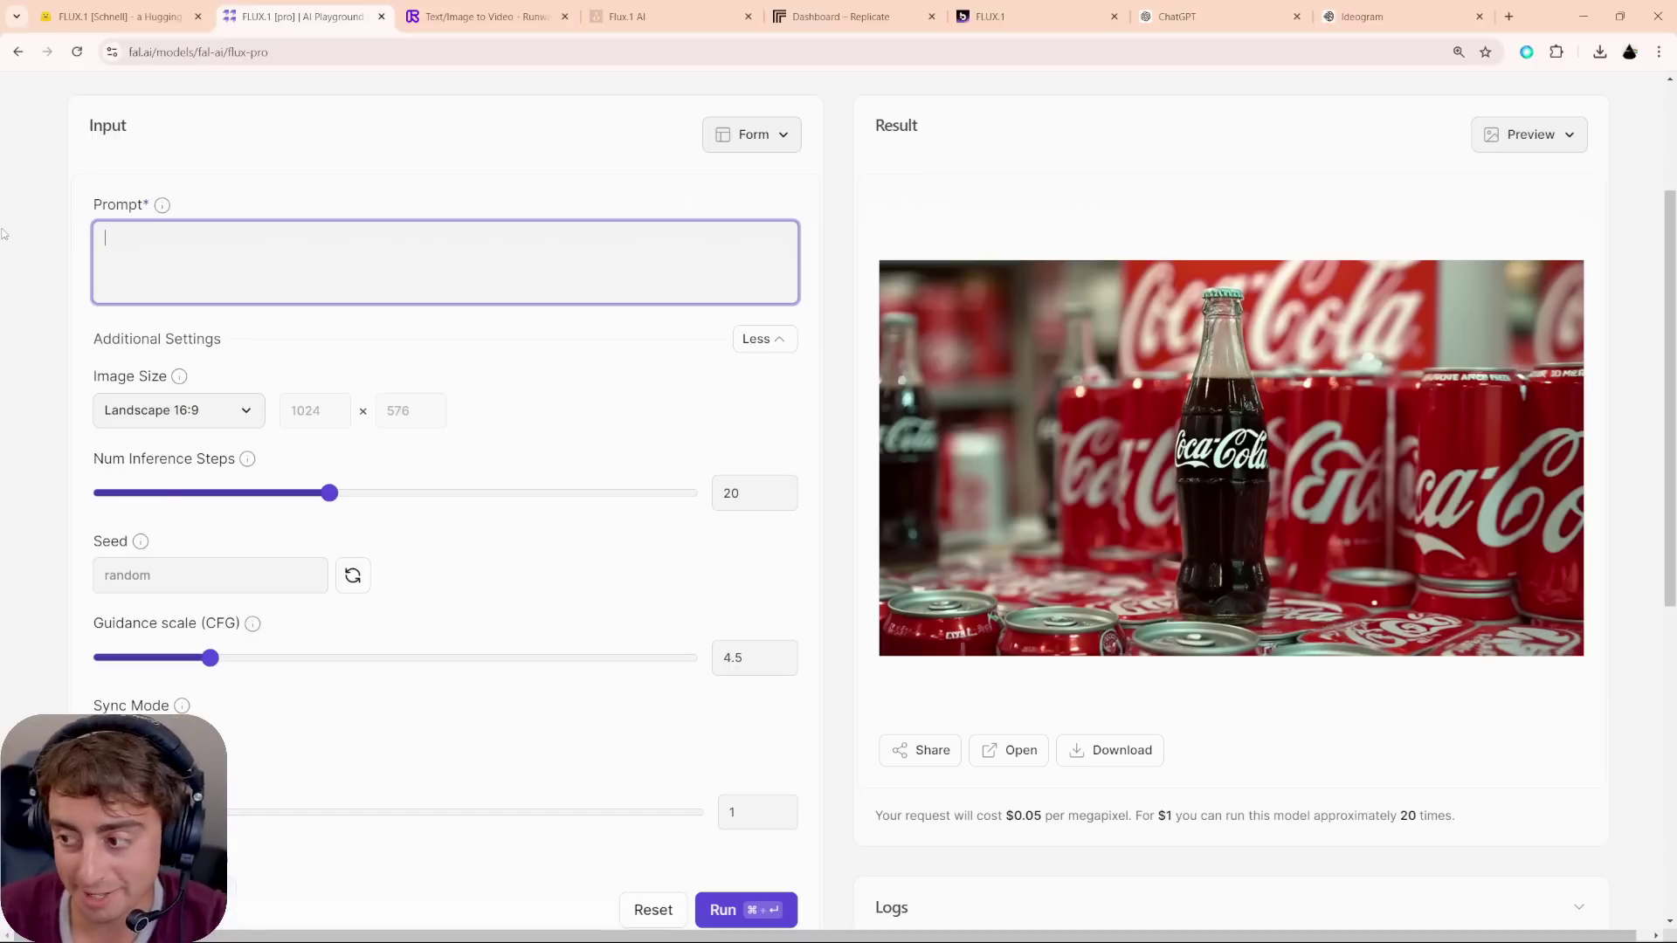
# - Generate Nintendo's Kirby as president in the Oval Office with a 'president kirby' nameplate
pyautogui.write('kirby sitting in')
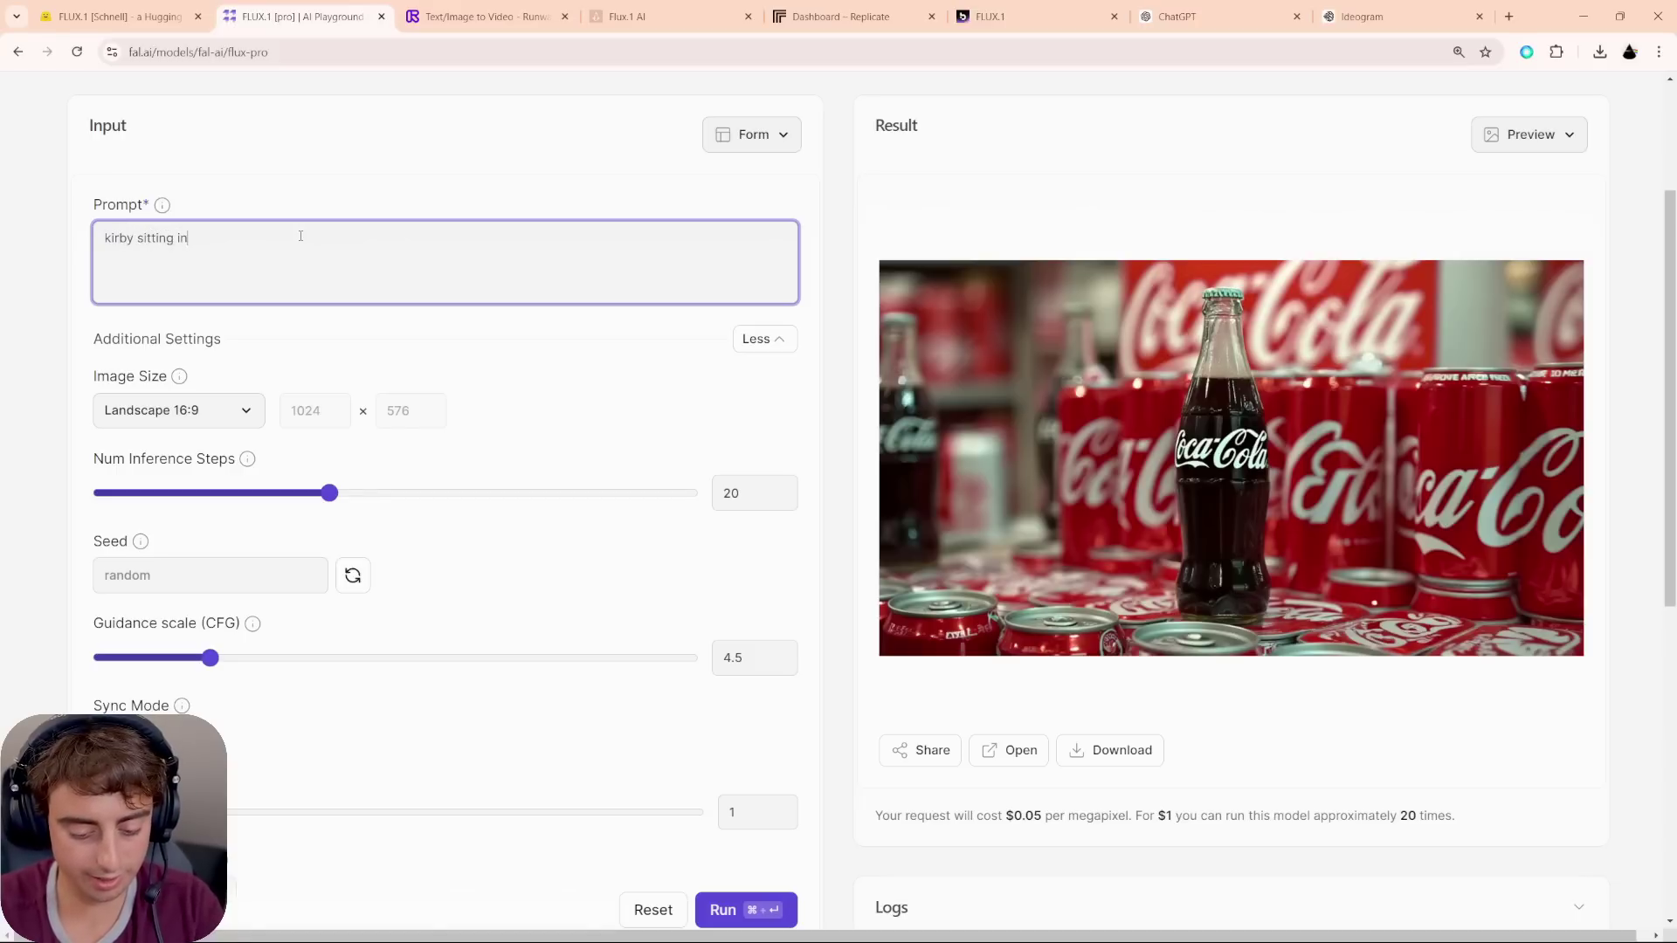
pyautogui.write(' the oval offi')
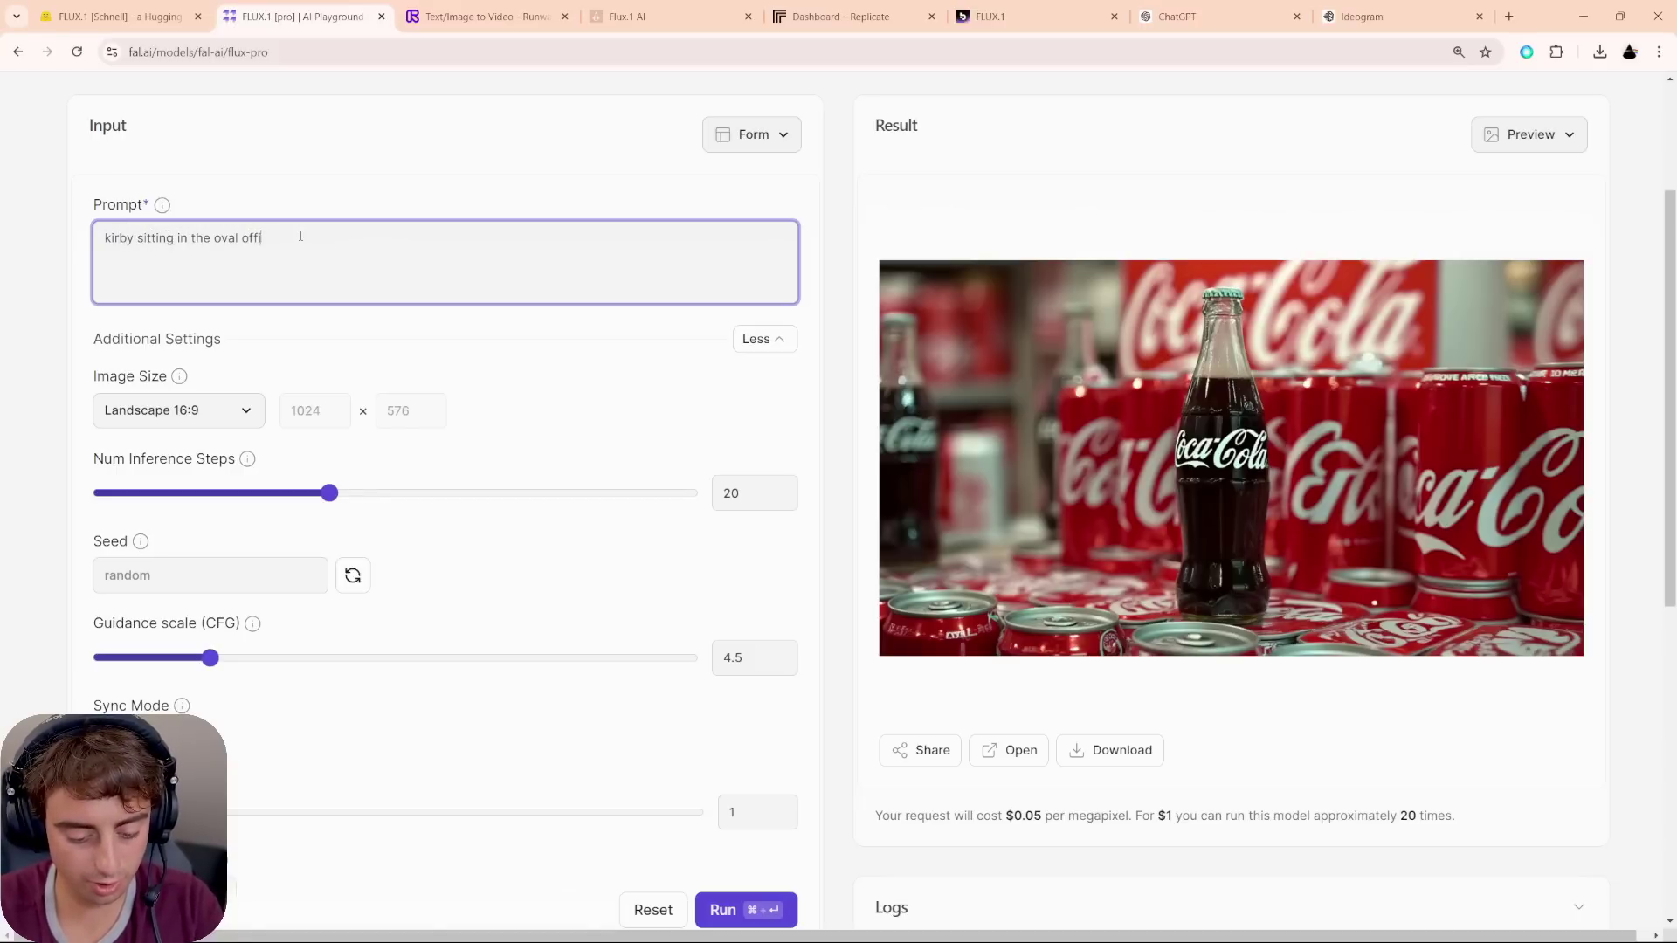
pyautogui.write('ce in a sui')
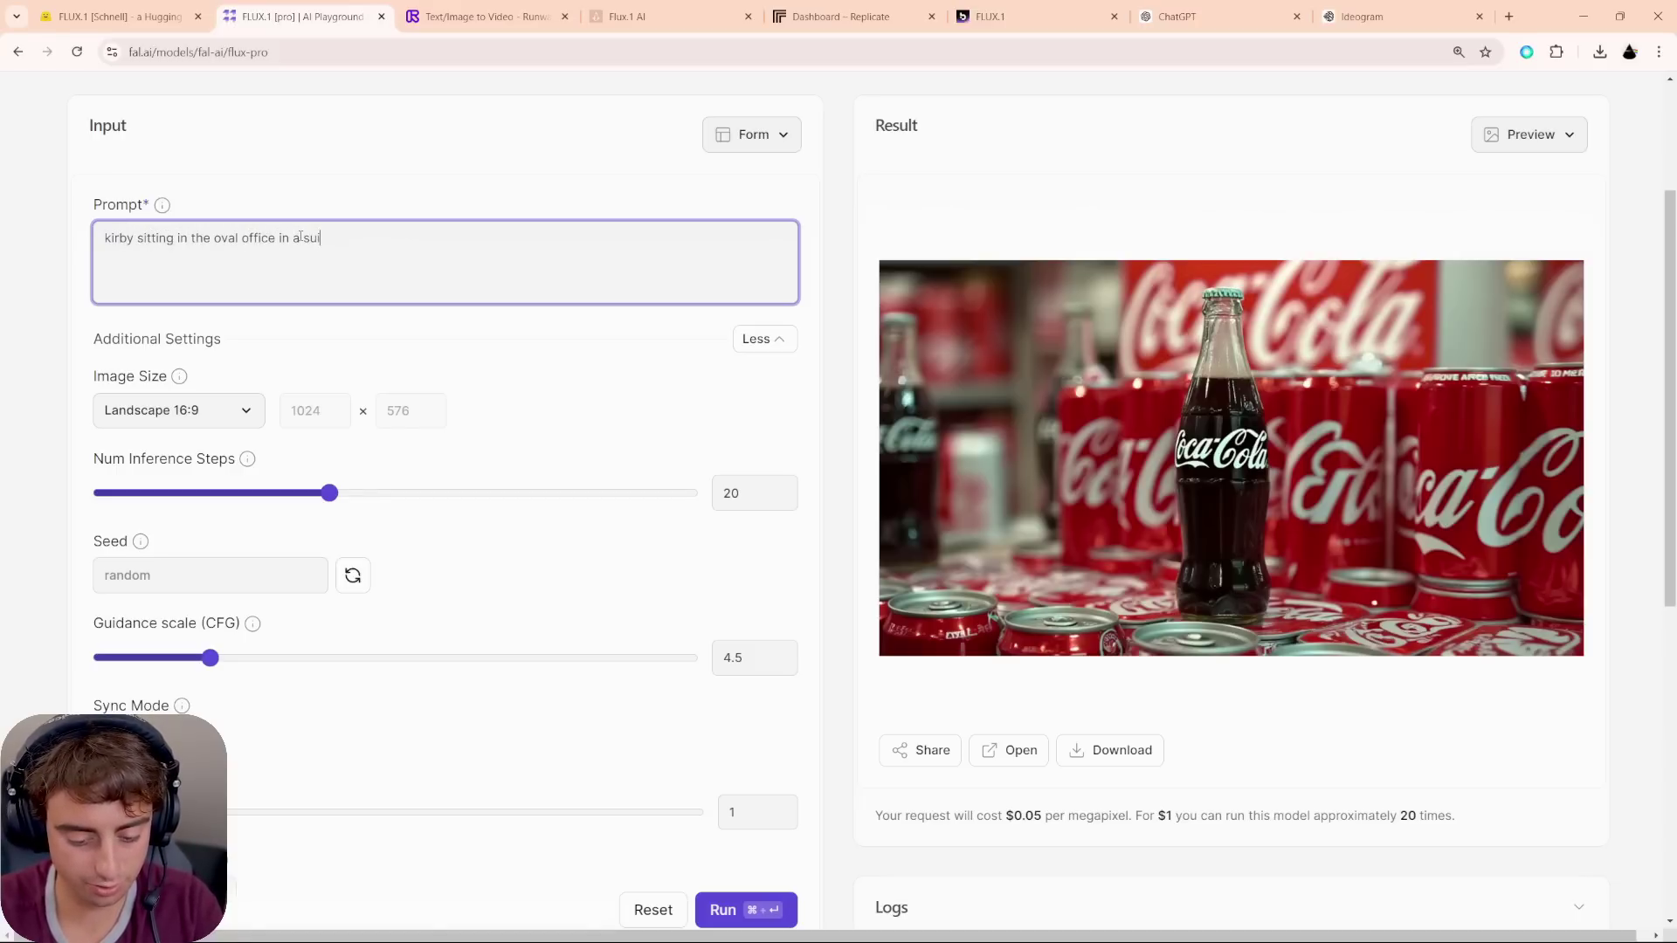
pyautogui.write('t as president')
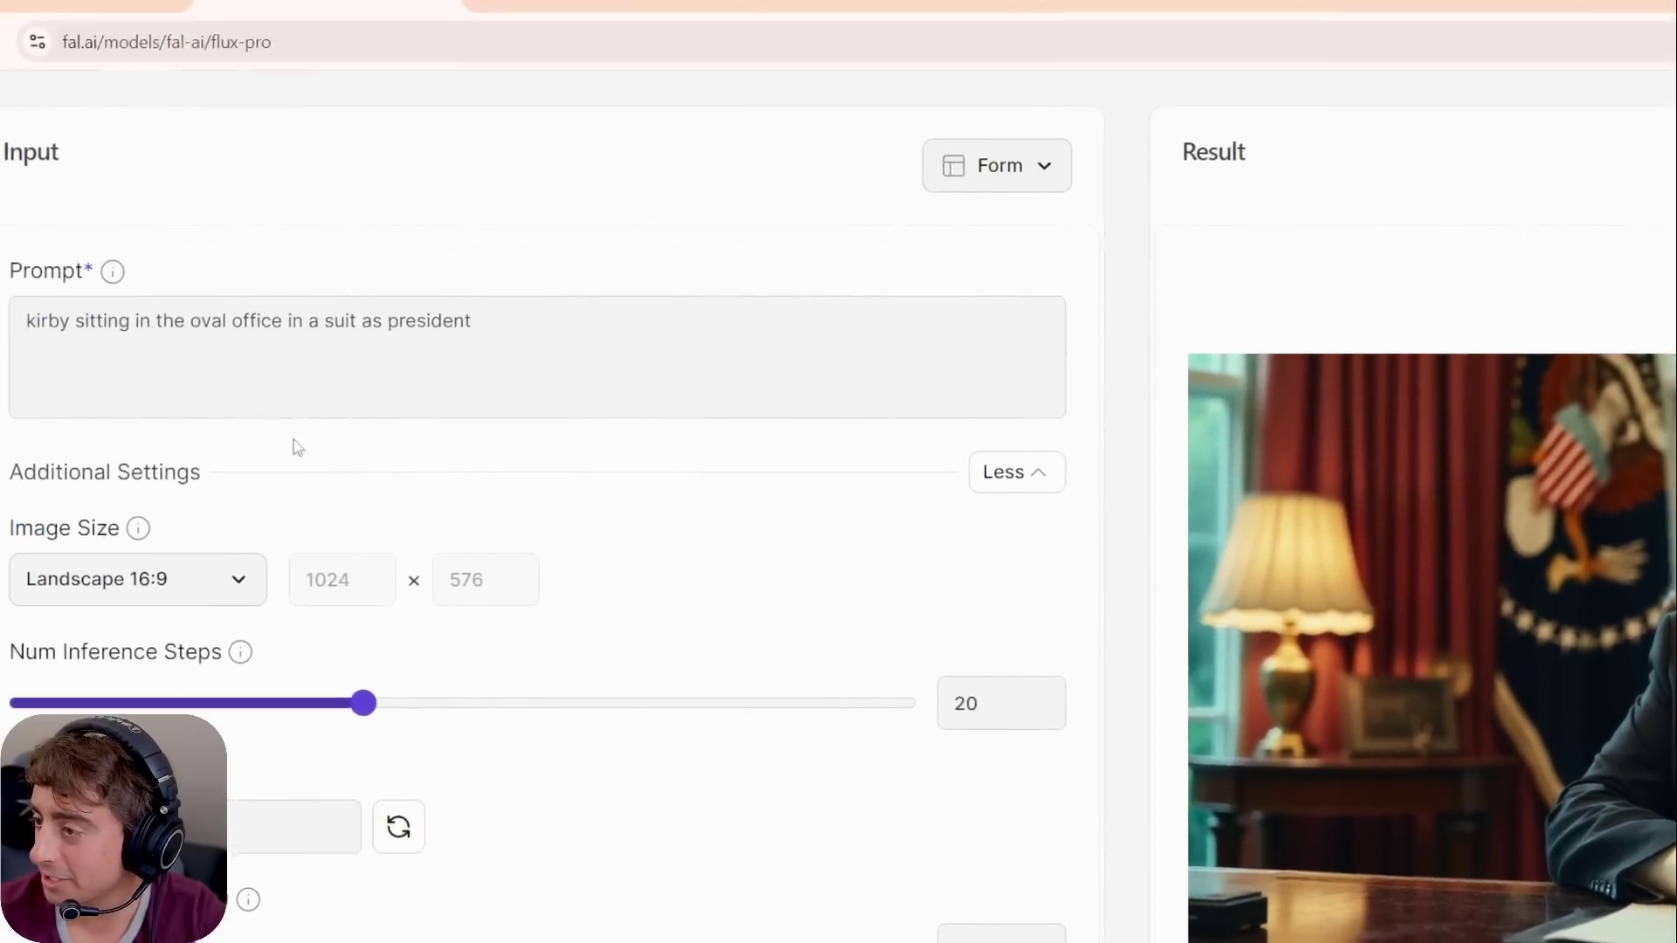
pyautogui.click(0, 312)
pyautogui.write('from nintendo')
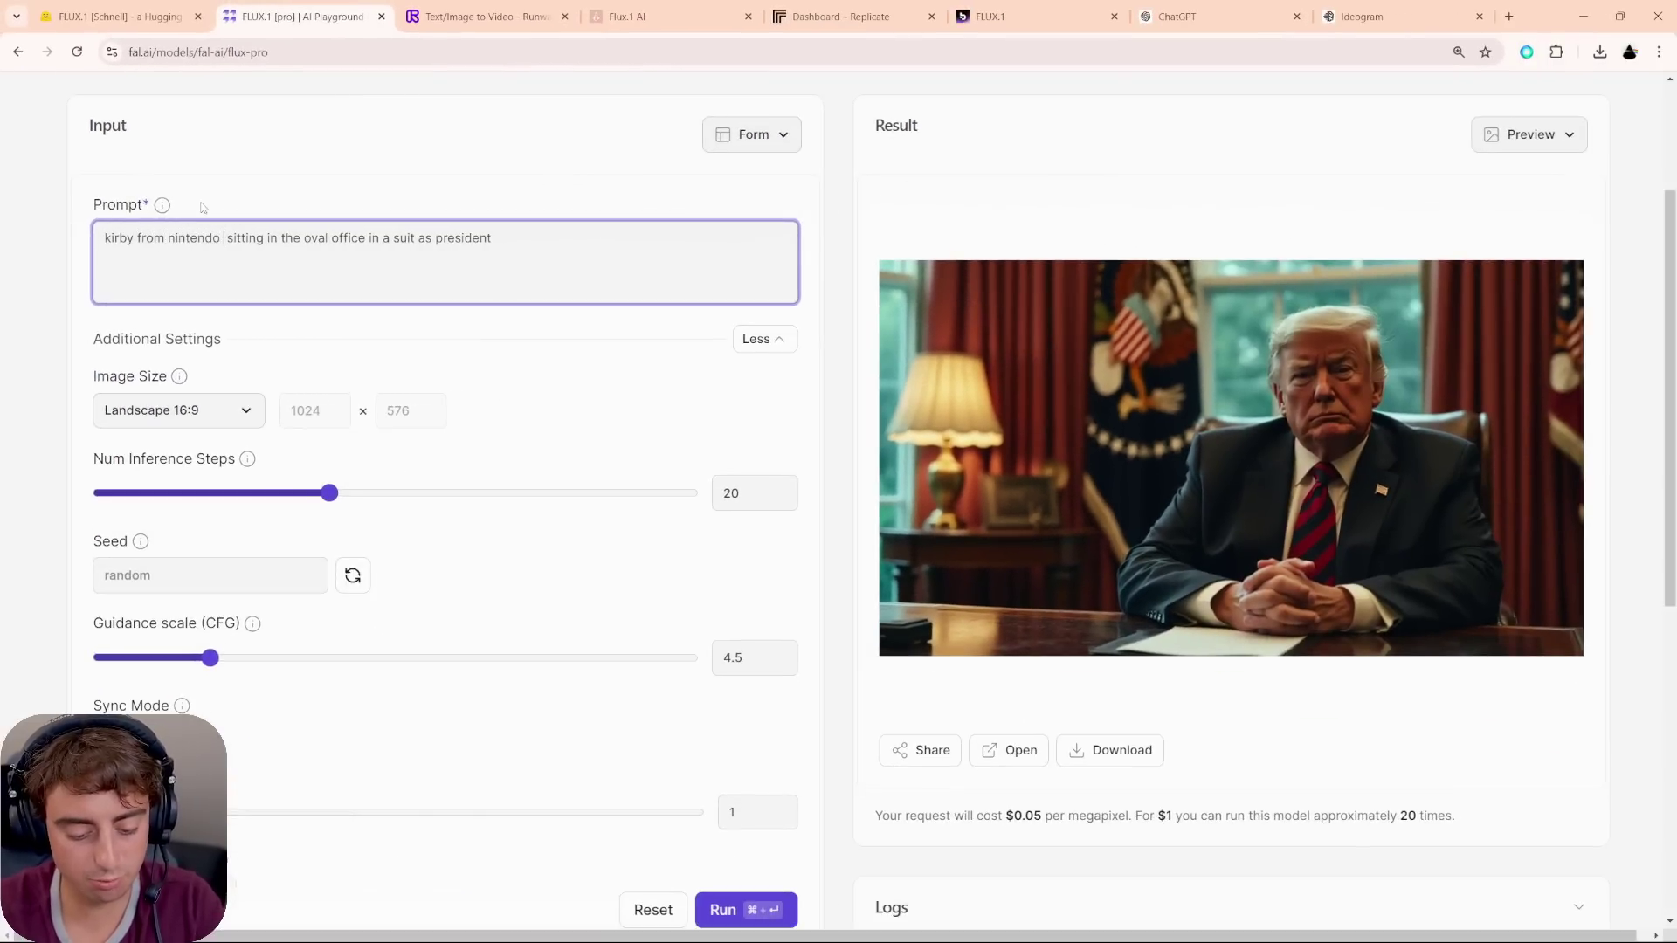
pyautogui.write('kirby')
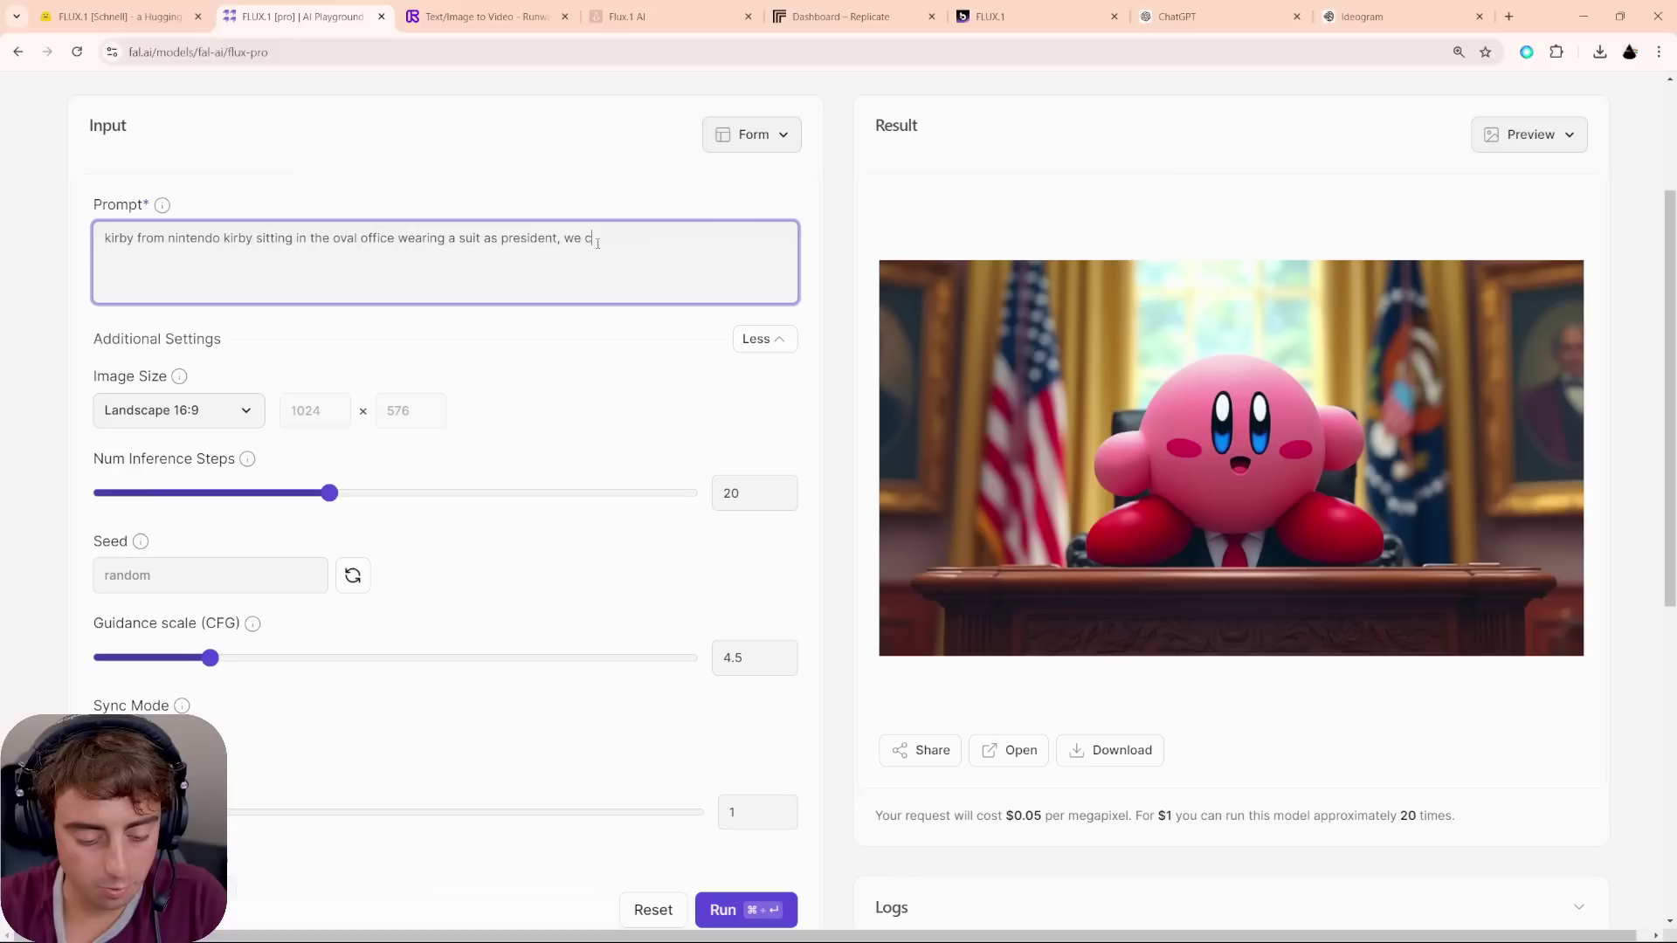
pyautogui.write('an see ')
pyautogui.write('his nameplate that ')
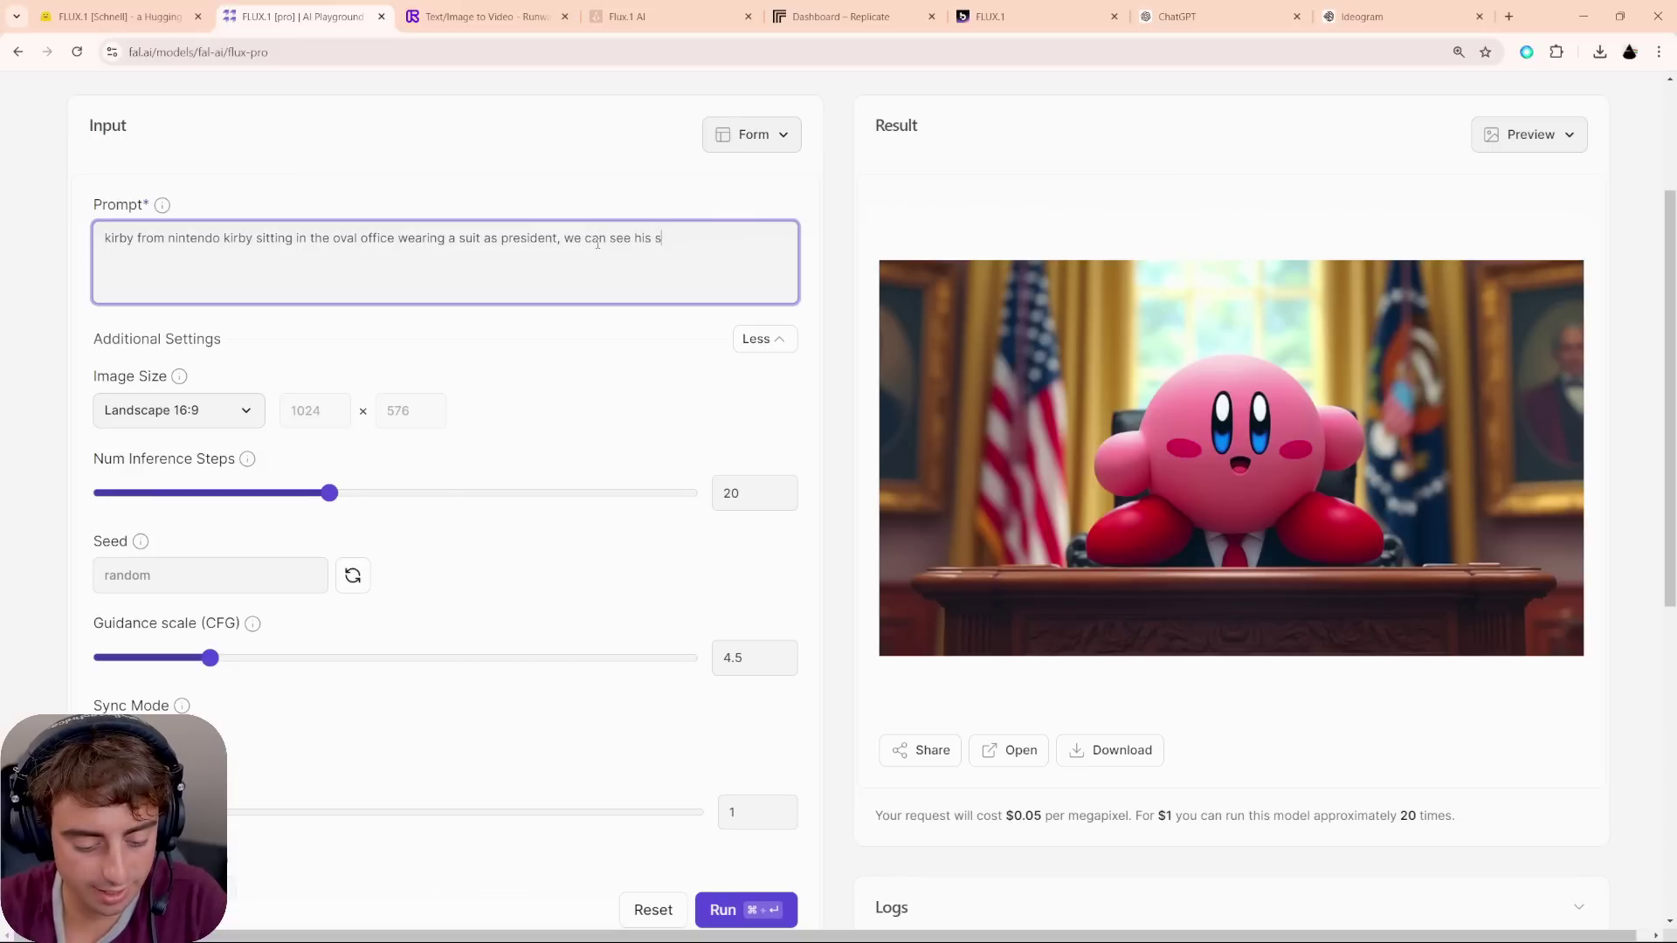
pyautogui.write('sp')
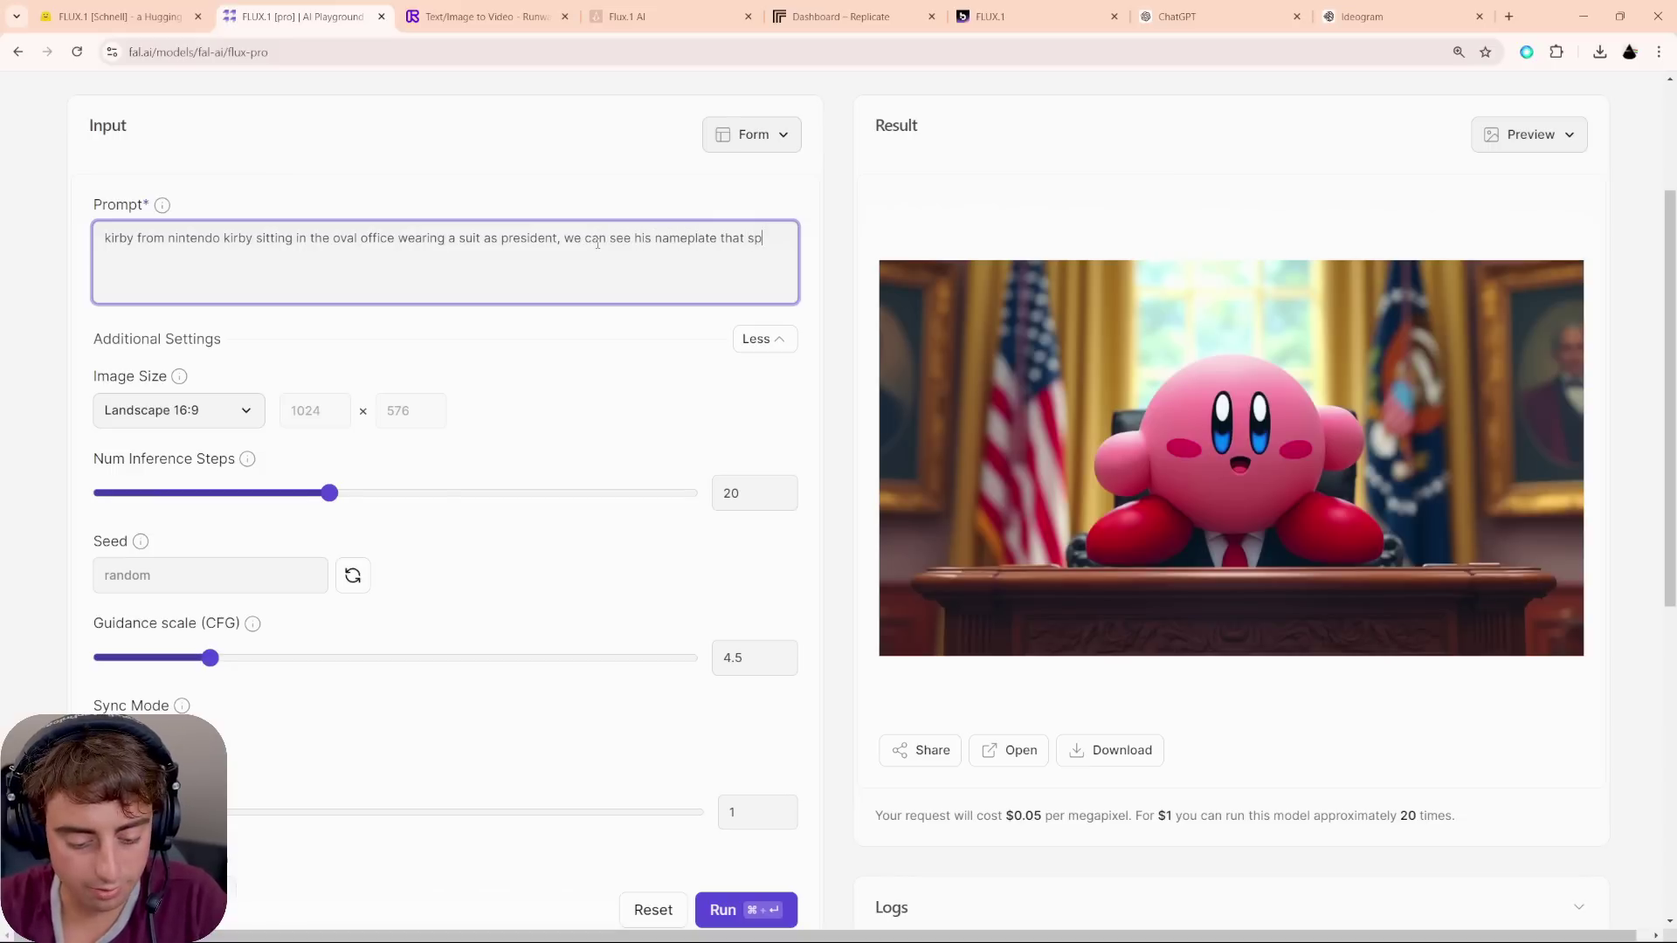
pyautogui.write('ells "president kirby"')
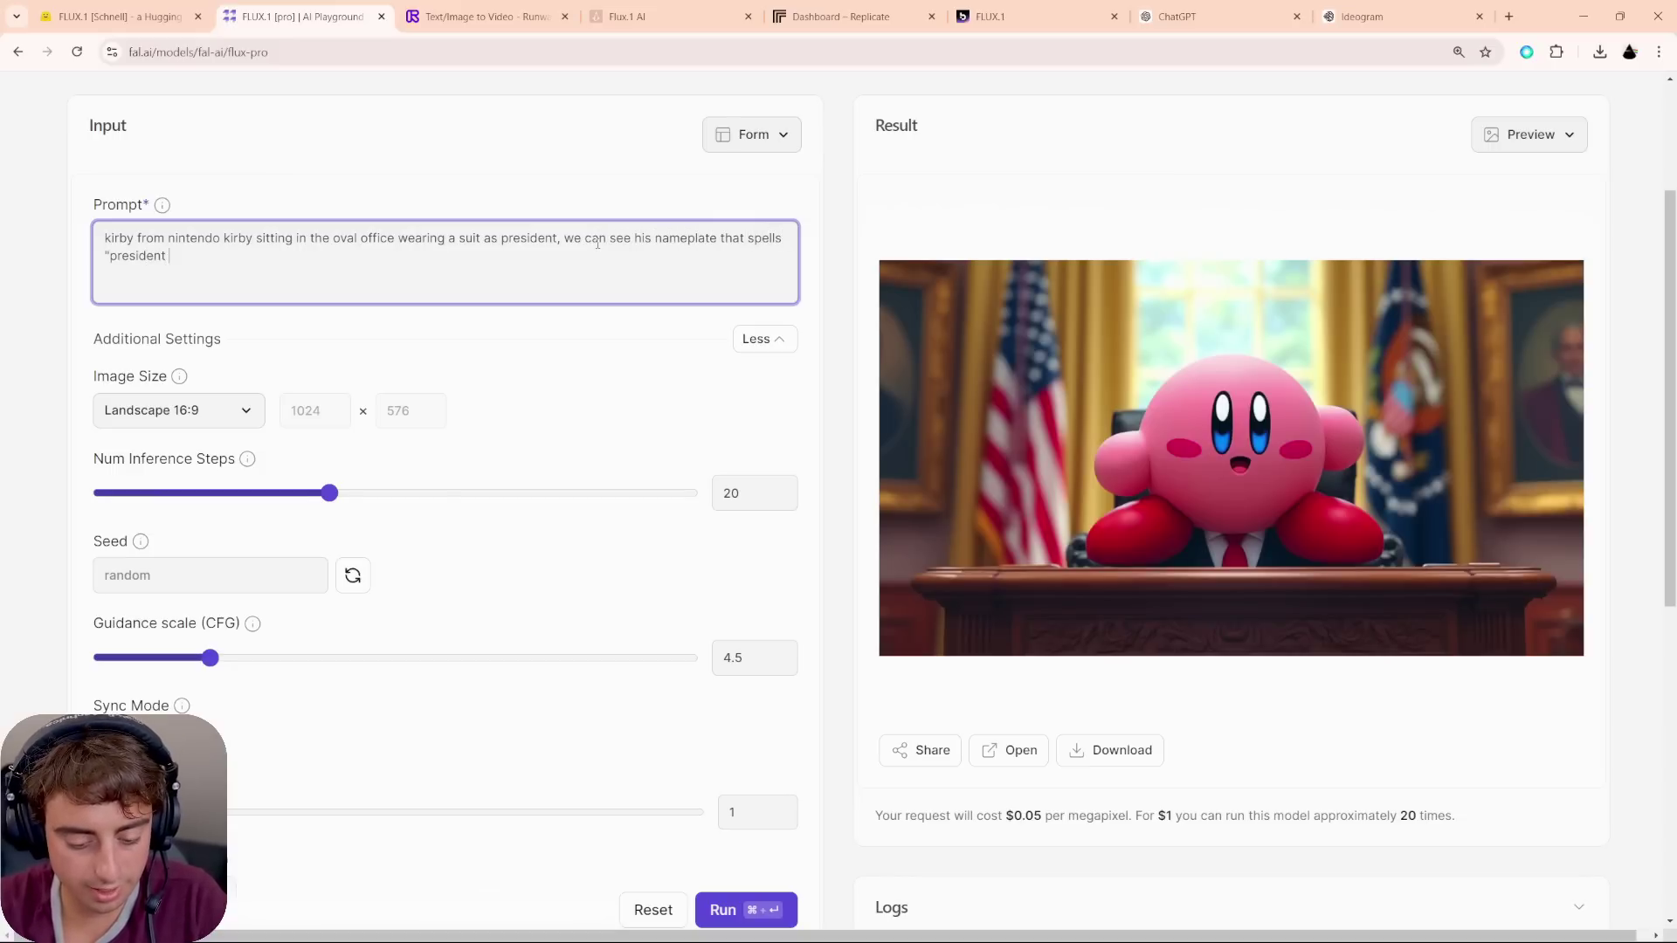
pyautogui.hotkey('ctrl', 'Return')
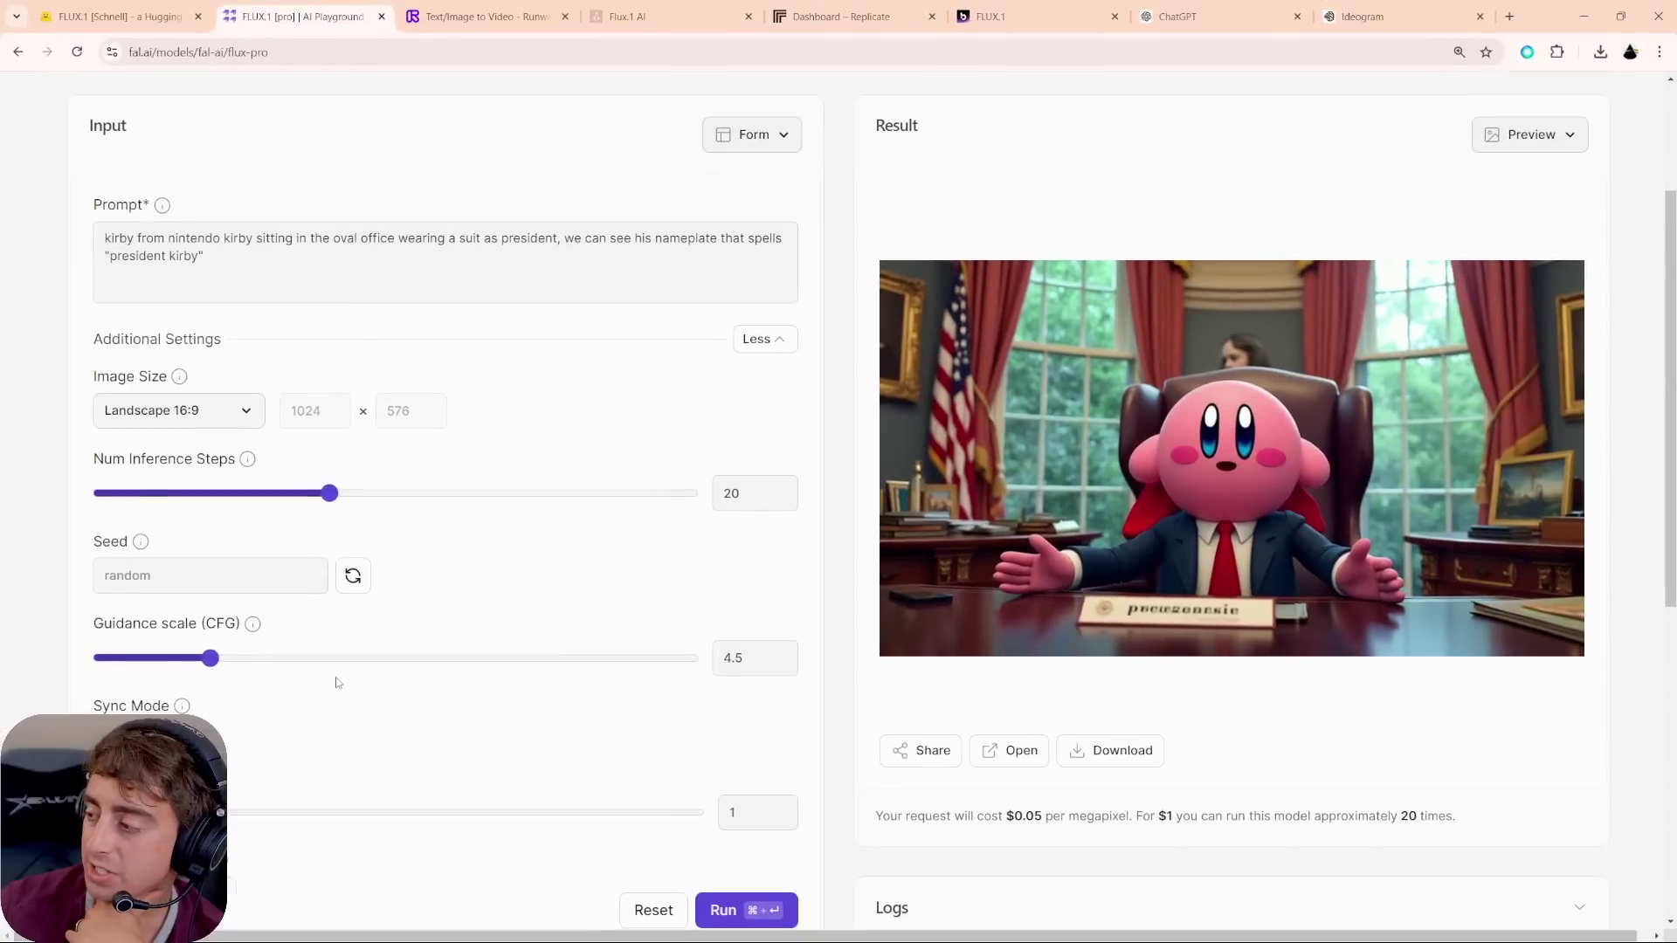
# - Regenerate the Kirby image at guidance 6.5, then select the whole prompt
pyautogui.moveTo(205, 657); pyautogui.dragTo(272, 658)
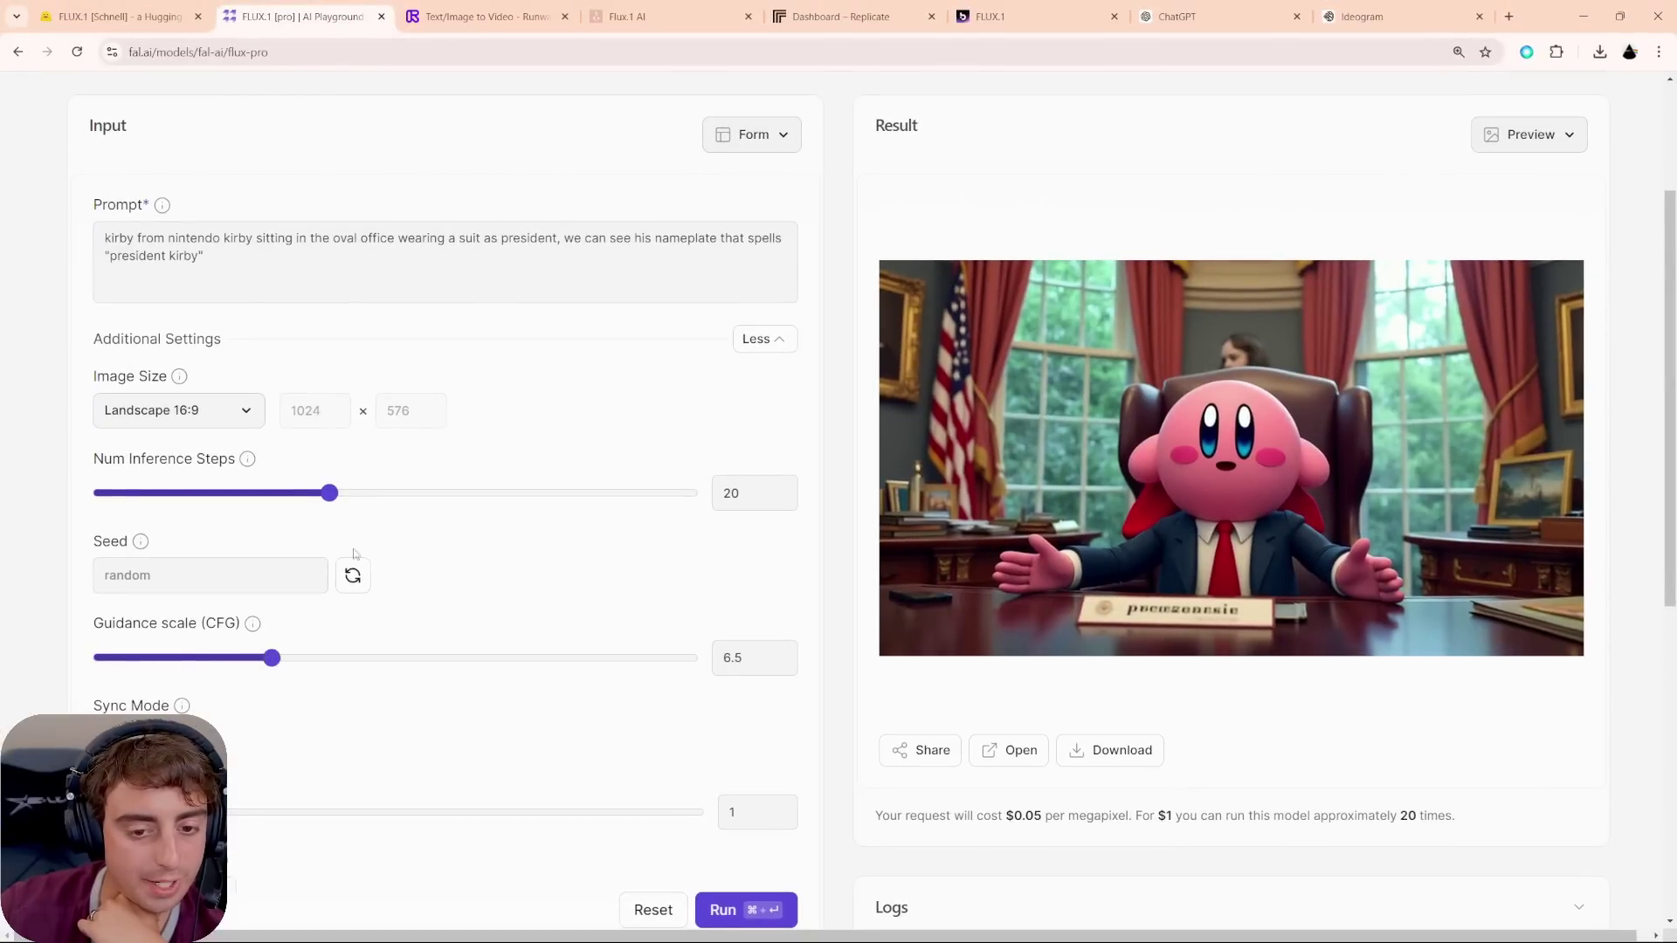
pyautogui.click(722, 908)
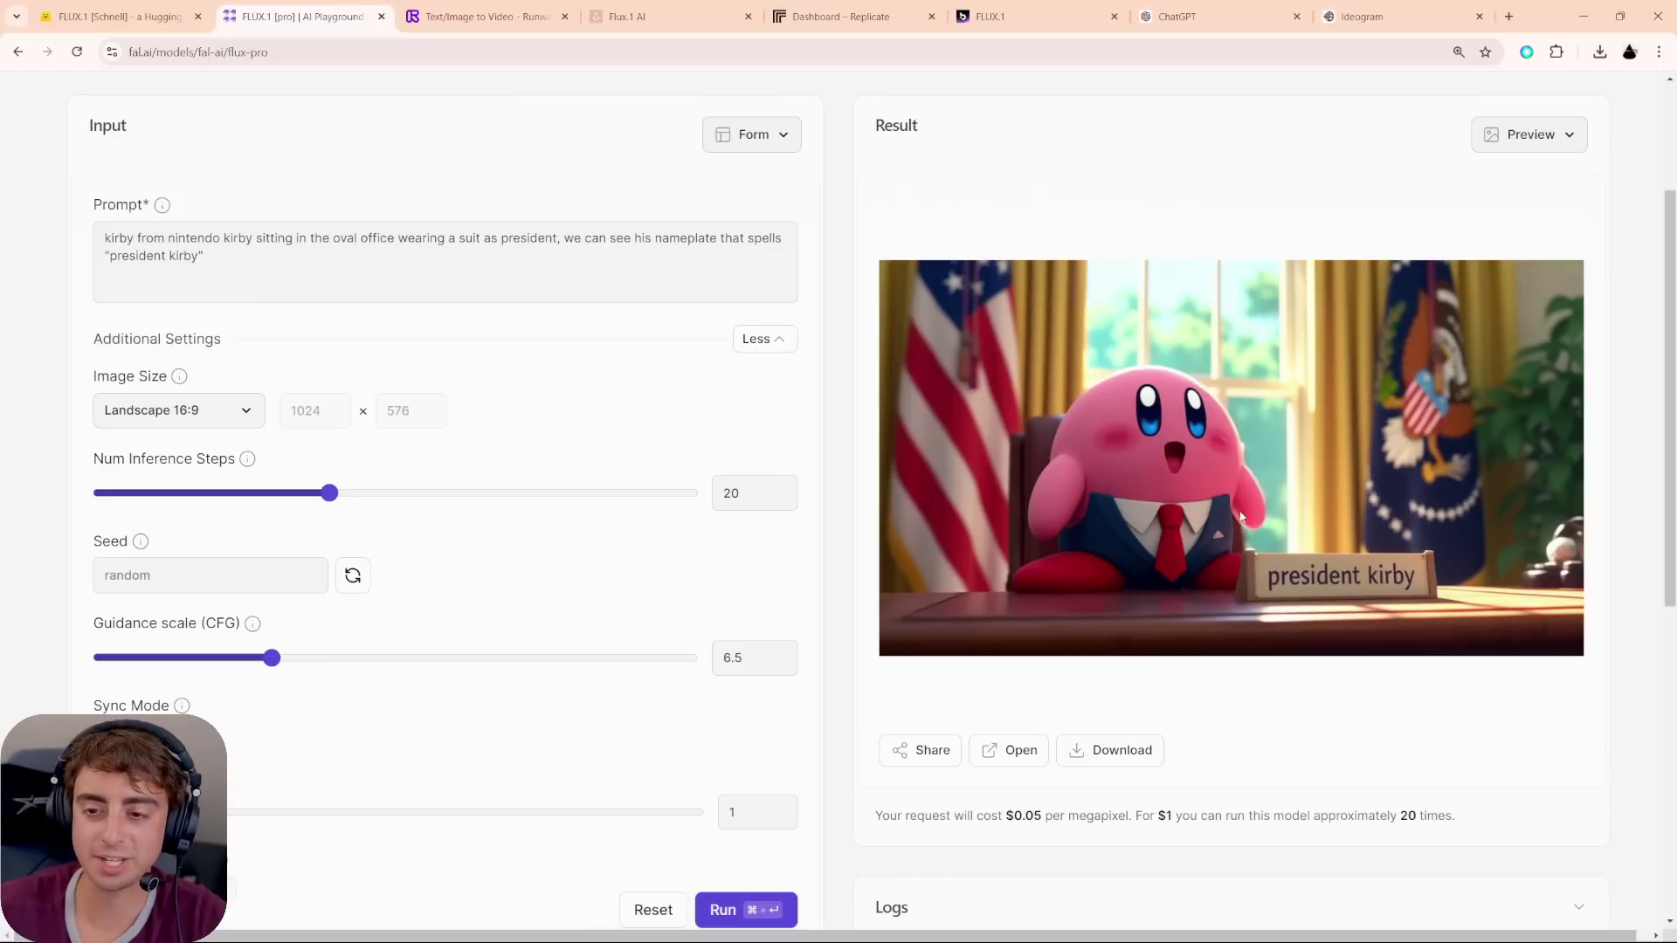
pyautogui.rightClick(1310, 511)
pyautogui.click(1269, 751)
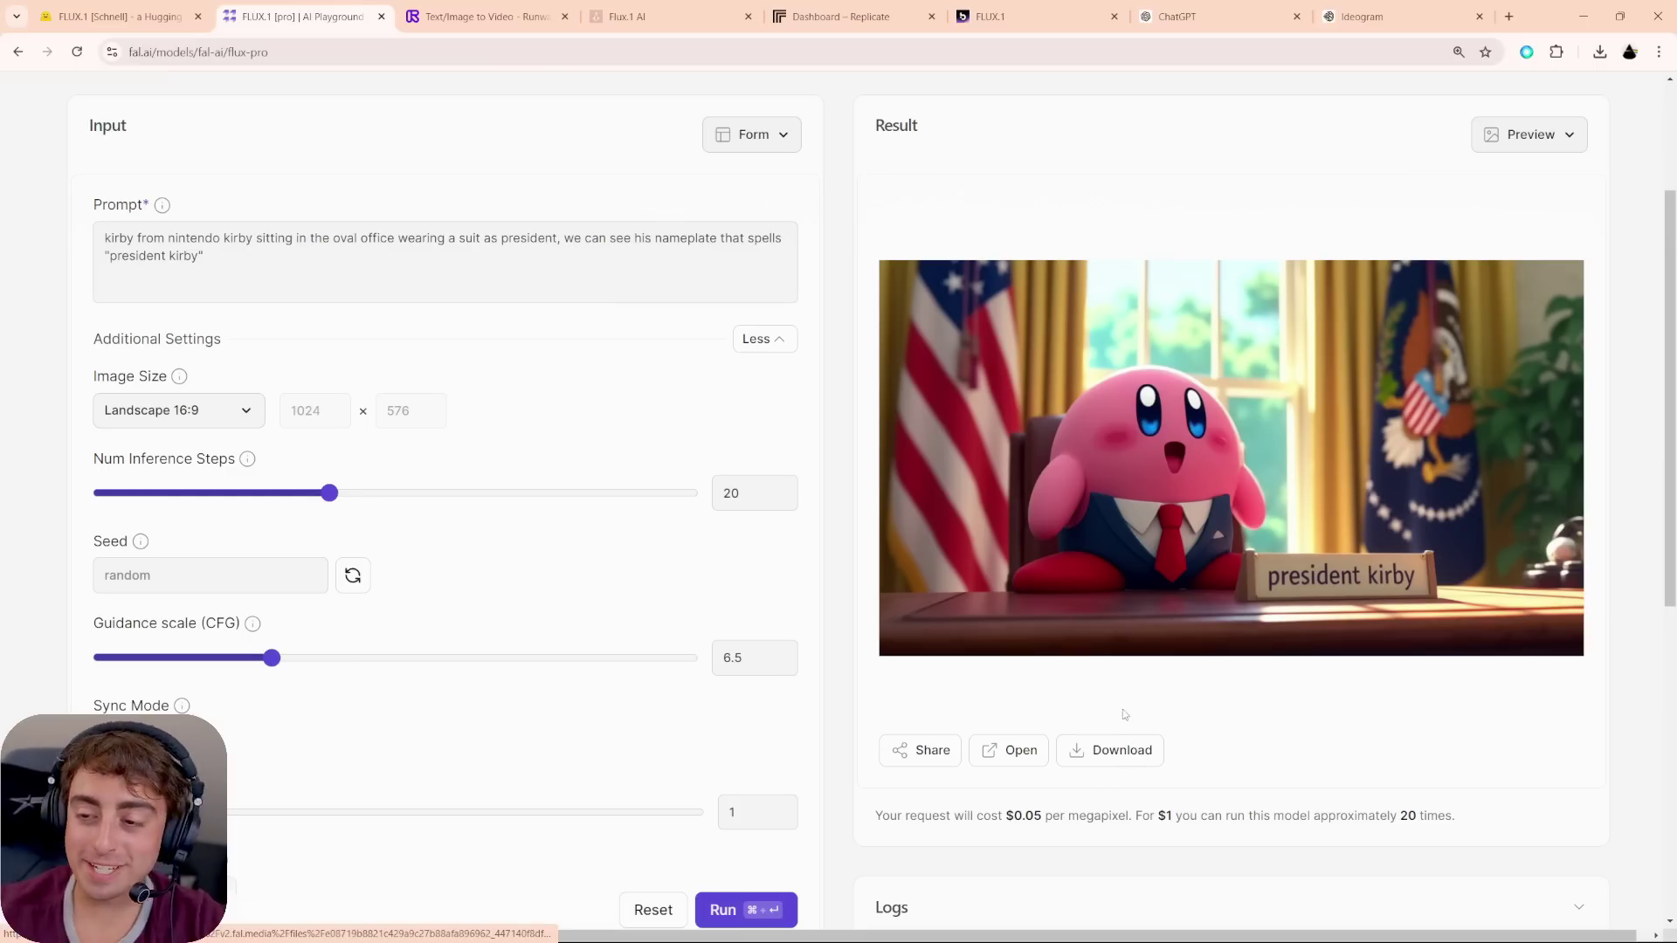
pyautogui.click(122, 271)
pyautogui.hotkey('ctrl', 'a')
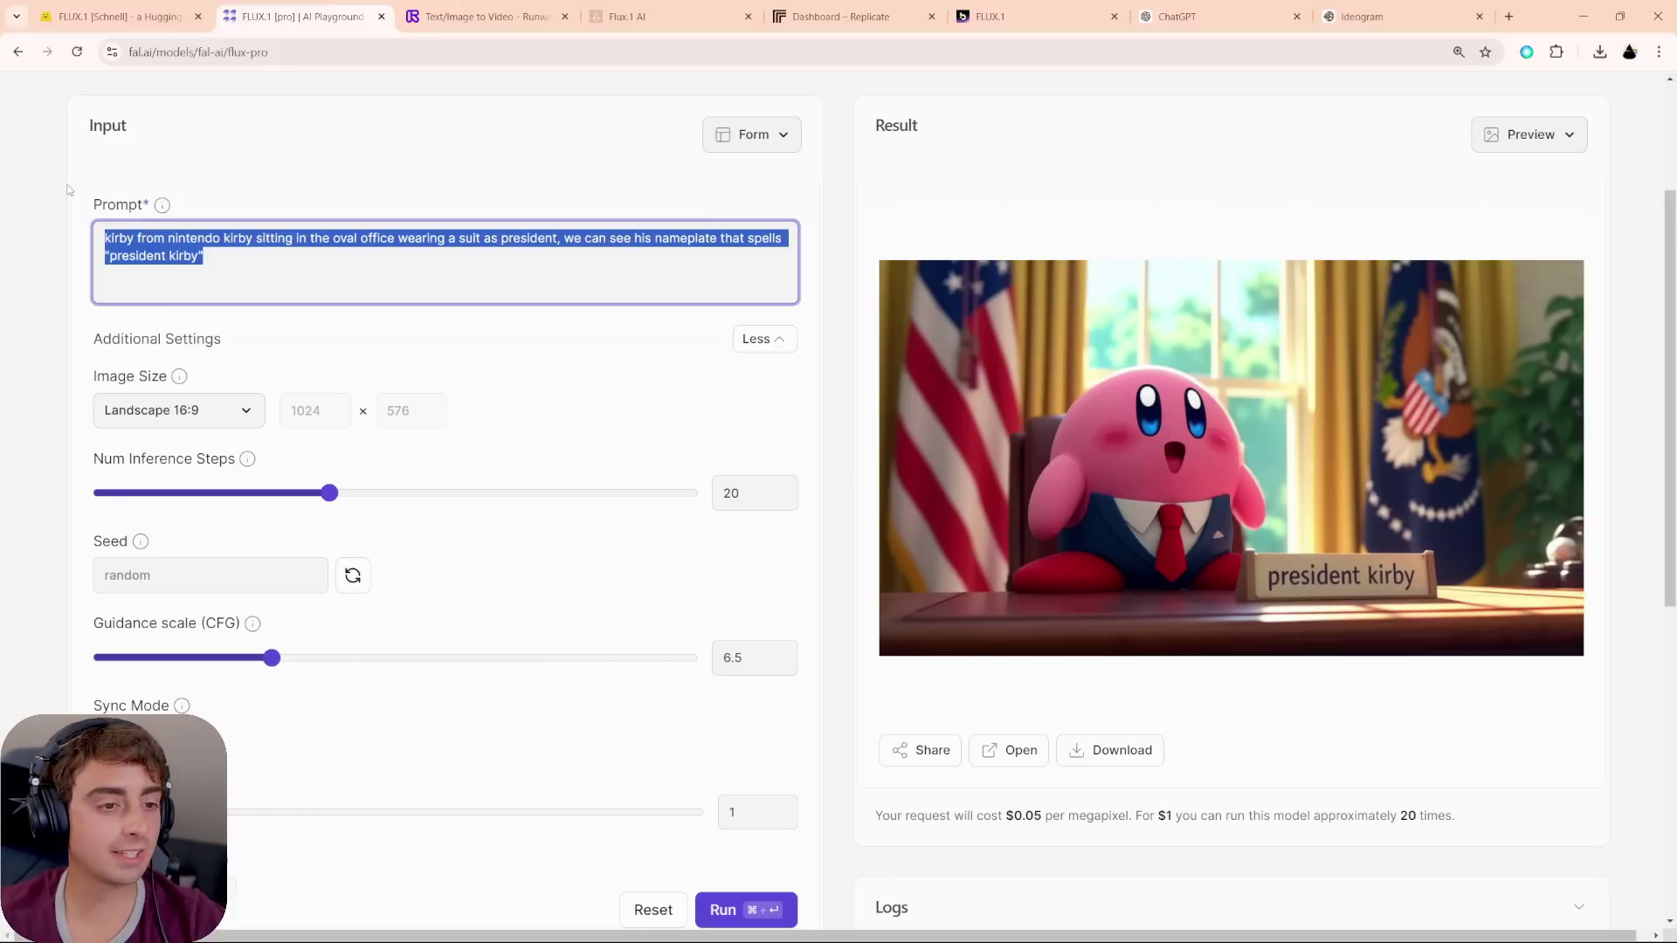
# - Copy the Kirby-as-president prompt into ChatGPT and send it
pyautogui.hotkey('ctrl', 'c')
pyautogui.click(1179, 16)
pyautogui.hotkey('ctrl', 'v')
pyautogui.press('Return')
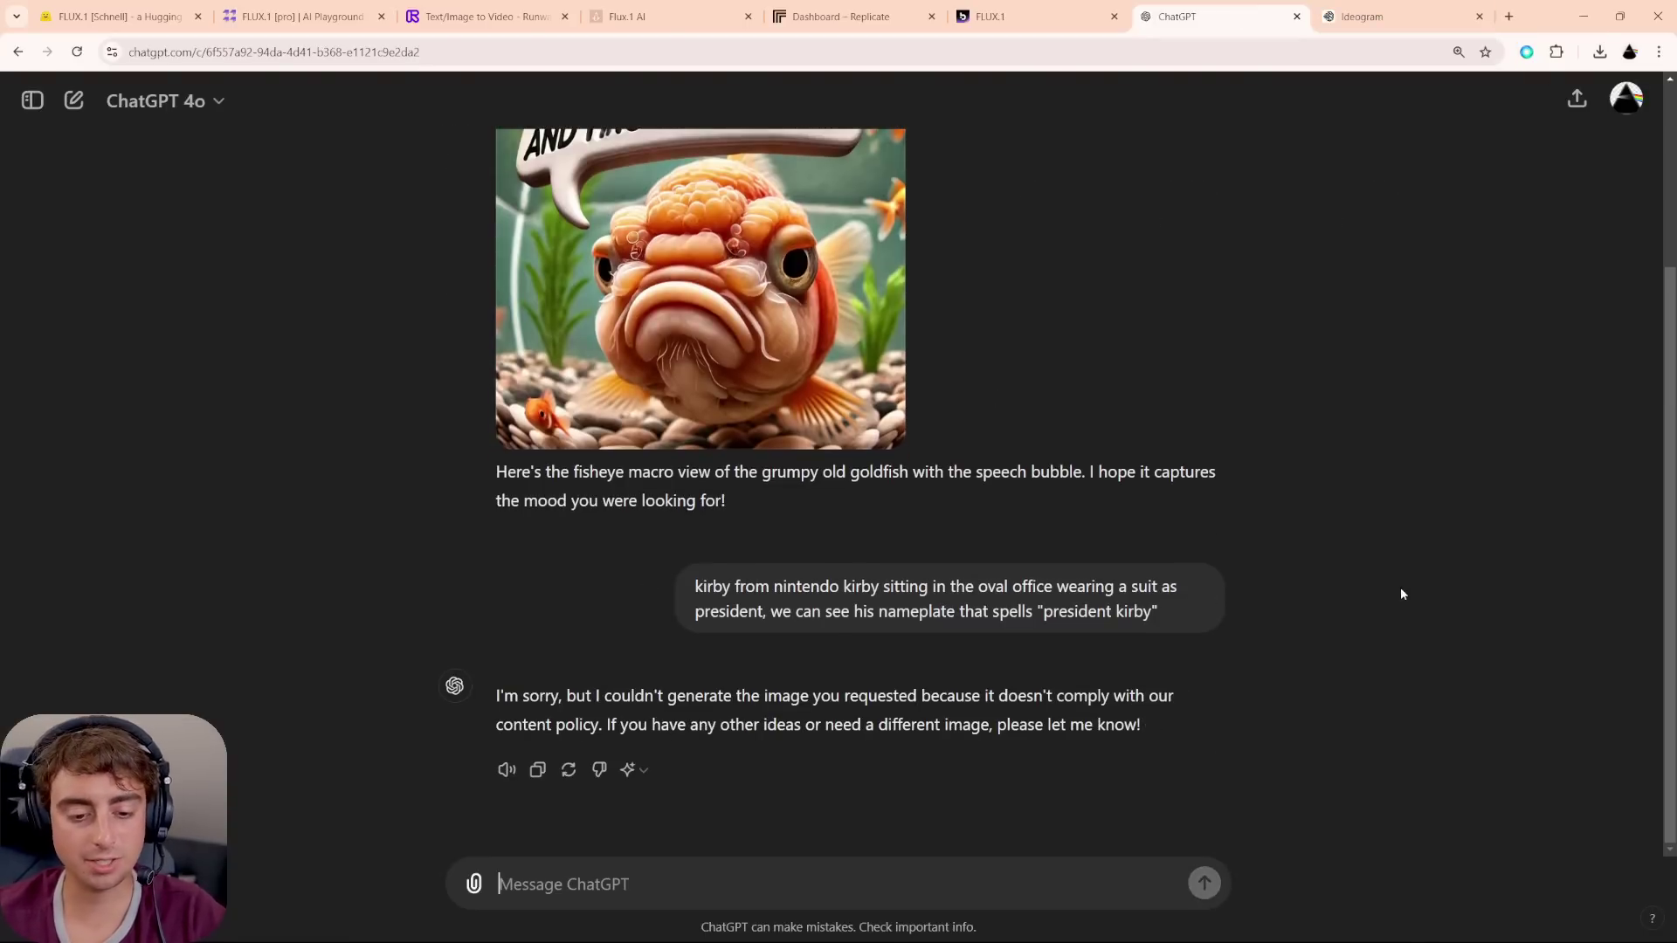
pyautogui.click(1380, 15)
# - Paste the Kirby-as-president prompt into Ideogram and generate images
pyautogui.click(472, 122)
pyautogui.hotkey('ctrl', 'v')
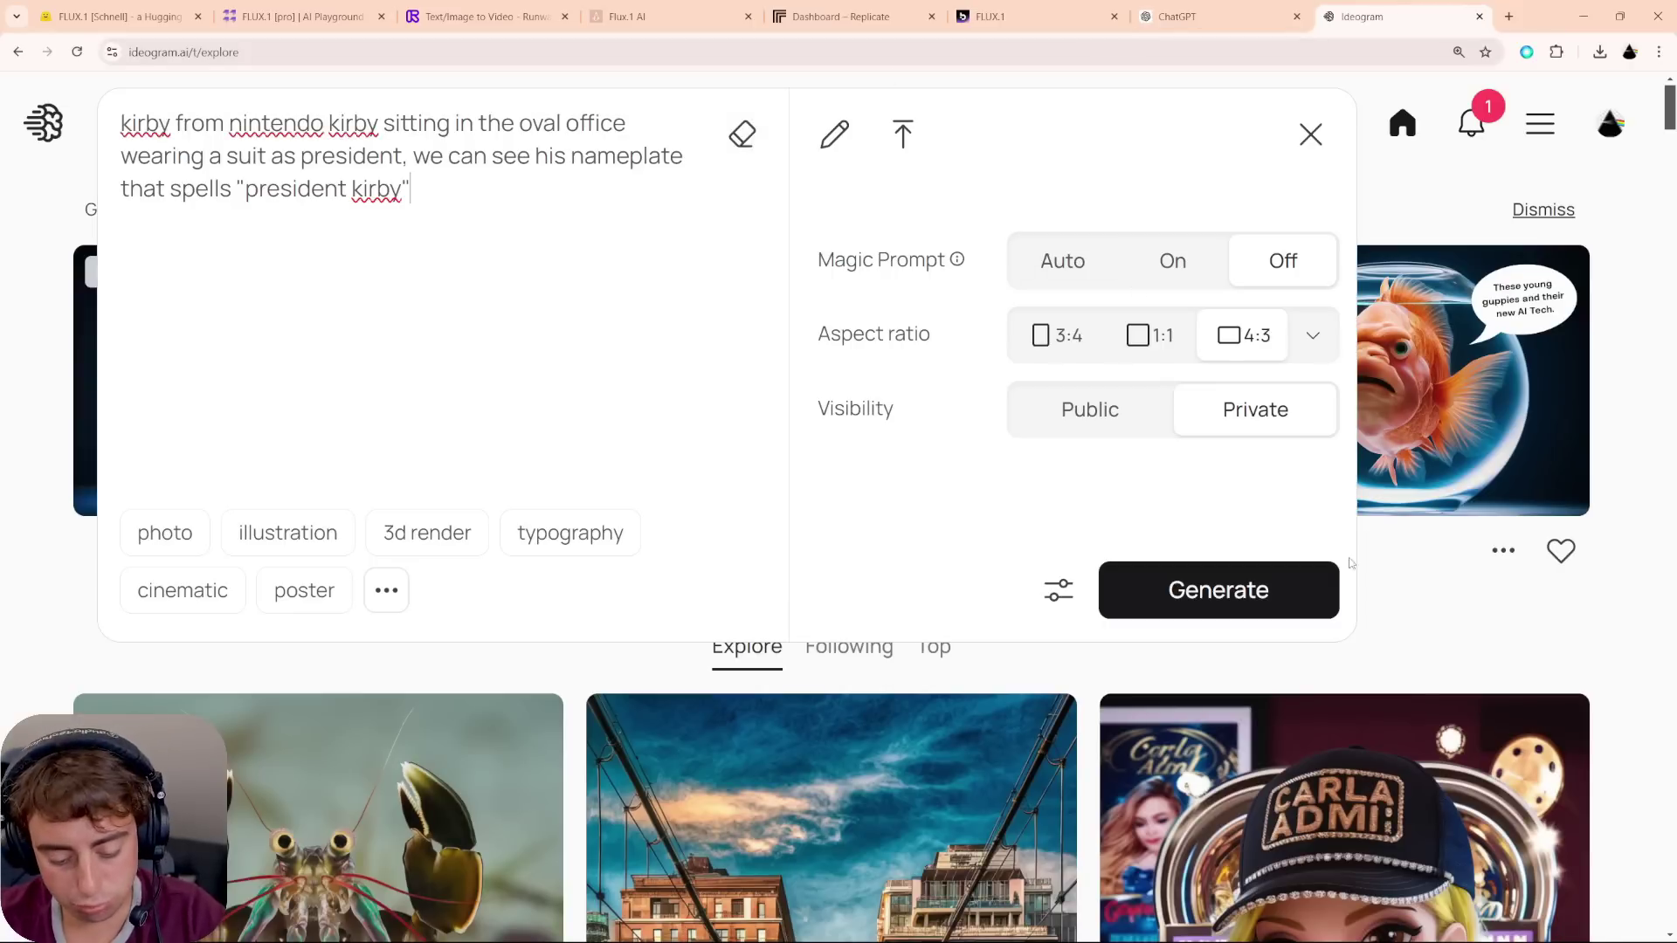
pyautogui.click(1236, 598)
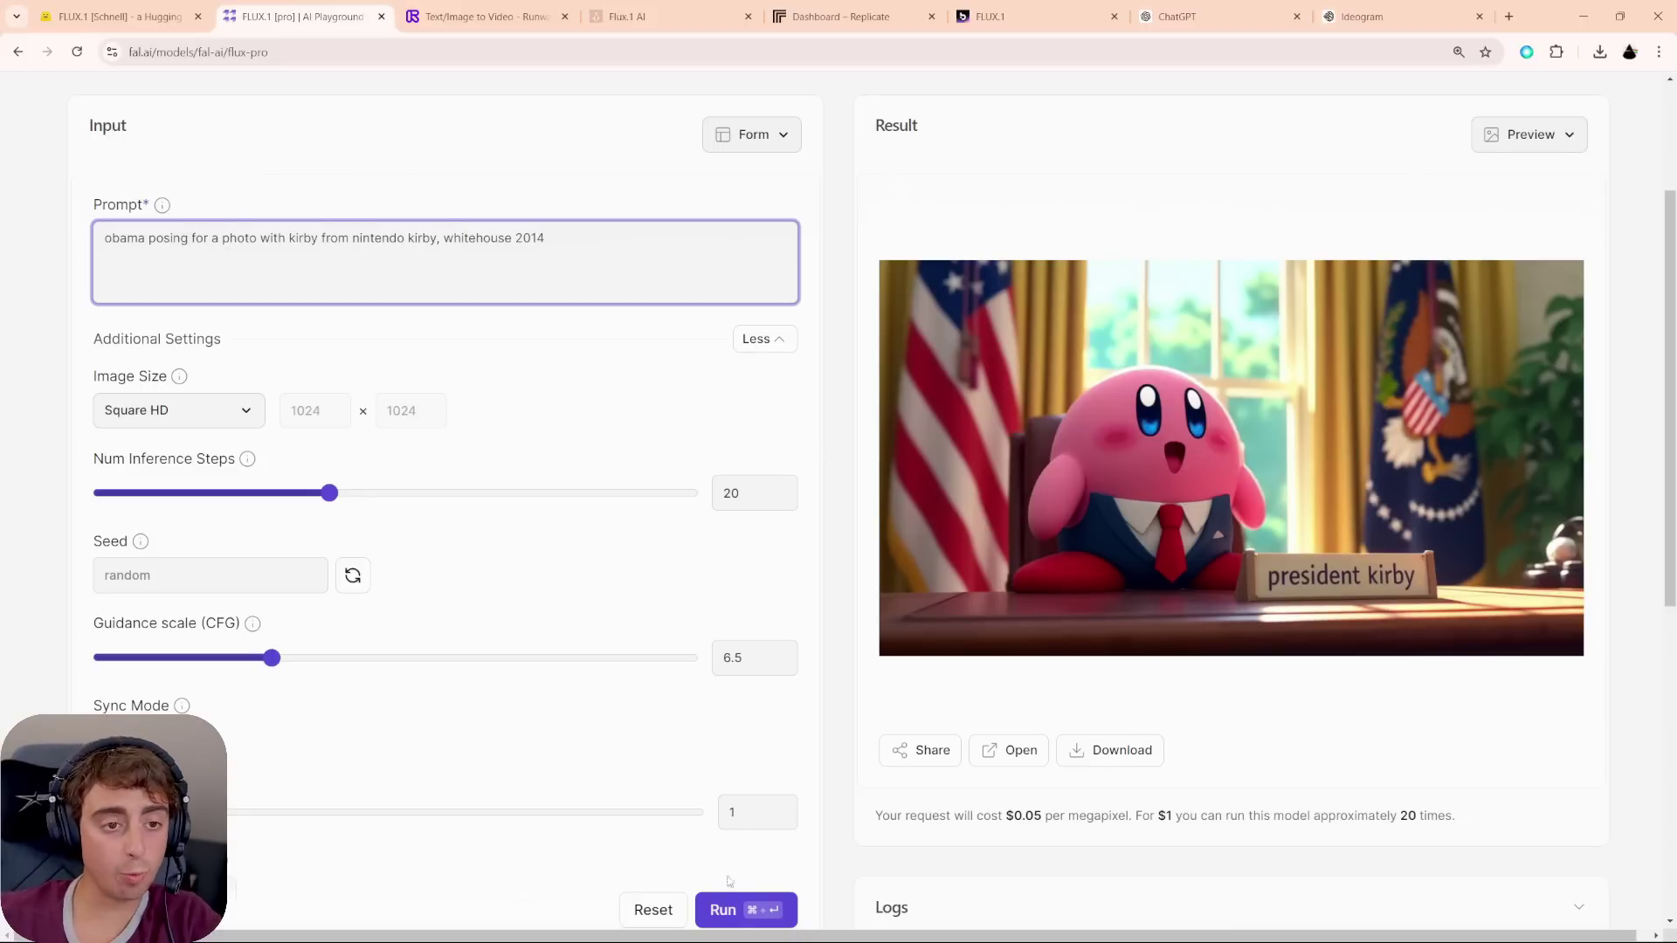
# - Generate the square Obama-with-Kirby image, then begin adding Walter White to the prompt
pyautogui.click(725, 910)
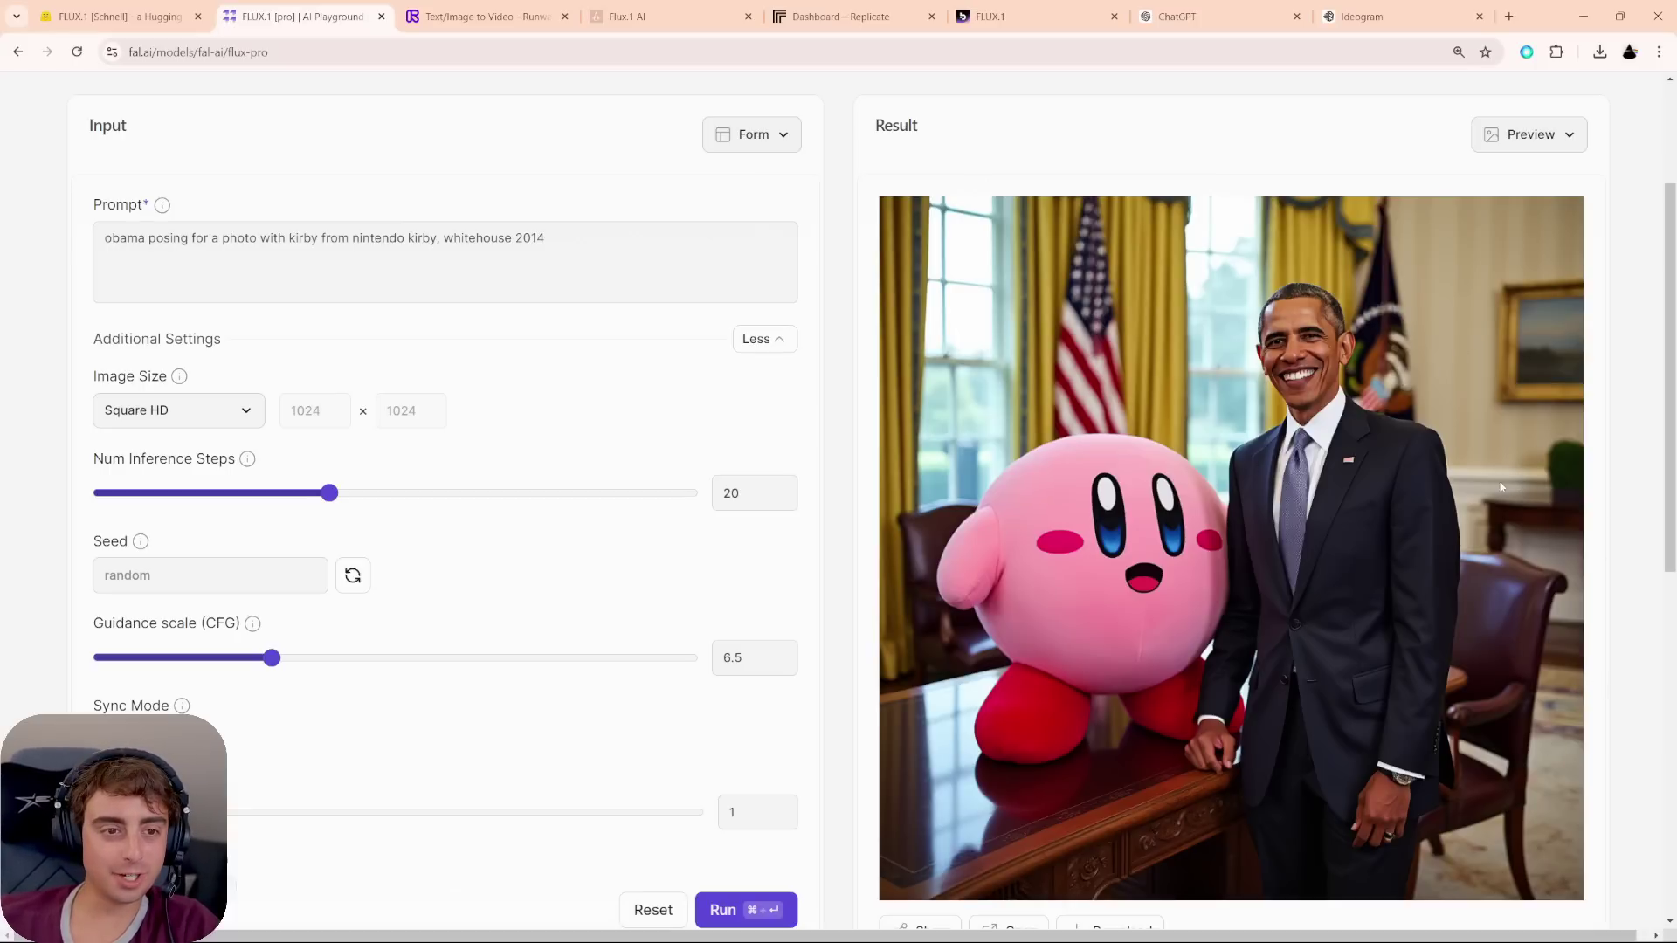
pyautogui.click(430, 235)
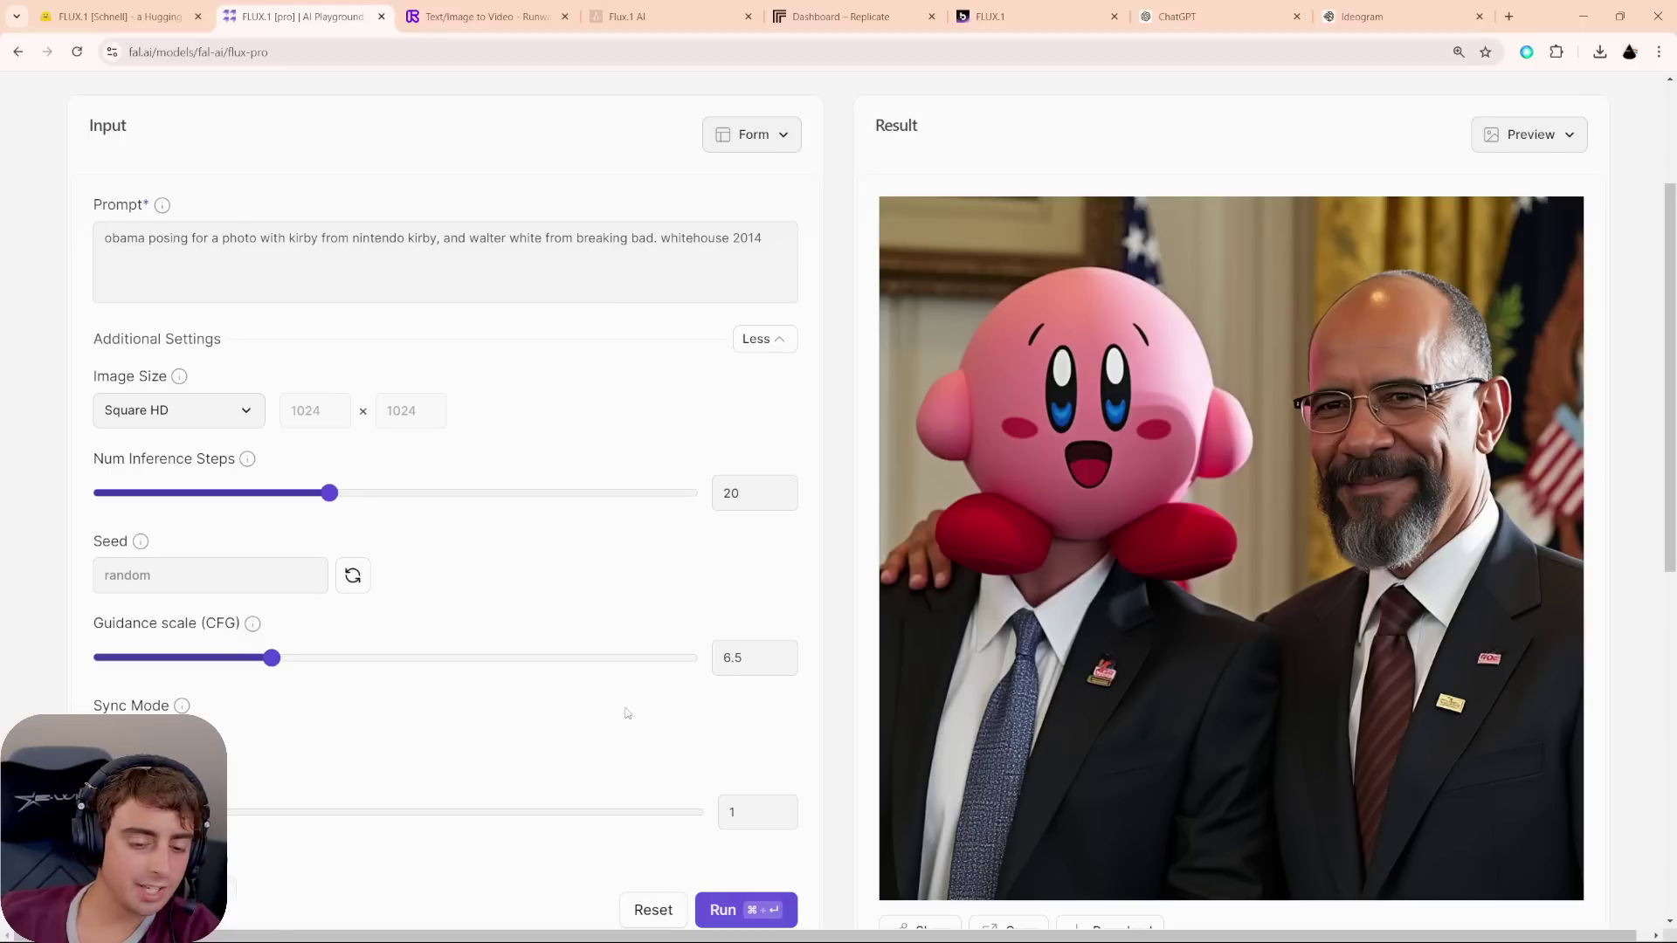
# - Regenerate the character image at Landscape 4:3 size
pyautogui.click(236, 411)
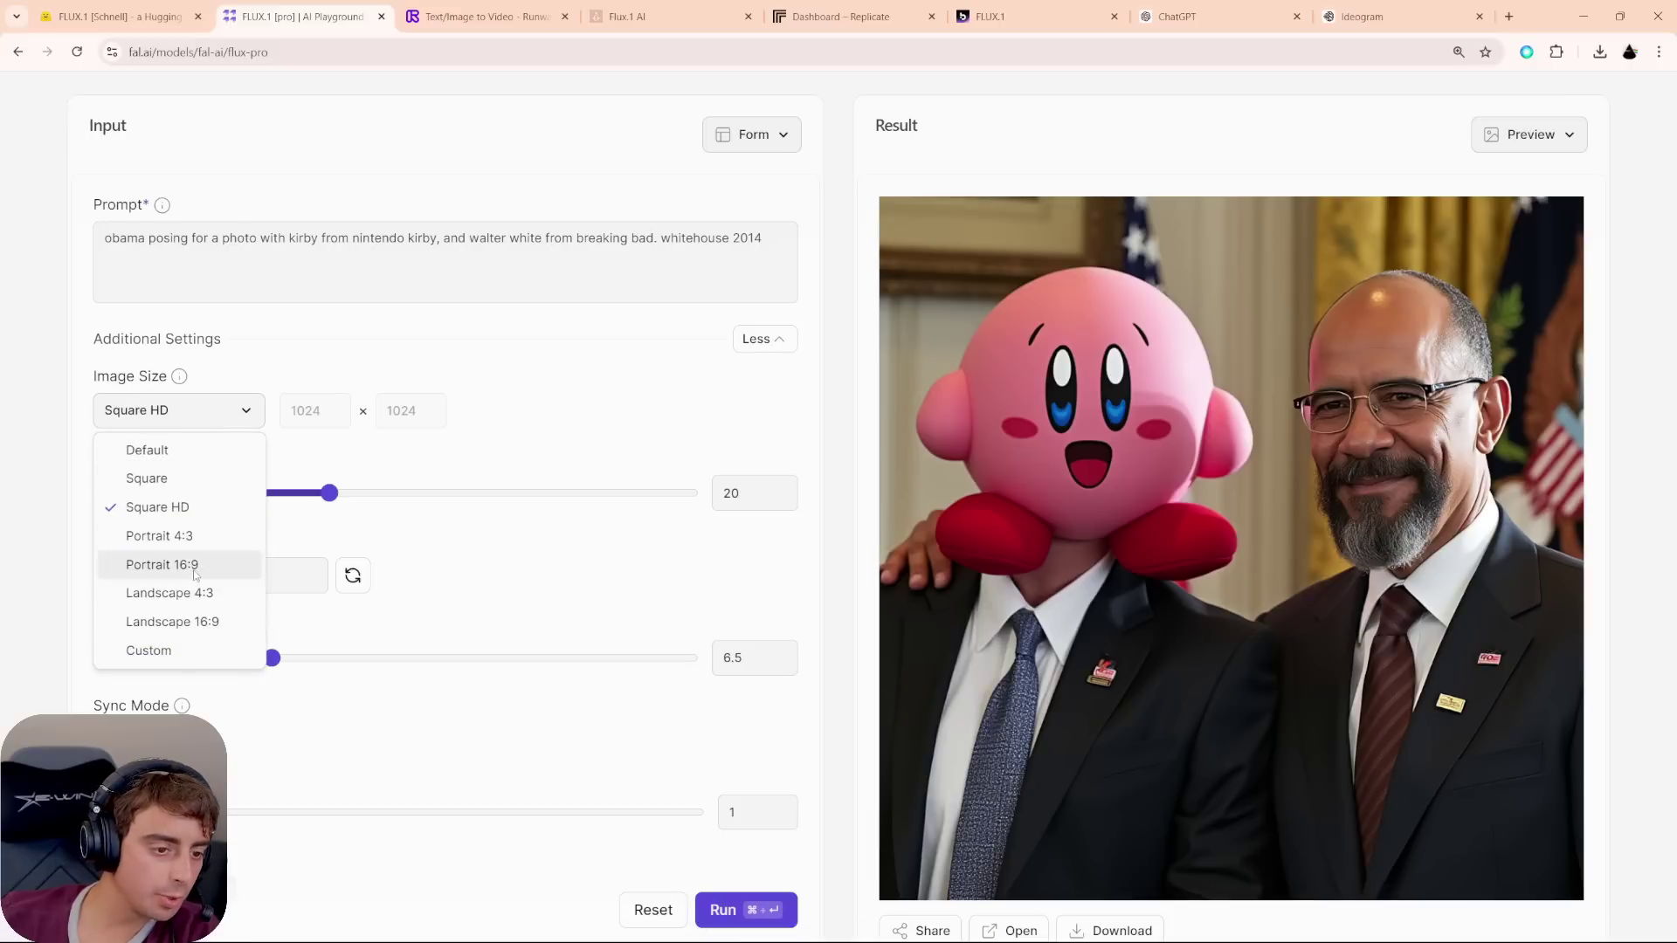
pyautogui.click(169, 593)
pyautogui.hotkey('ctrl', 'Return')
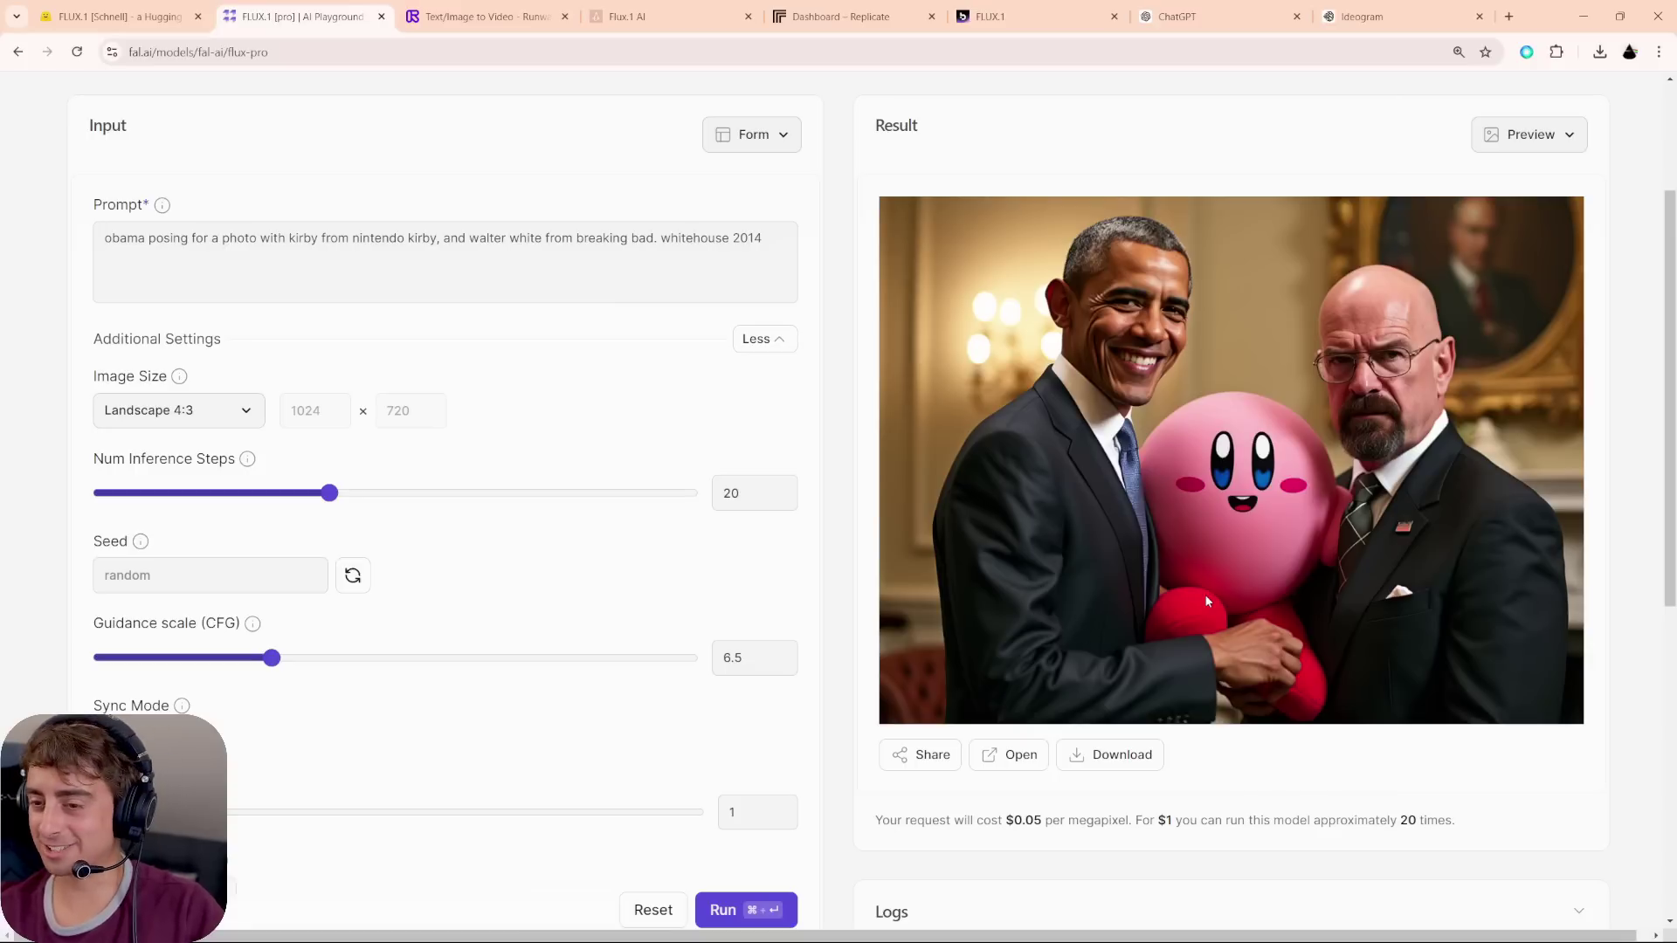
# - Switch to Landscape 16:9, add Super Mario and a lemon character, and generate at guidance 8
pyautogui.click(179, 410)
pyautogui.click(180, 617)
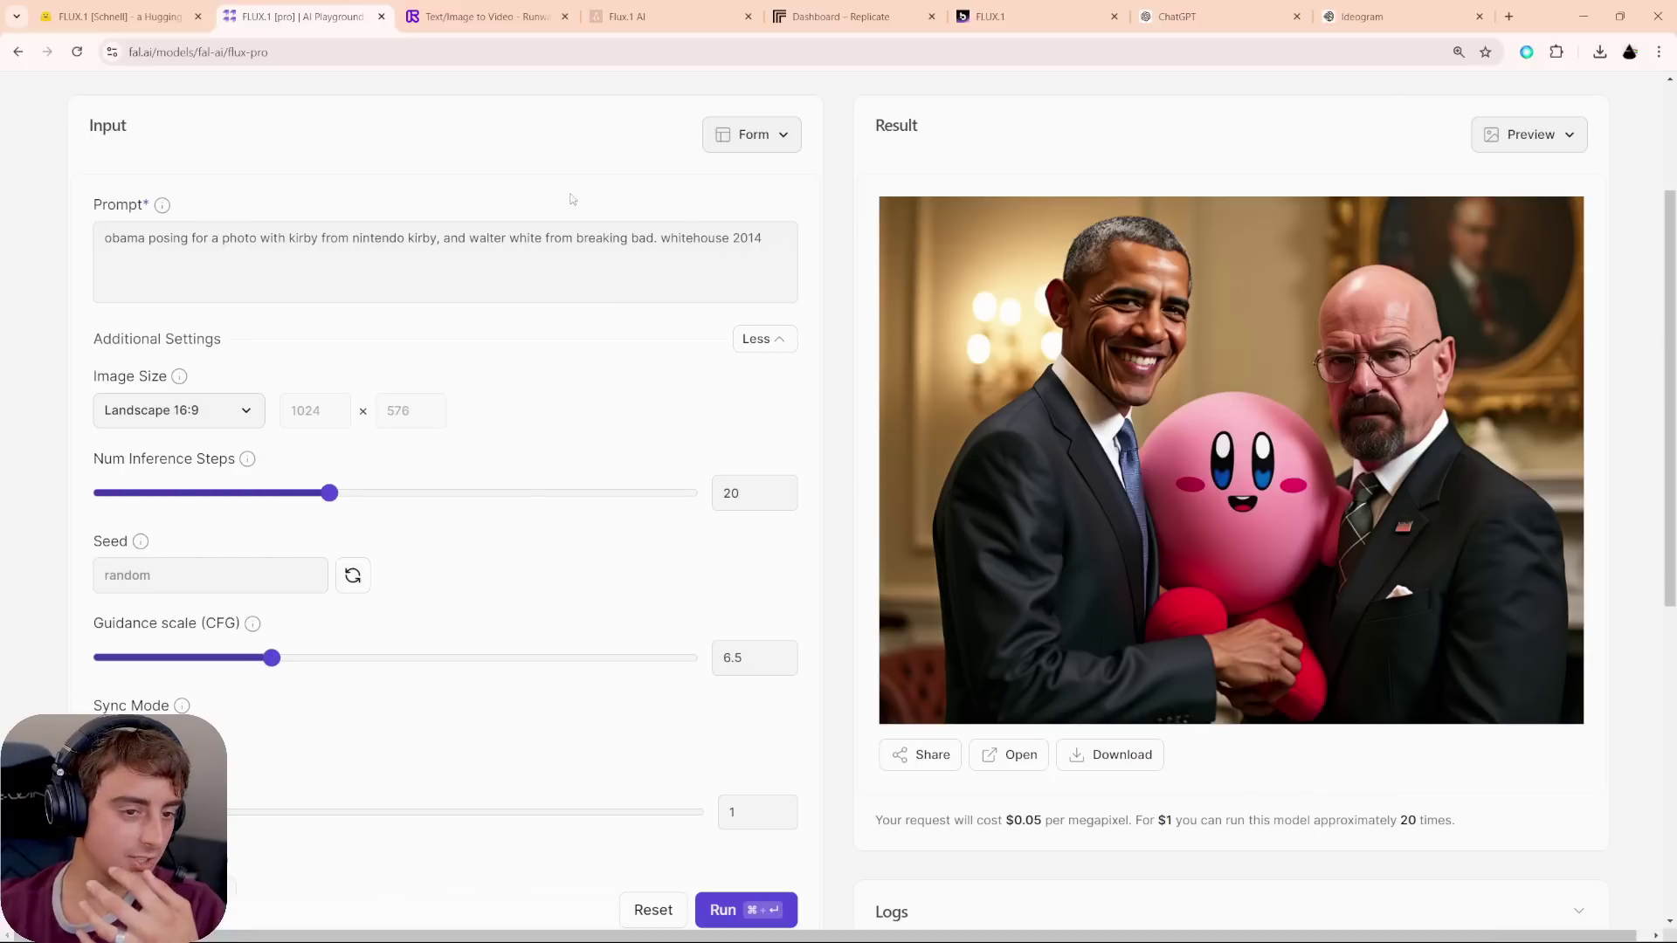
pyautogui.click(671, 247)
pyautogui.press('BackSpace')
pyautogui.press('BackSpace')
pyautogui.write(', and super mario from nintendo mario ')
pyautogui.write(',')
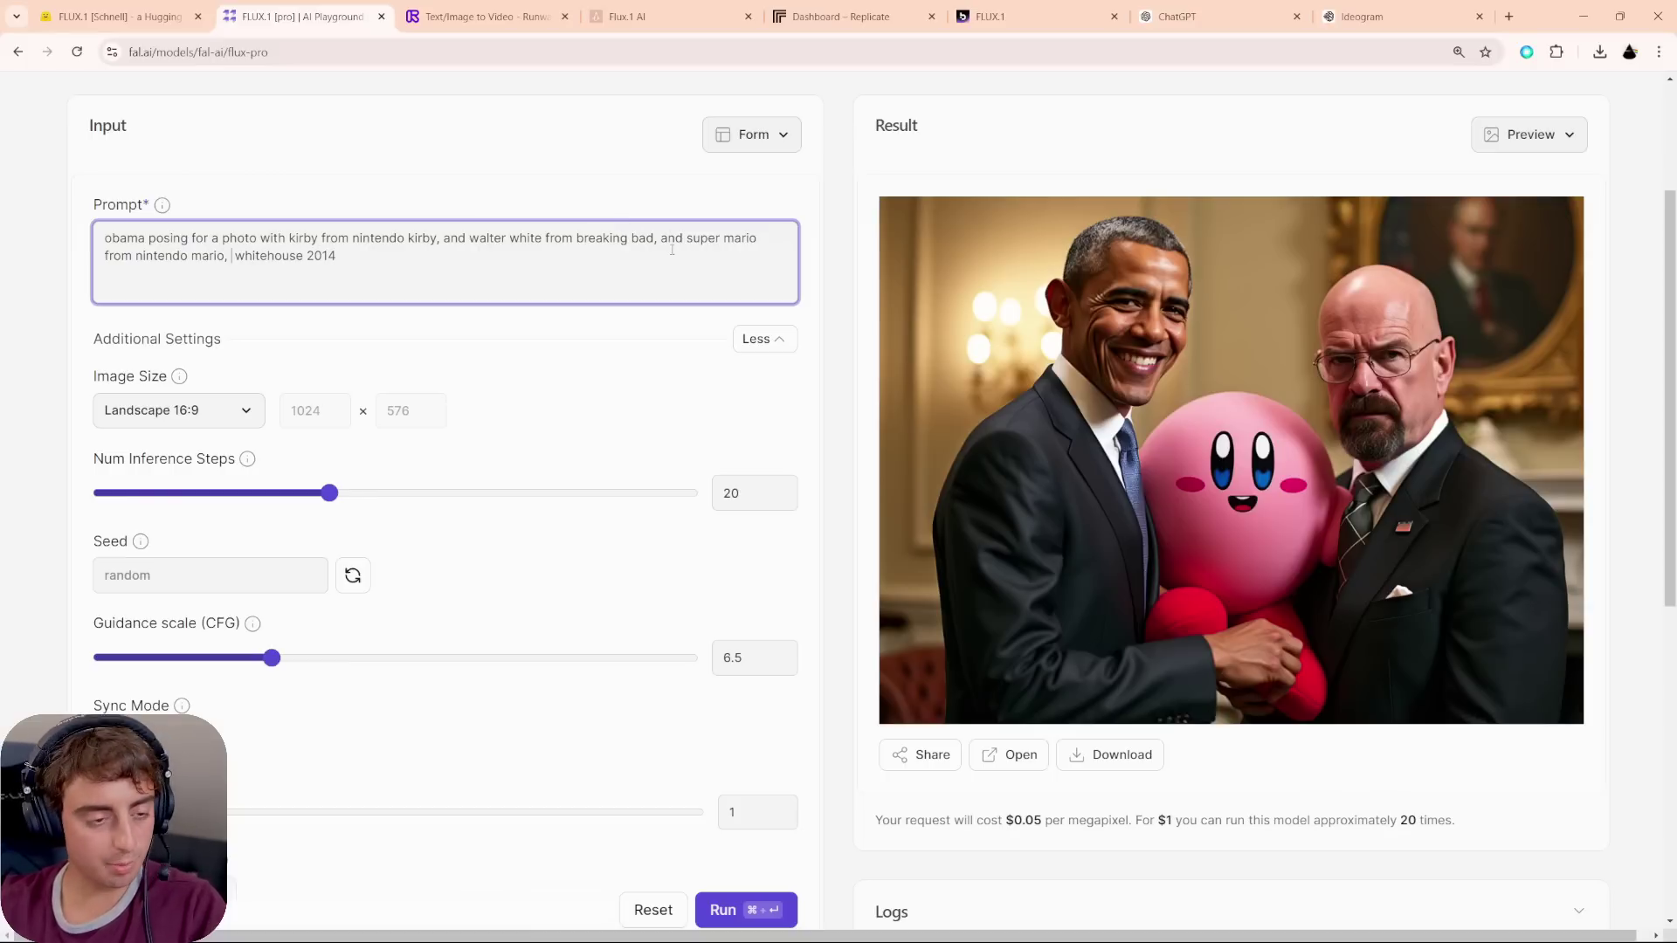
pyautogui.write('and  ')
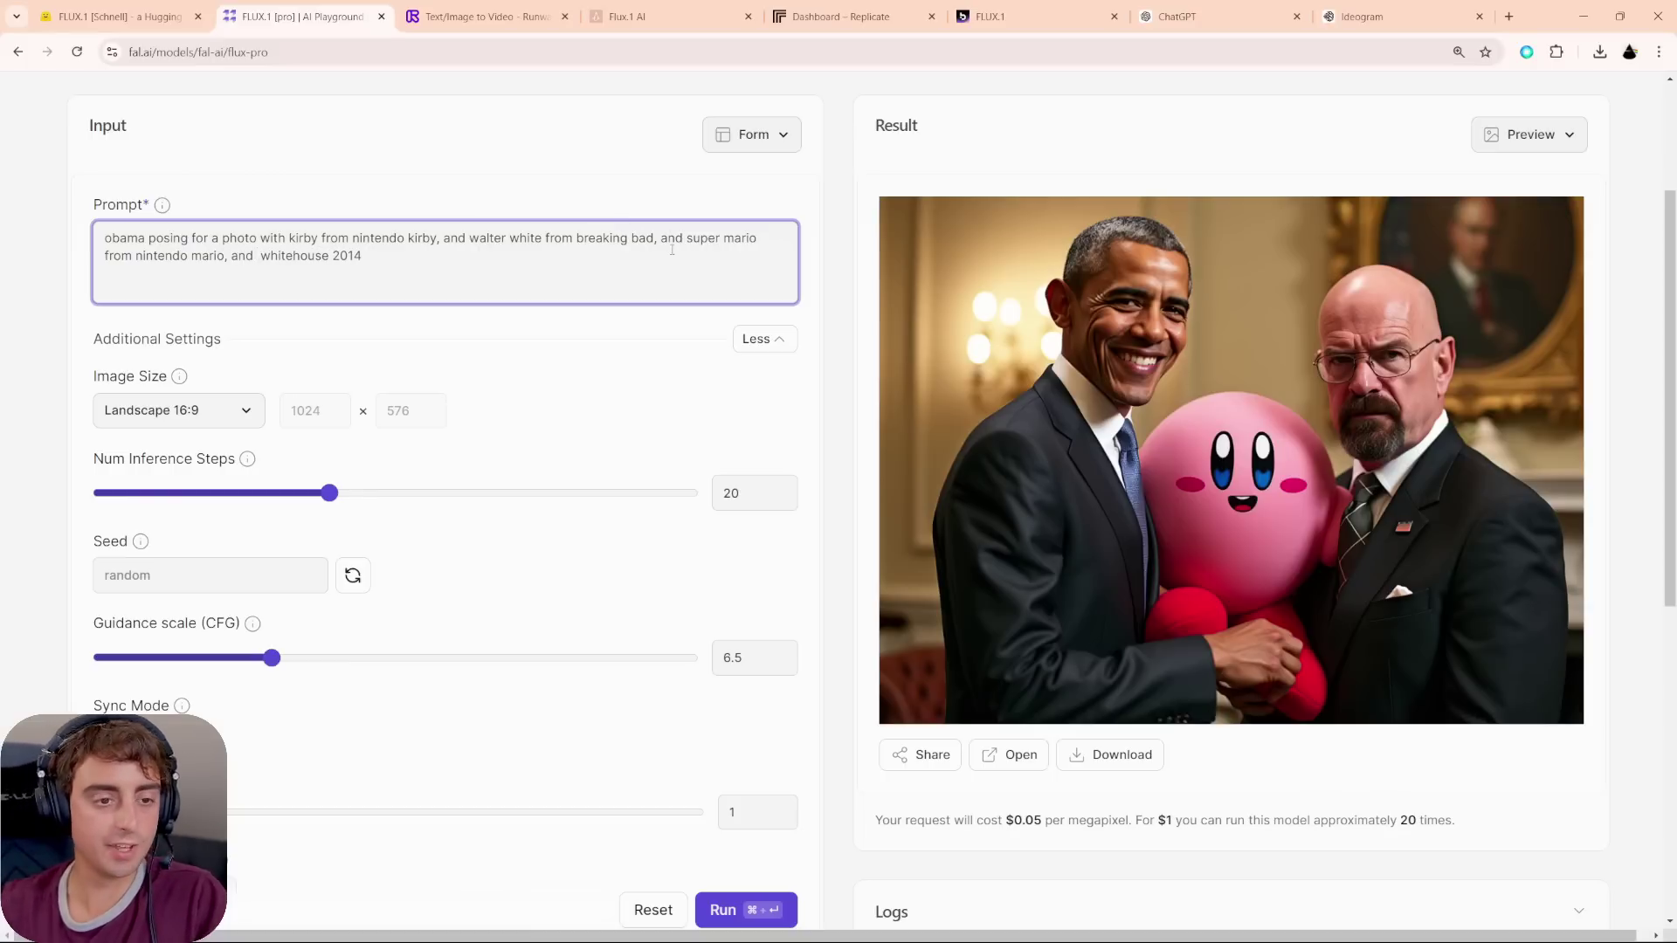
pyautogui.write('an anthropor')
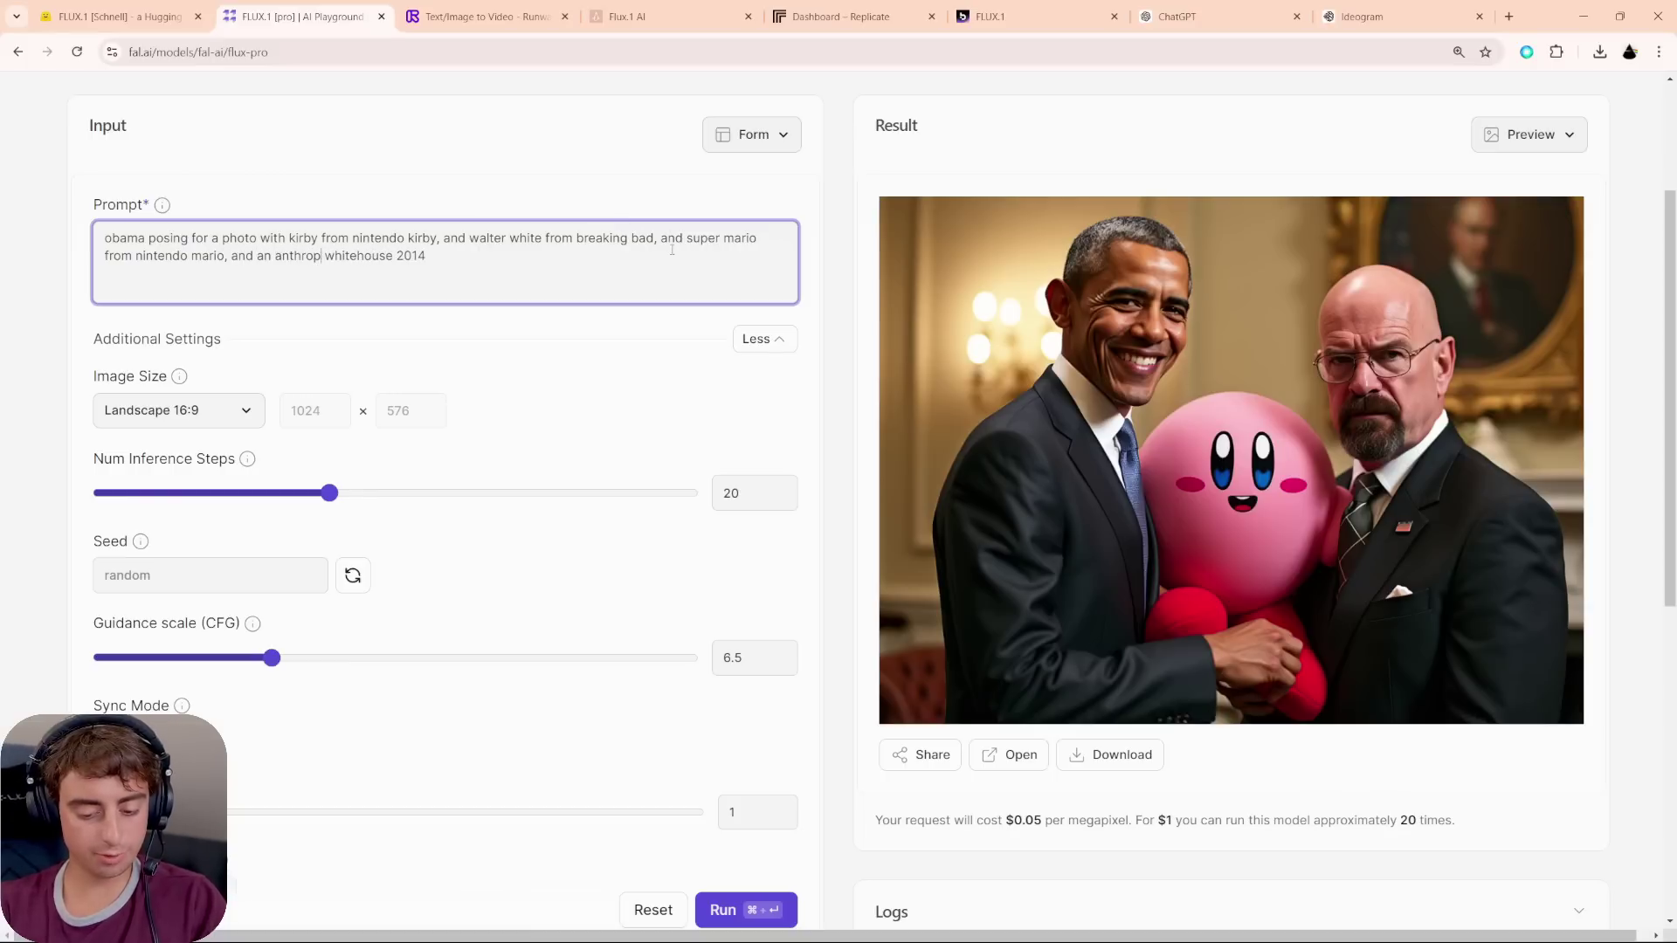
pyautogui.write('morphic lemon')
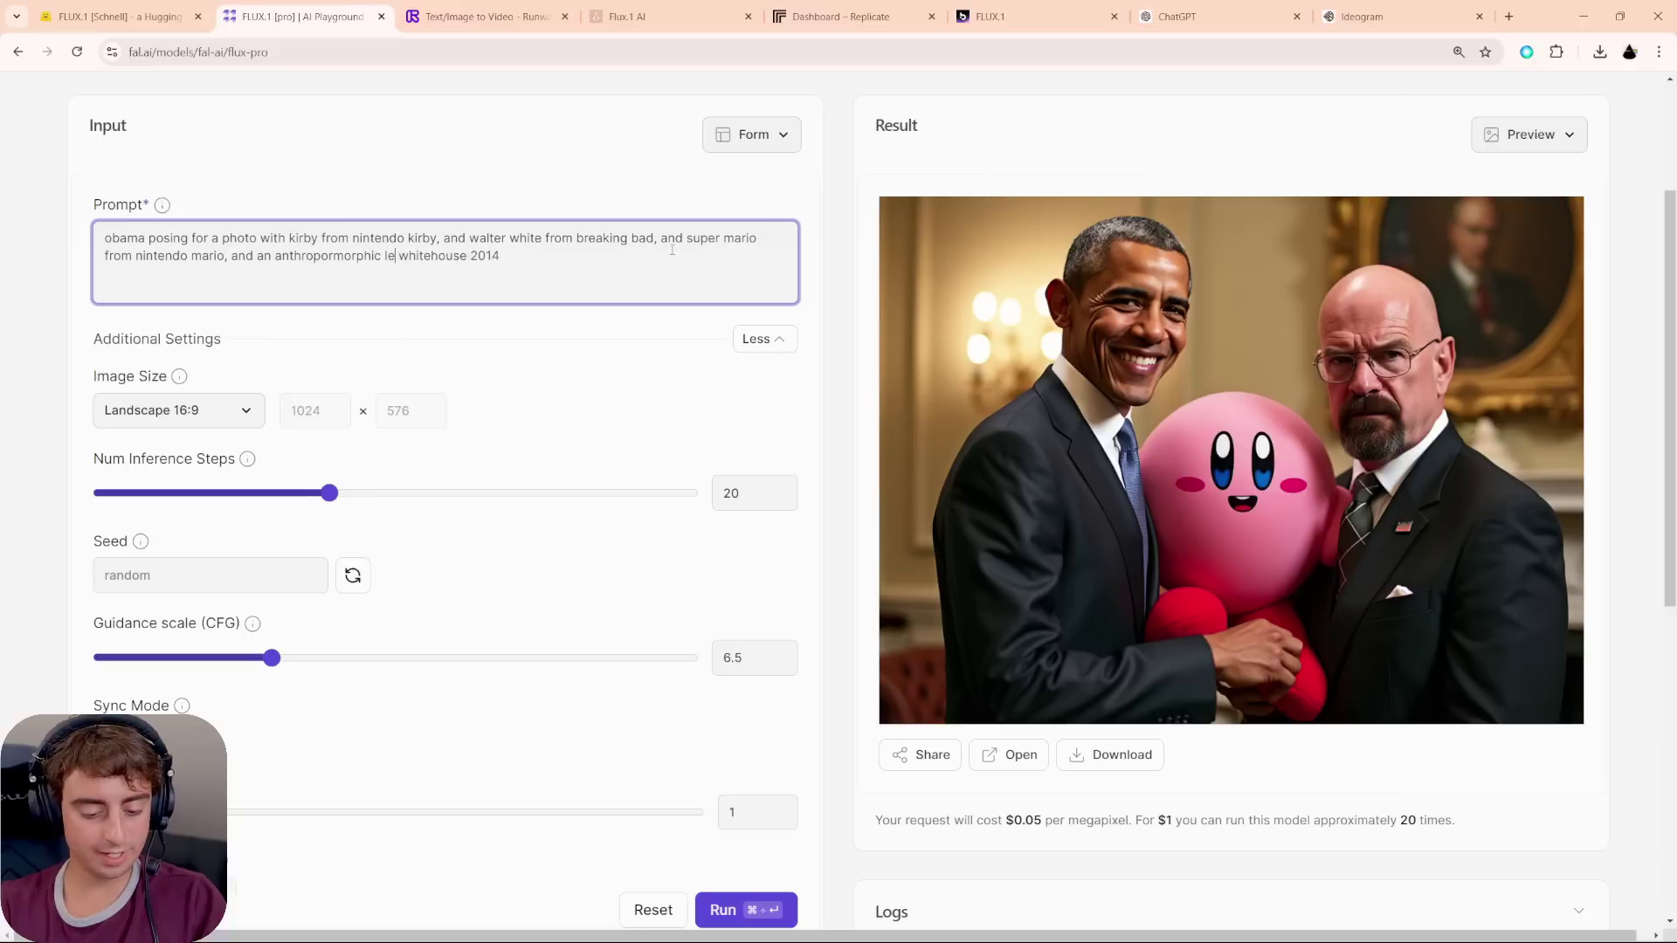
pyautogui.write(' character wea')
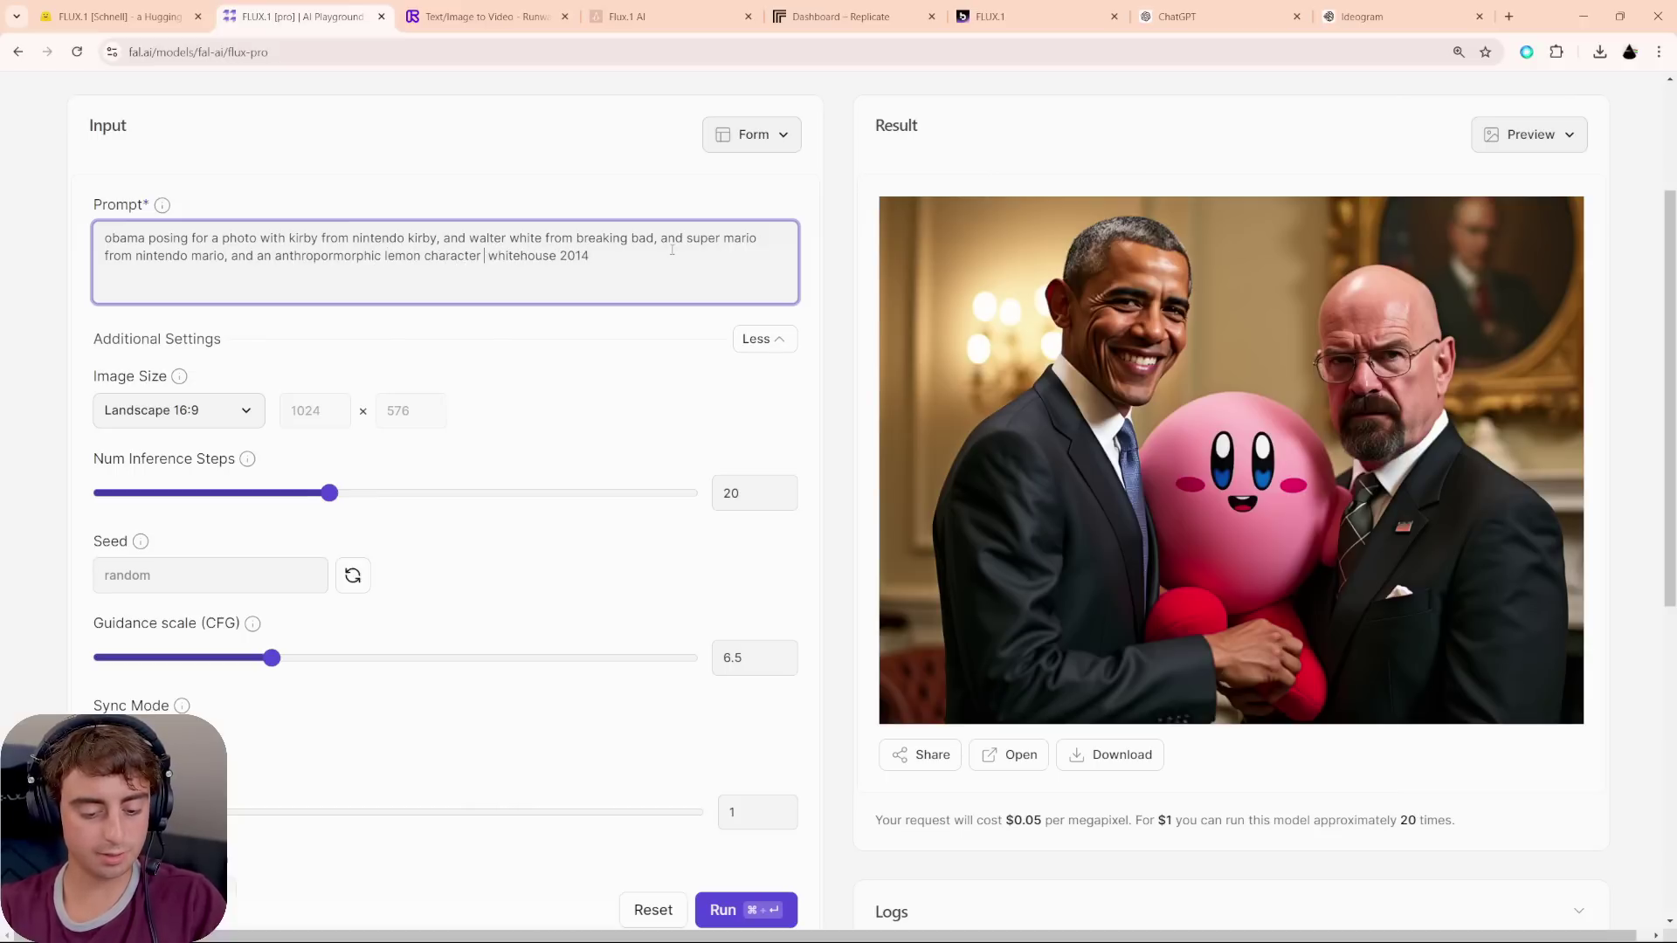
pyautogui.write('ring sunglasse')
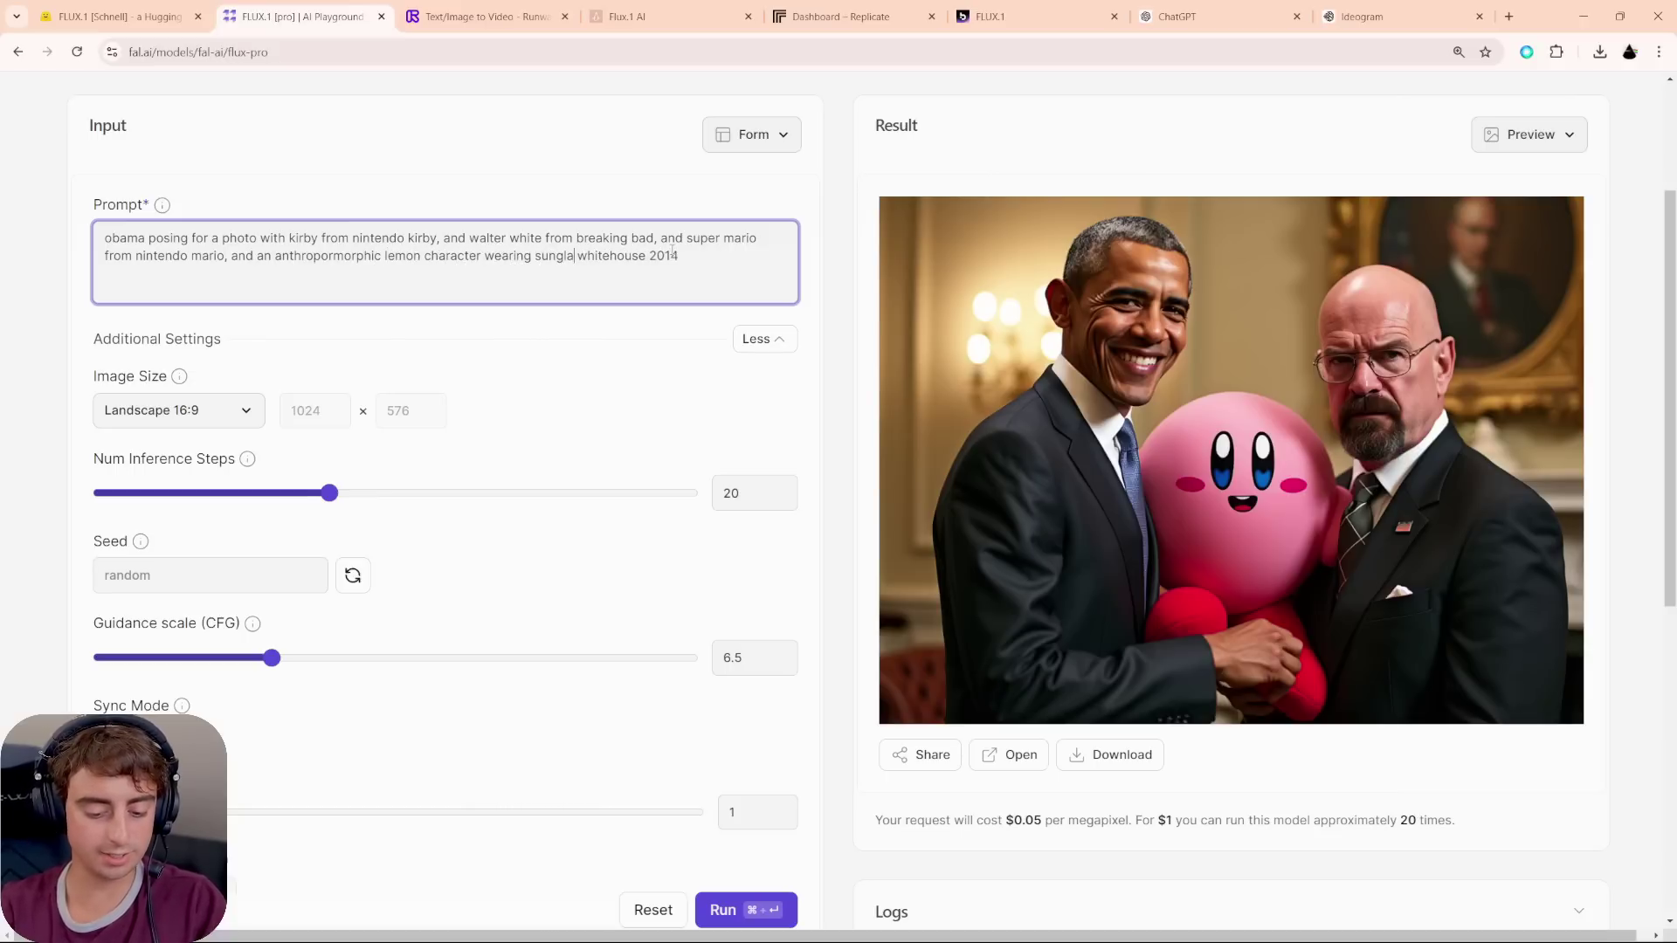
pyautogui.write('s.')
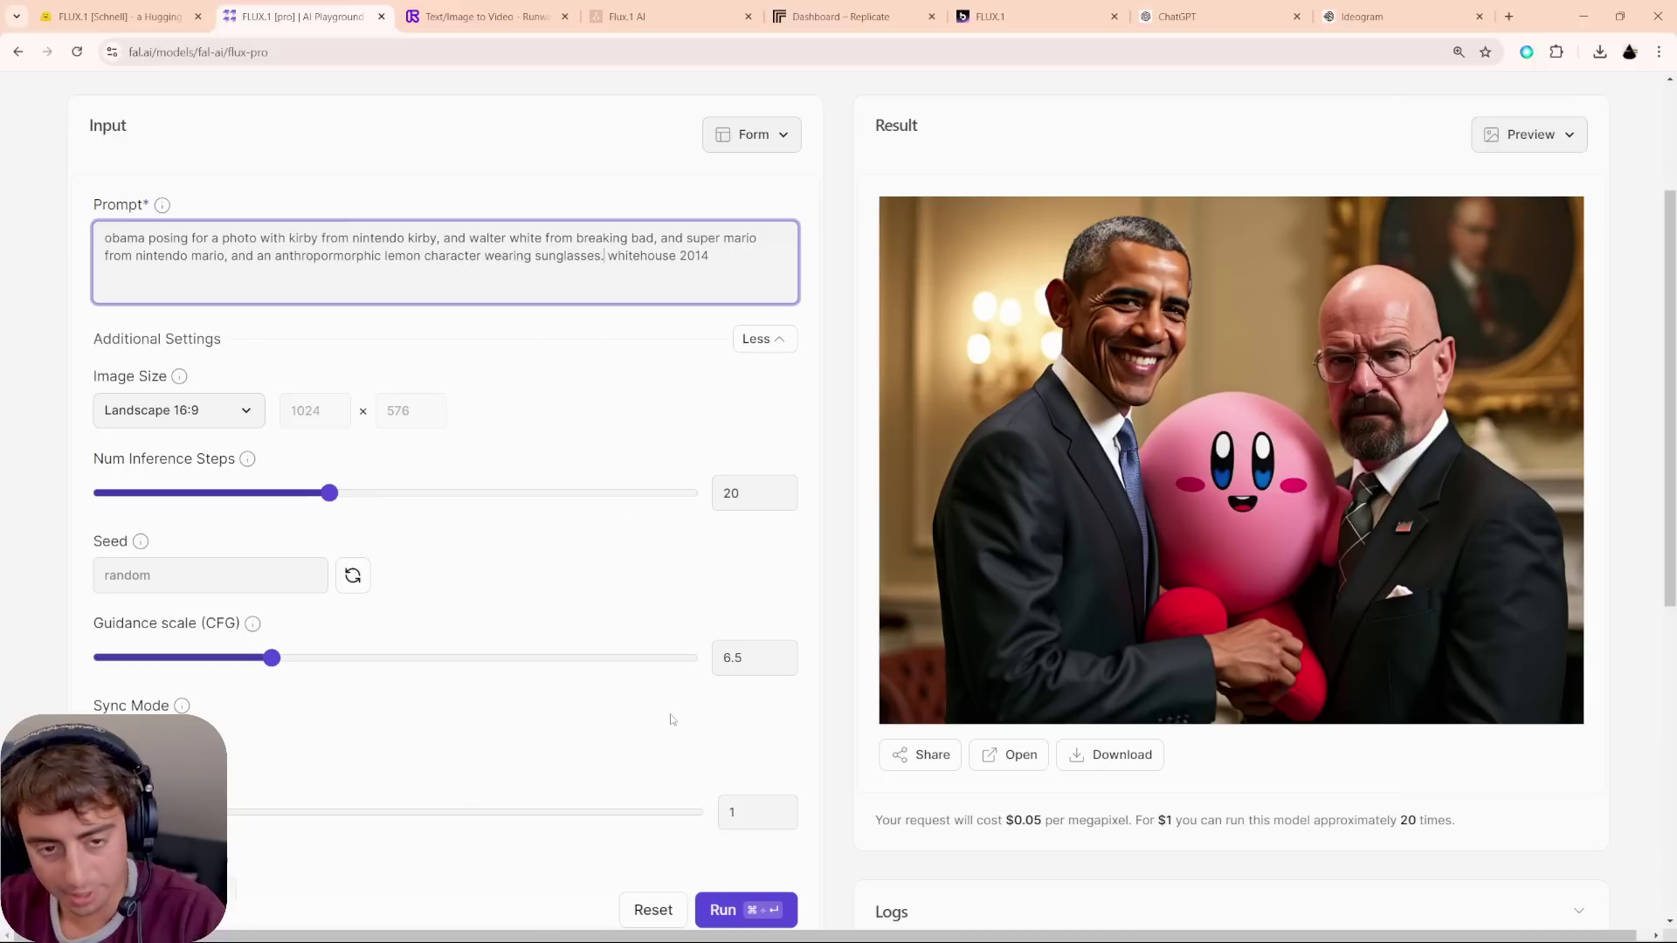
pyautogui.hotkey('ctrl', 'Return')
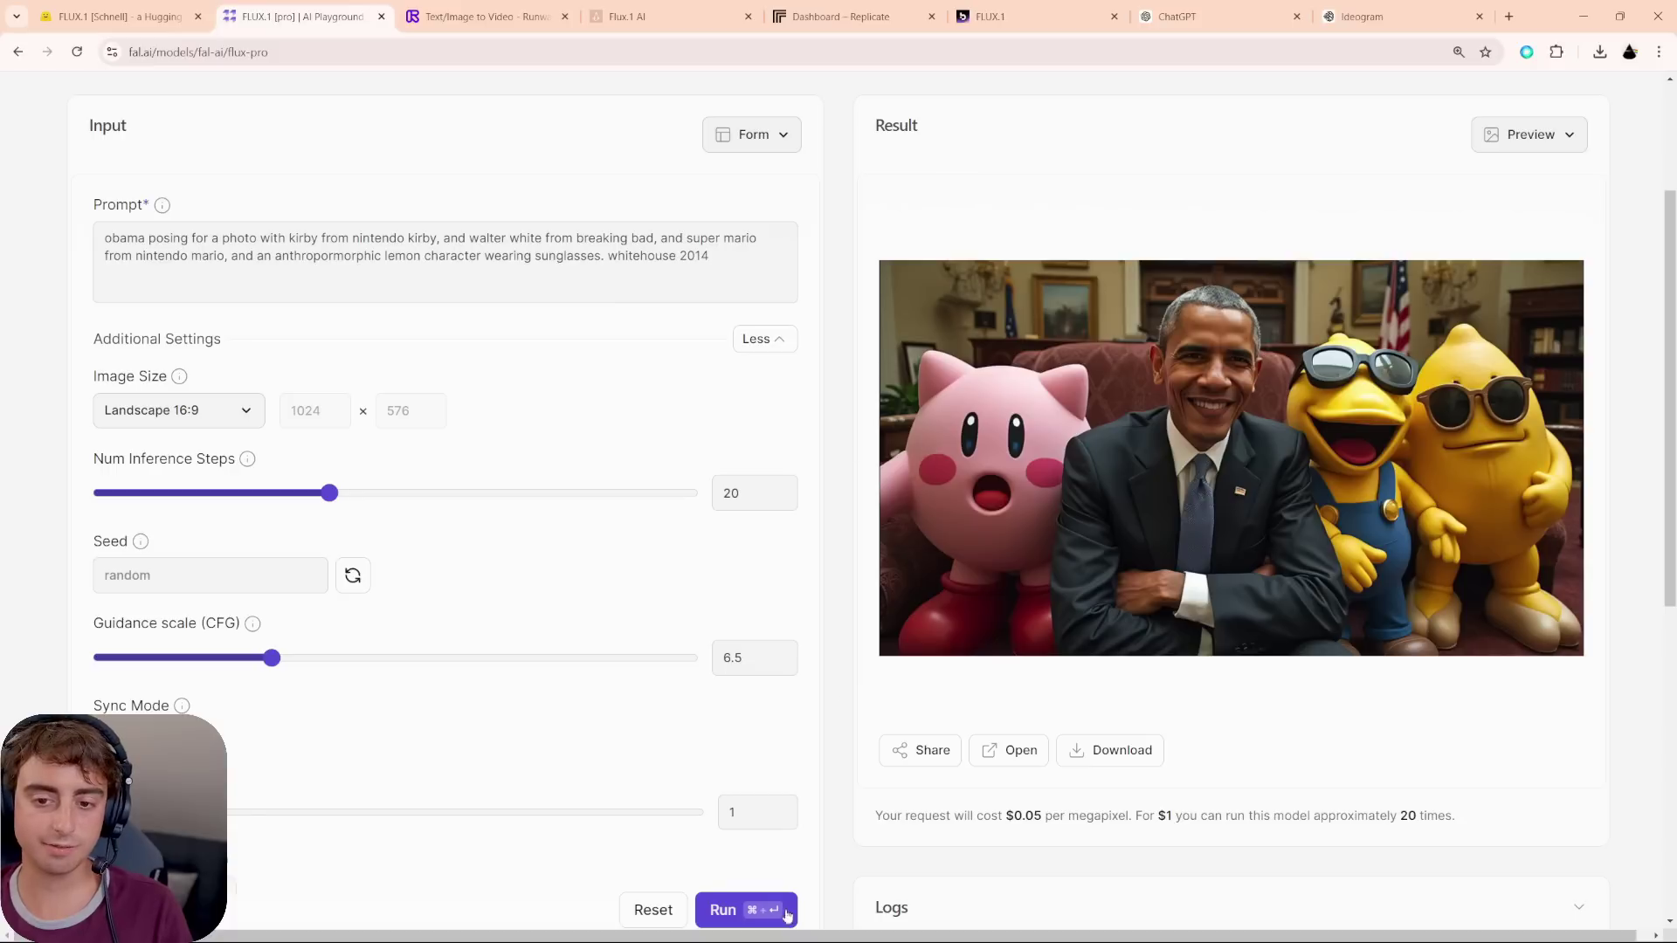
pyautogui.press('Right')
pyautogui.press('Right')
pyautogui.press('Right')
pyautogui.hotkey('ctrl', 'Return')
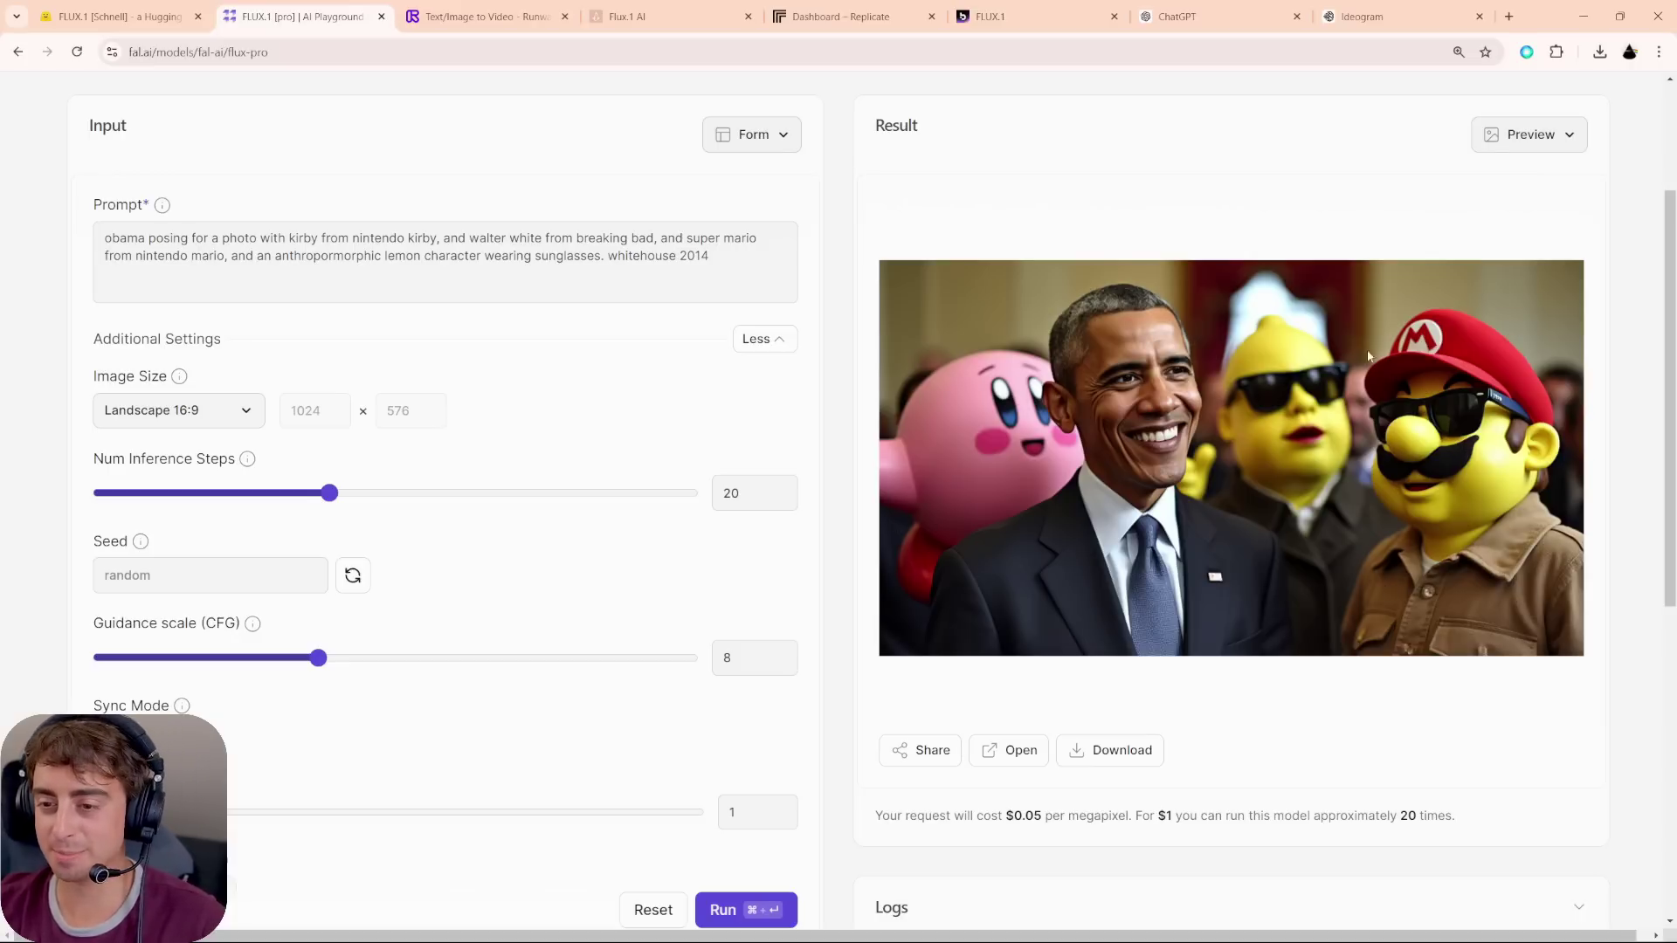
# - Change 'and' to 'next to him' and delete the lemon character clause
pyautogui.doubleClick(454, 238)
pyautogui.write('next to him is')
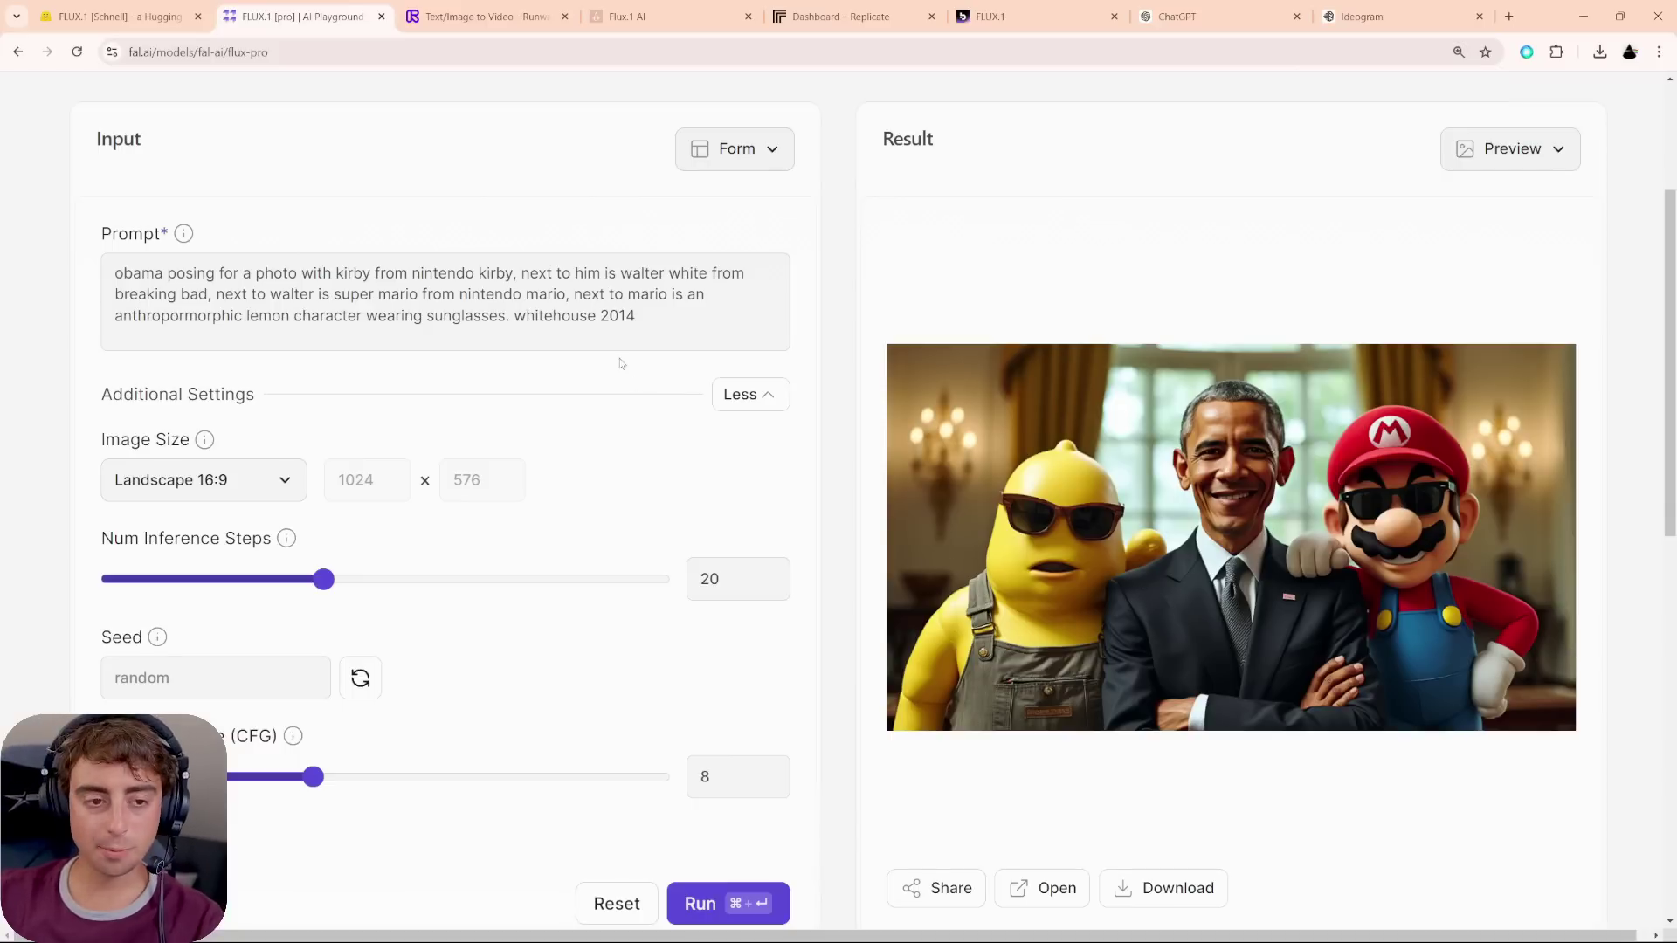
pyautogui.moveTo(512, 316); pyautogui.dragTo(574, 295)
pyautogui.press('BackSpace')
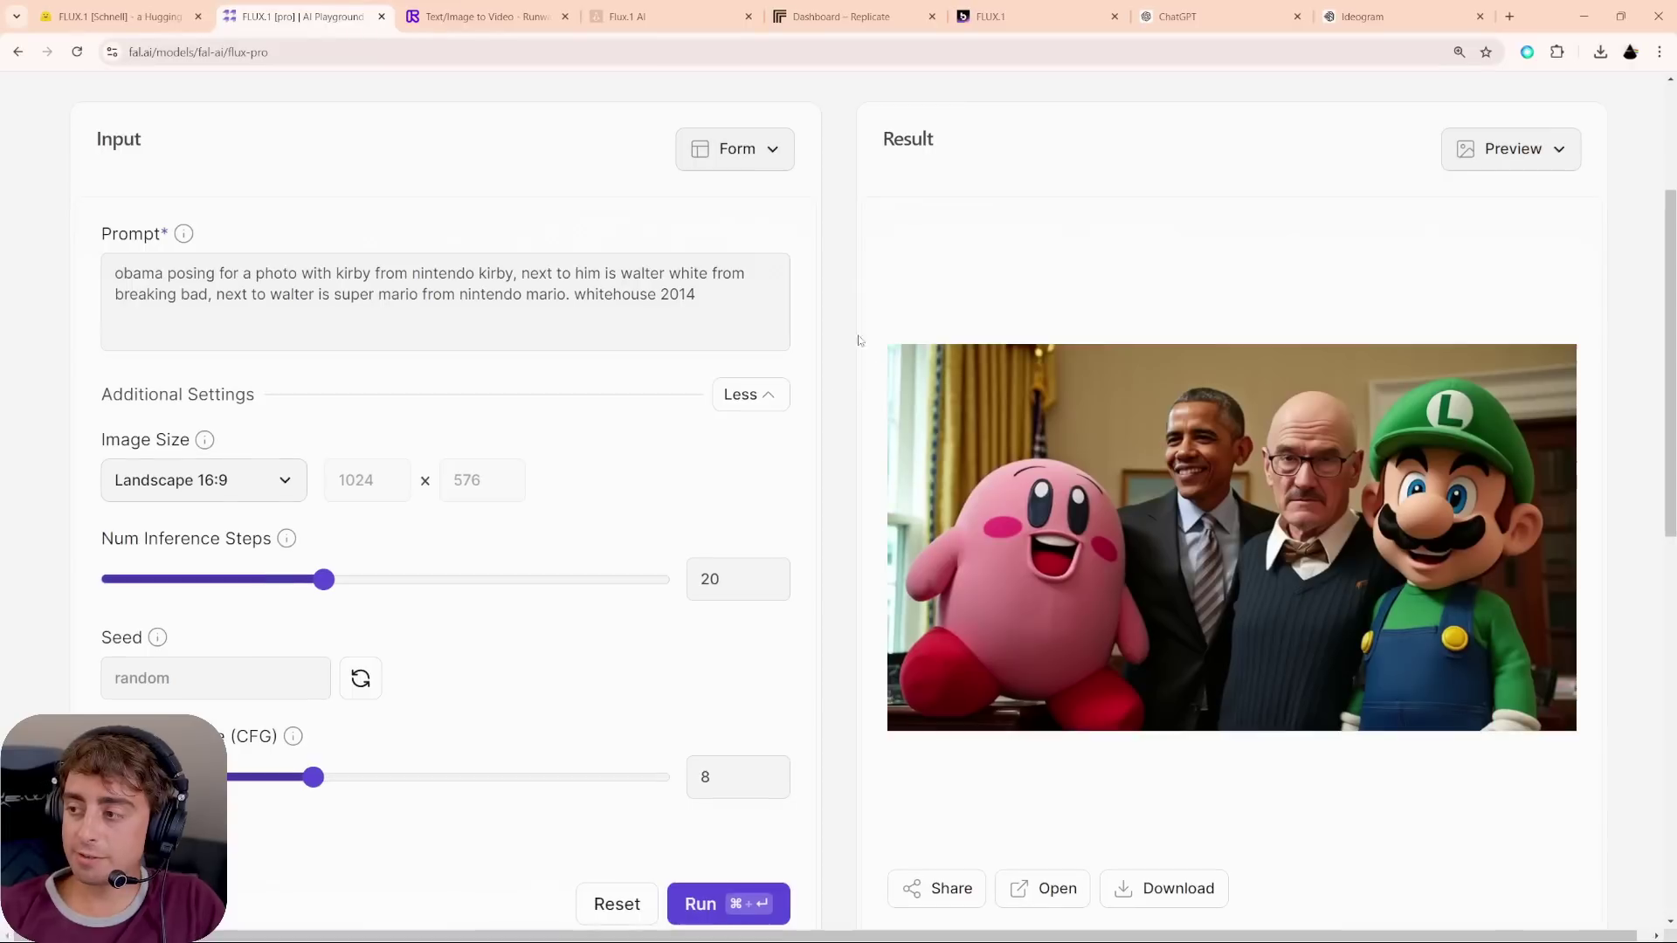
# - Select the entire revised character prompt for copying
pyautogui.click(237, 92)
pyautogui.hotkey('ctrl', 'a')
pyautogui.hotkey('ctrl', 'c')
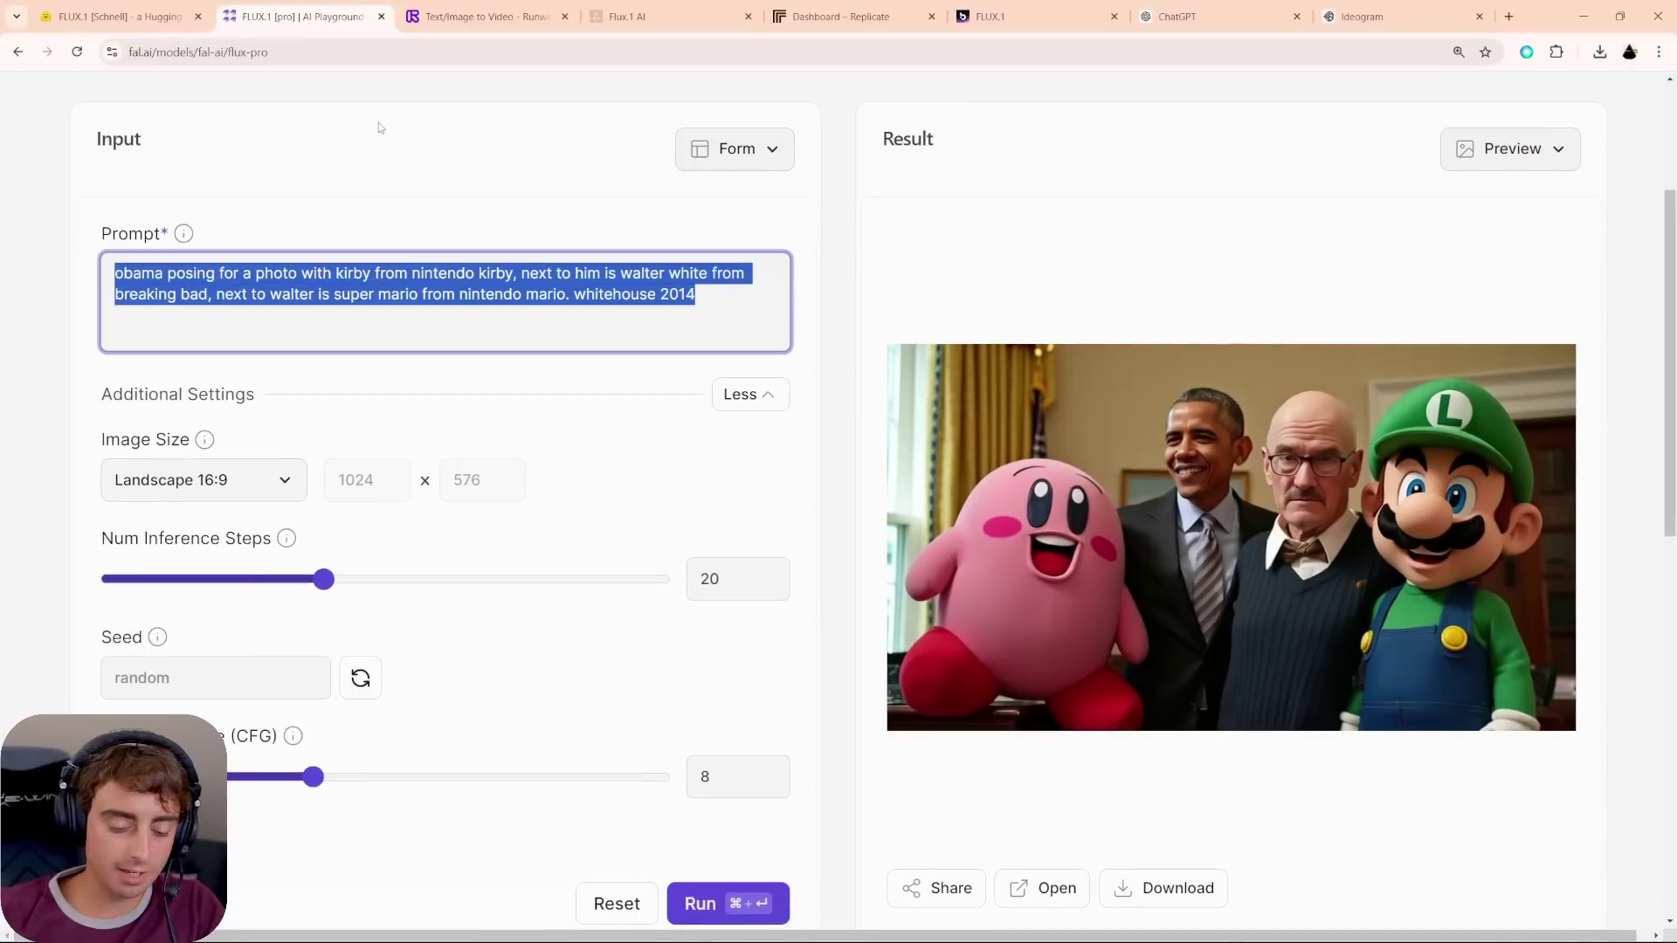
pyautogui.click(1389, 15)
# - Replace Ideogram's prompt with the copied character prompt, set 16:9, and generate
pyautogui.click(664, 123)
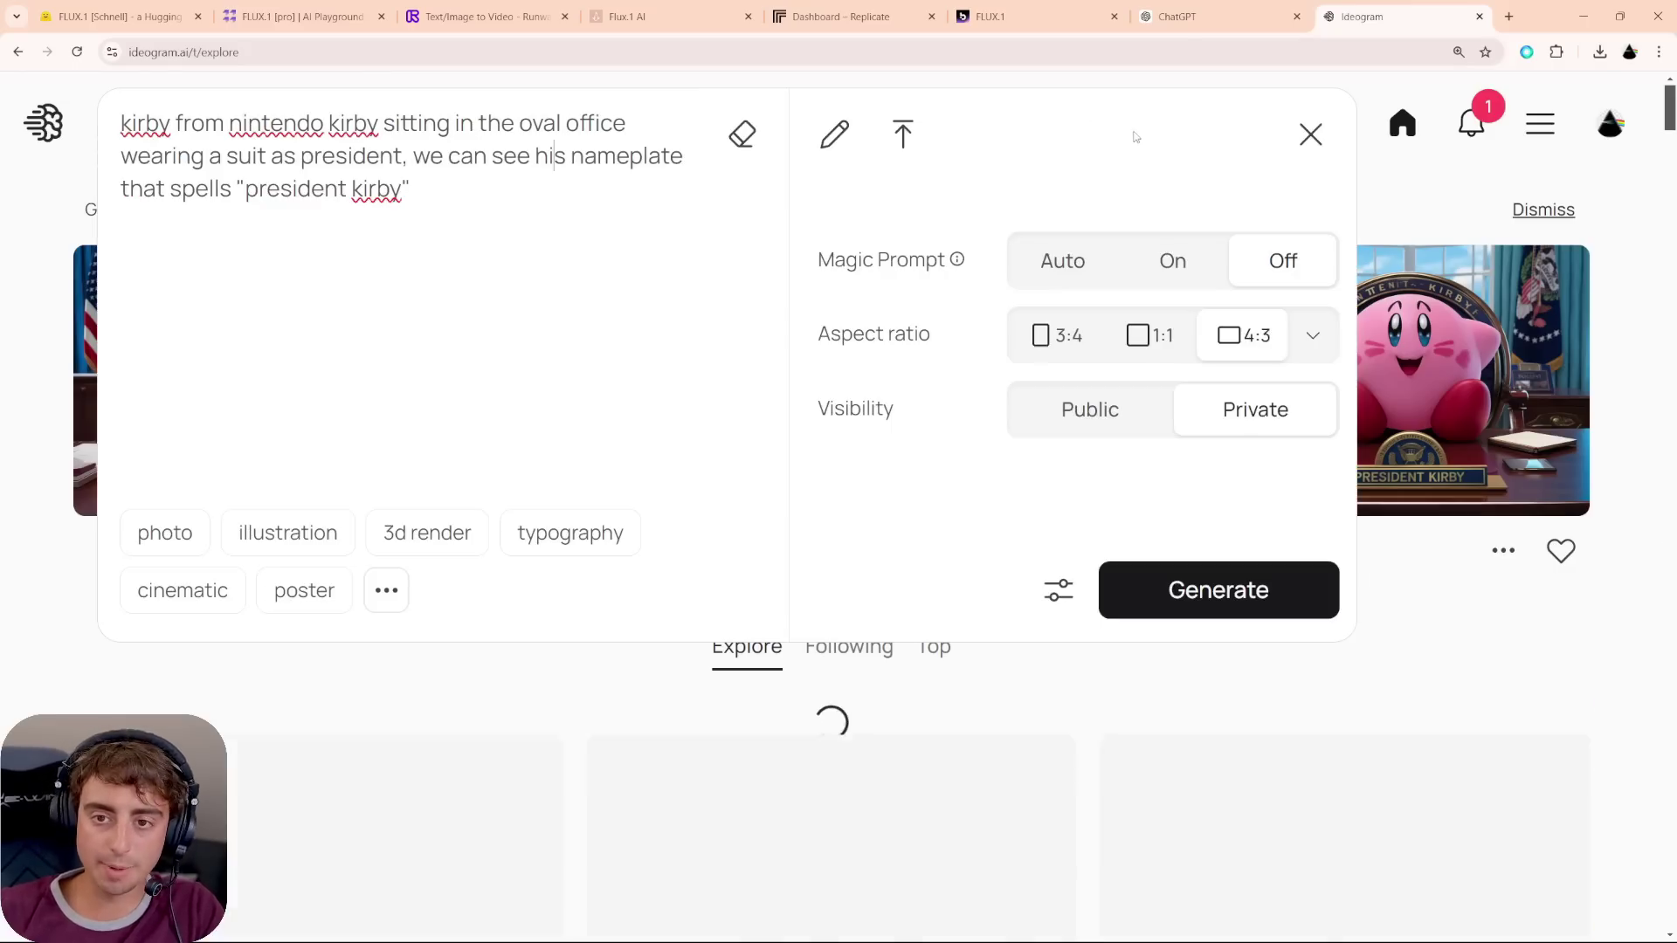
pyautogui.click(743, 133)
pyautogui.hotkey('ctrl', 'v')
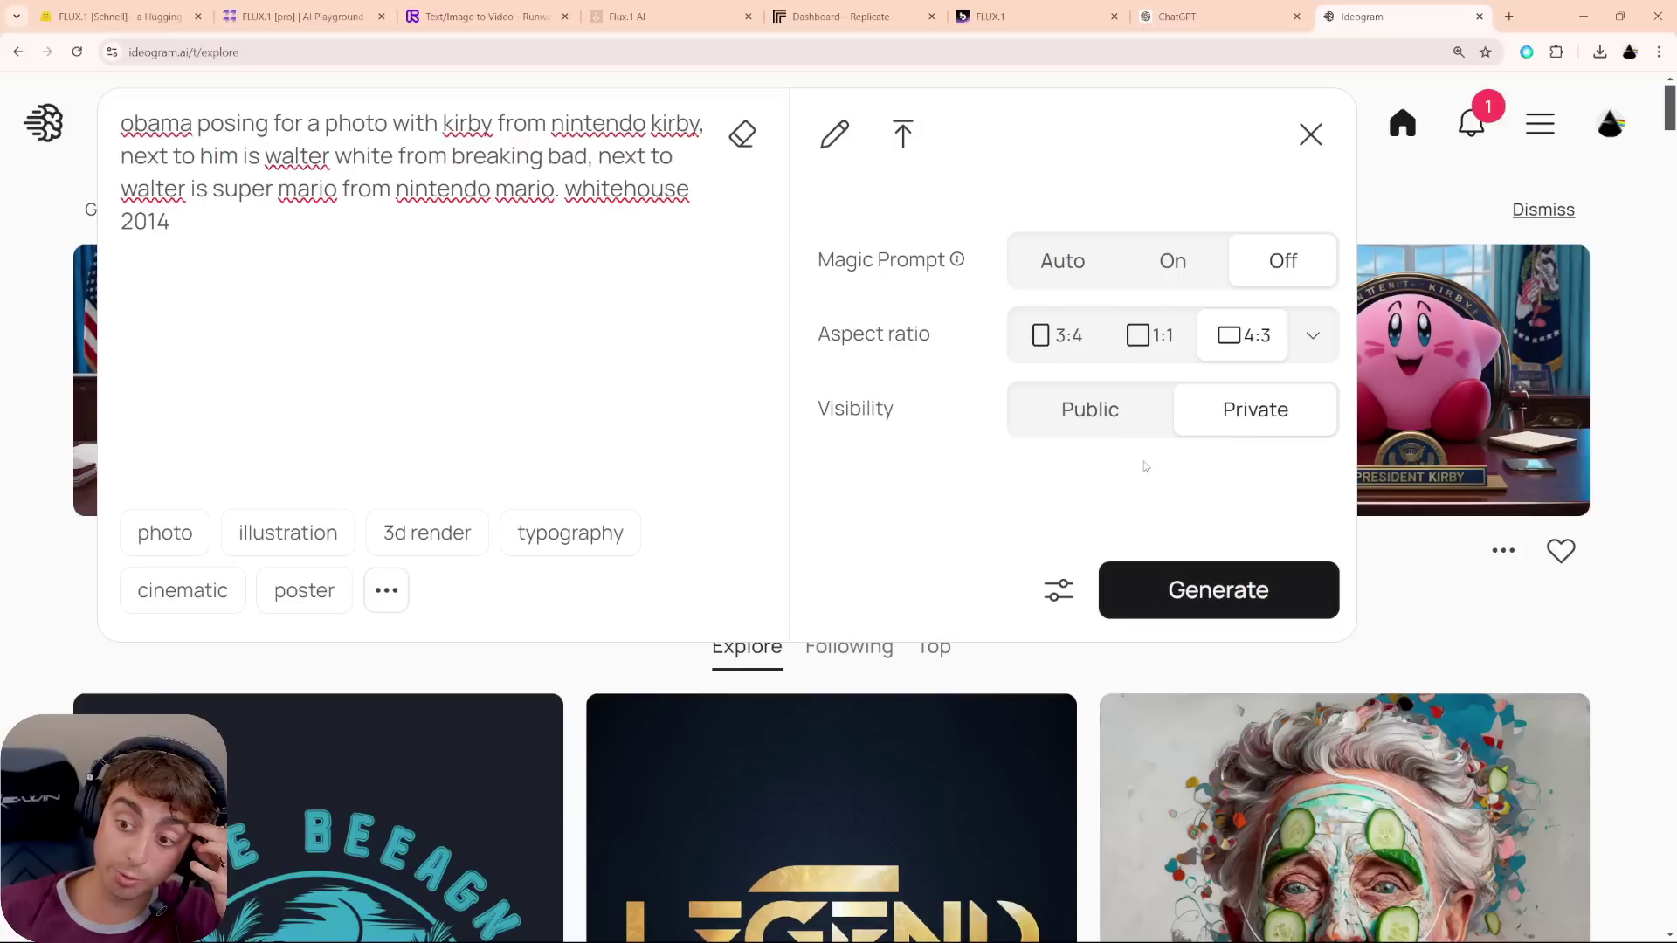
pyautogui.click(1312, 336)
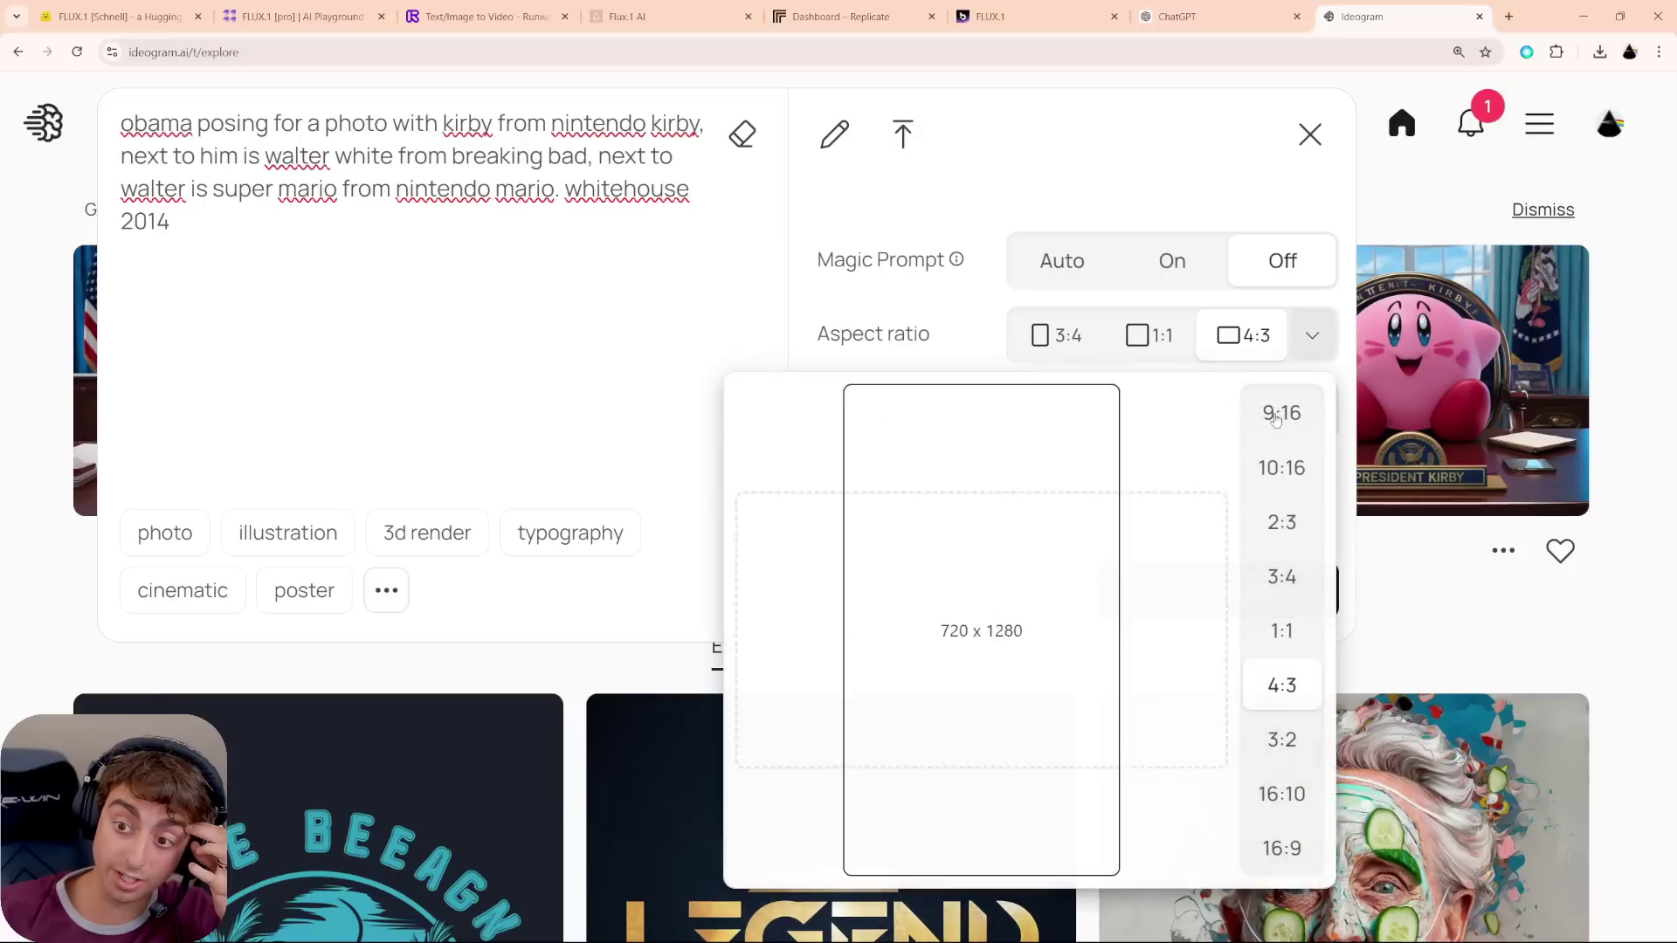
pyautogui.click(1282, 847)
pyautogui.click(1220, 572)
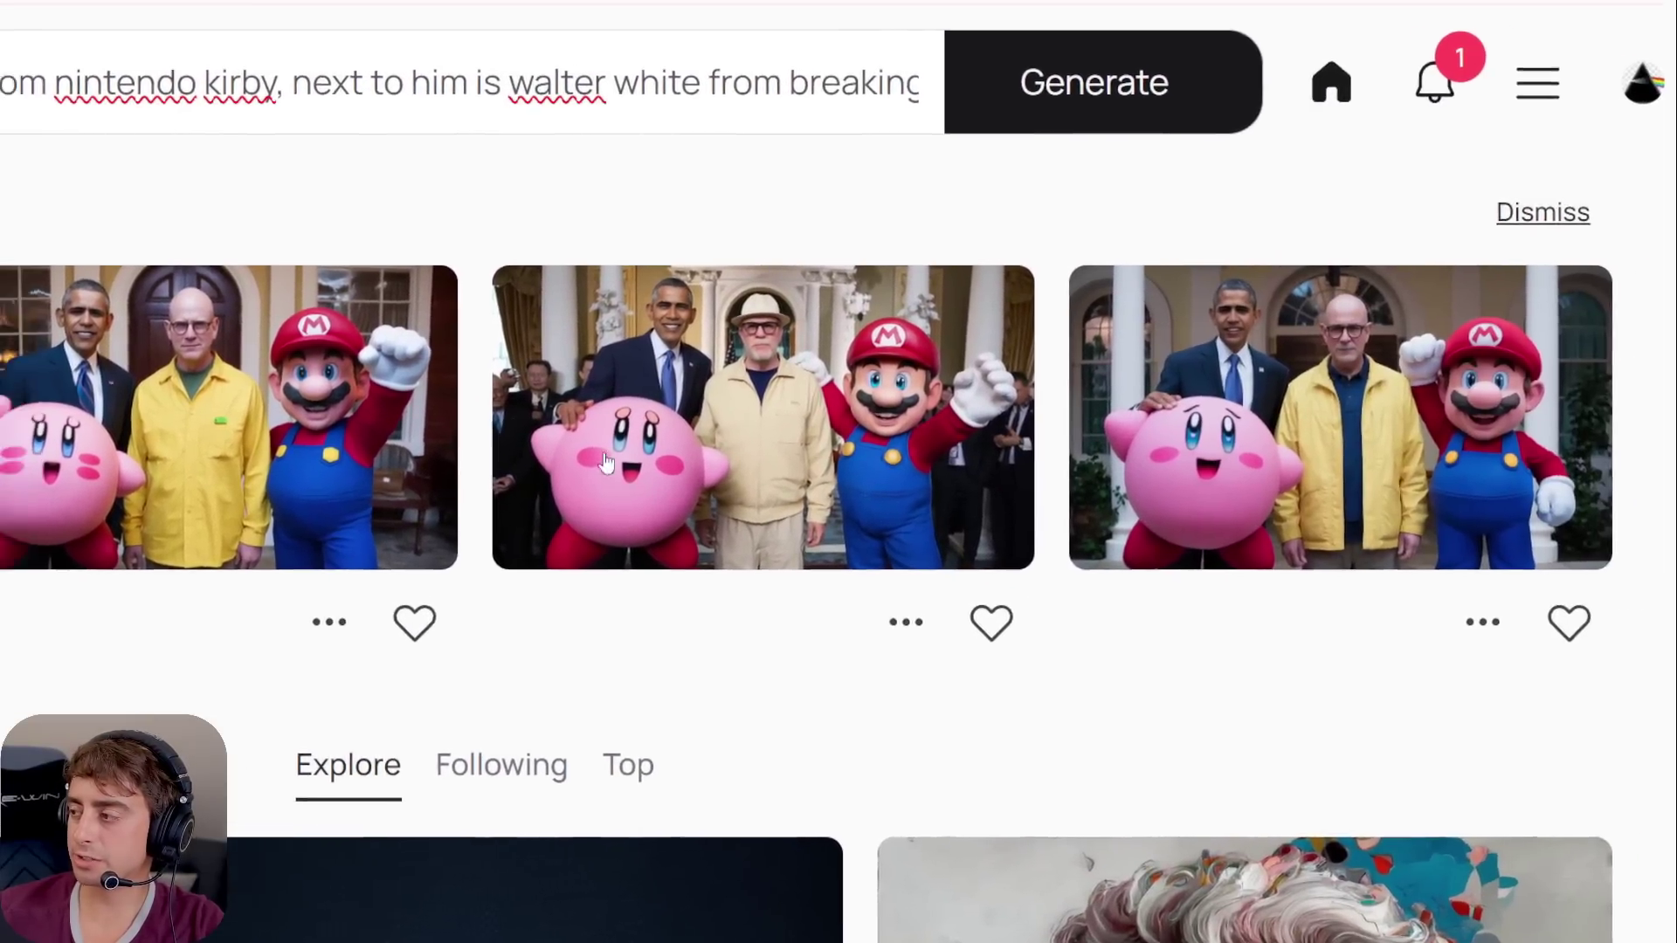
pyautogui.click(1035, 16)
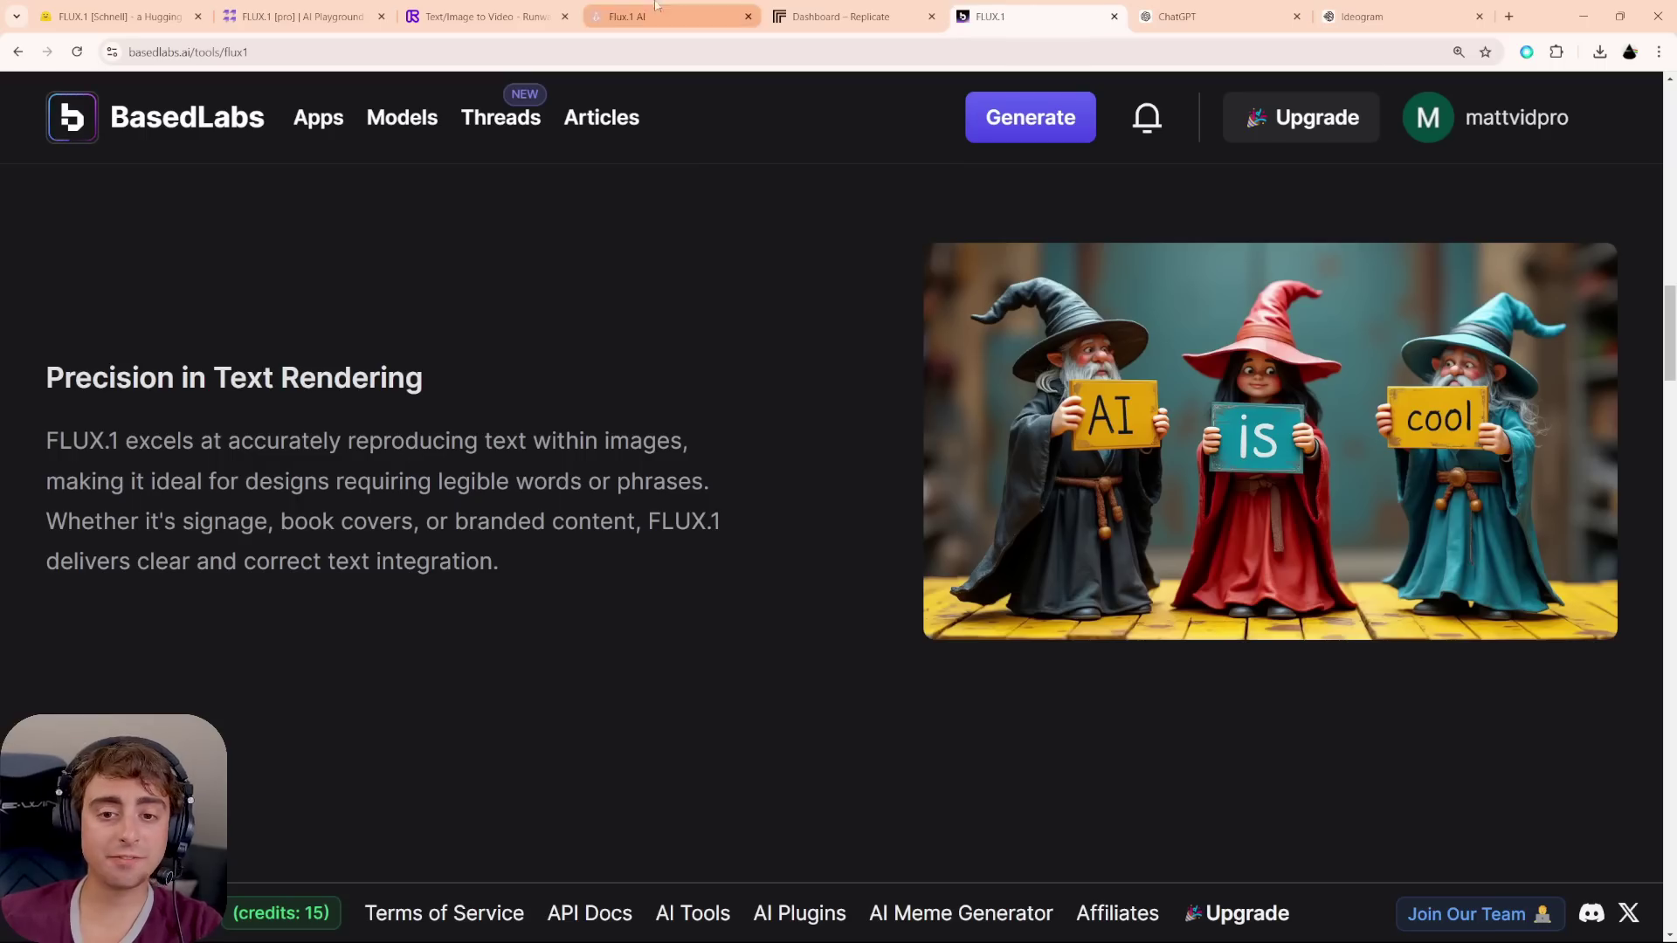
# - Scroll through the BasedLabs FLUX.1 introduction, then go back to the fal.ai playground
pyautogui.scroll(15, 448, 307)
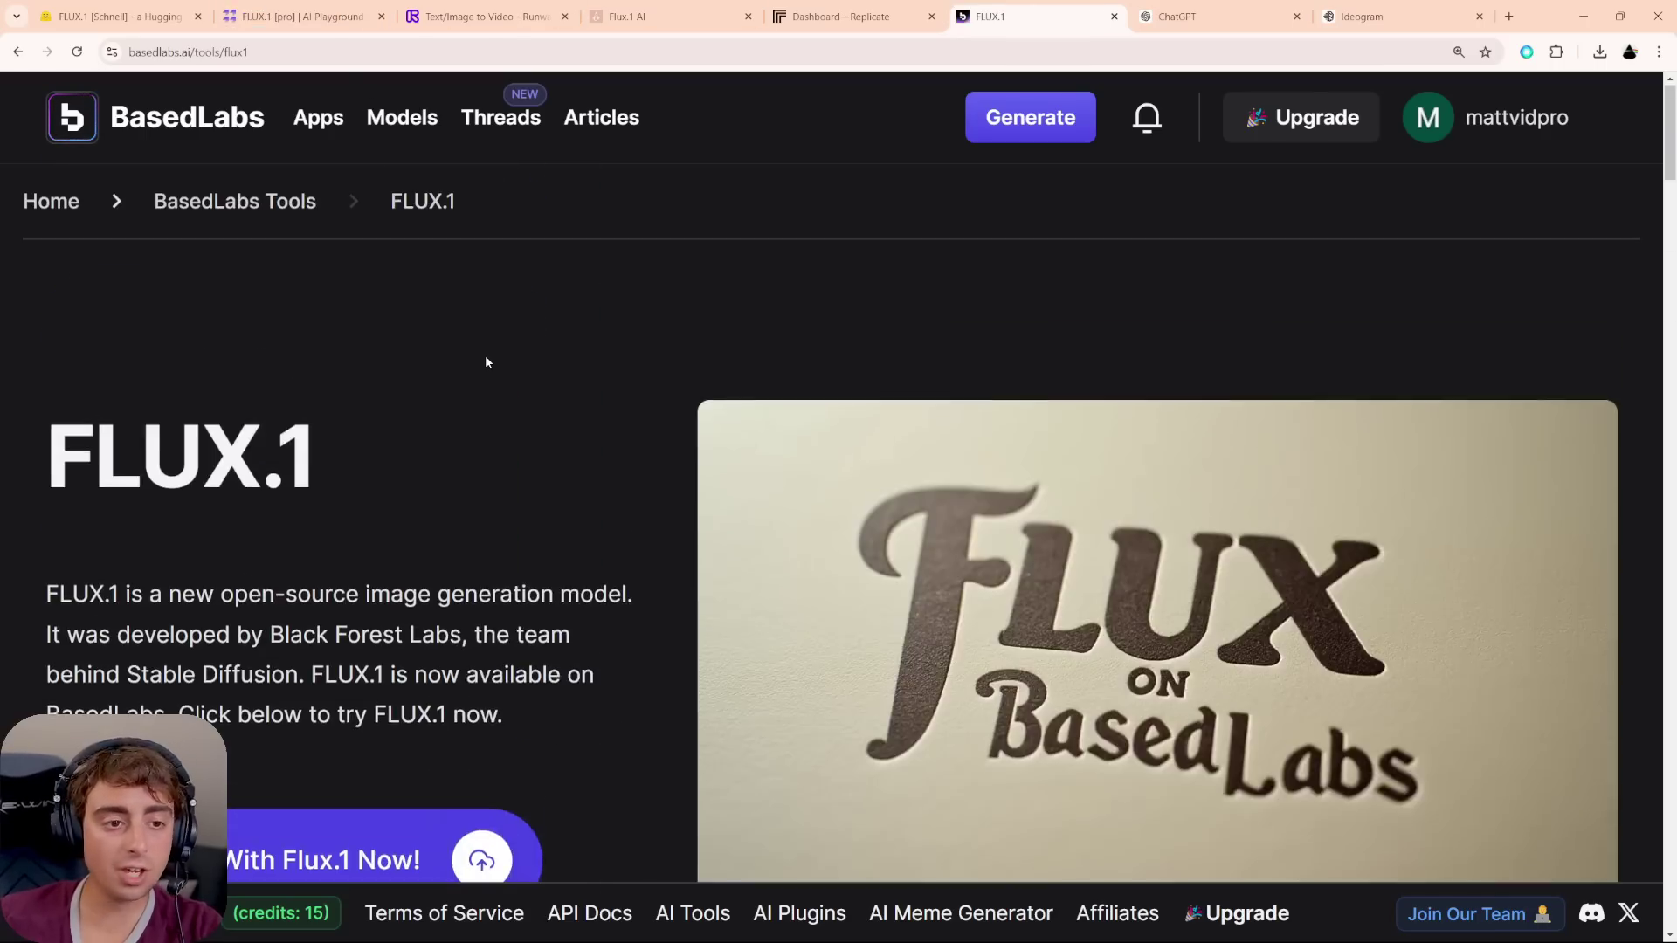
pyautogui.scroll(-1, 491, 363)
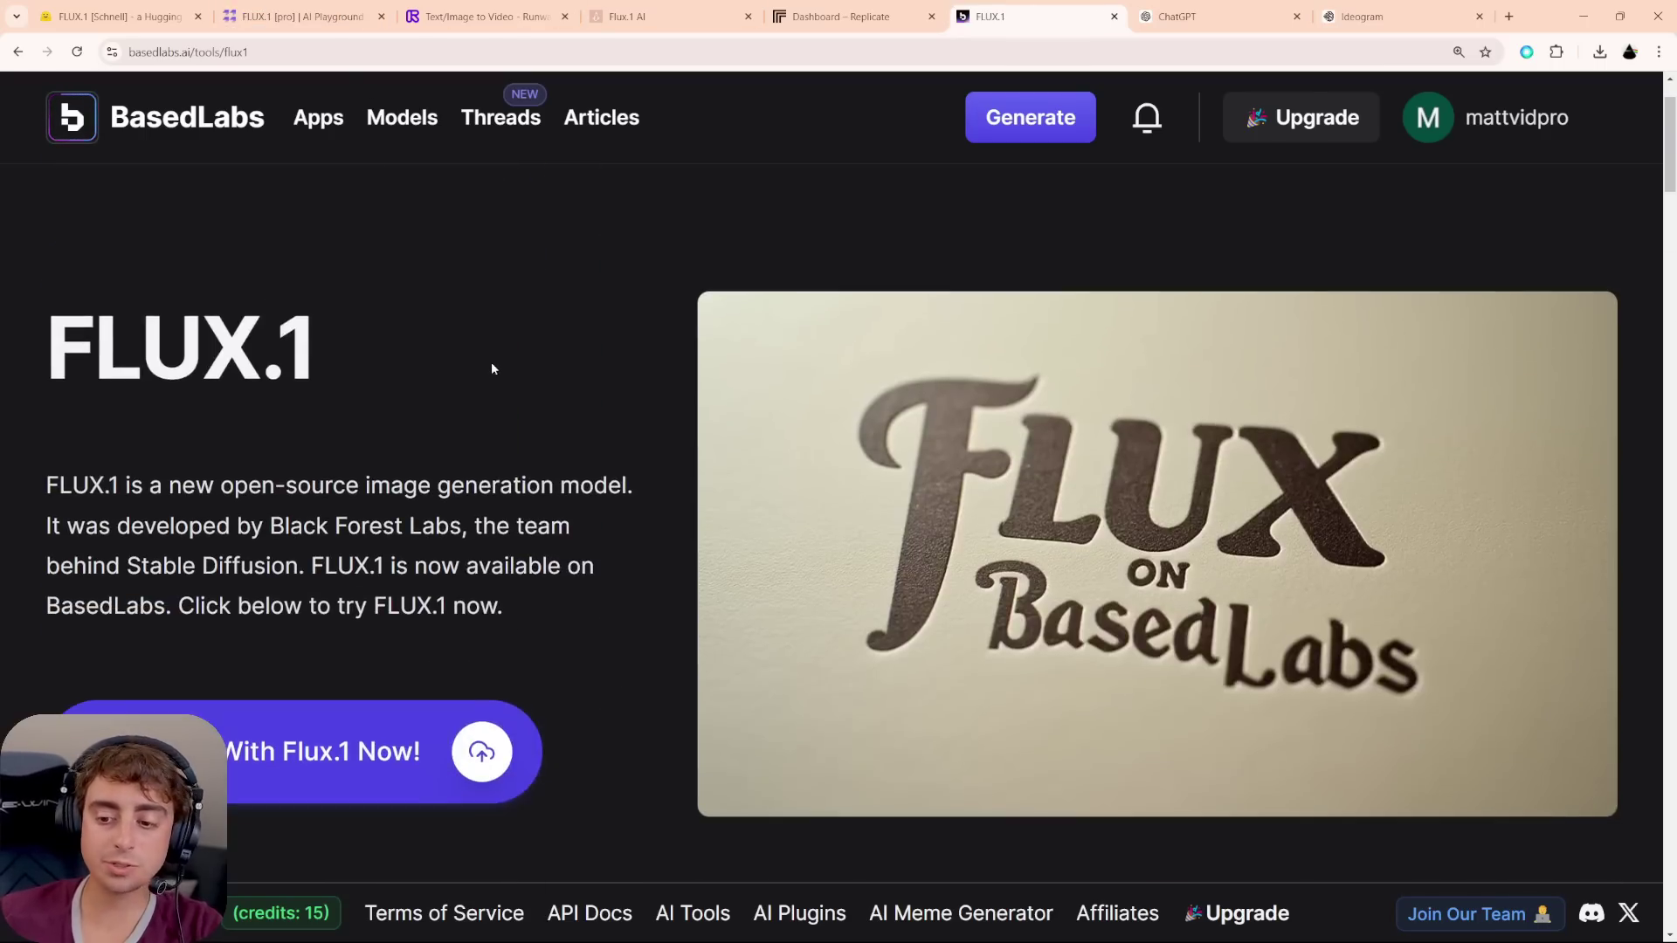
pyautogui.click(332, 17)
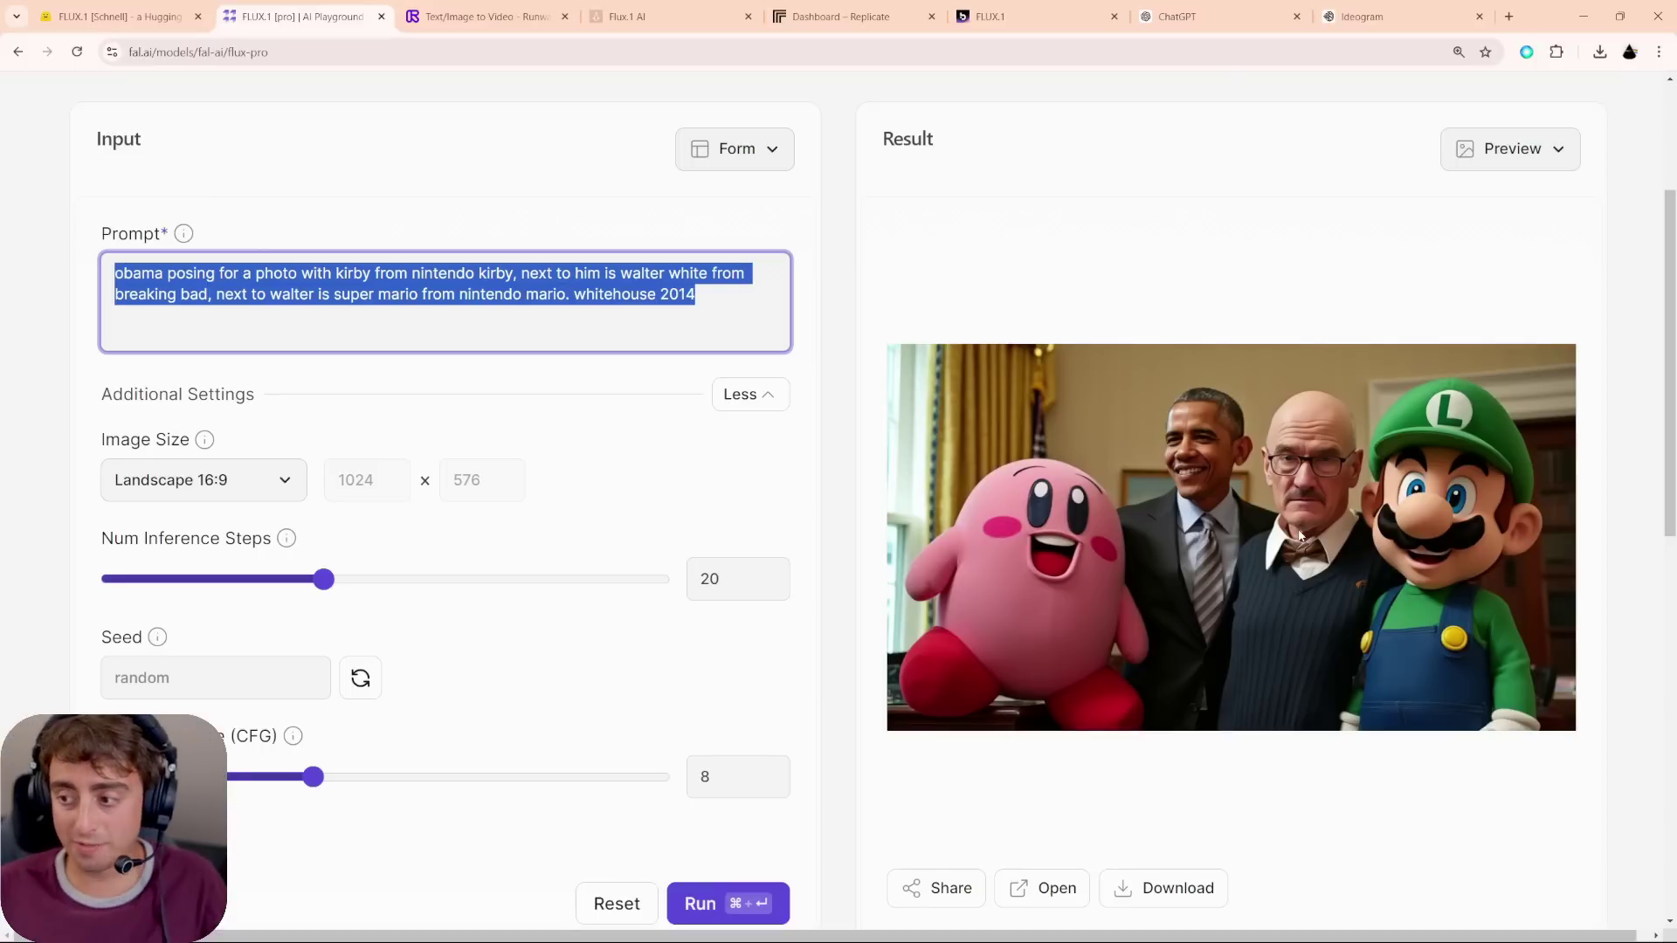
# - At Square HD 1024×1024, generate a fish coffee shop logo reading 'coffee: for fish, by fish.'
pyautogui.press('BackSpace')
pyautogui.click(210, 491)
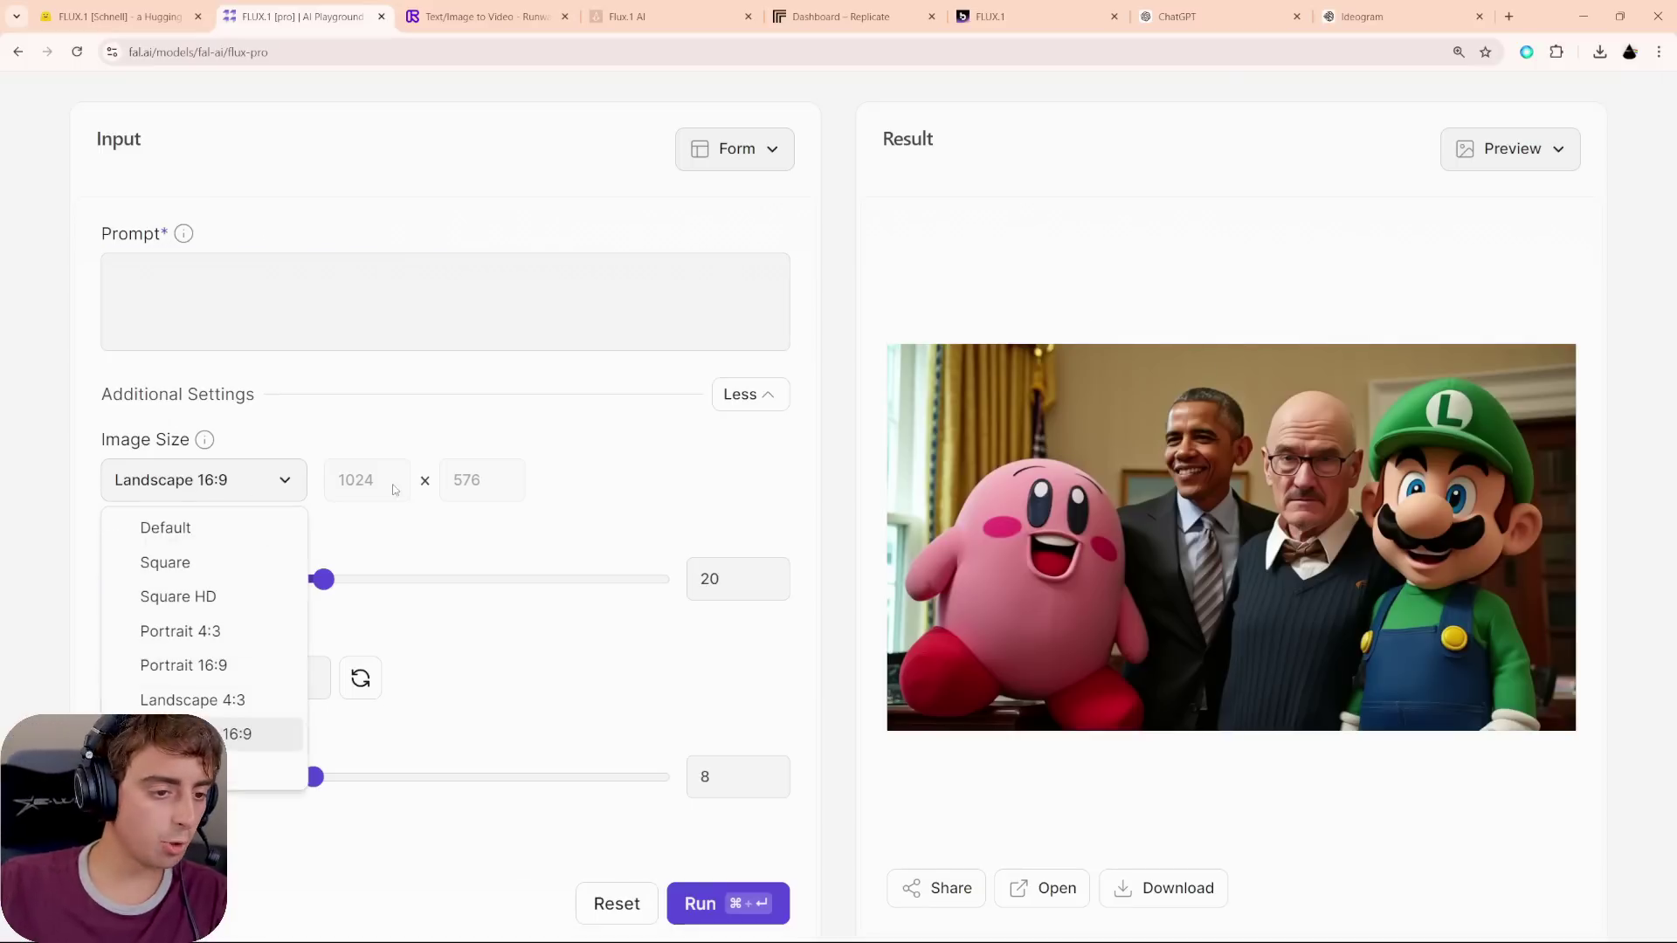
pyautogui.click(197, 596)
pyautogui.click(276, 310)
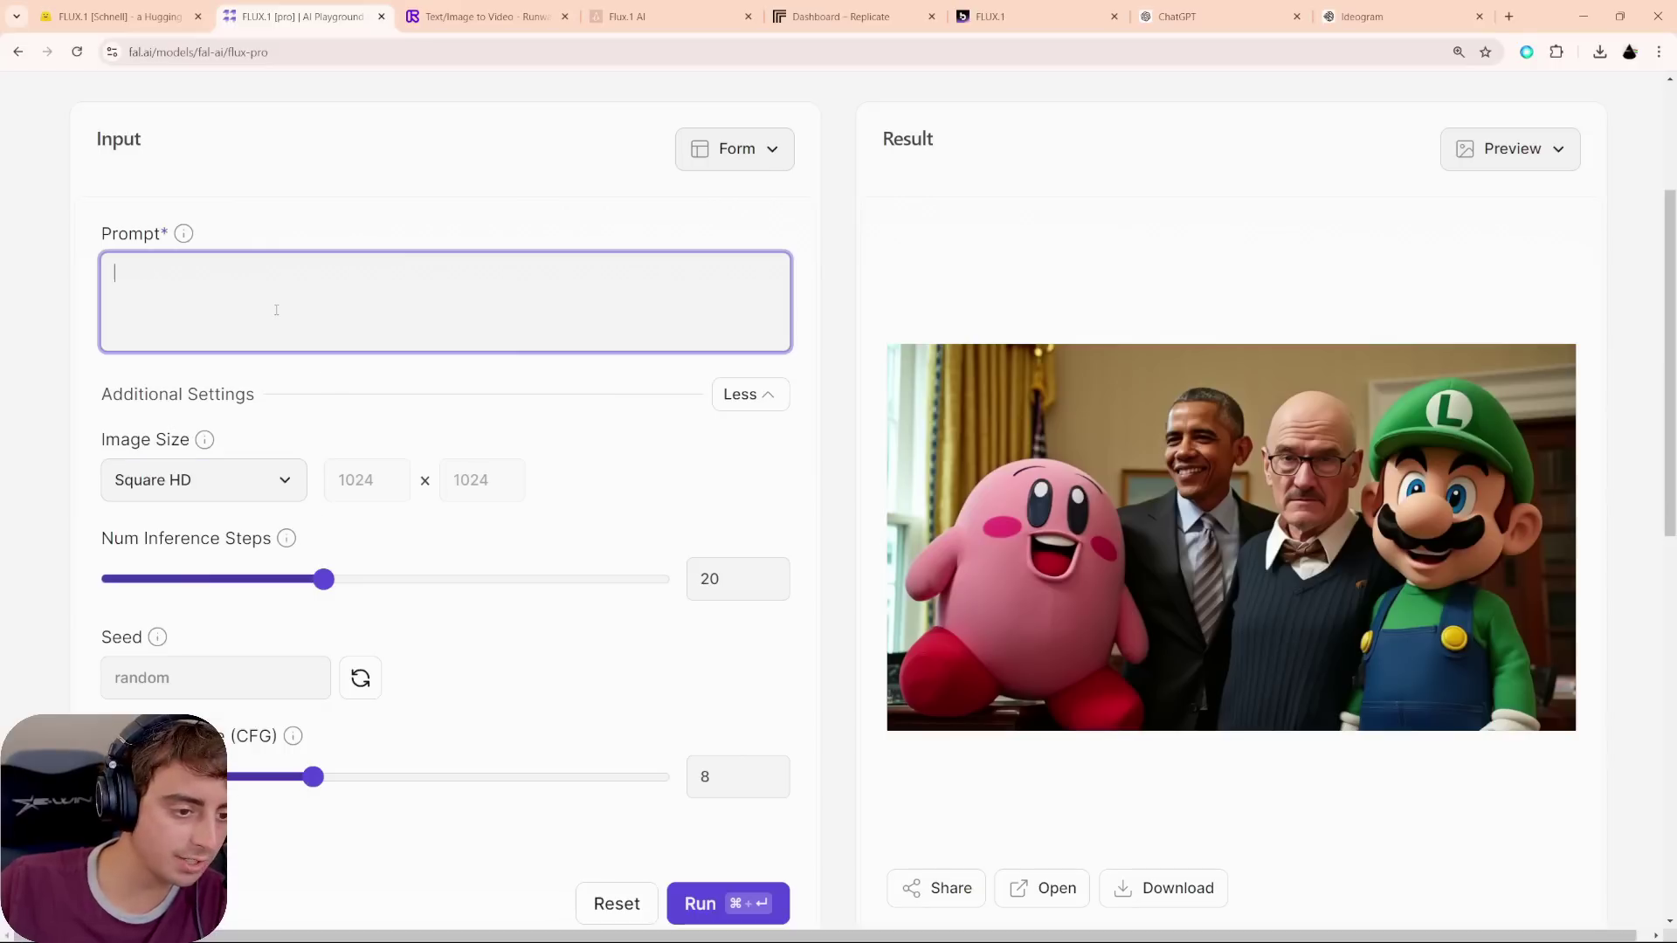
pyautogui.write('logo for a coffeshop that is entirely run by fish')
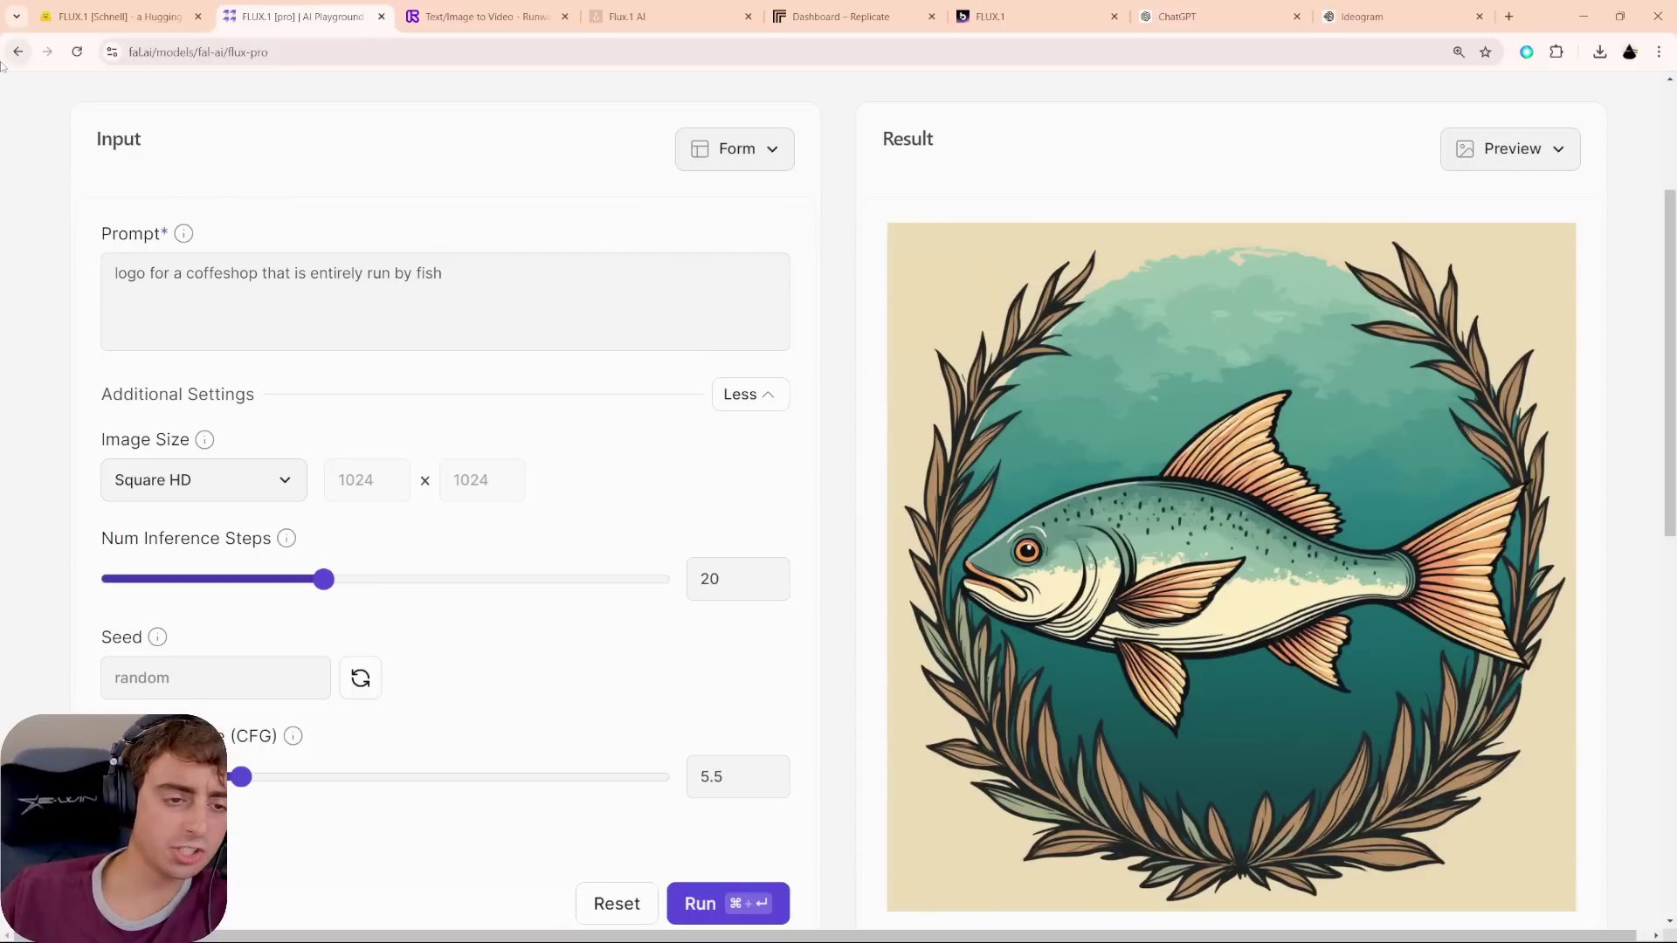
pyautogui.click(498, 286)
pyautogui.write(', text on logo')
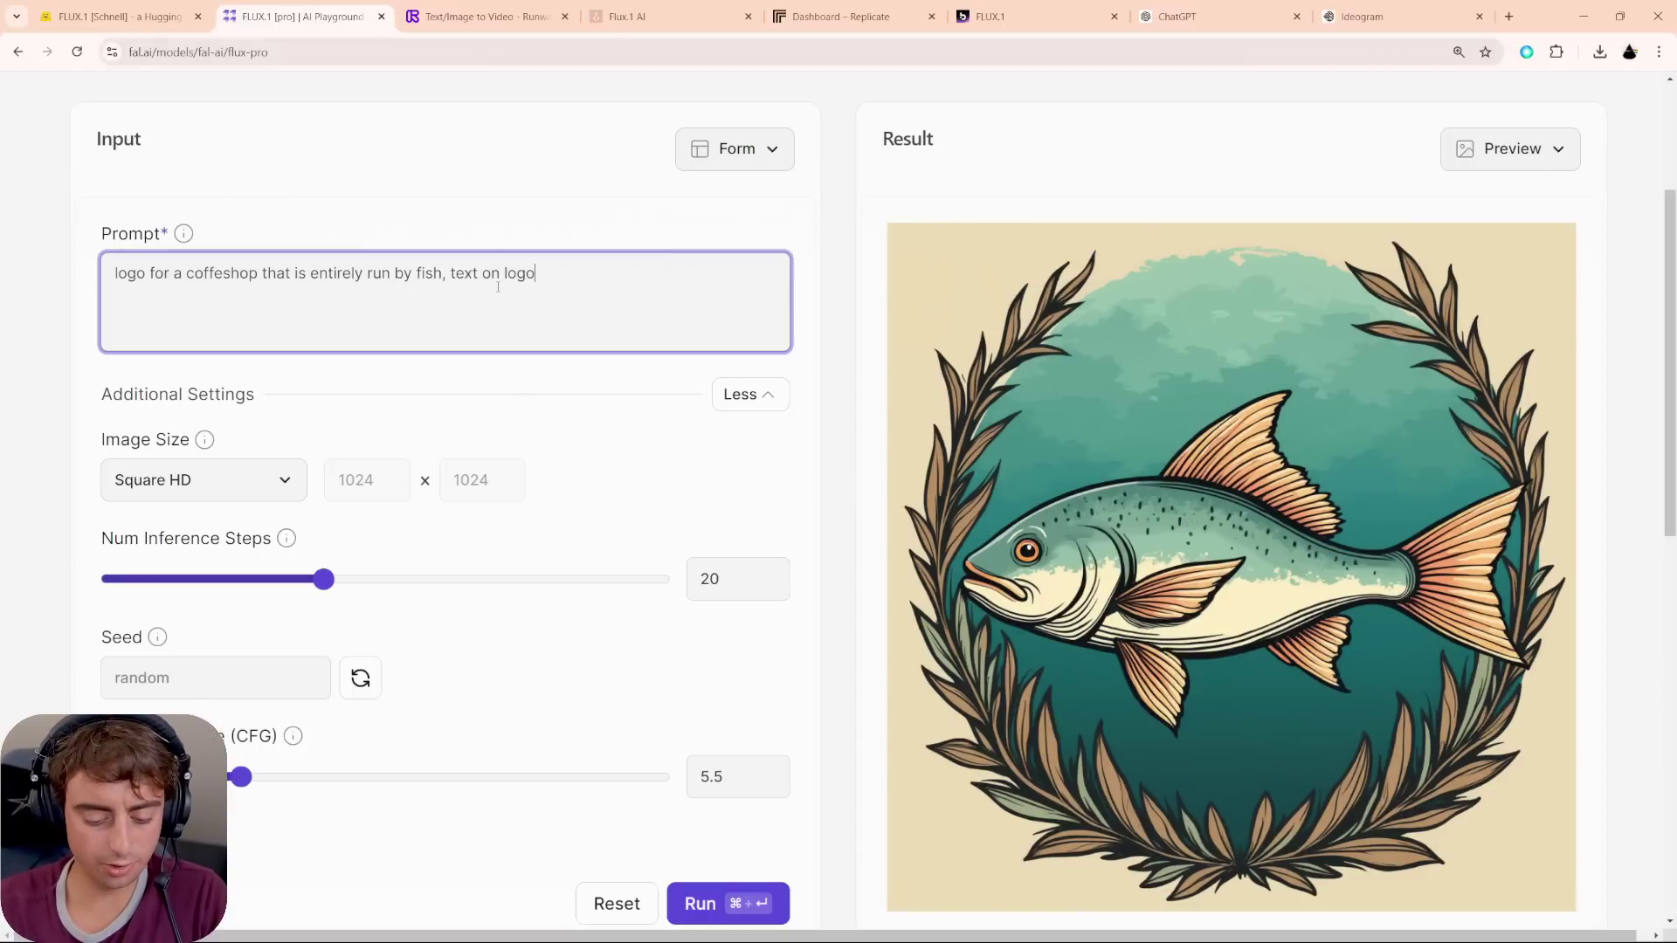
pyautogui.write(' reads: coffee')
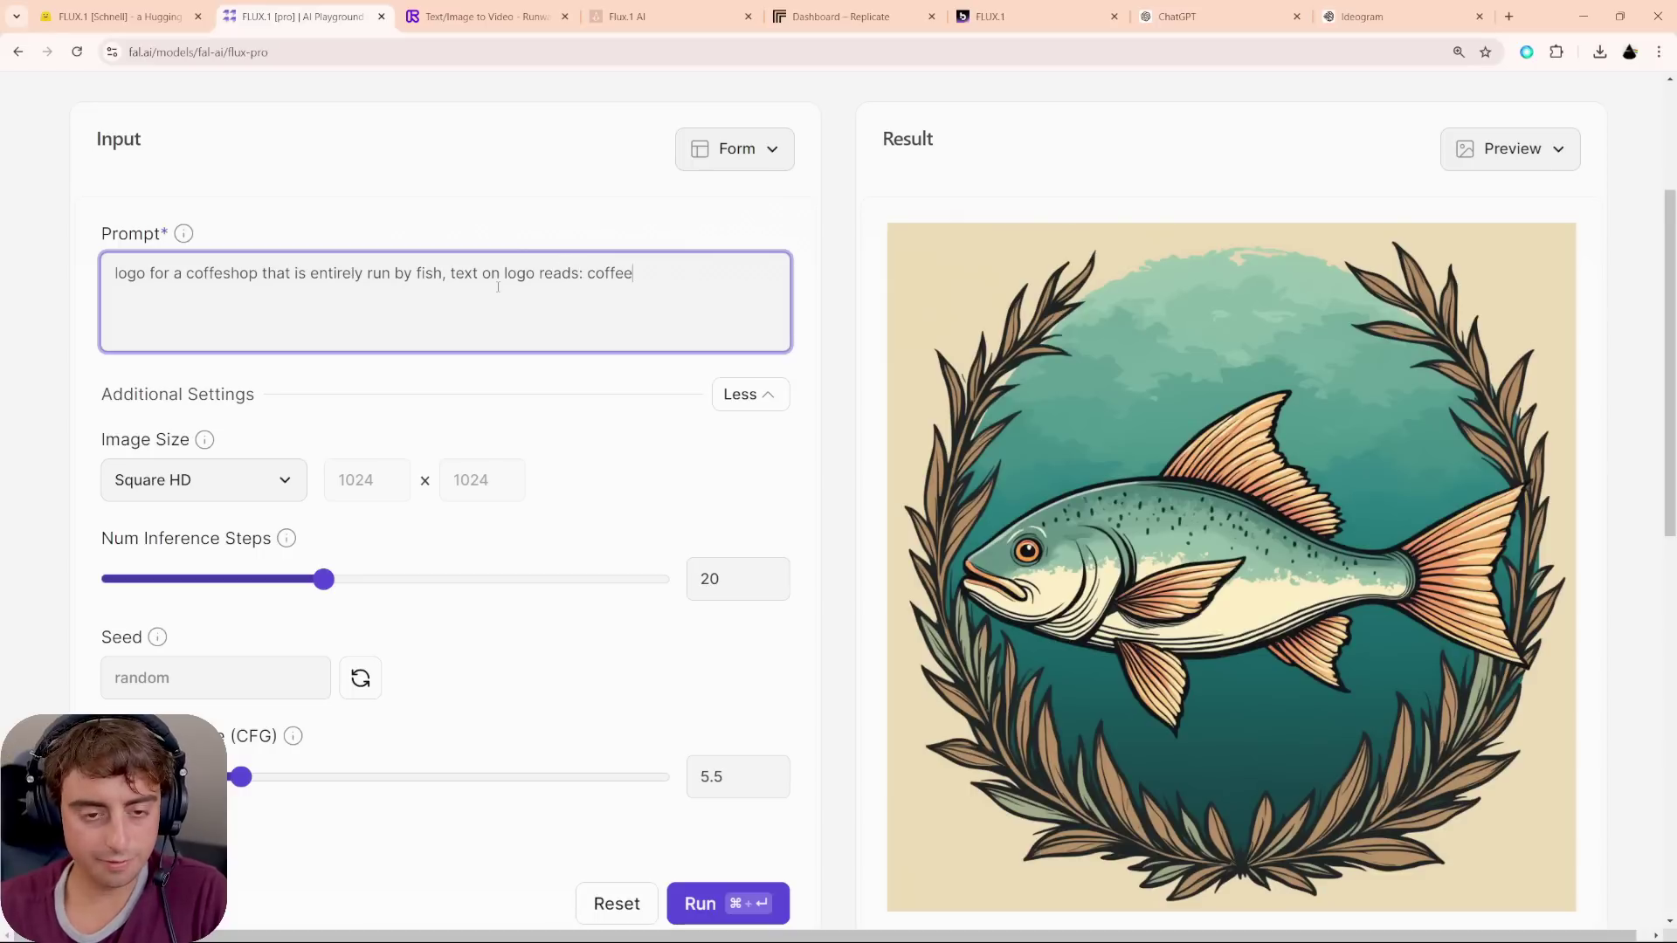
pyautogui.write(': for fish, by ')
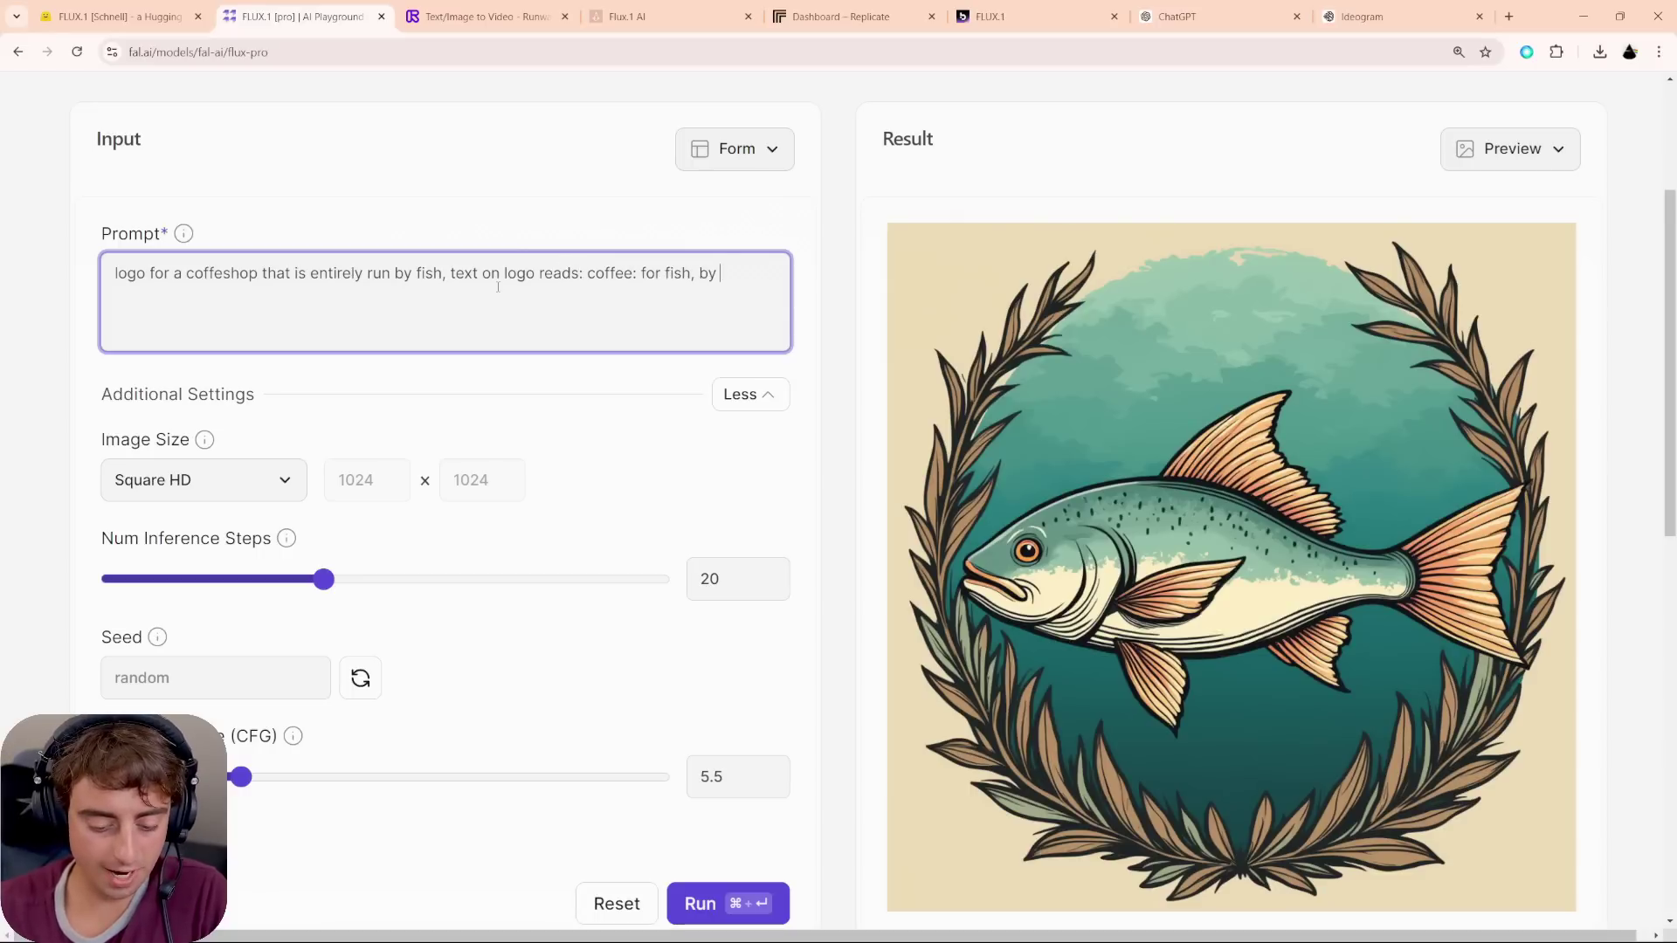
pyautogui.write('fish.')
pyautogui.hotkey('ctrl', 'Return')
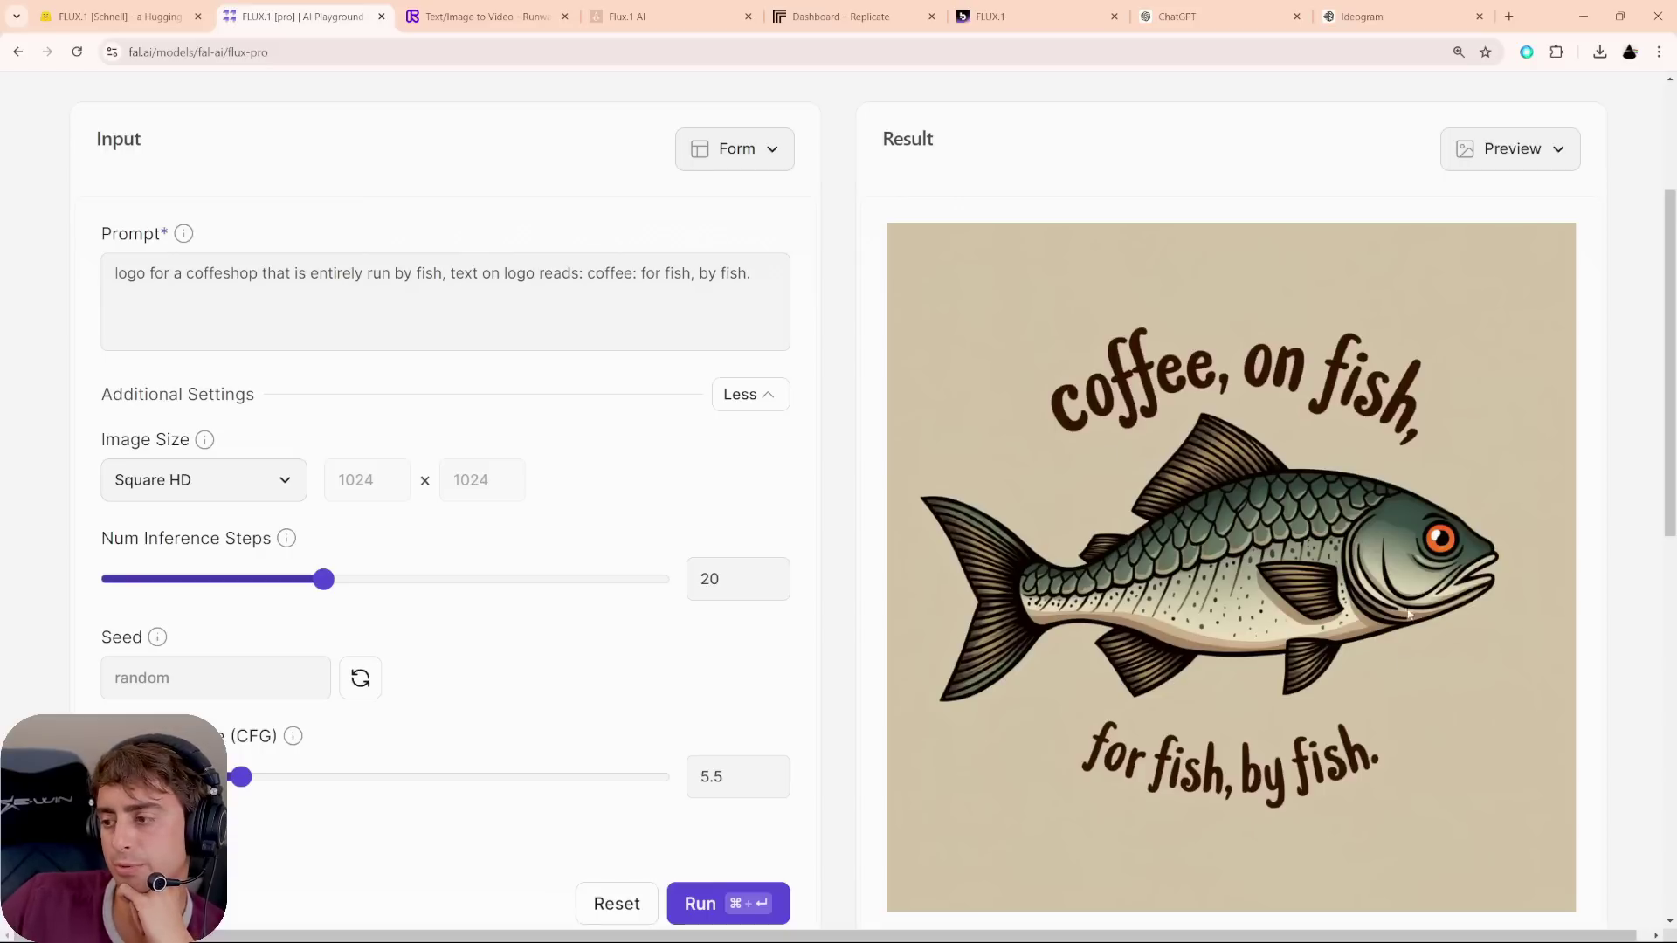
# - Regenerate the fish coffee logo at guidance 7.5 and review the result
pyautogui.moveTo(288, 776); pyautogui.dragTo(298, 776)
pyautogui.hotkey('ctrl', 'Return')
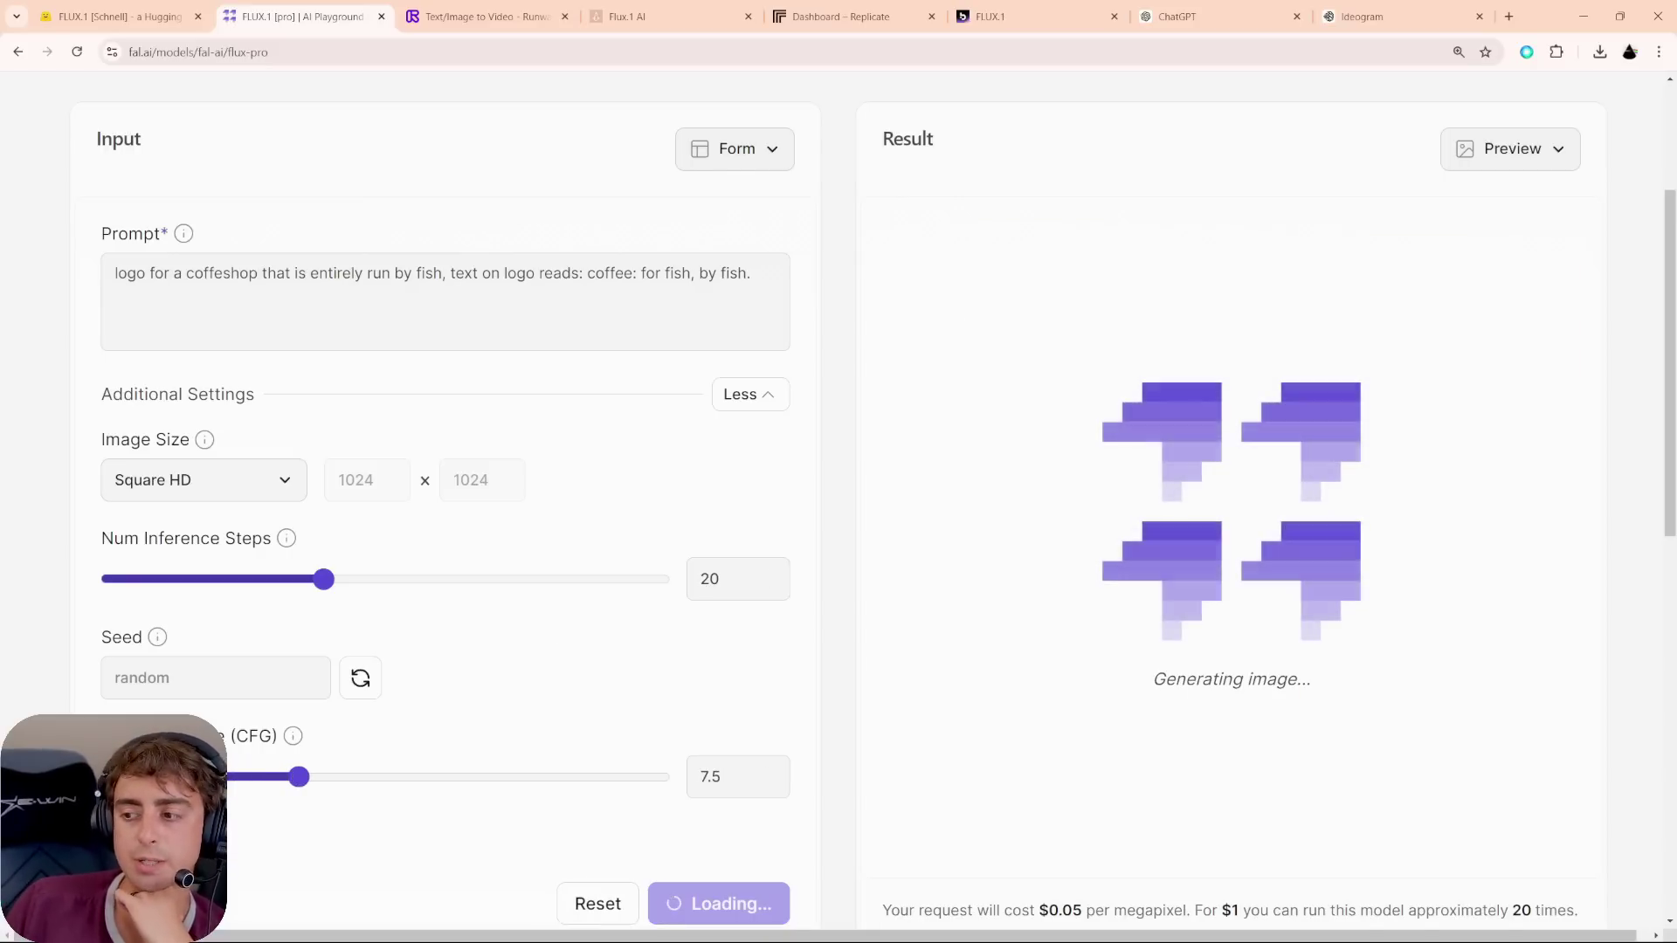
pyautogui.scroll(-3, 714, 319)
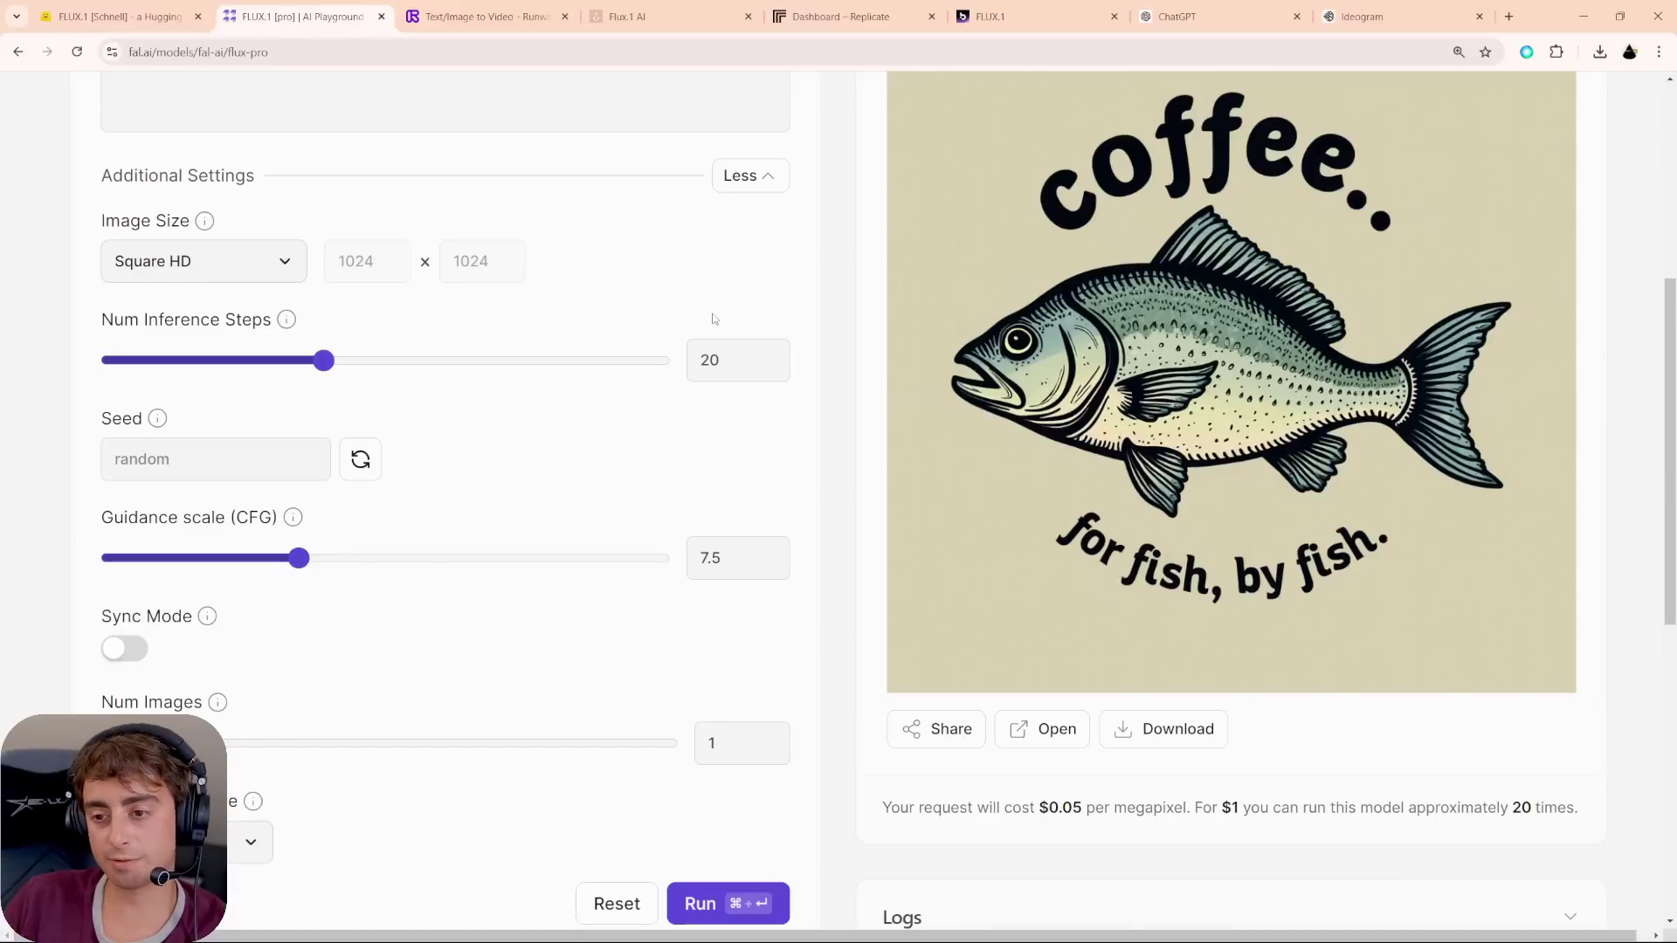
pyautogui.scroll(2, 1155, 431)
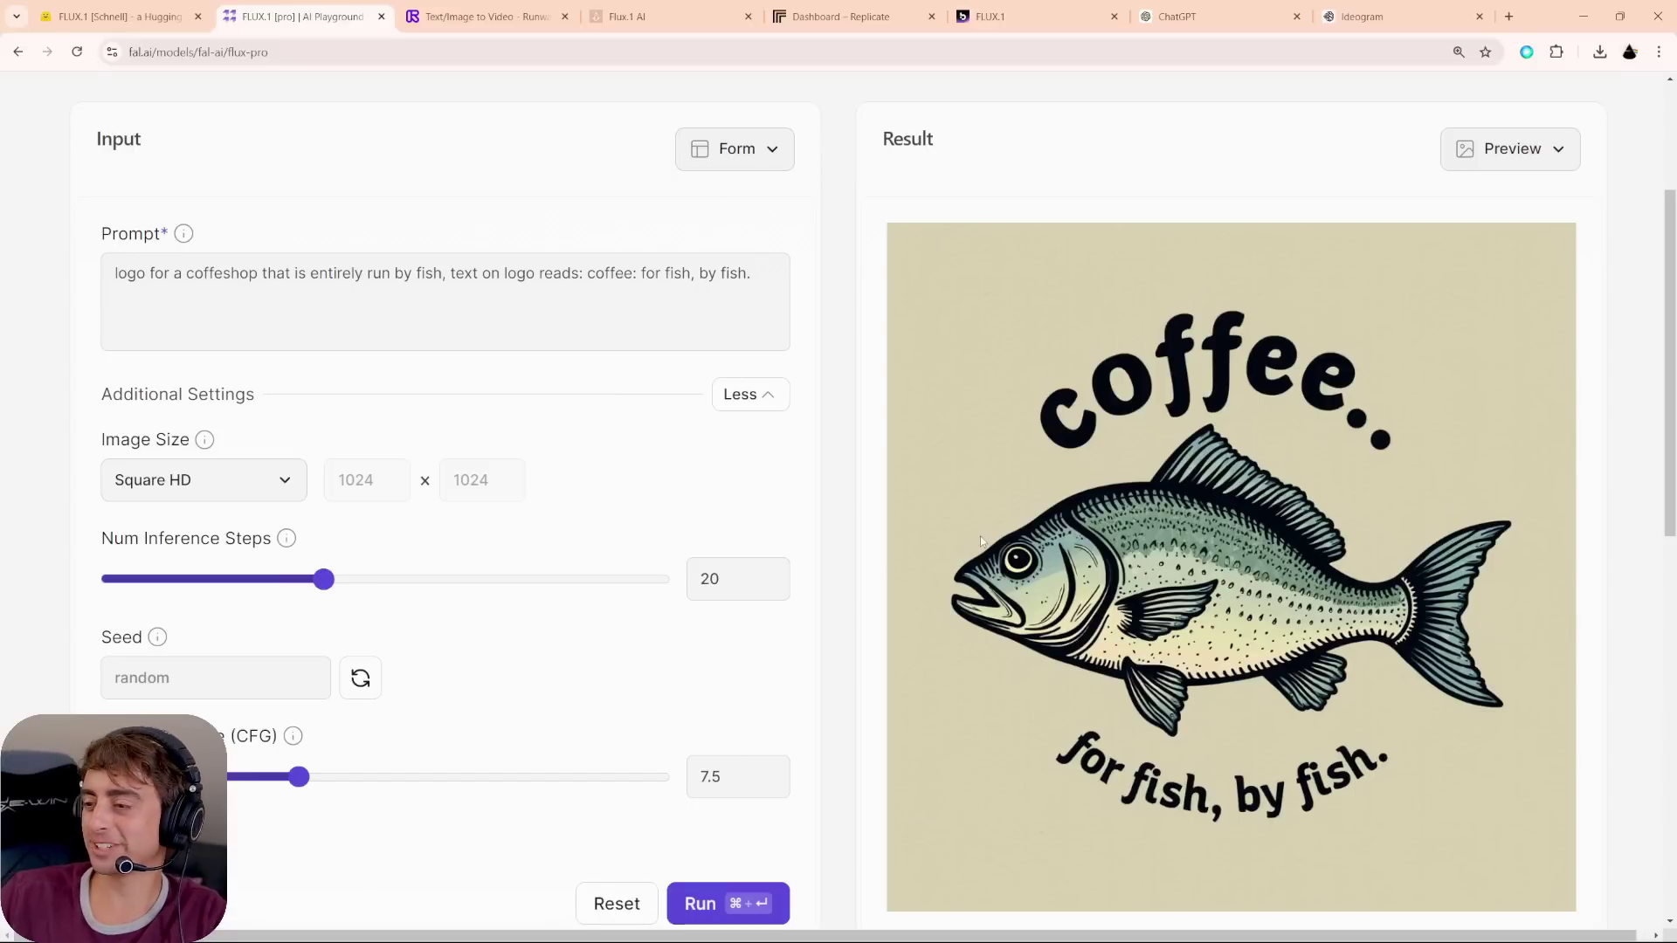
pyautogui.scroll(3, 980, 540)
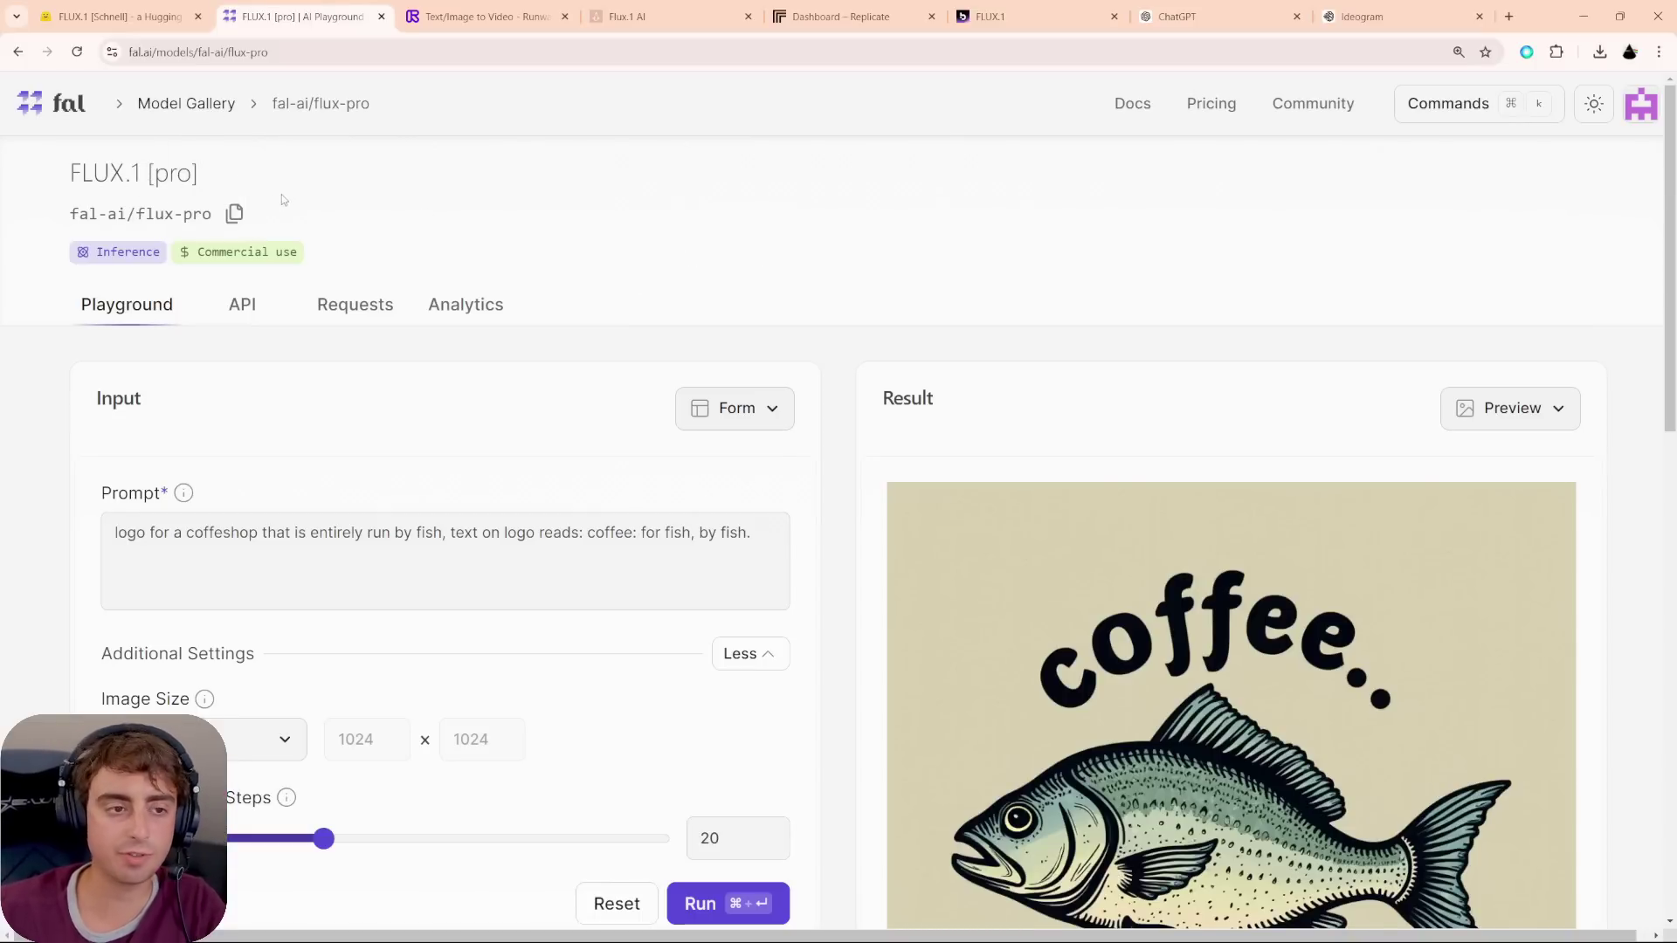
pyautogui.scroll(-5, 194, 446)
pyautogui.scroll(5, 611, 515)
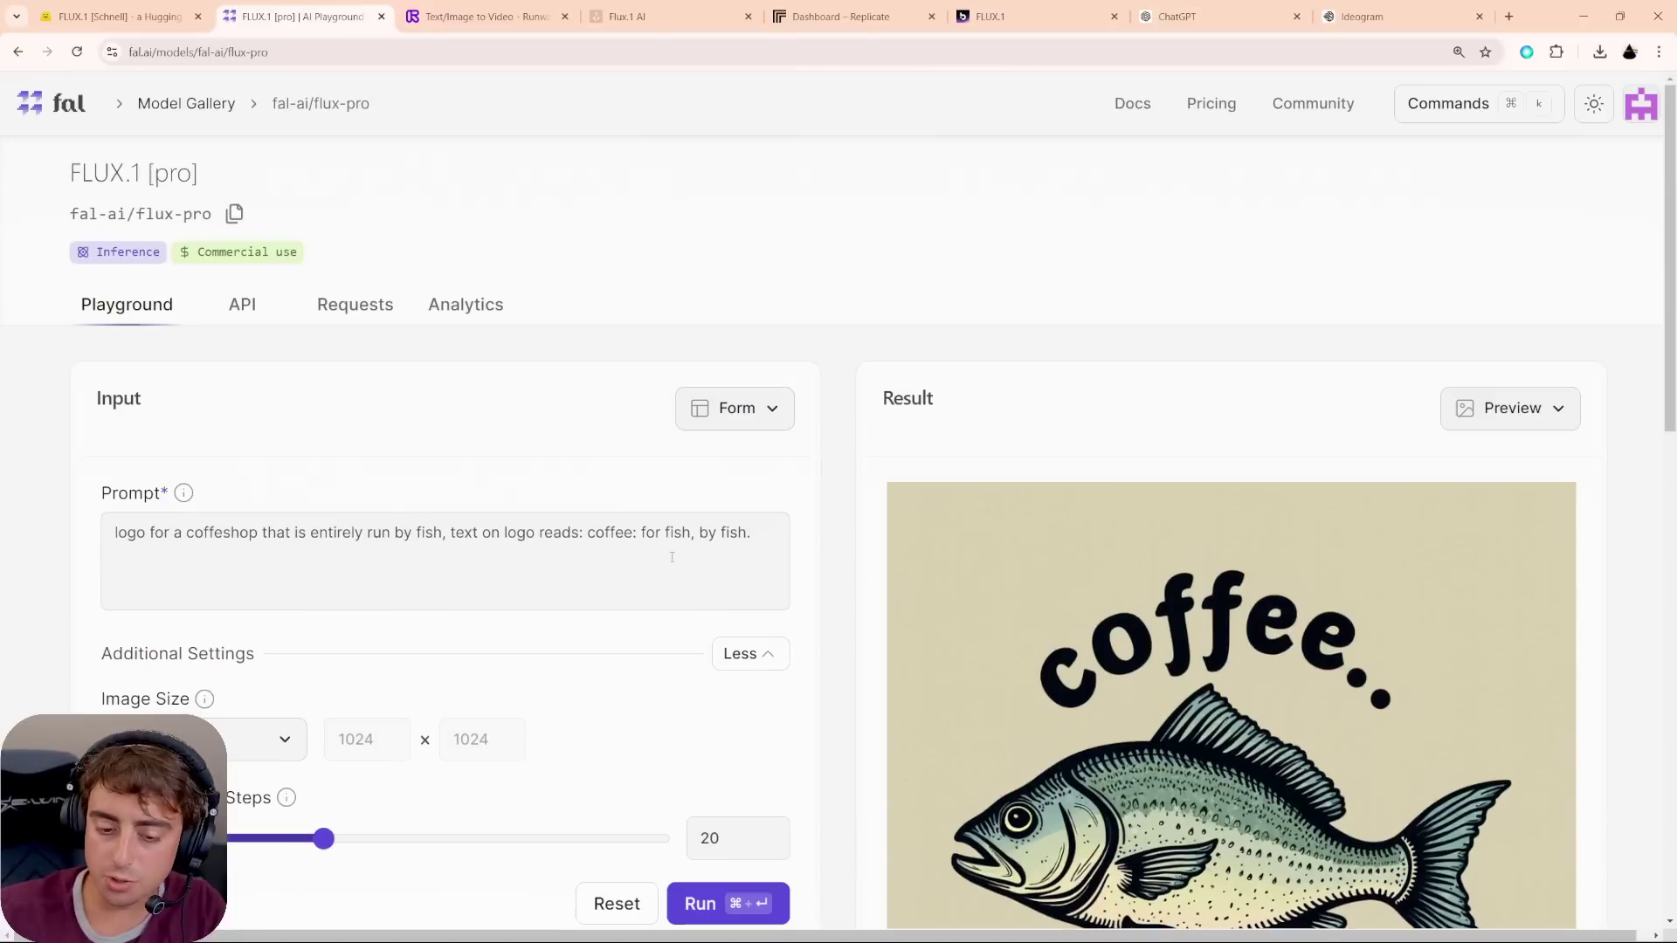
pyautogui.scroll(-8, 687, 524)
pyautogui.scroll(8, 701, 517)
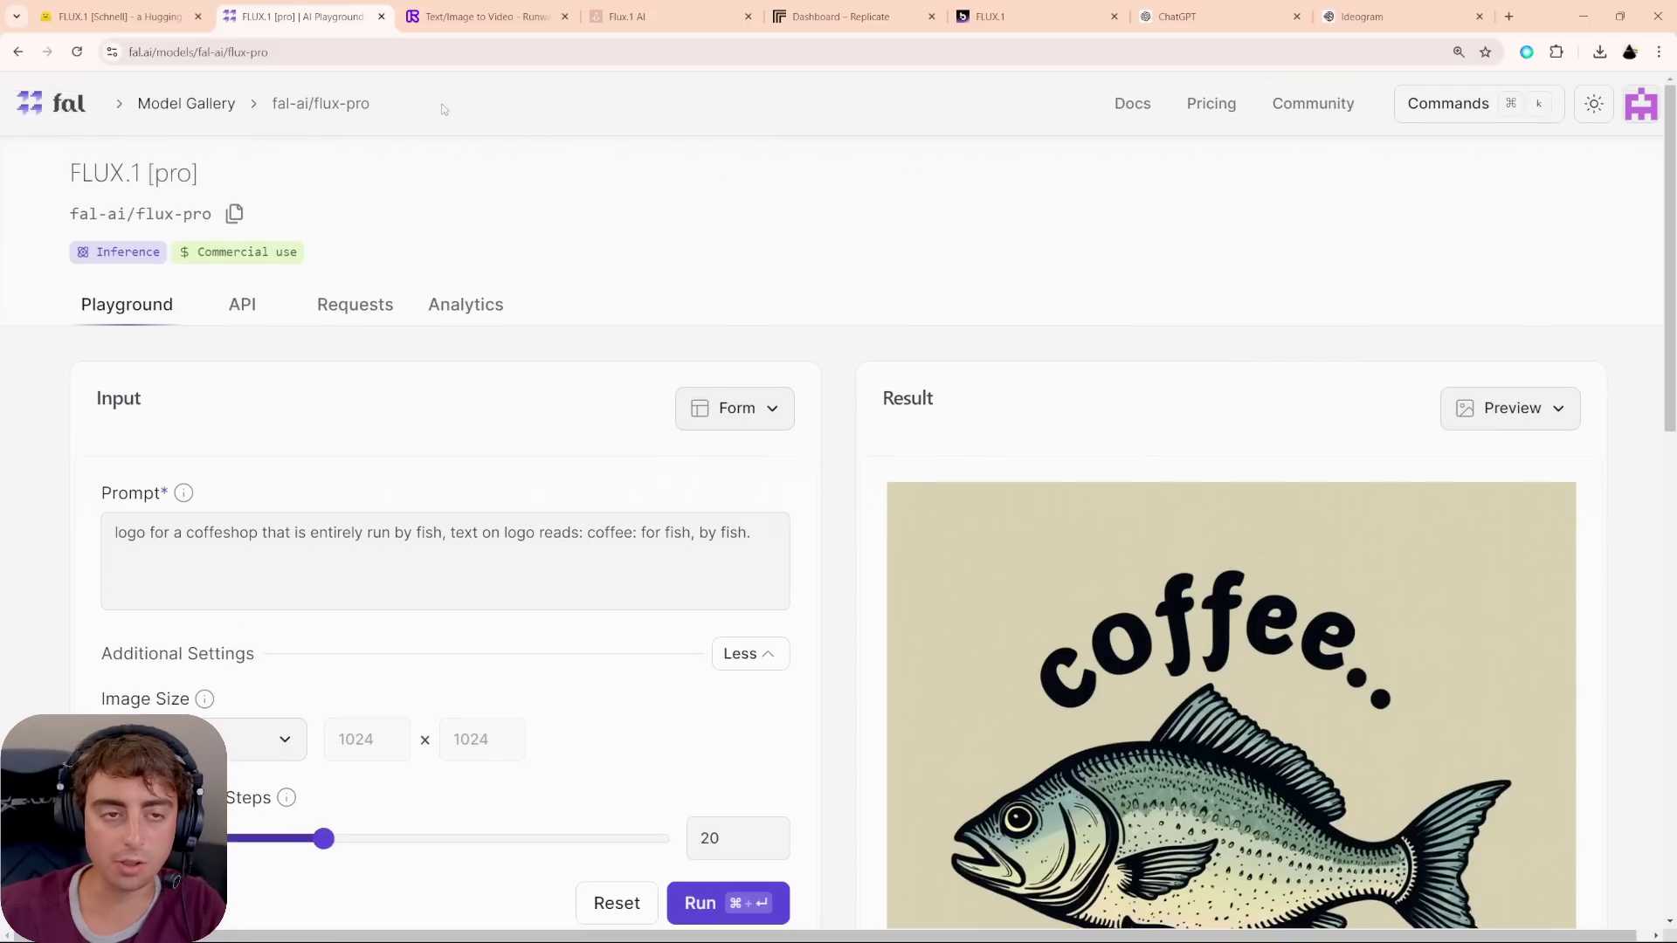
pyautogui.moveTo(646, 16); pyautogui.dragTo(472, 16)
# - Run 'image of a cat' on flux1.org and expand the Advanced Settings
pyautogui.scroll(-18, 475, 206)
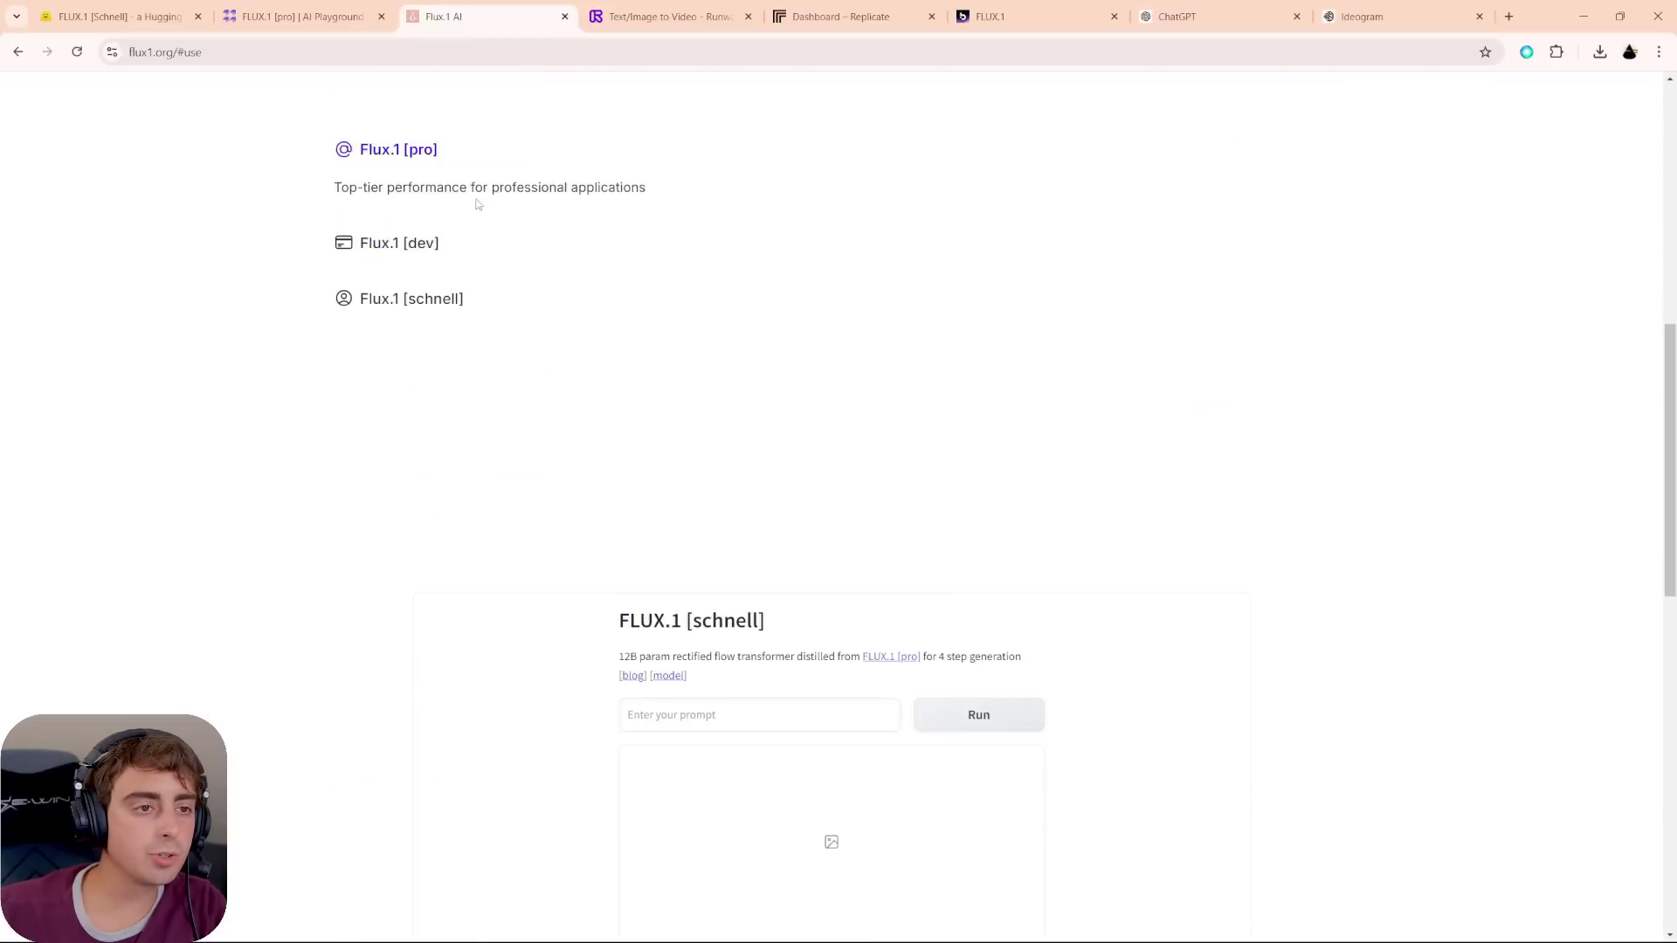
pyautogui.scroll(6, 789, 270)
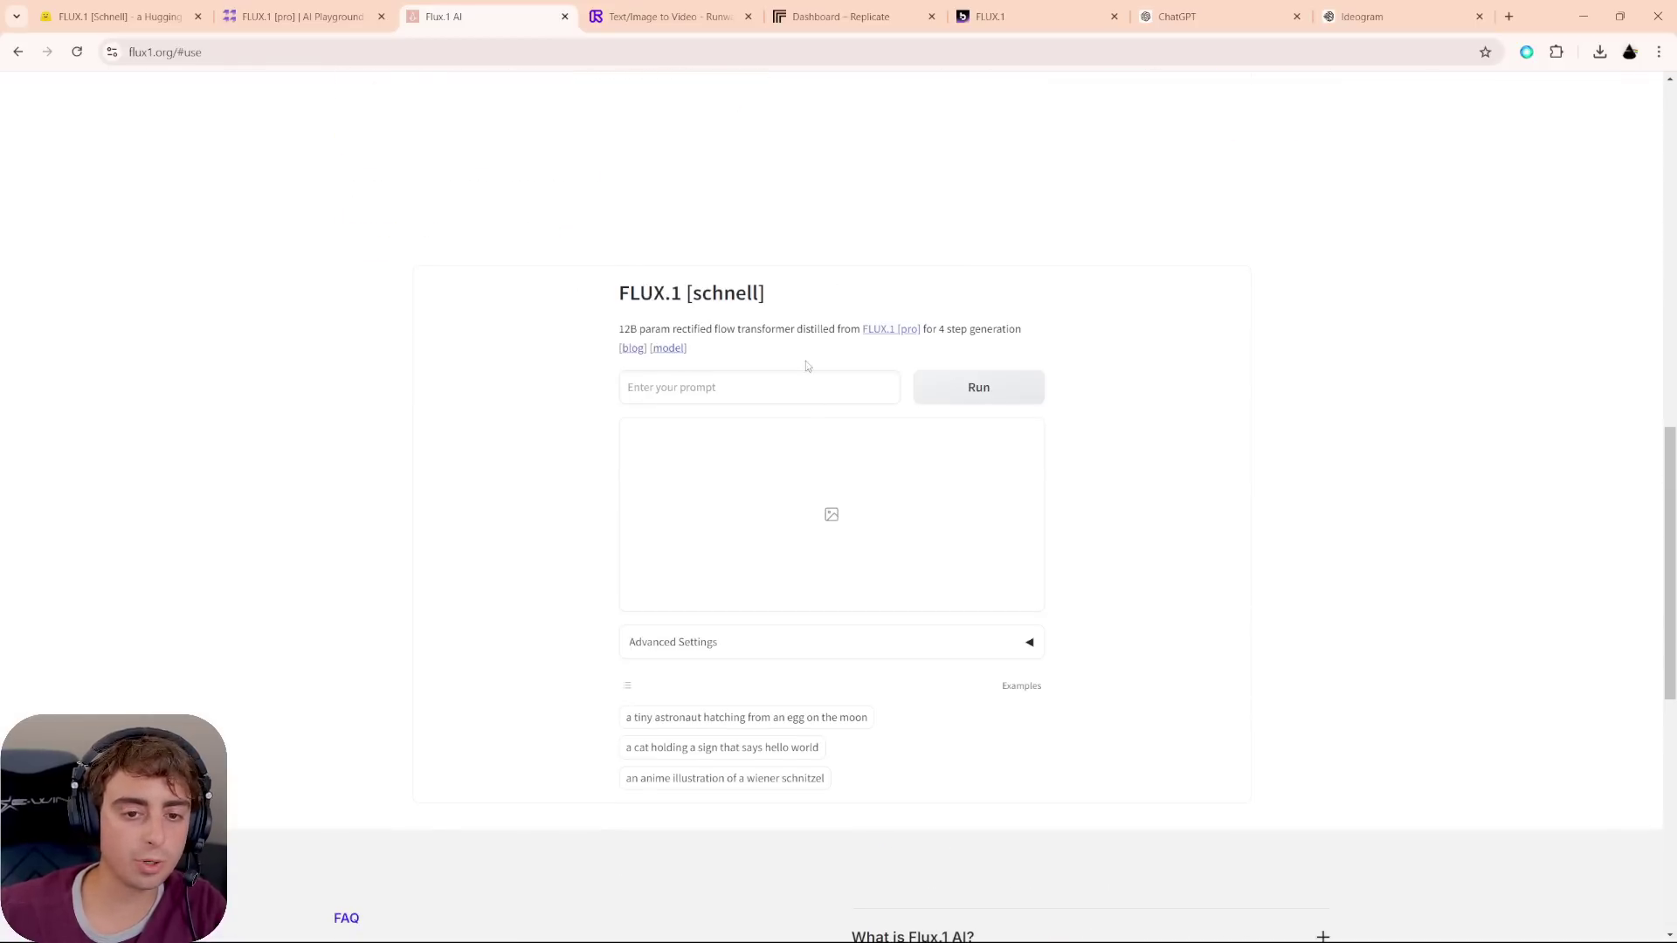
pyautogui.write('image of a cat')
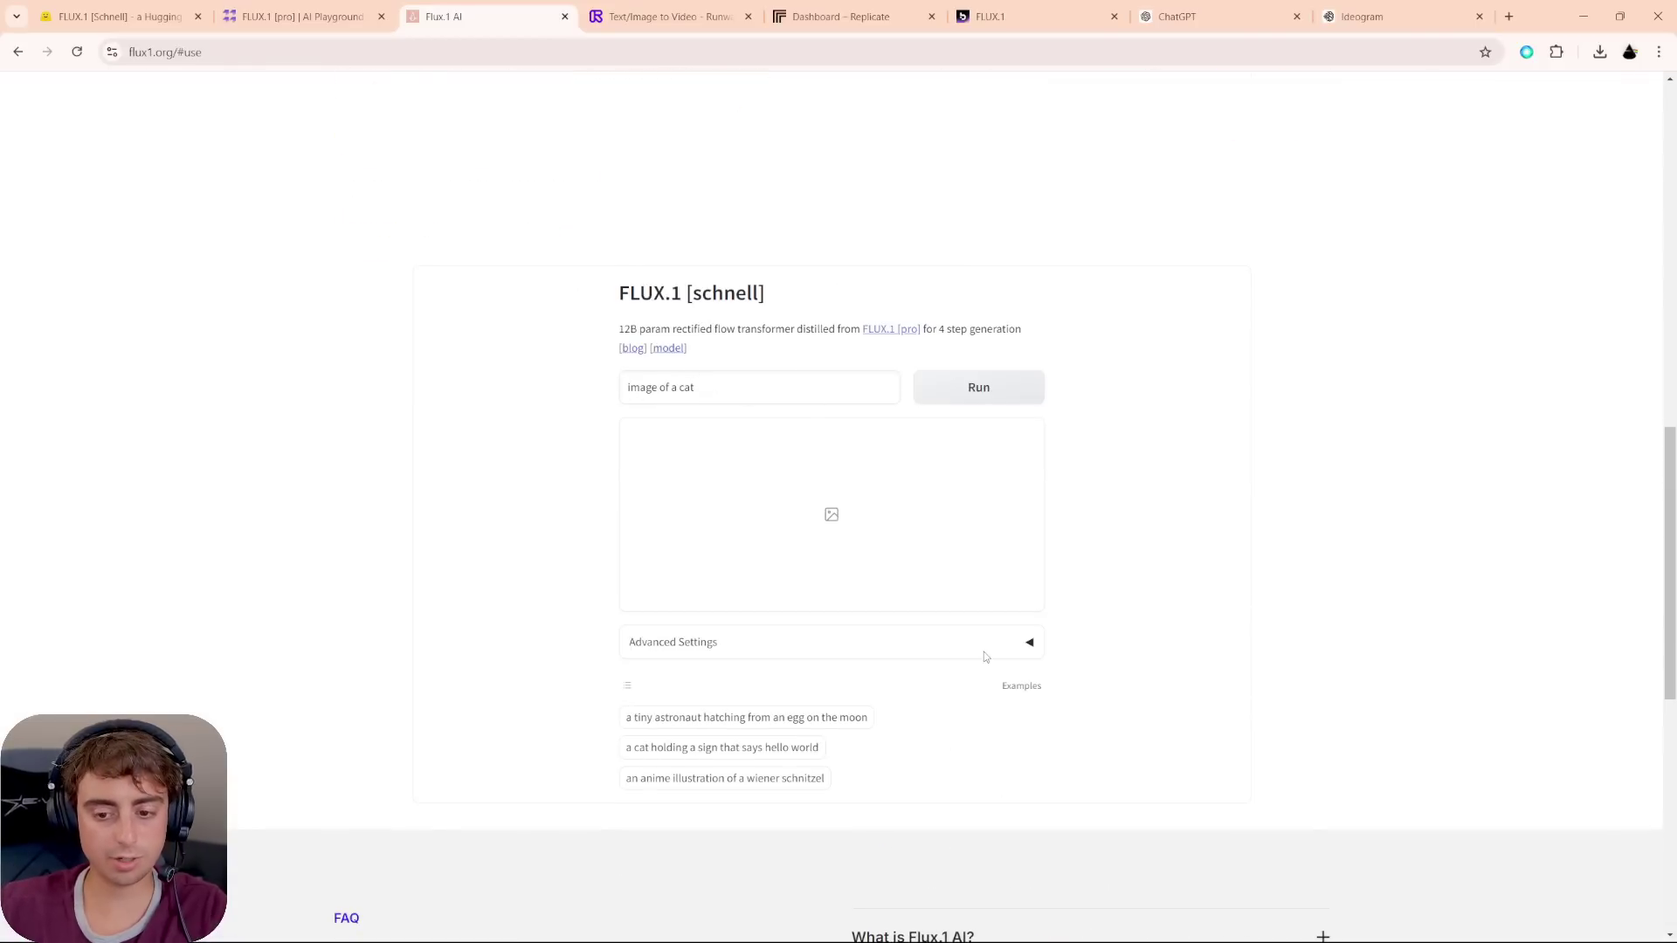
pyautogui.click(1031, 645)
pyautogui.click(997, 393)
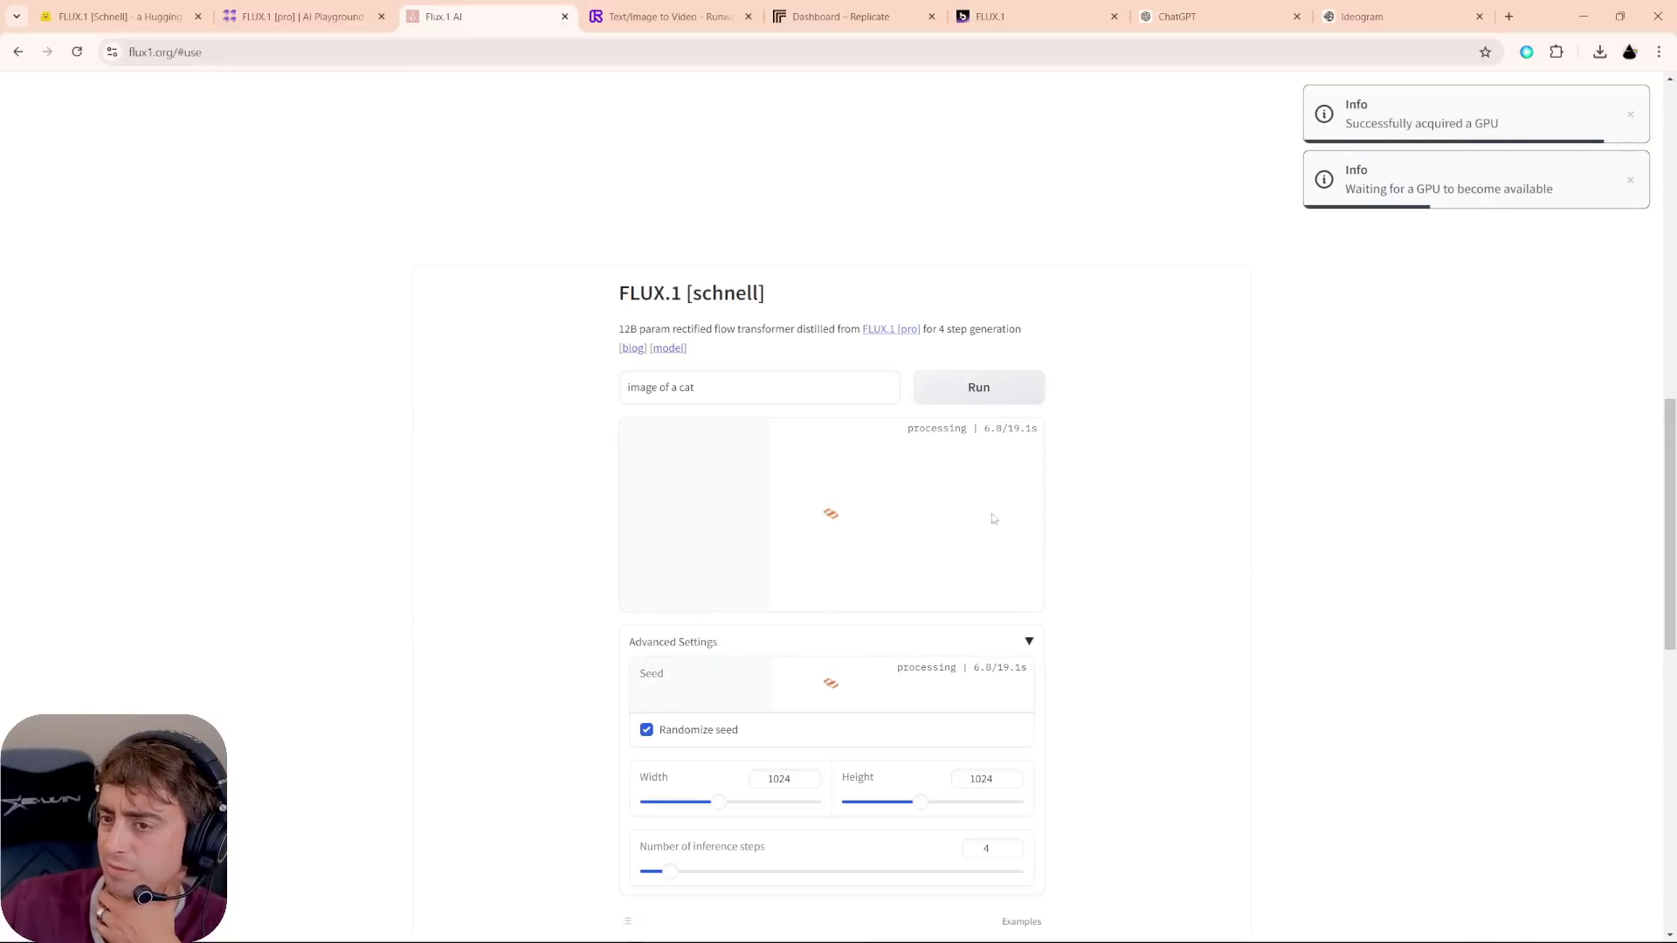
# - Highlight '[schnell]' in the page title and scroll to review the generated image
pyautogui.moveTo(768, 304); pyautogui.dragTo(682, 307)
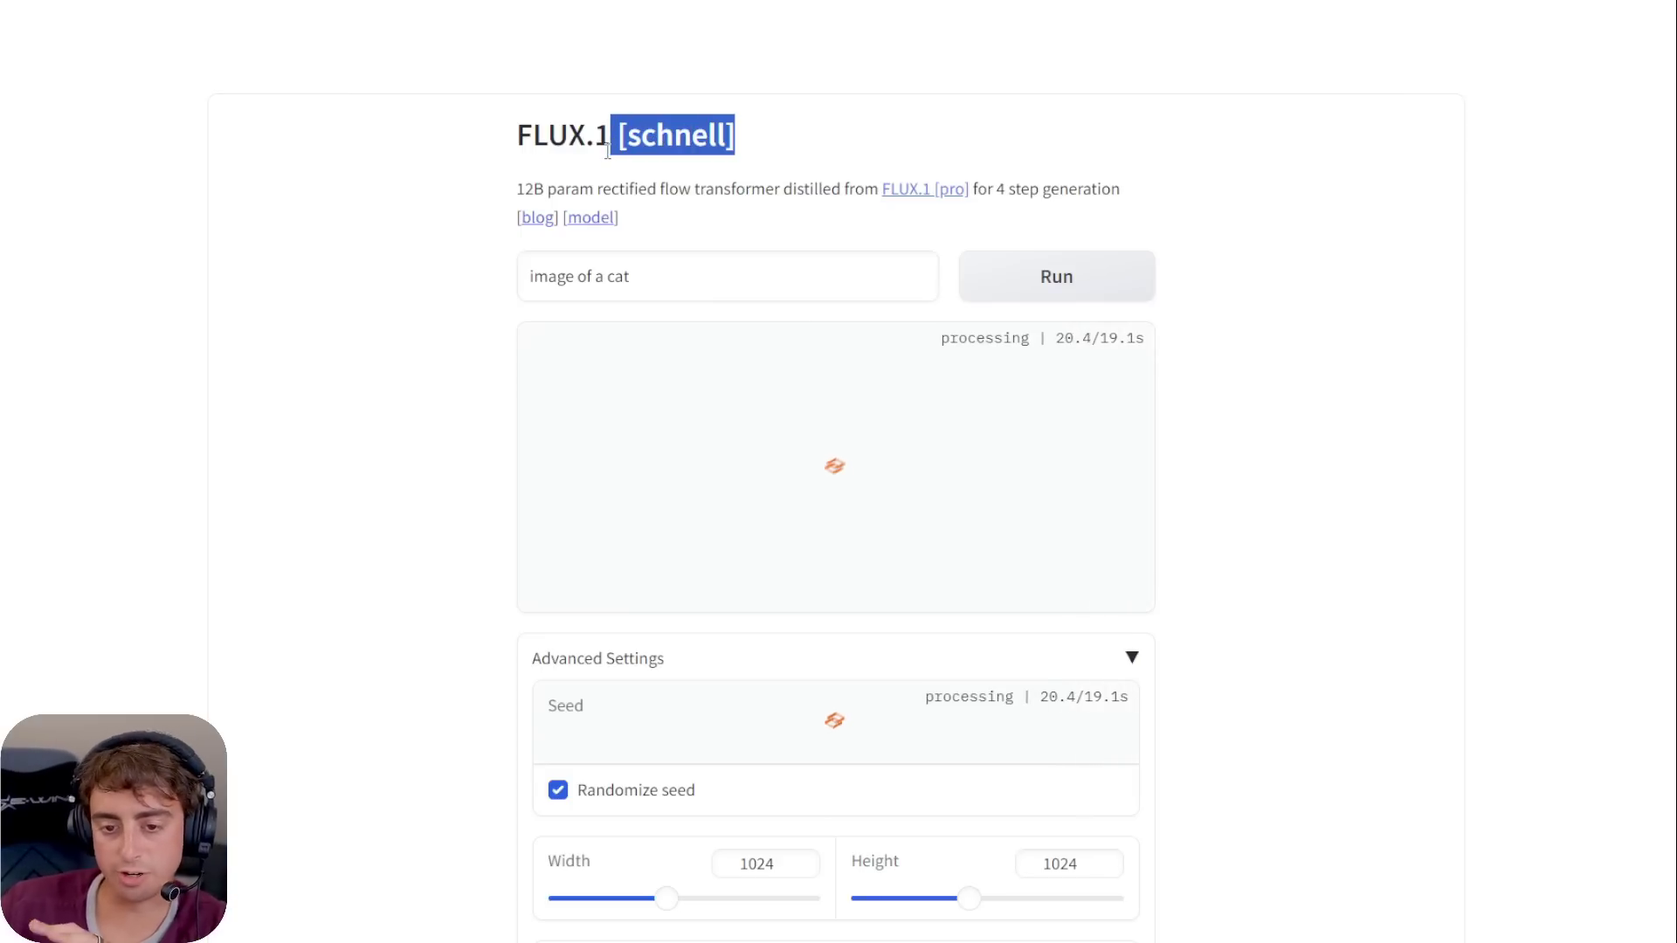
pyautogui.click(872, 154)
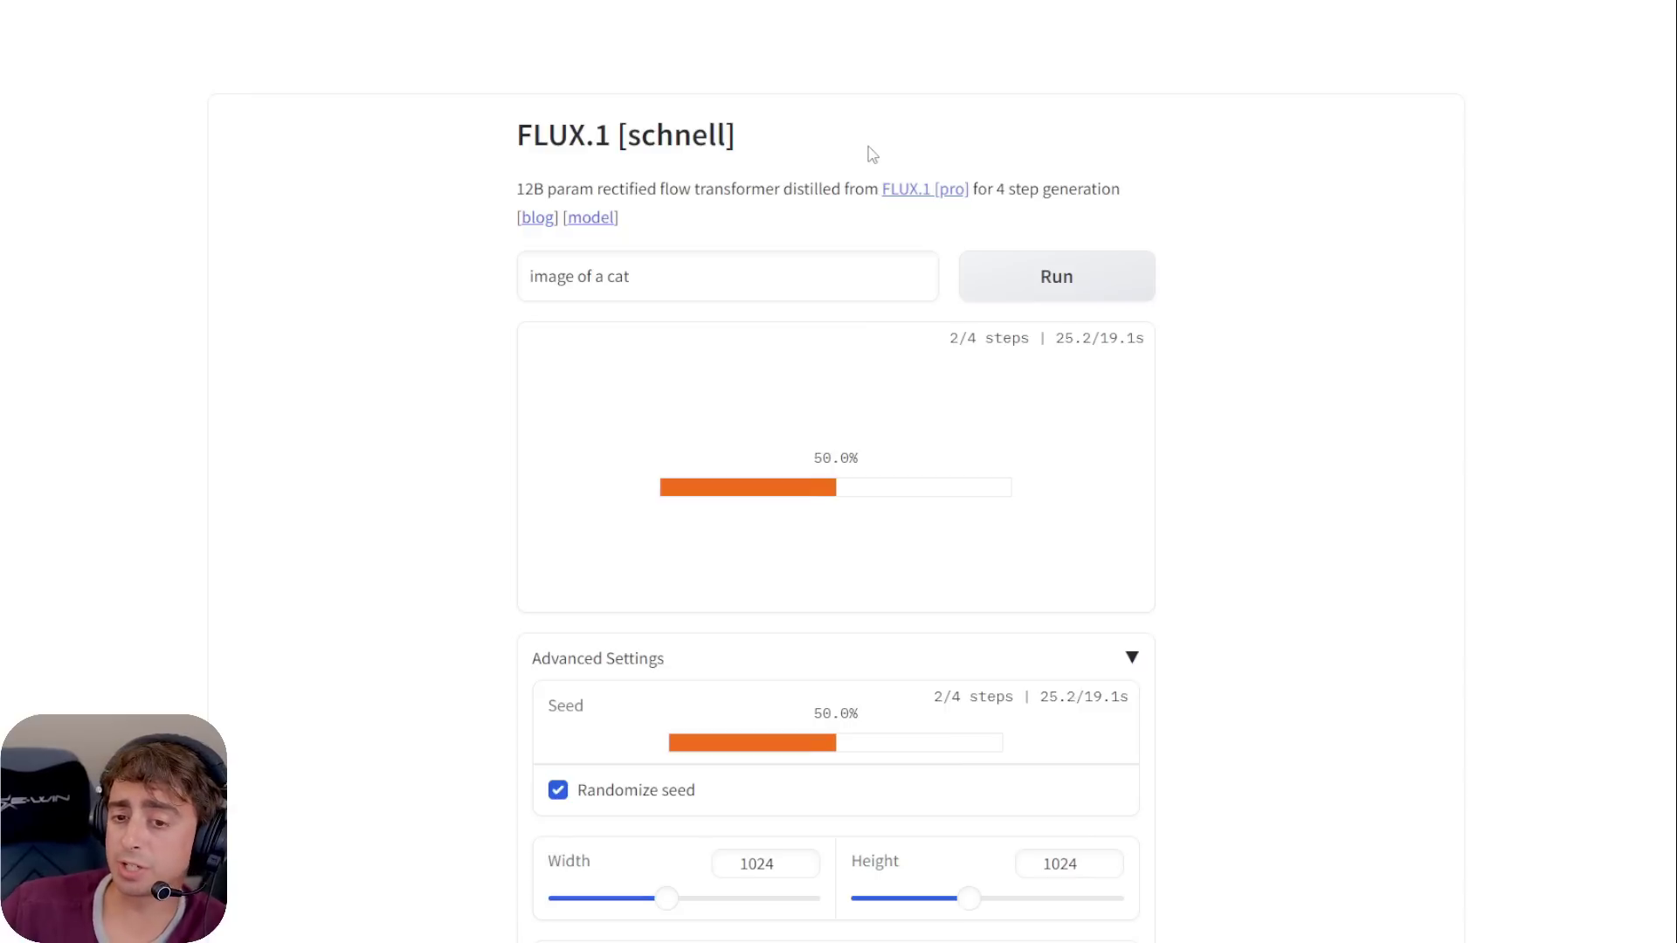
pyautogui.scroll(-9, 928, 629)
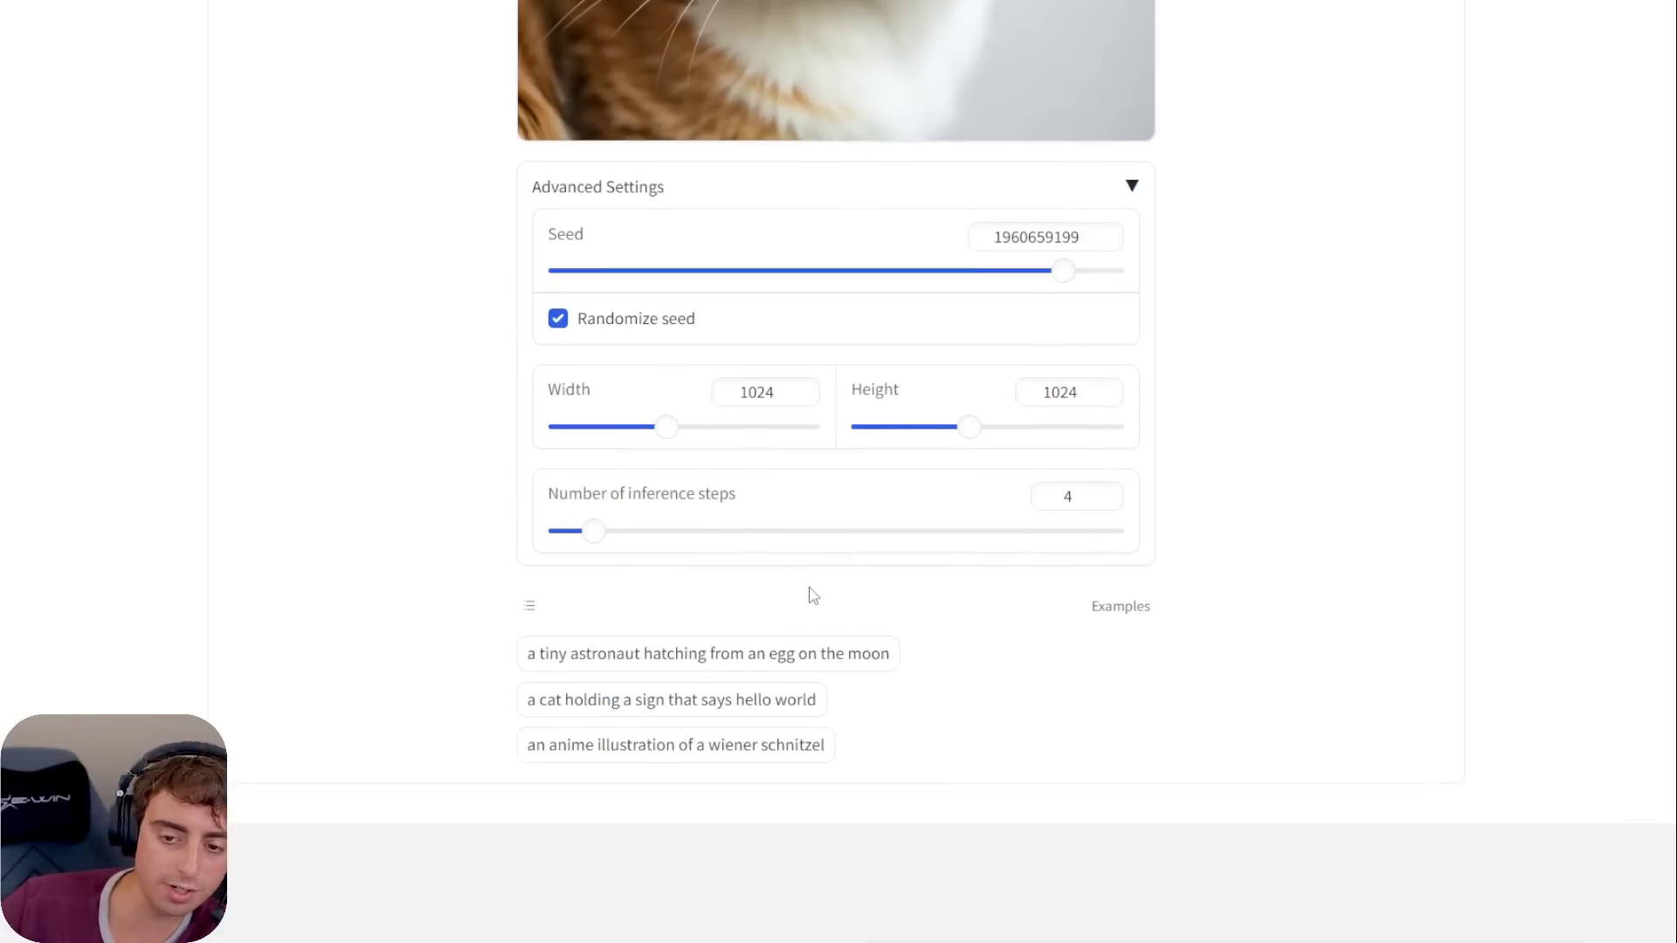
pyautogui.scroll(9, 809, 591)
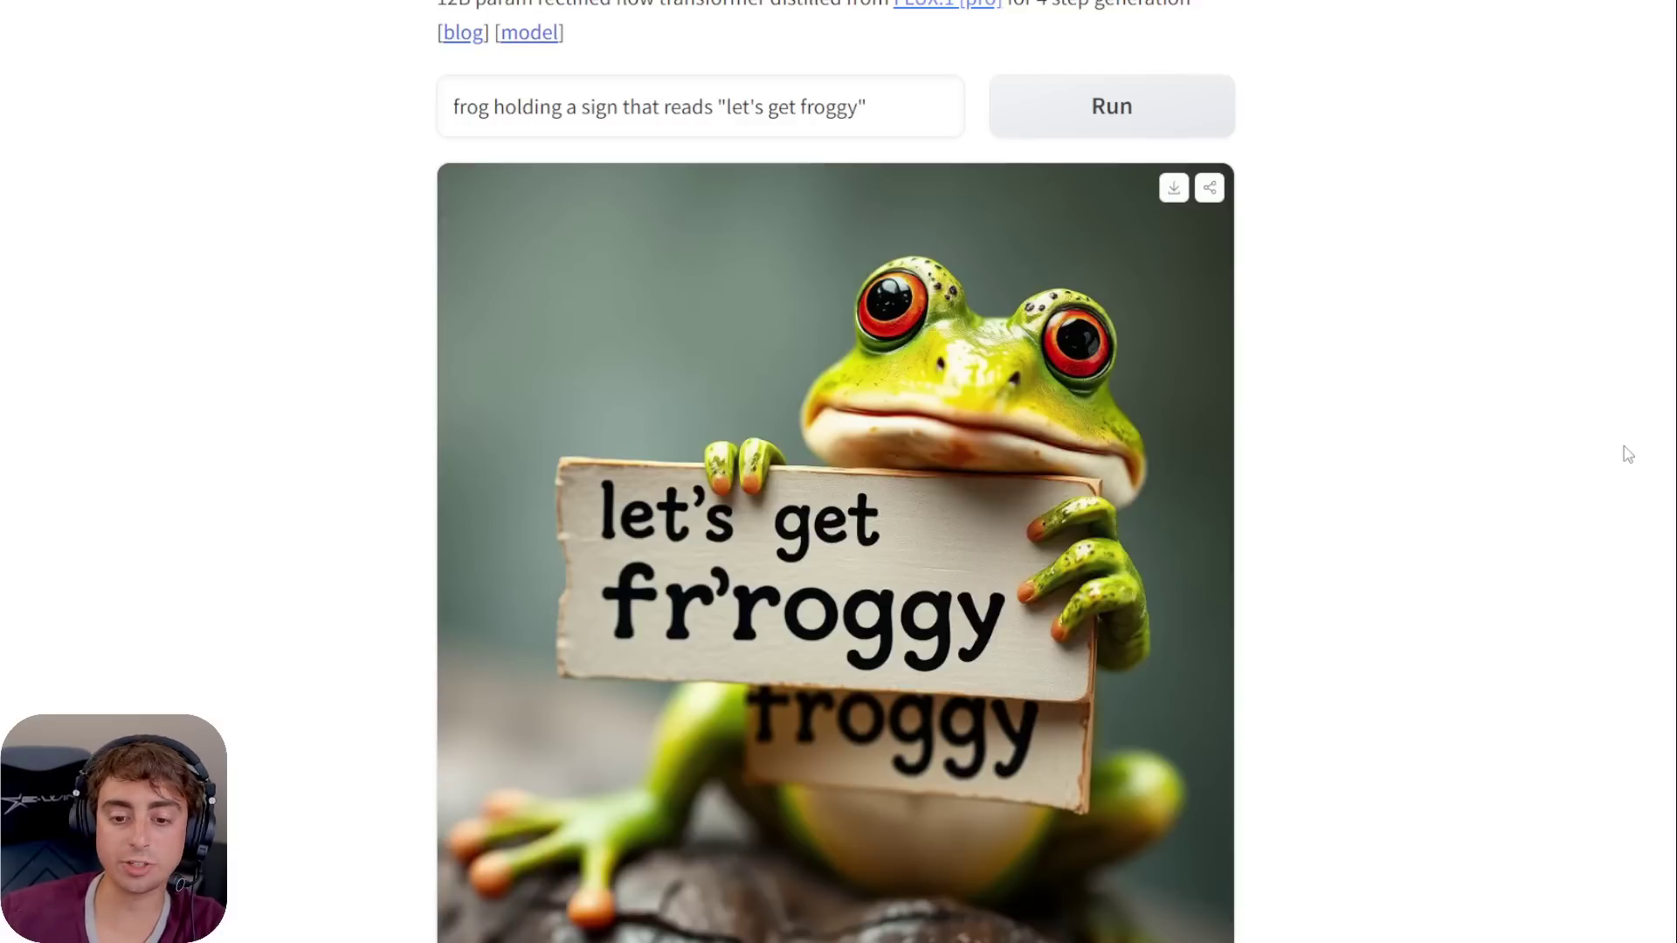
# - Reveal the seed, size and step settings, then regenerate the frog sign image
pyautogui.scroll(-3, 1067, 707)
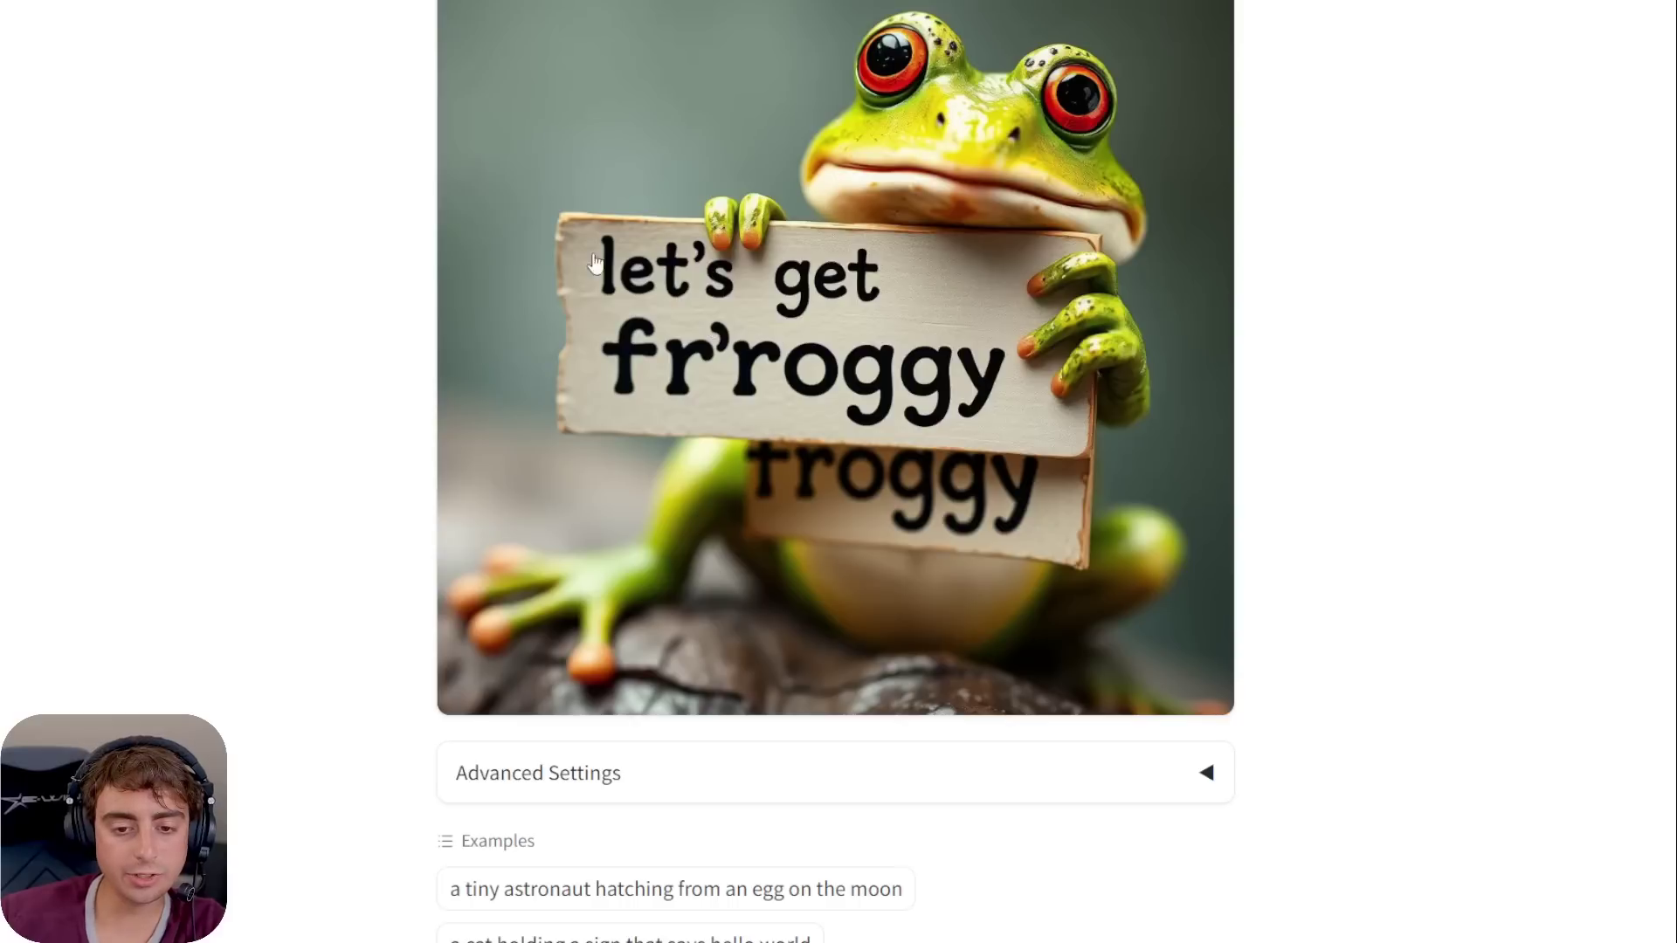
pyautogui.scroll(3, 717, 399)
pyautogui.scroll(-3, 839, 644)
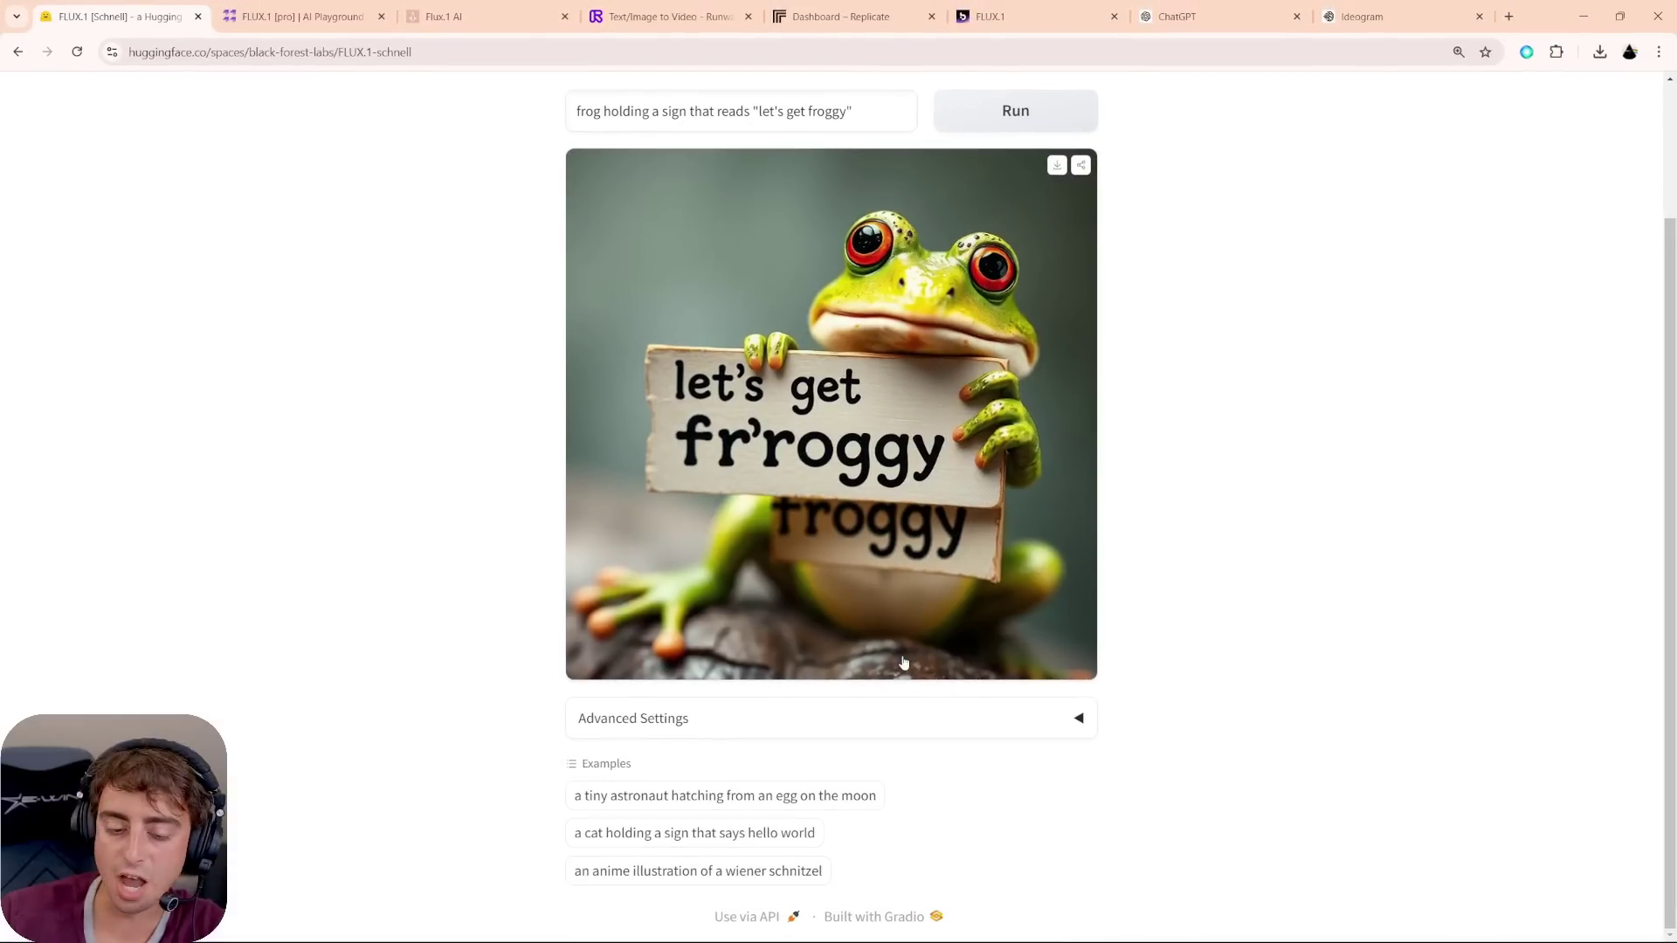
pyautogui.click(846, 718)
pyautogui.scroll(-5, 954, 734)
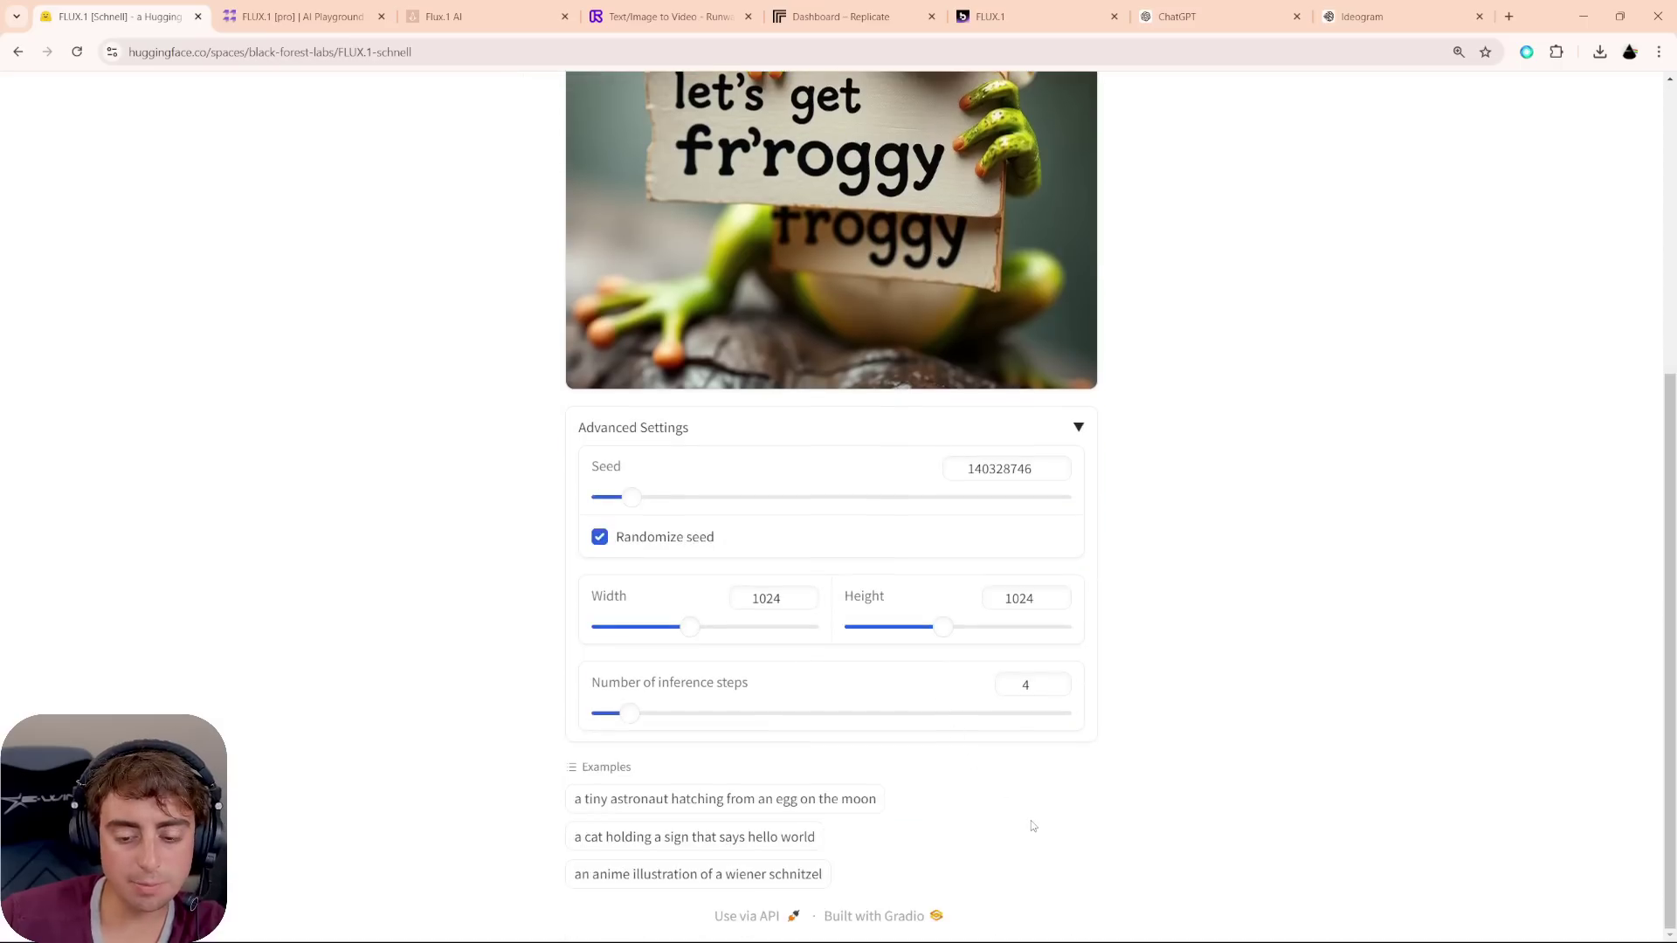
pyautogui.scroll(5, 1033, 825)
pyautogui.click(1013, 272)
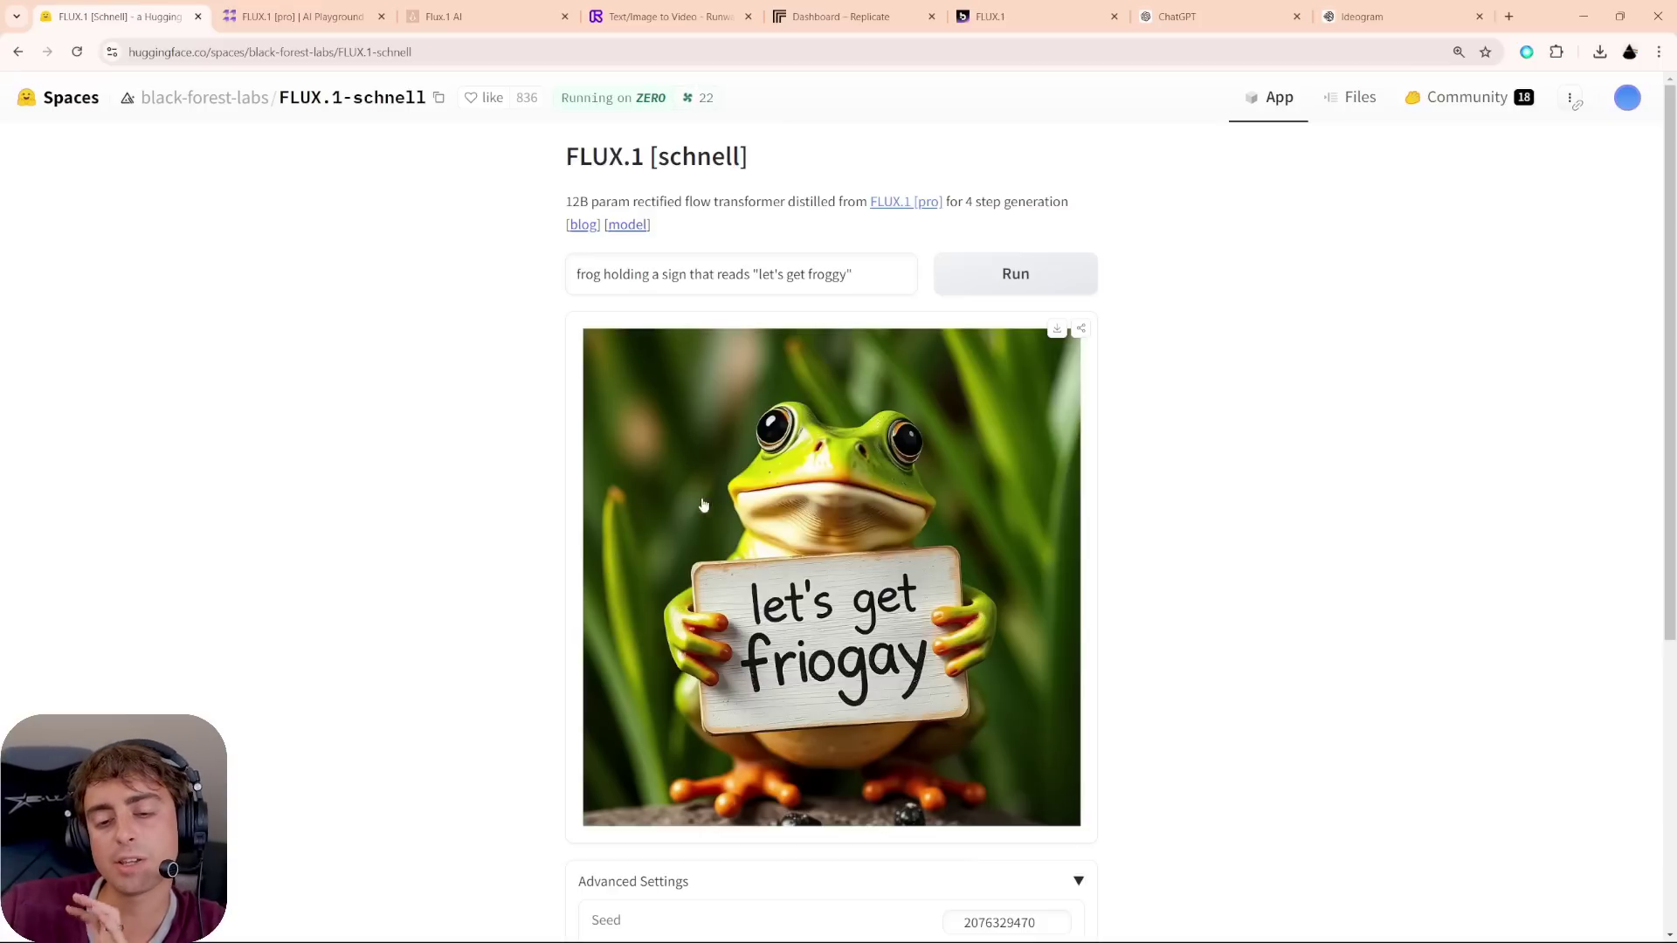
# - Replace the frog prompt with a close-up celebrity portrait prompt and generate it
pyautogui.moveTo(852, 276); pyautogui.dragTo(1, 276)
pyautogui.press('BackSpace')
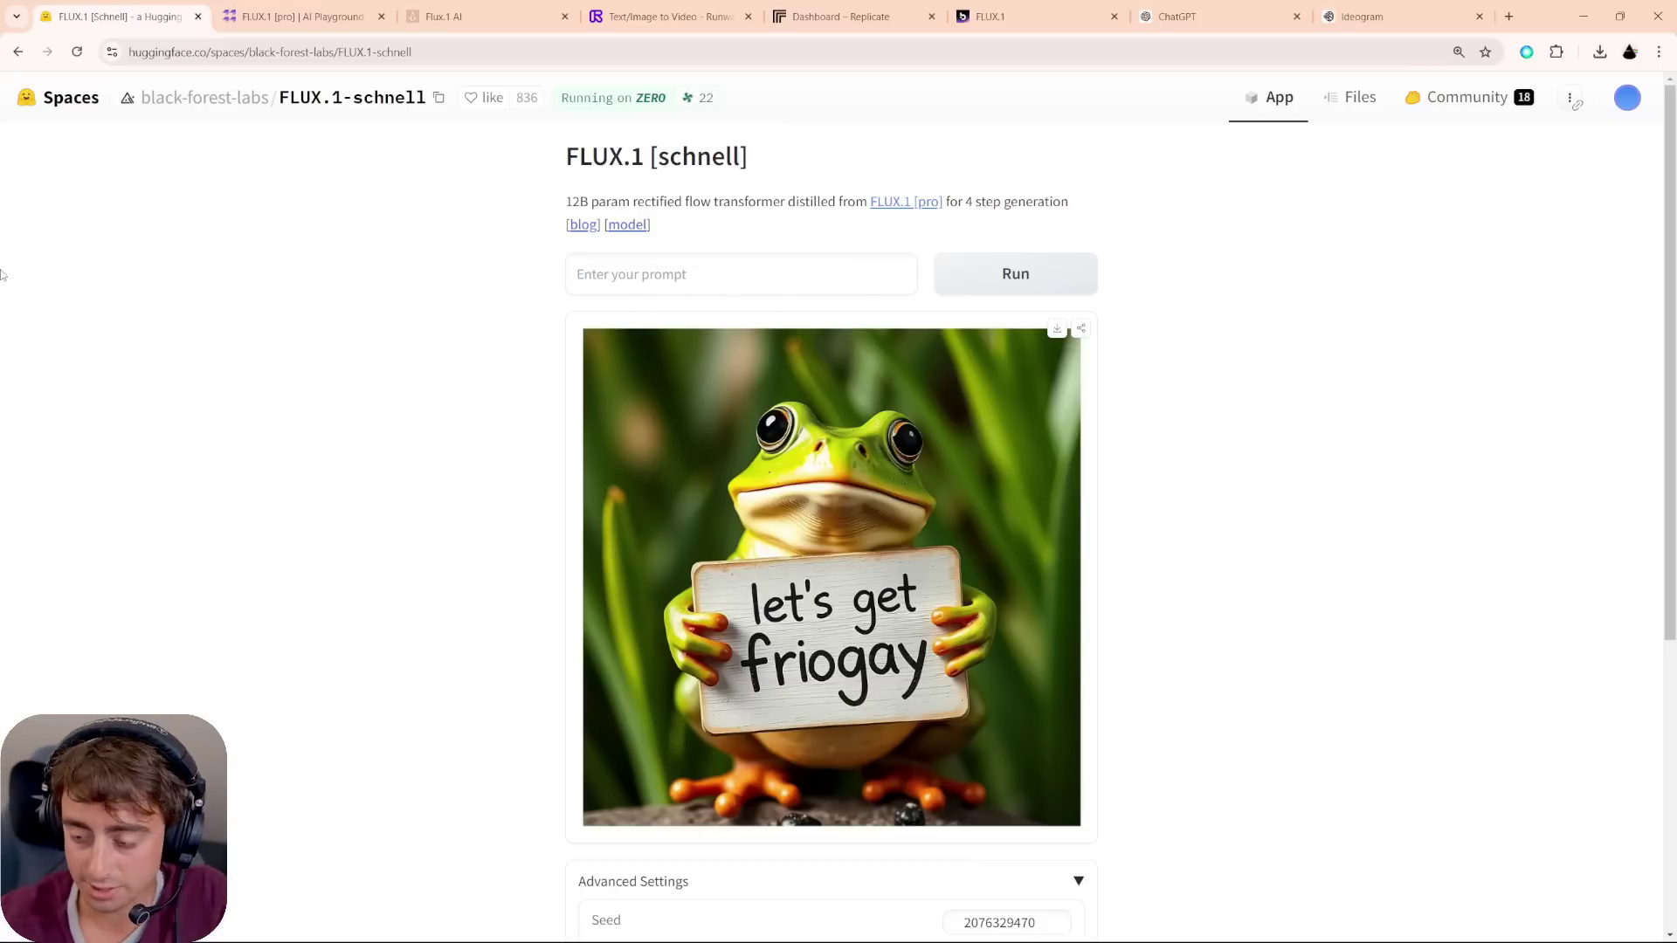
pyautogui.write('close up of morgan freeman')
pyautogui.press('Return')
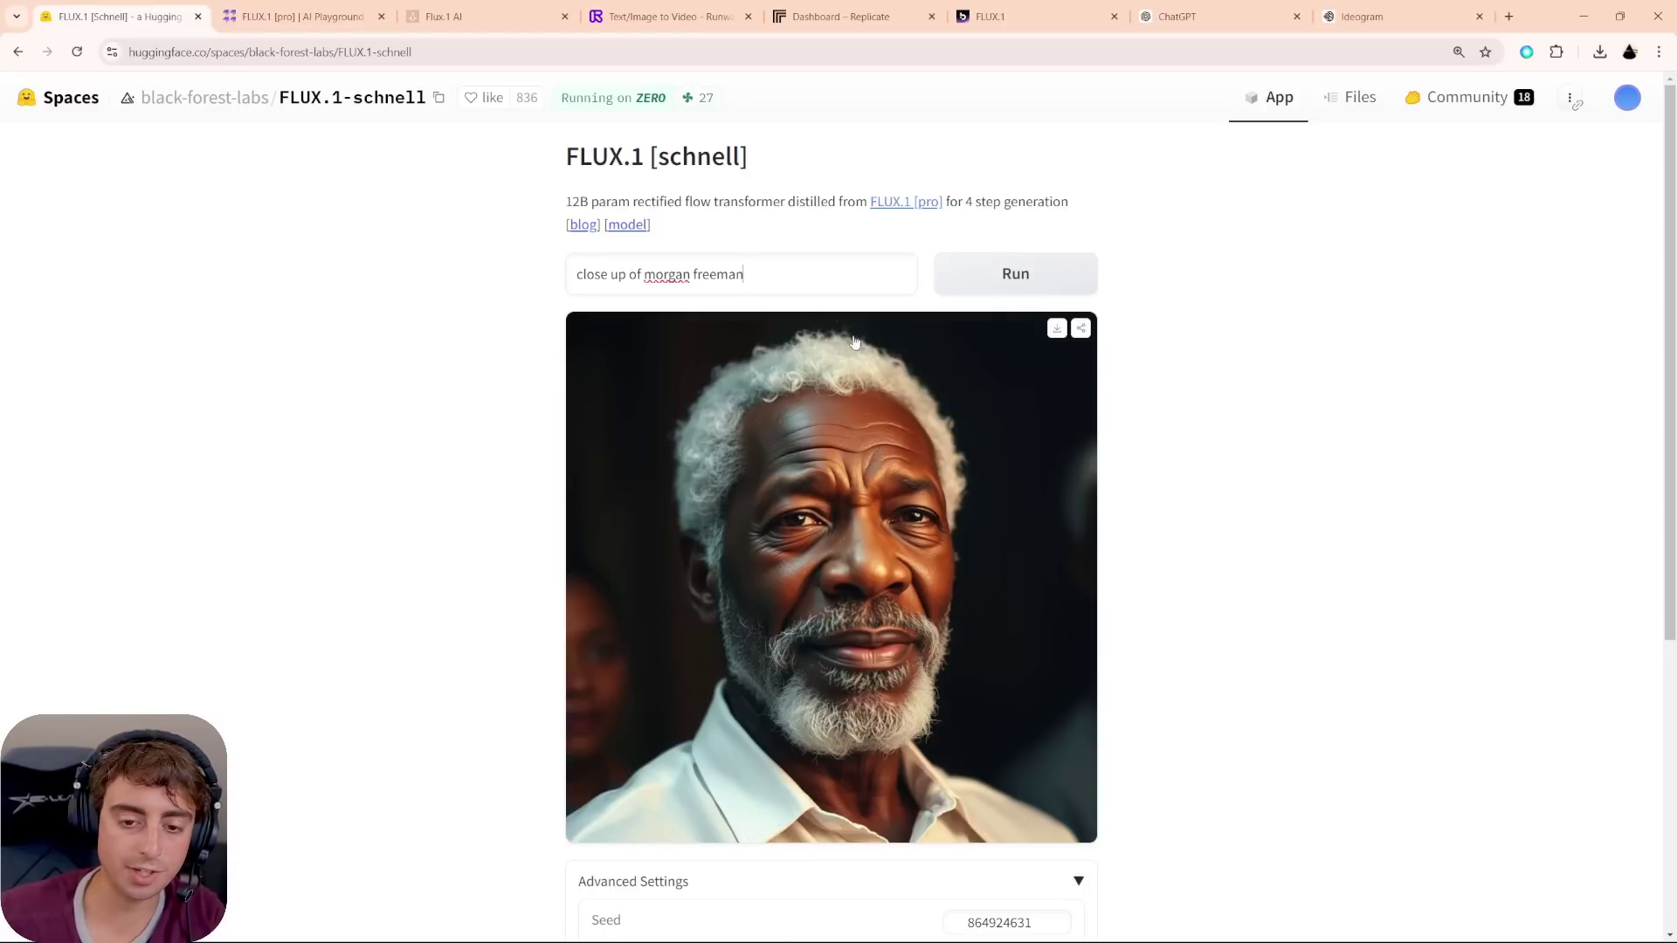
# - Load the tiny astronaut, cat holding hello world, and wiener schnitzel example prompts
pyautogui.scroll(-5, 794, 276)
pyautogui.click(661, 810)
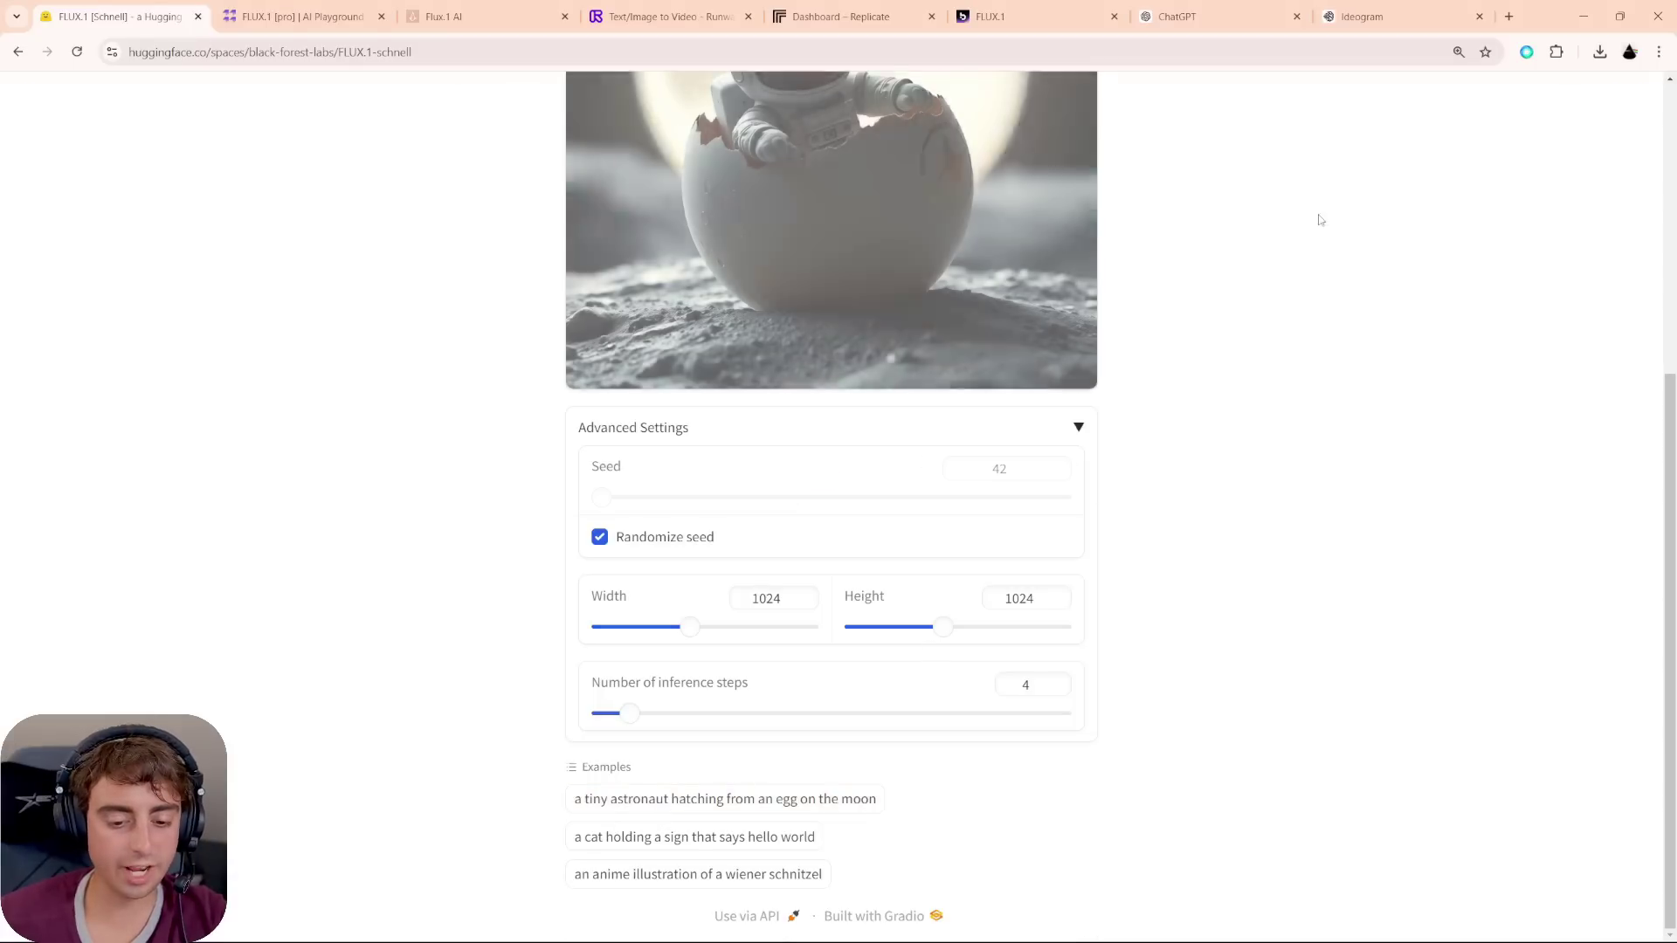
pyautogui.scroll(4, 1266, 329)
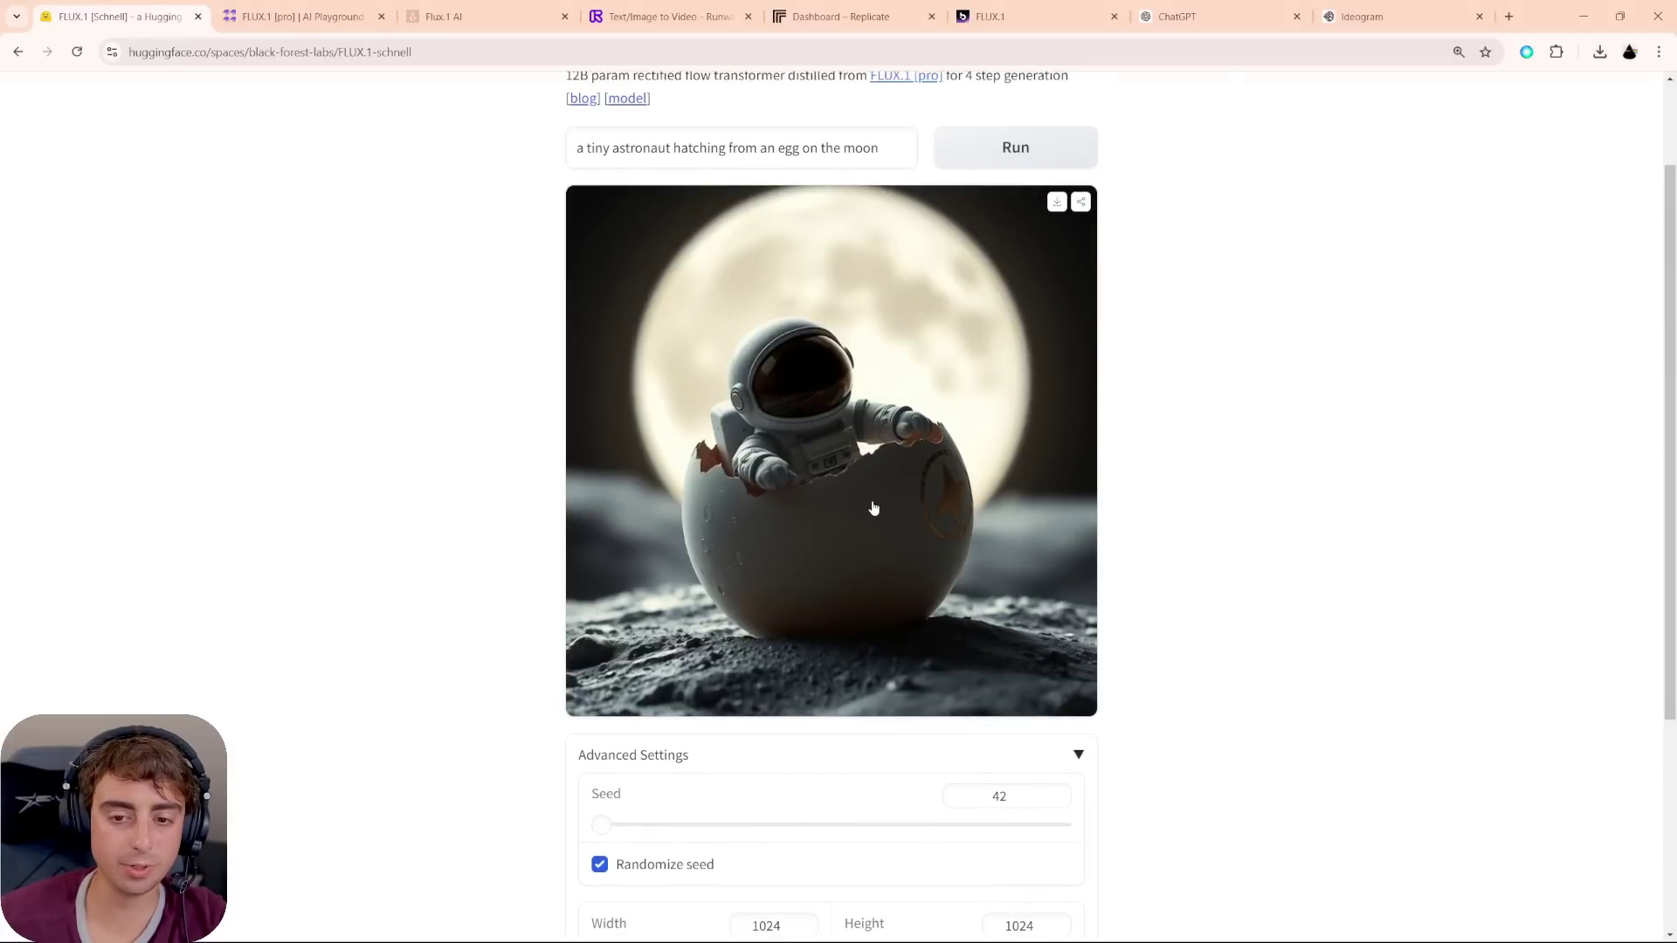
pyautogui.scroll(-4, 860, 524)
pyautogui.click(709, 868)
pyautogui.scroll(5, 1092, 650)
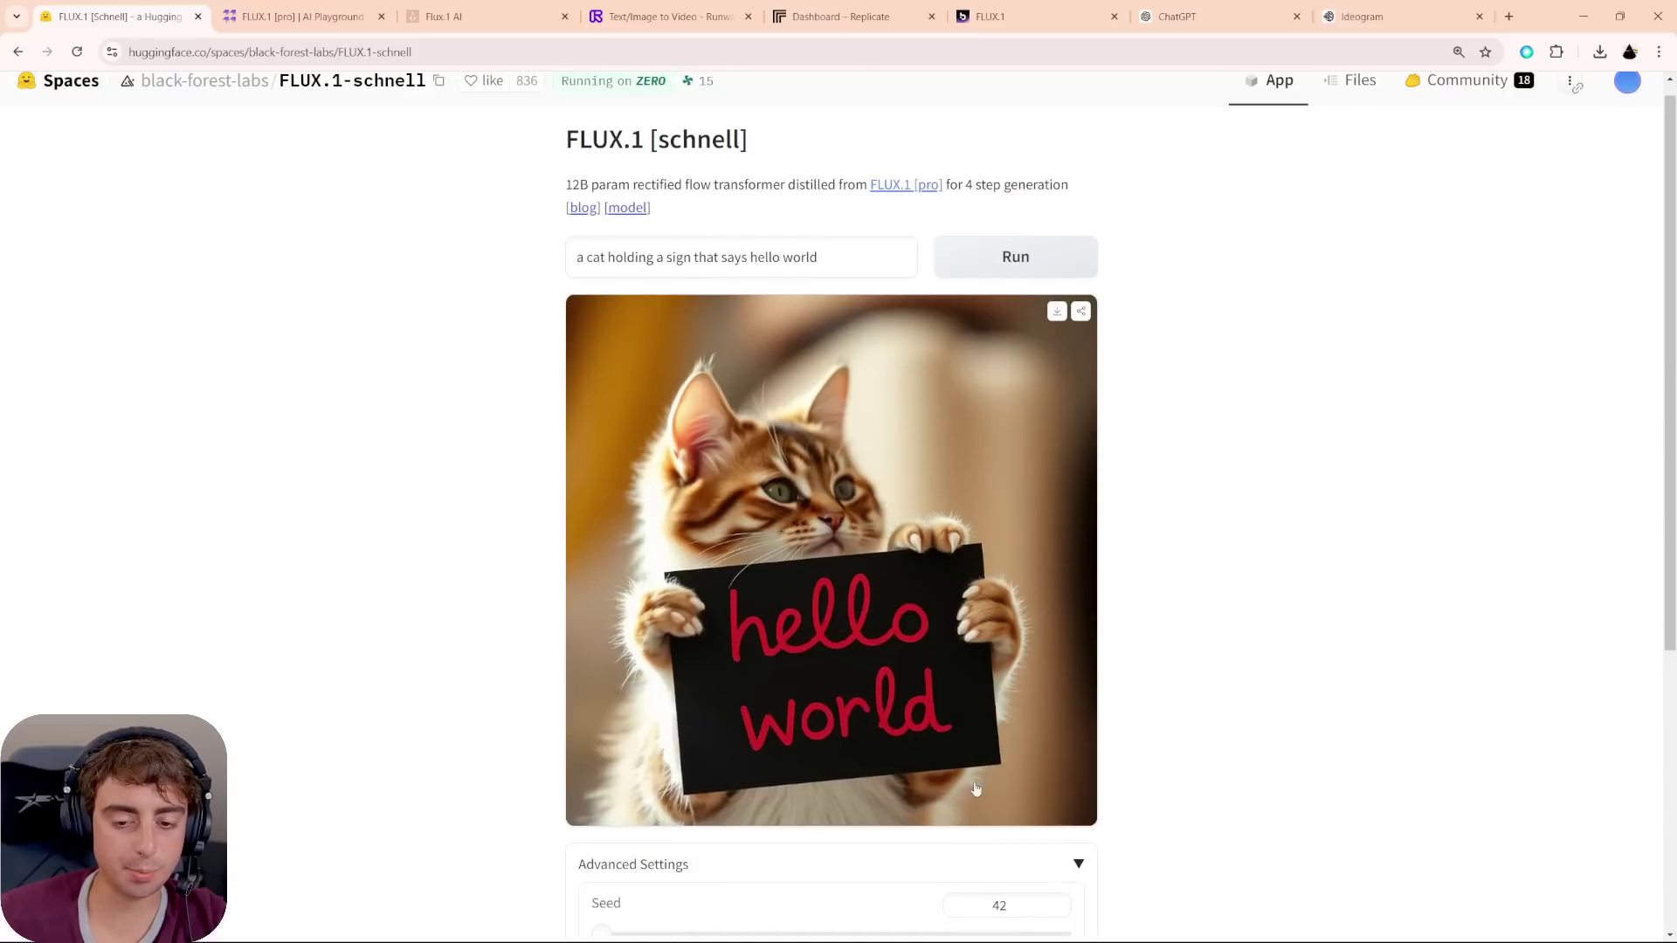
pyautogui.scroll(-5, 970, 795)
pyautogui.click(699, 874)
pyautogui.scroll(3, 1025, 593)
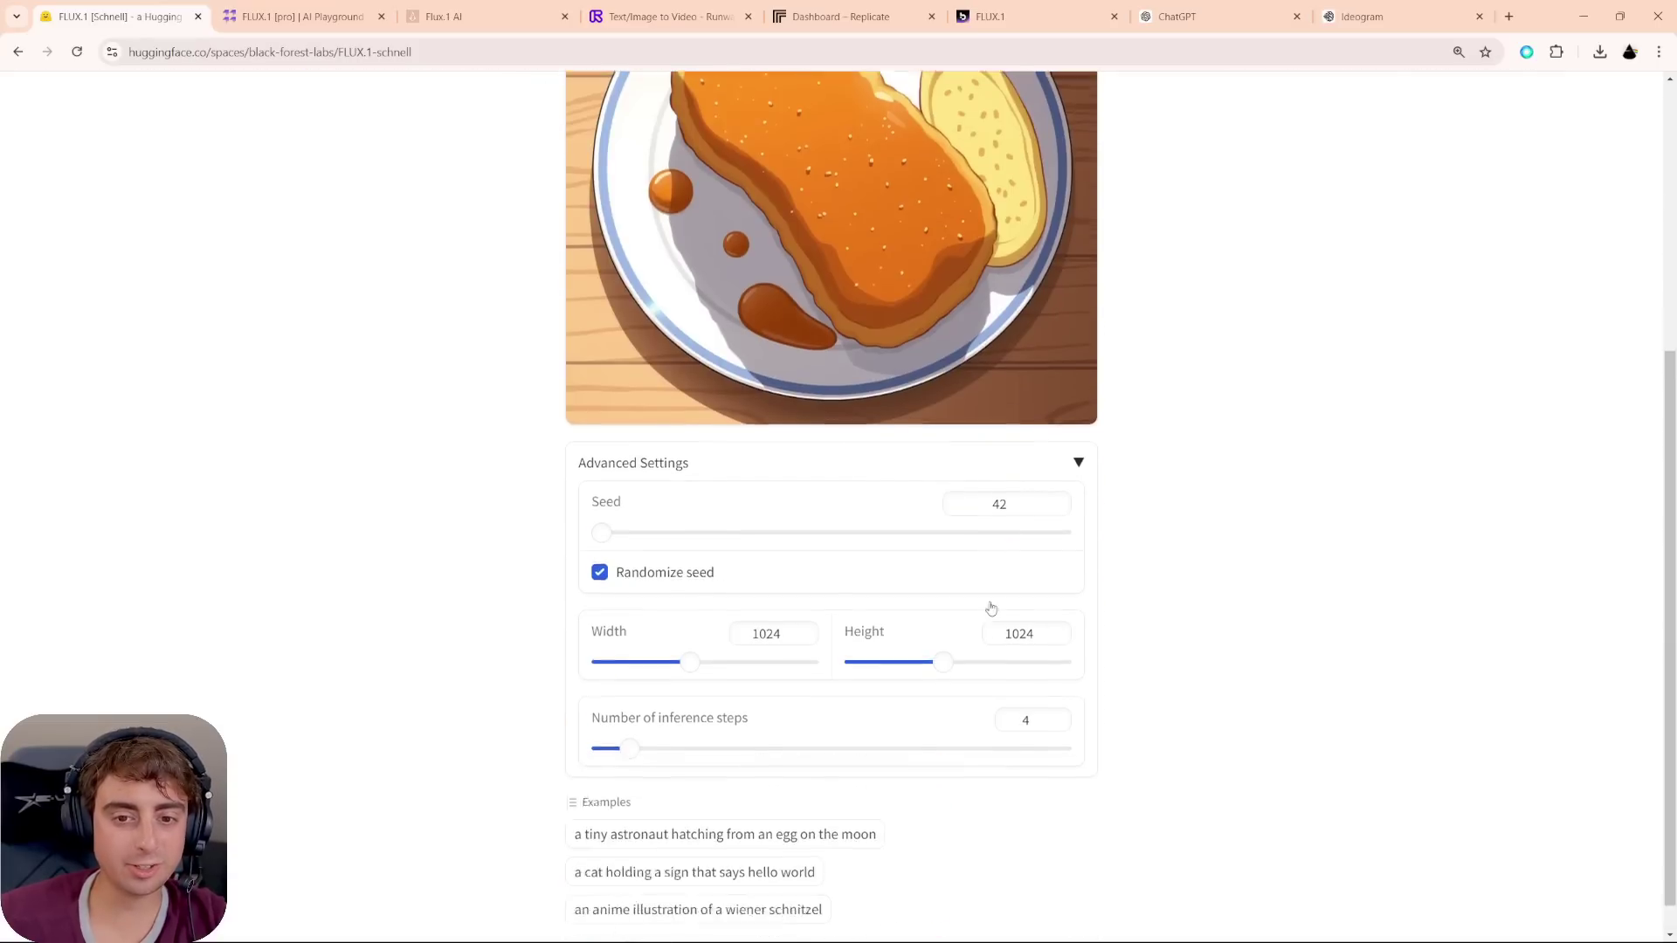
pyautogui.click(768, 876)
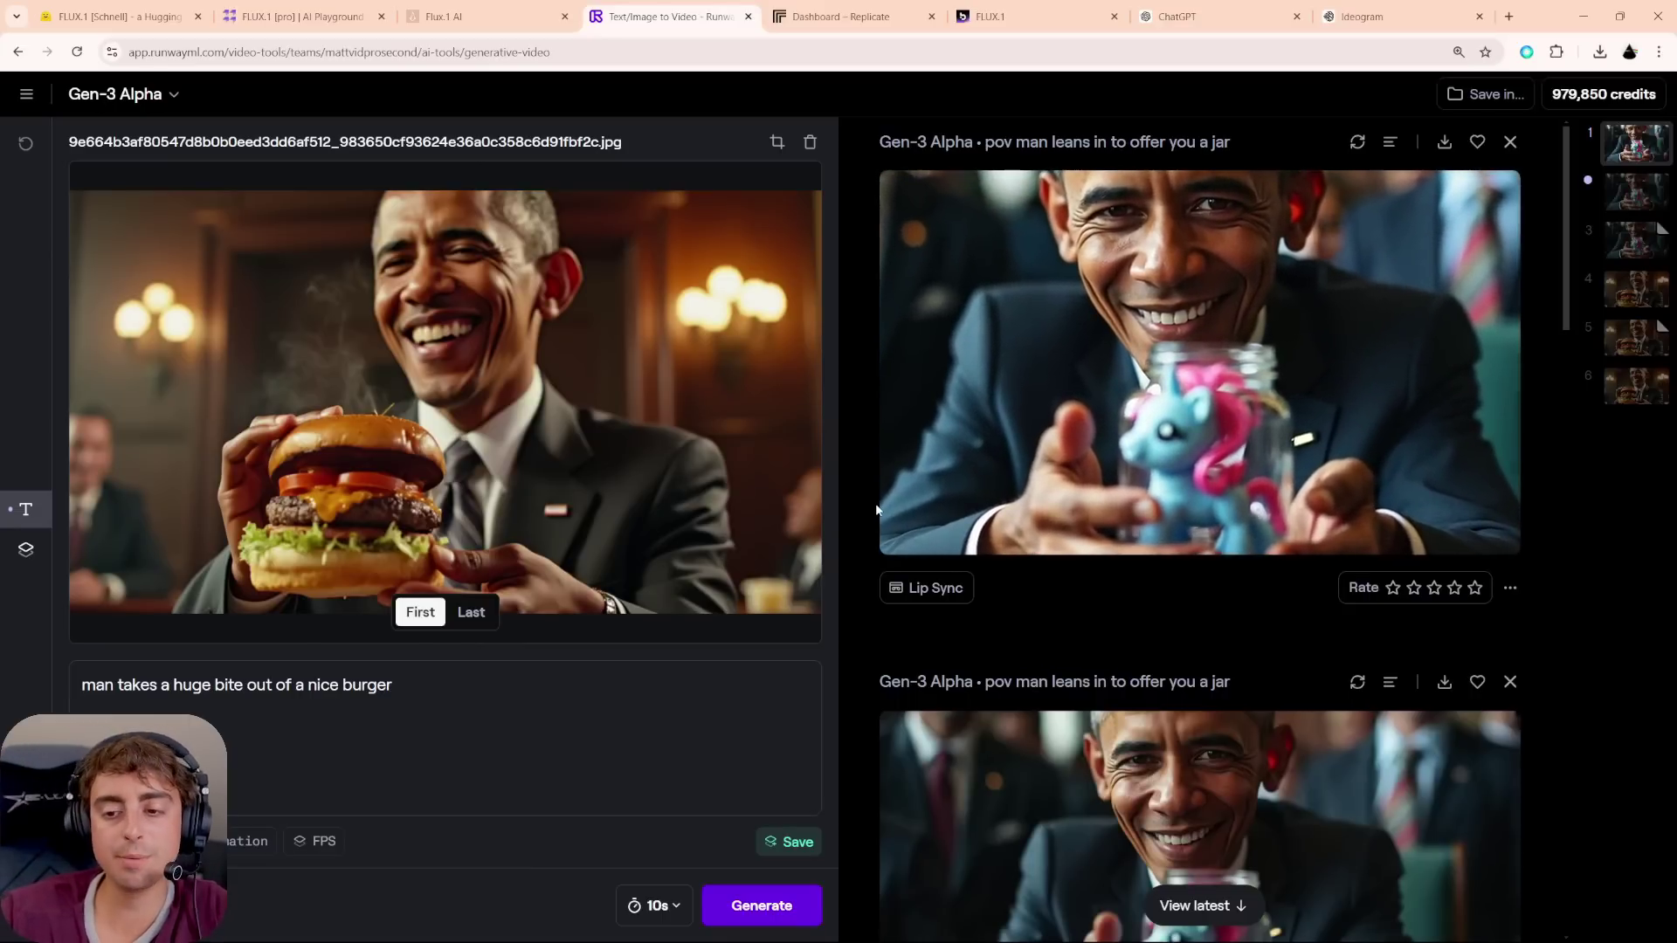
# - Play the Gen-3 burger-bite videos, then go to Replicate's model Explore page
pyautogui.scroll(-10, 1041, 580)
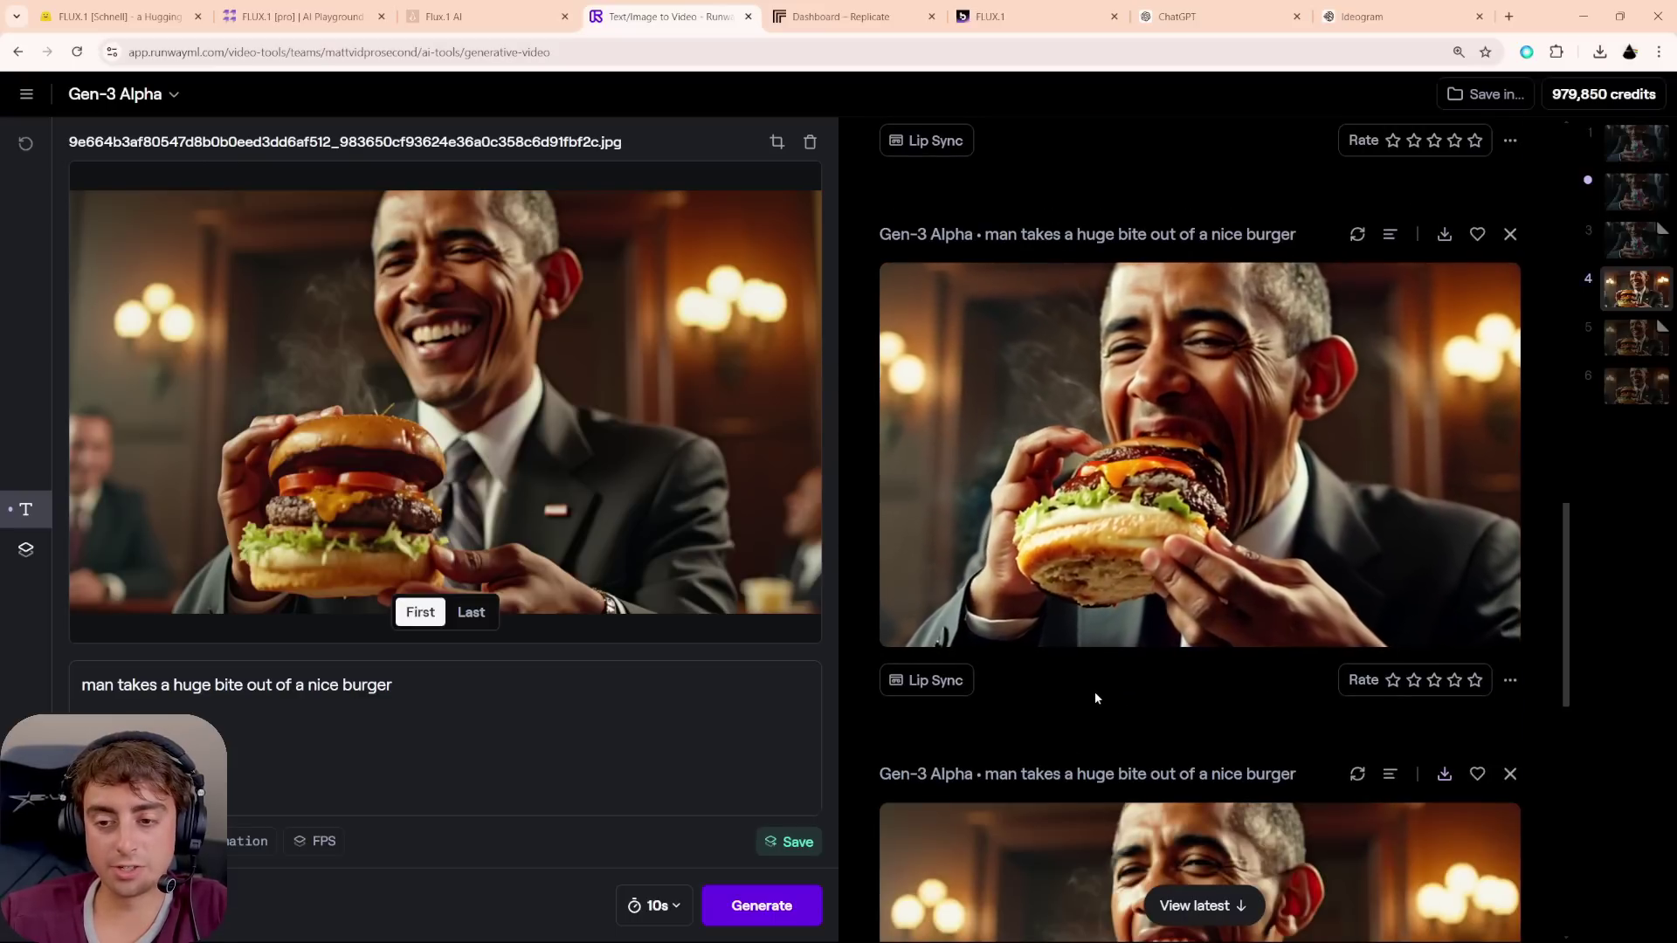
pyautogui.scroll(-5, 1048, 699)
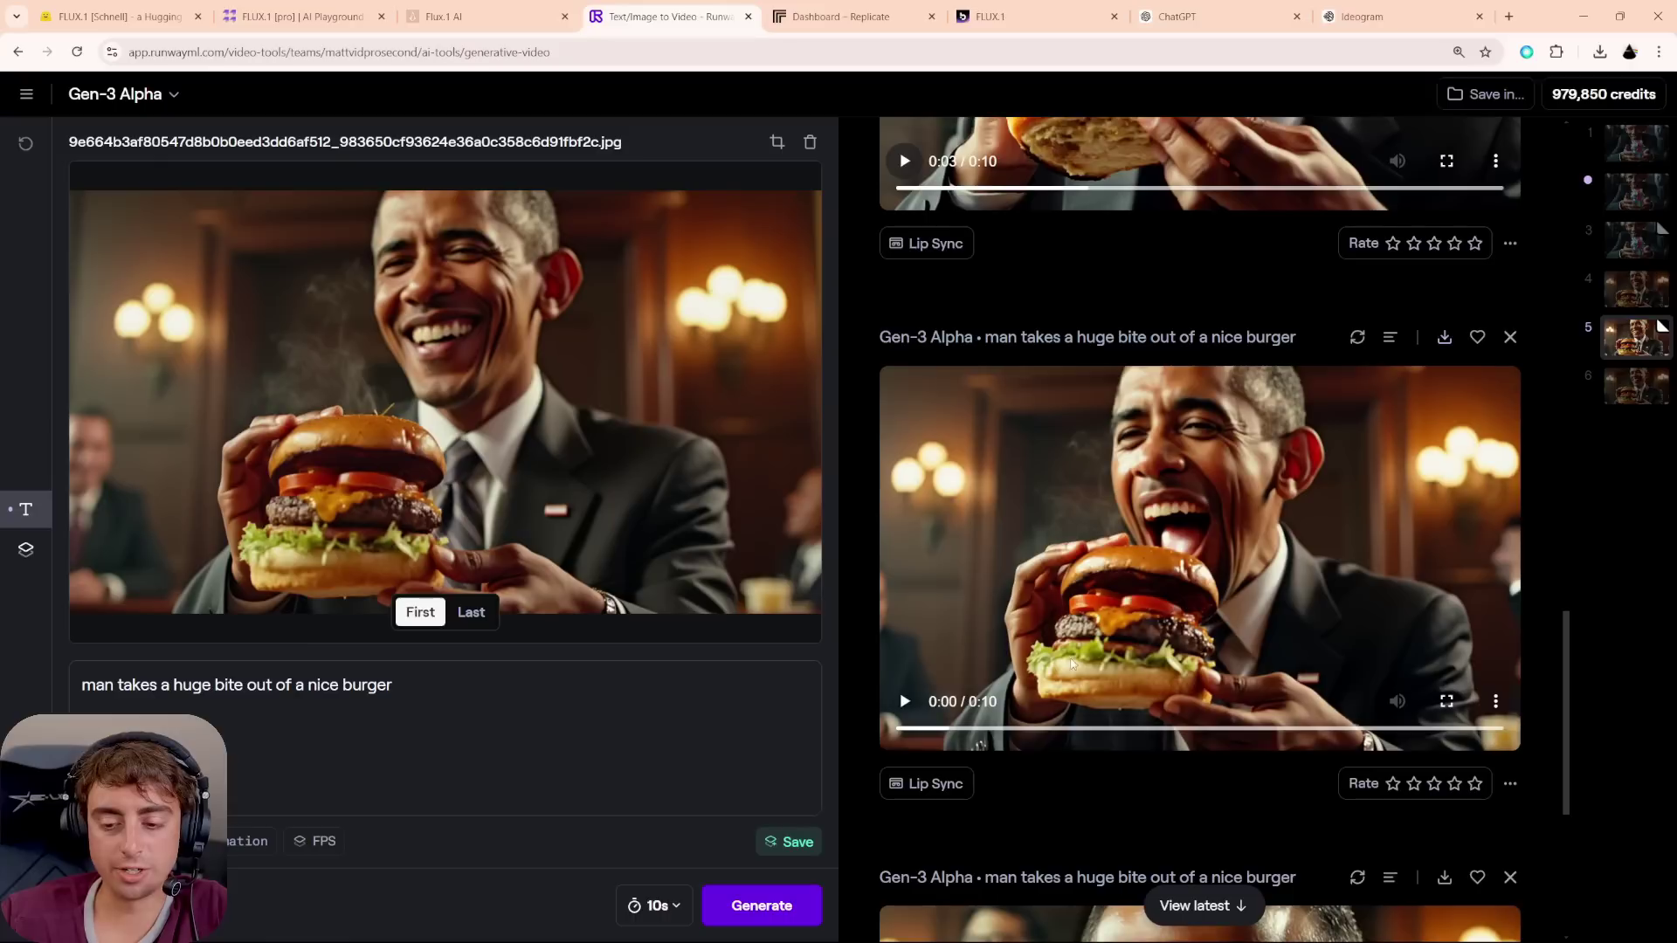
pyautogui.click(915, 701)
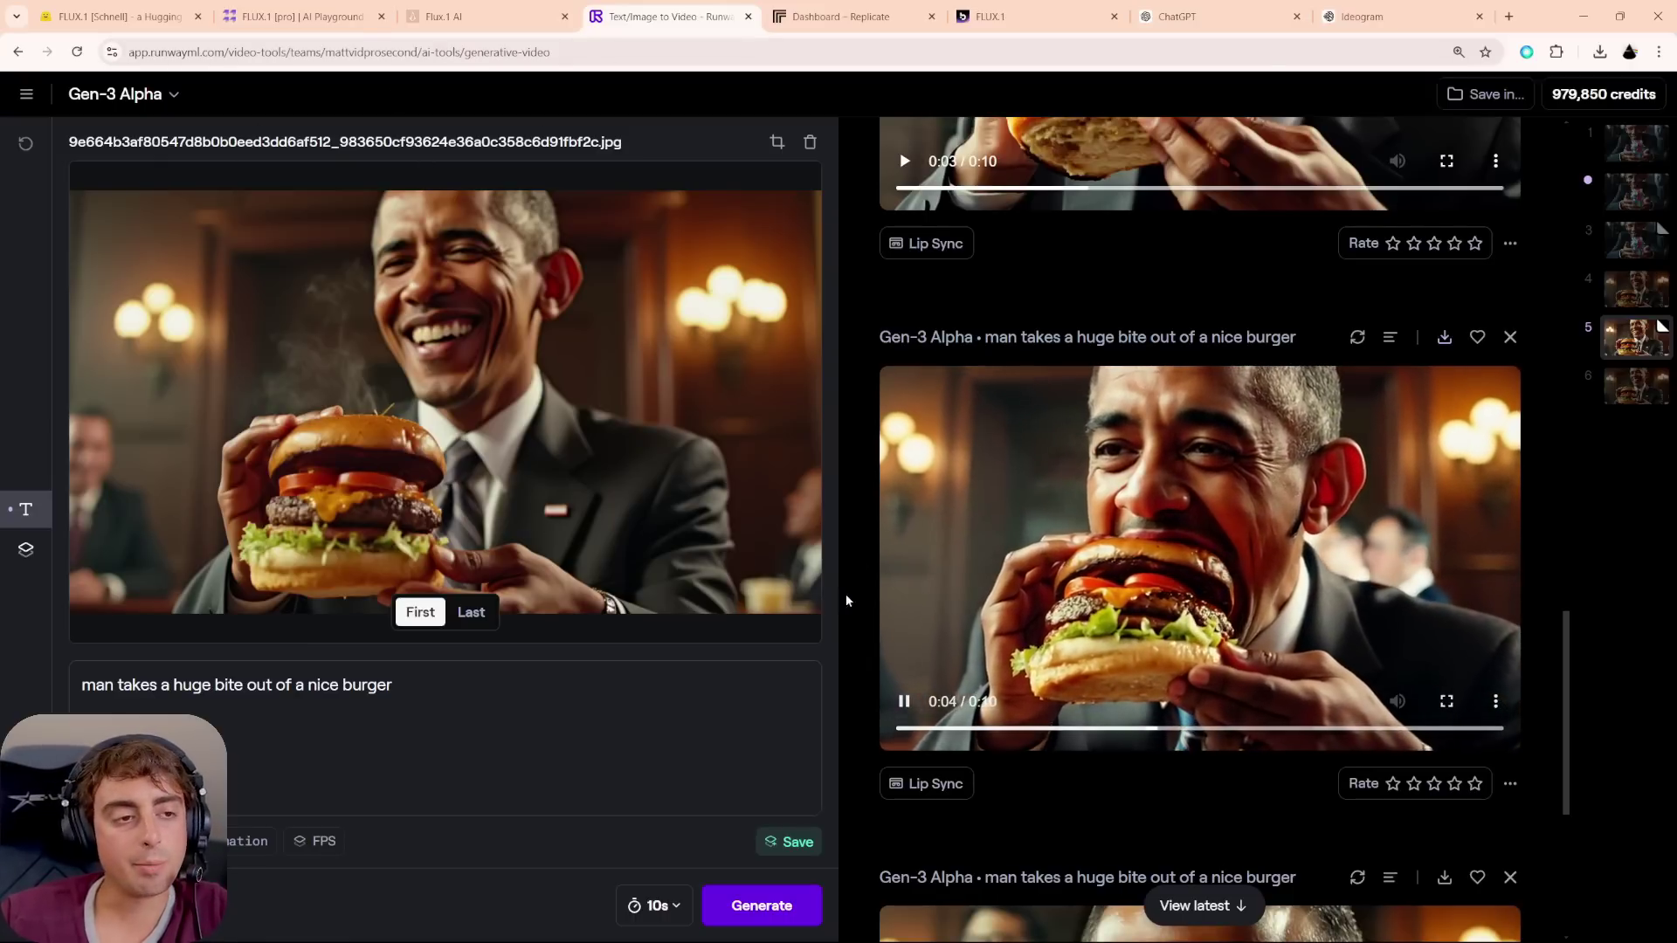
pyautogui.click(904, 701)
pyautogui.scroll(-3, 1137, 716)
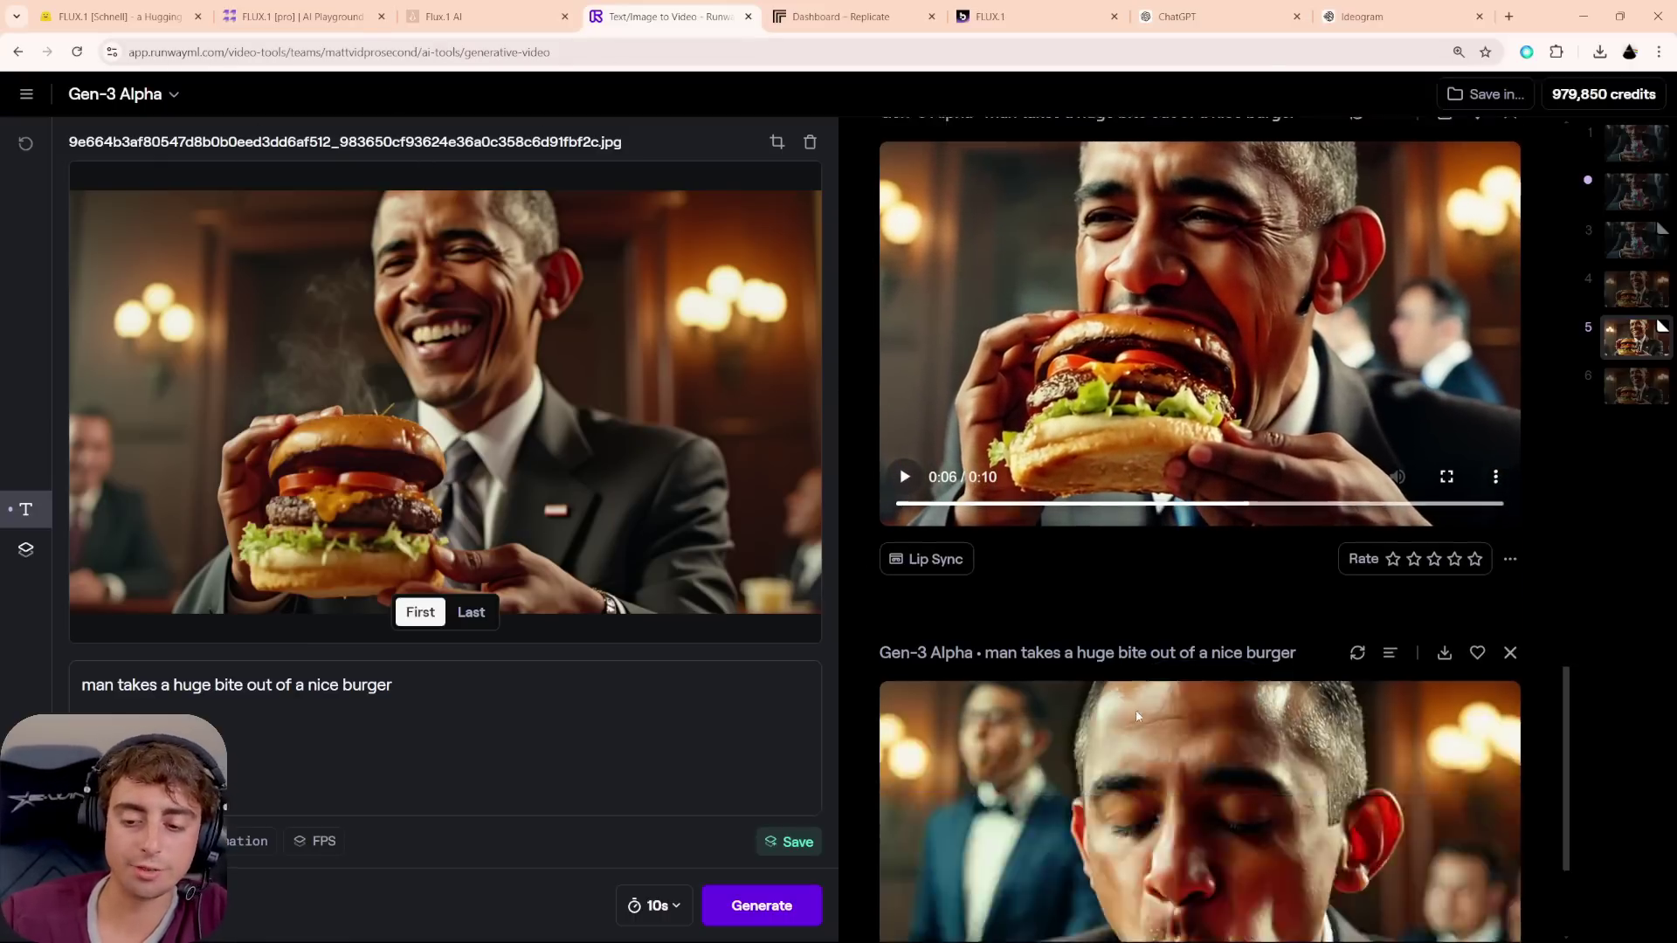
pyautogui.scroll(-3, 1135, 714)
pyautogui.click(904, 763)
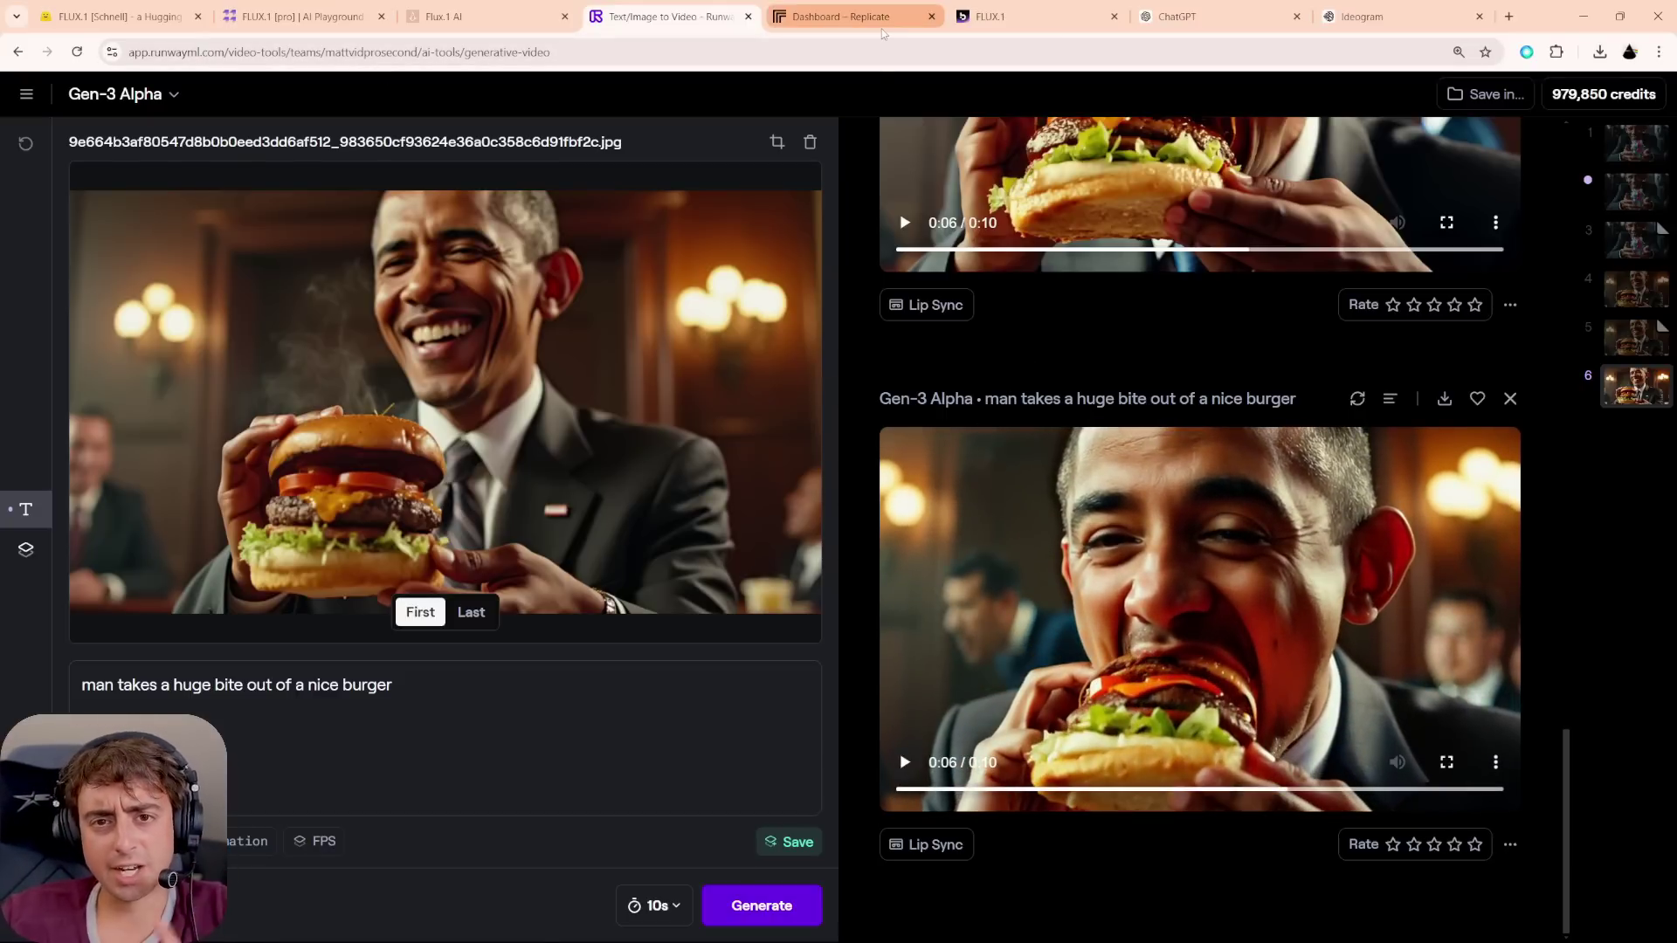
pyautogui.click(884, 26)
pyautogui.click(899, 224)
# - Open the flux-schnell model page and review its 1.3-second 'FLUX SCHNELL' cake result
pyautogui.scroll(-5, 348, 681)
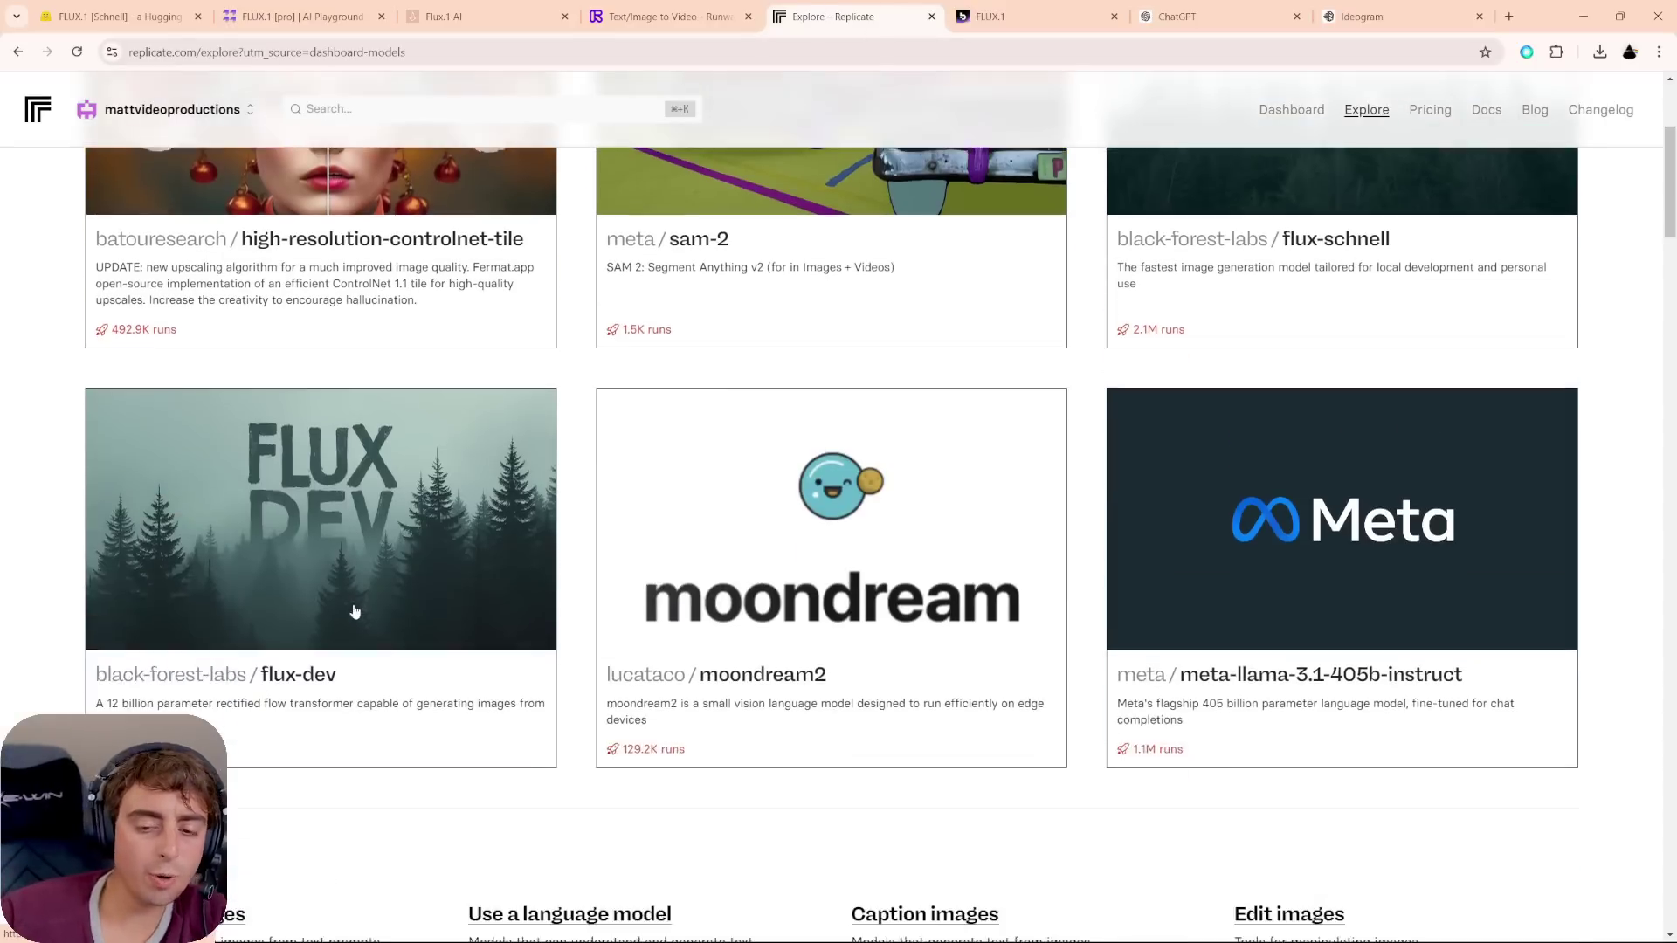
pyautogui.scroll(2, 356, 672)
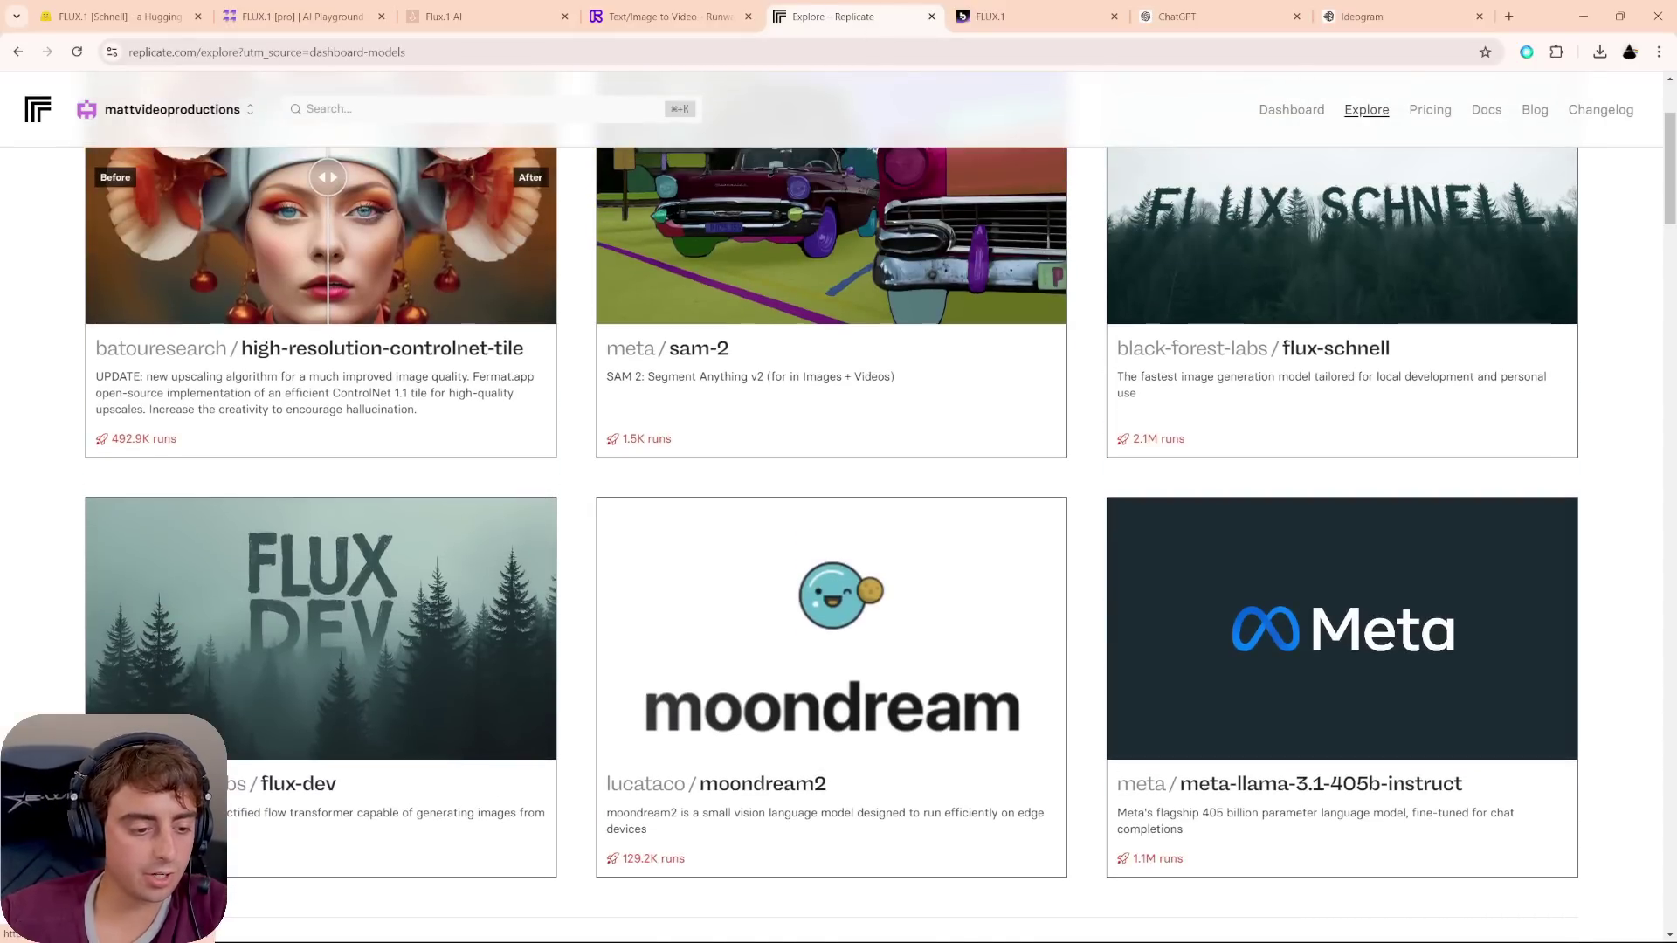
pyautogui.scroll(2, 830, 507)
pyautogui.click(1299, 597)
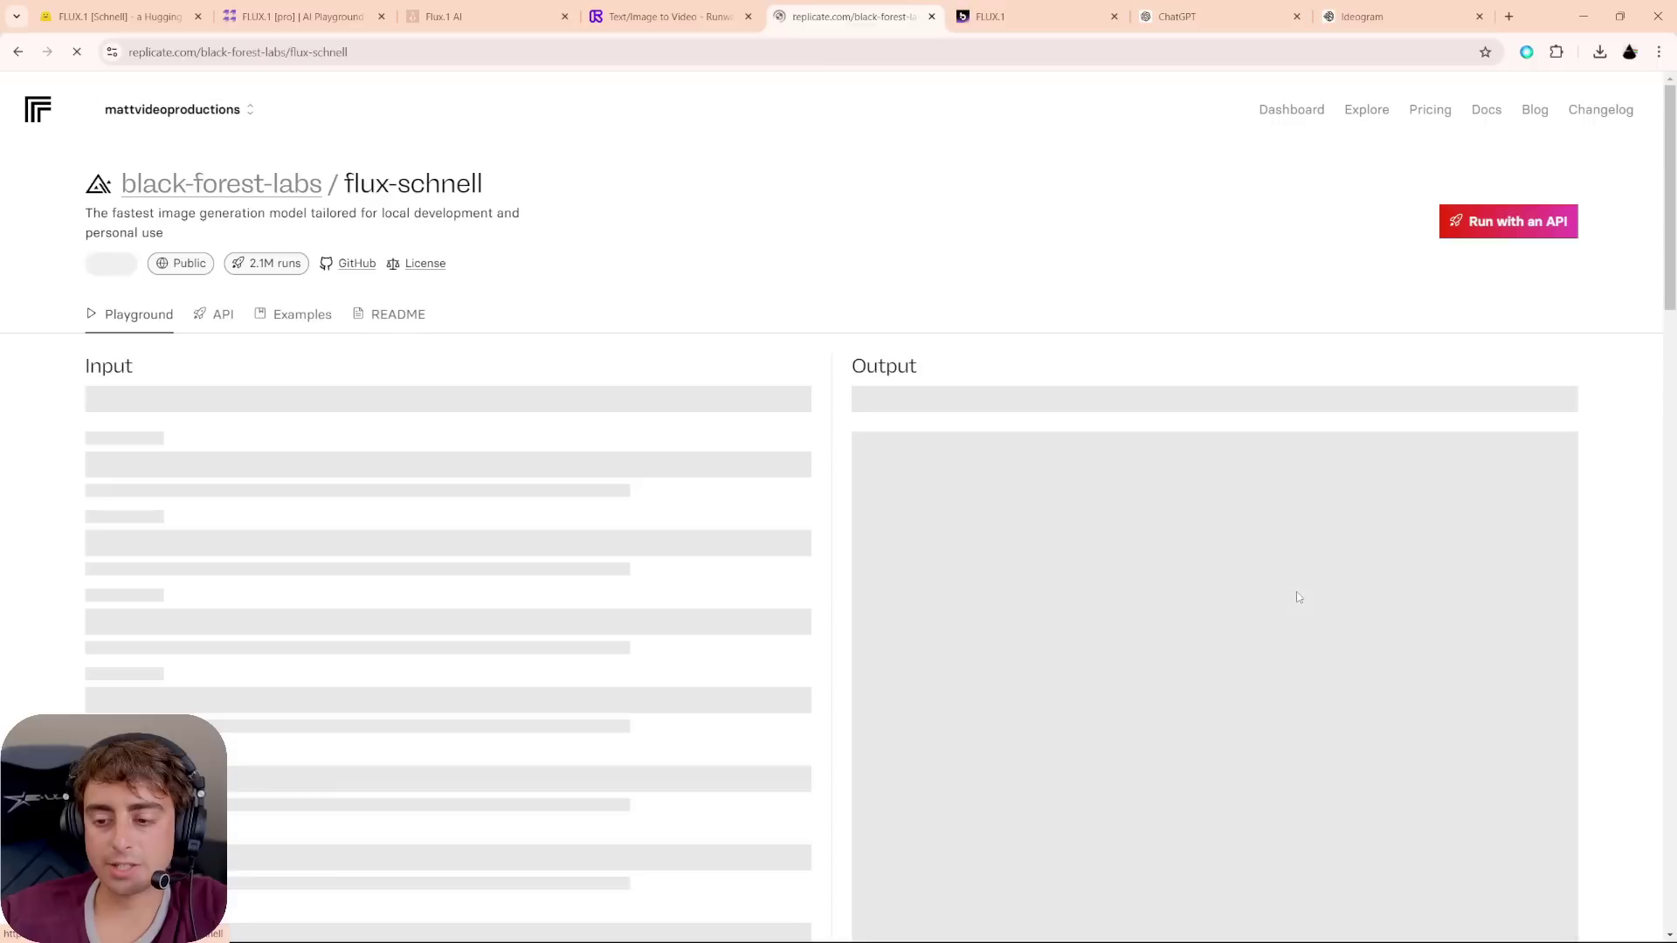
pyautogui.scroll(-2, 768, 627)
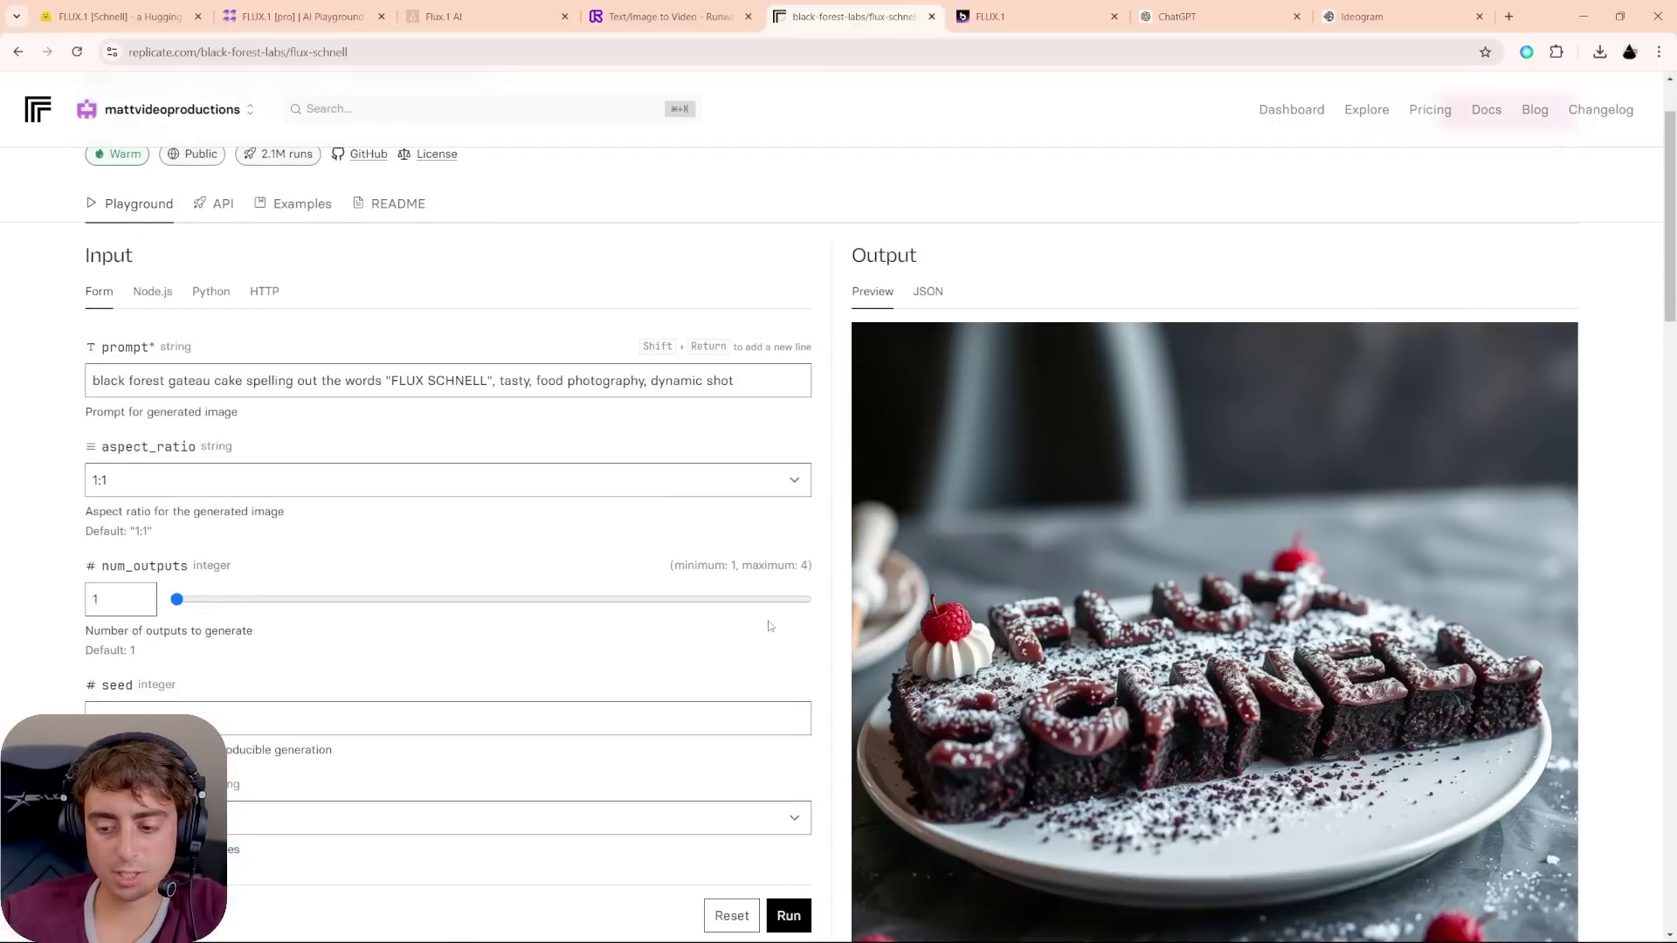
pyautogui.scroll(-2, 768, 626)
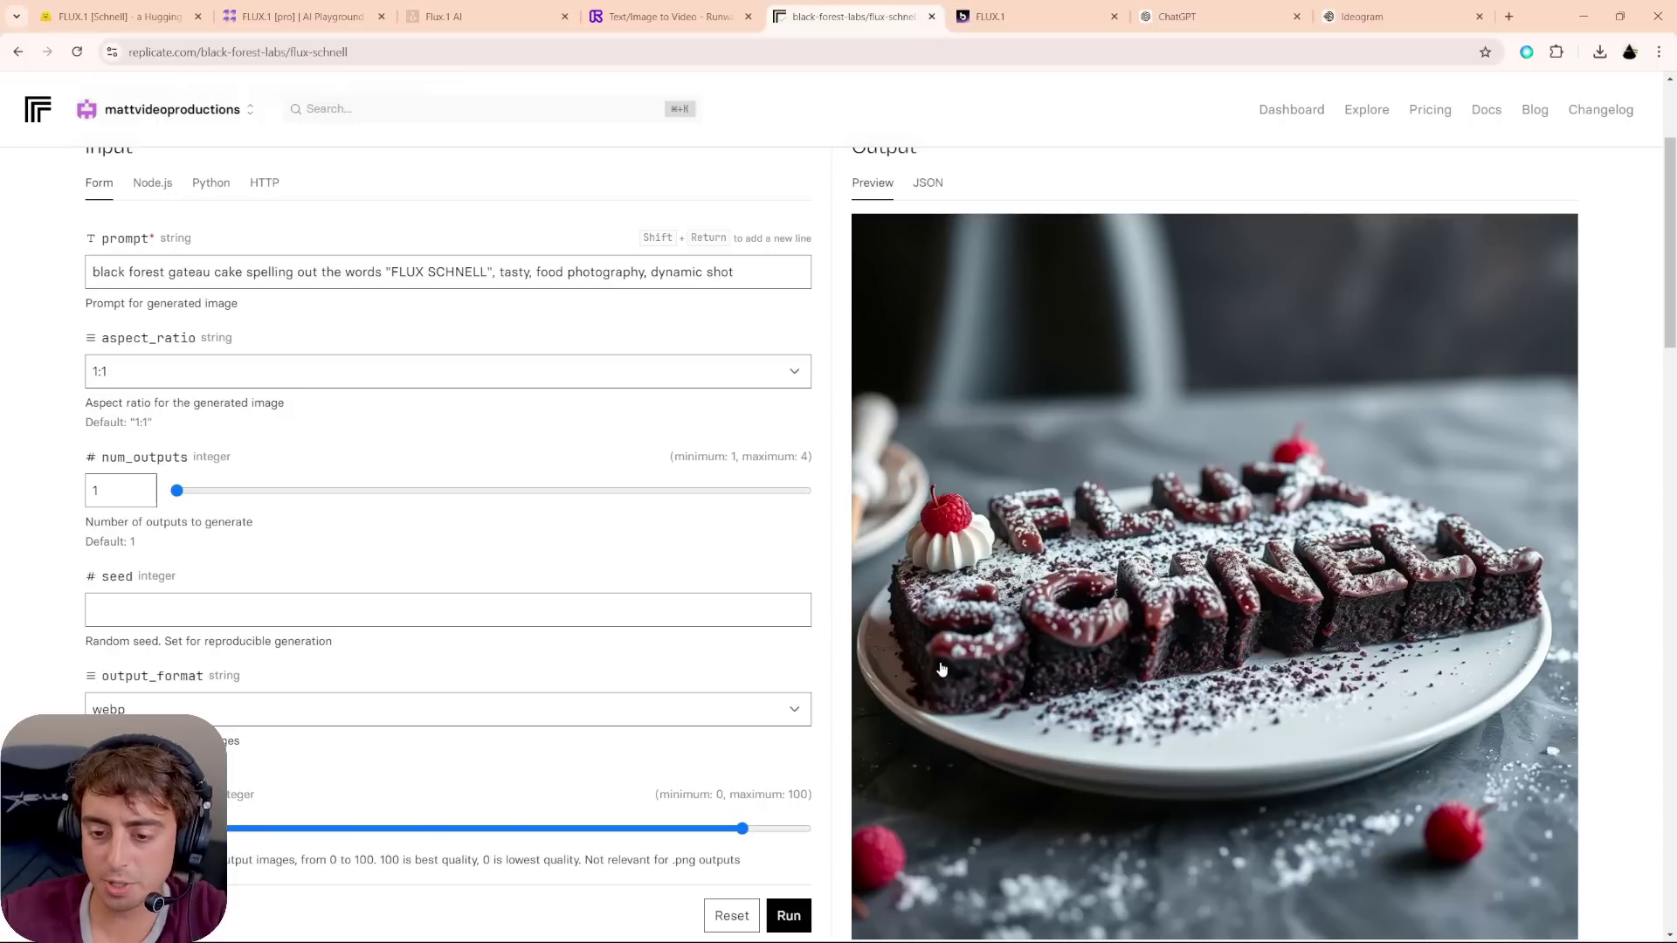
pyautogui.scroll(-2, 1004, 690)
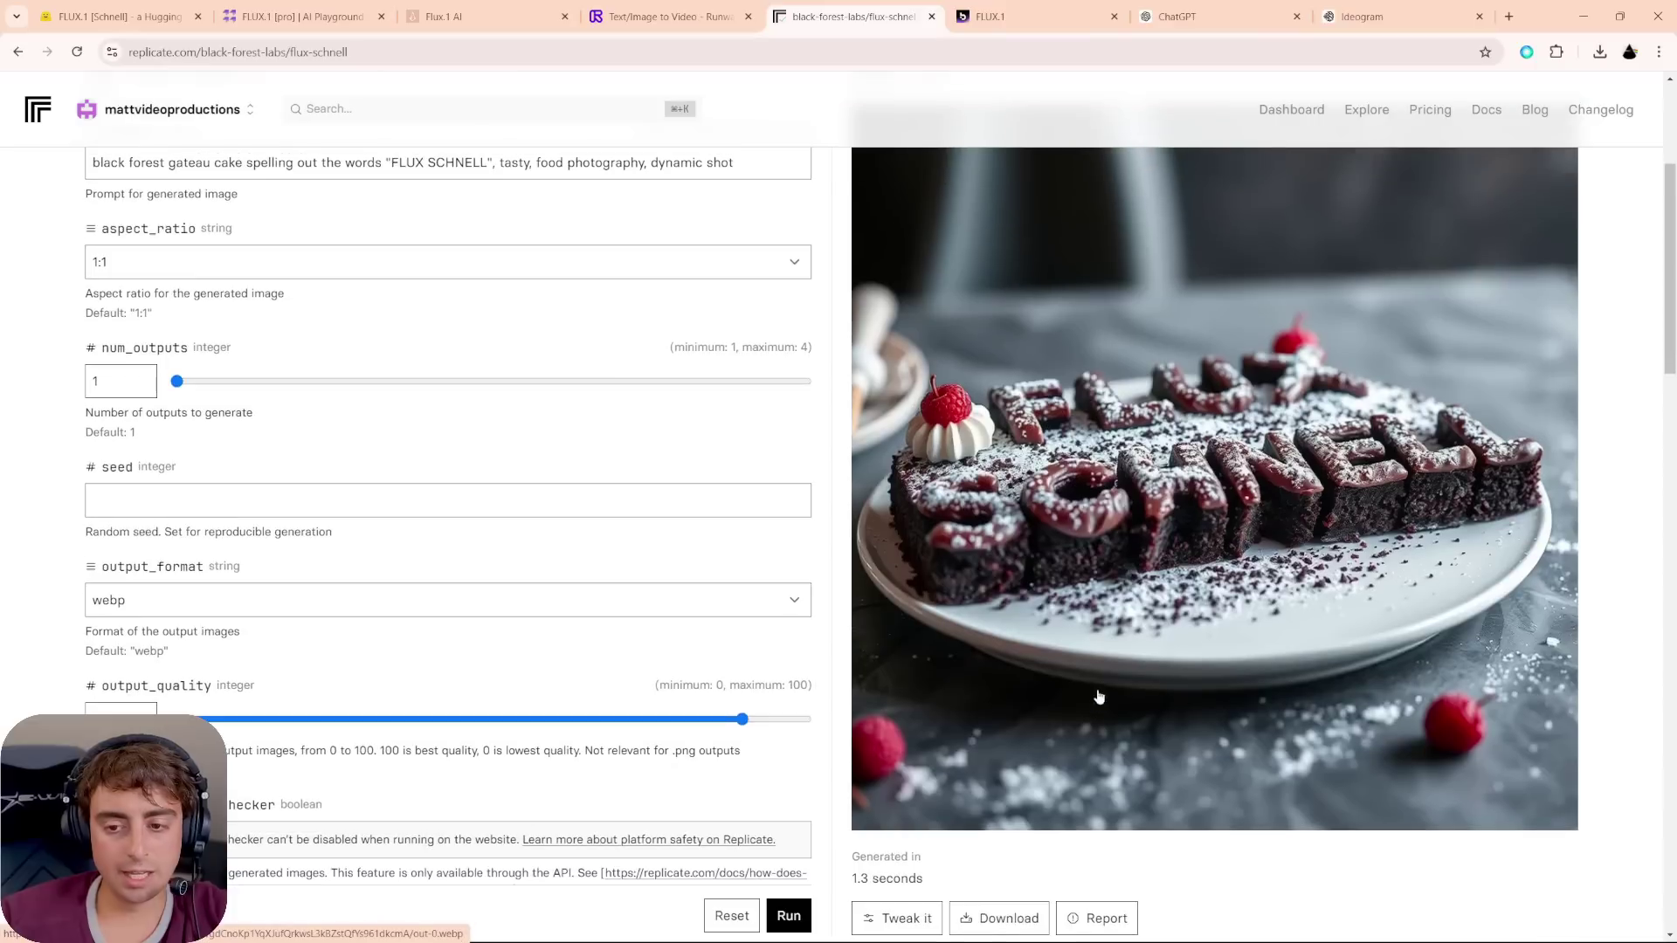
pyautogui.scroll(4, 1136, 698)
pyautogui.scroll(-2, 1231, 703)
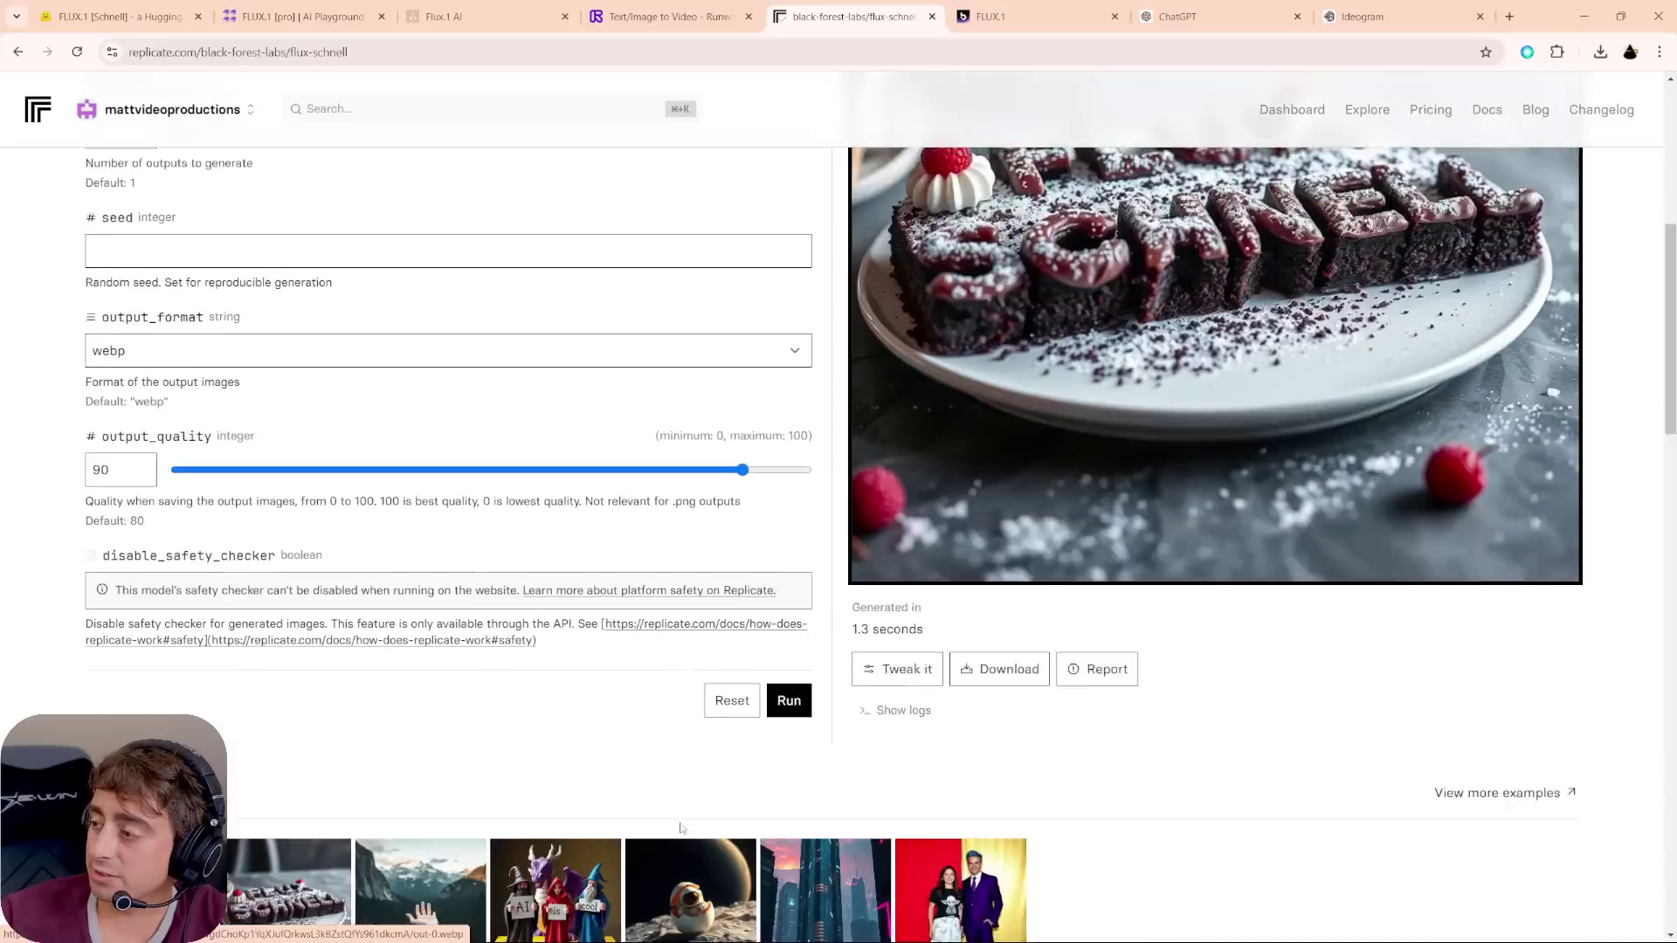
pyautogui.scroll(-2, 655, 822)
pyautogui.scroll(-4, 638, 823)
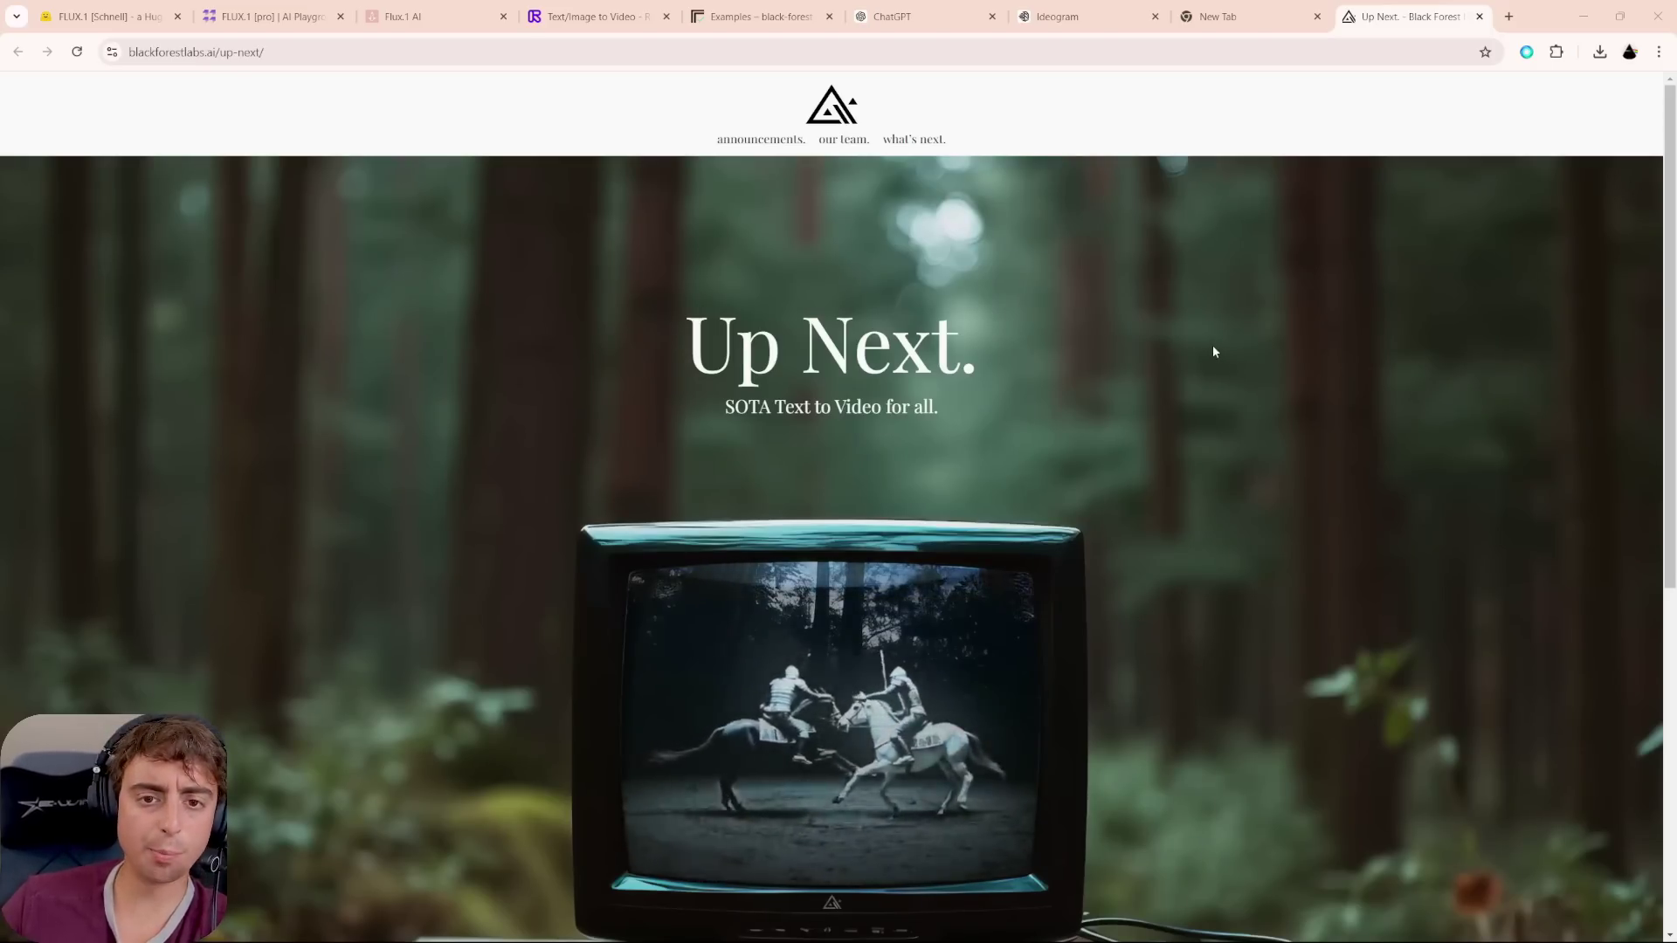
pyautogui.scroll(-3, 1116, 366)
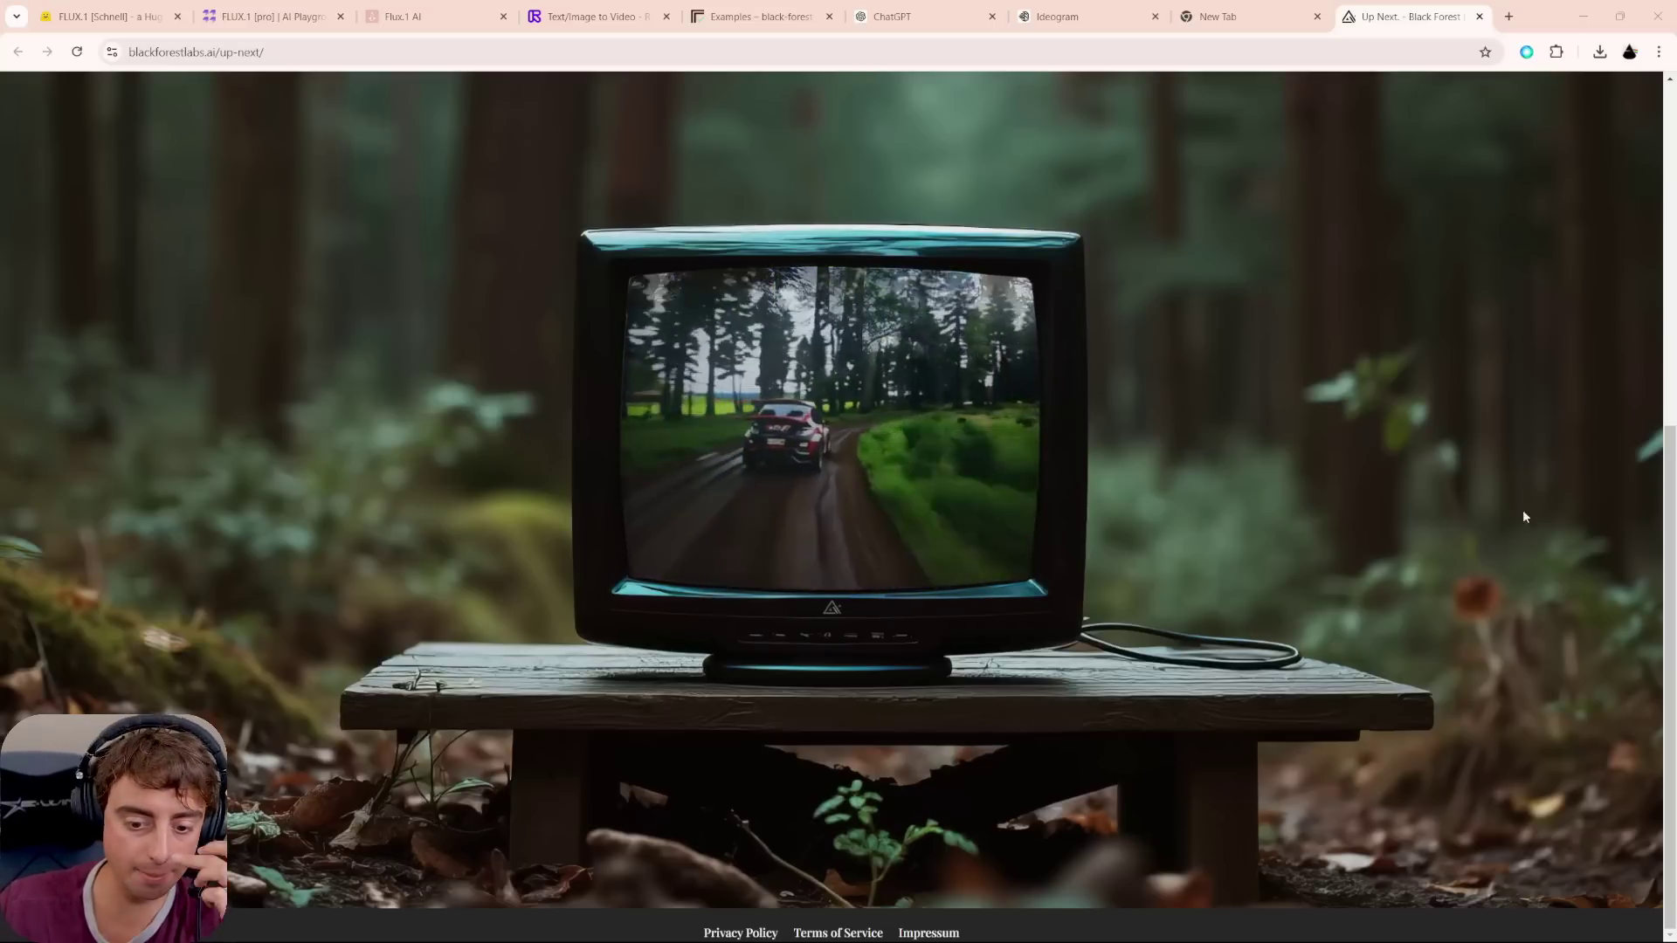
pyautogui.scroll(5, 1437, 493)
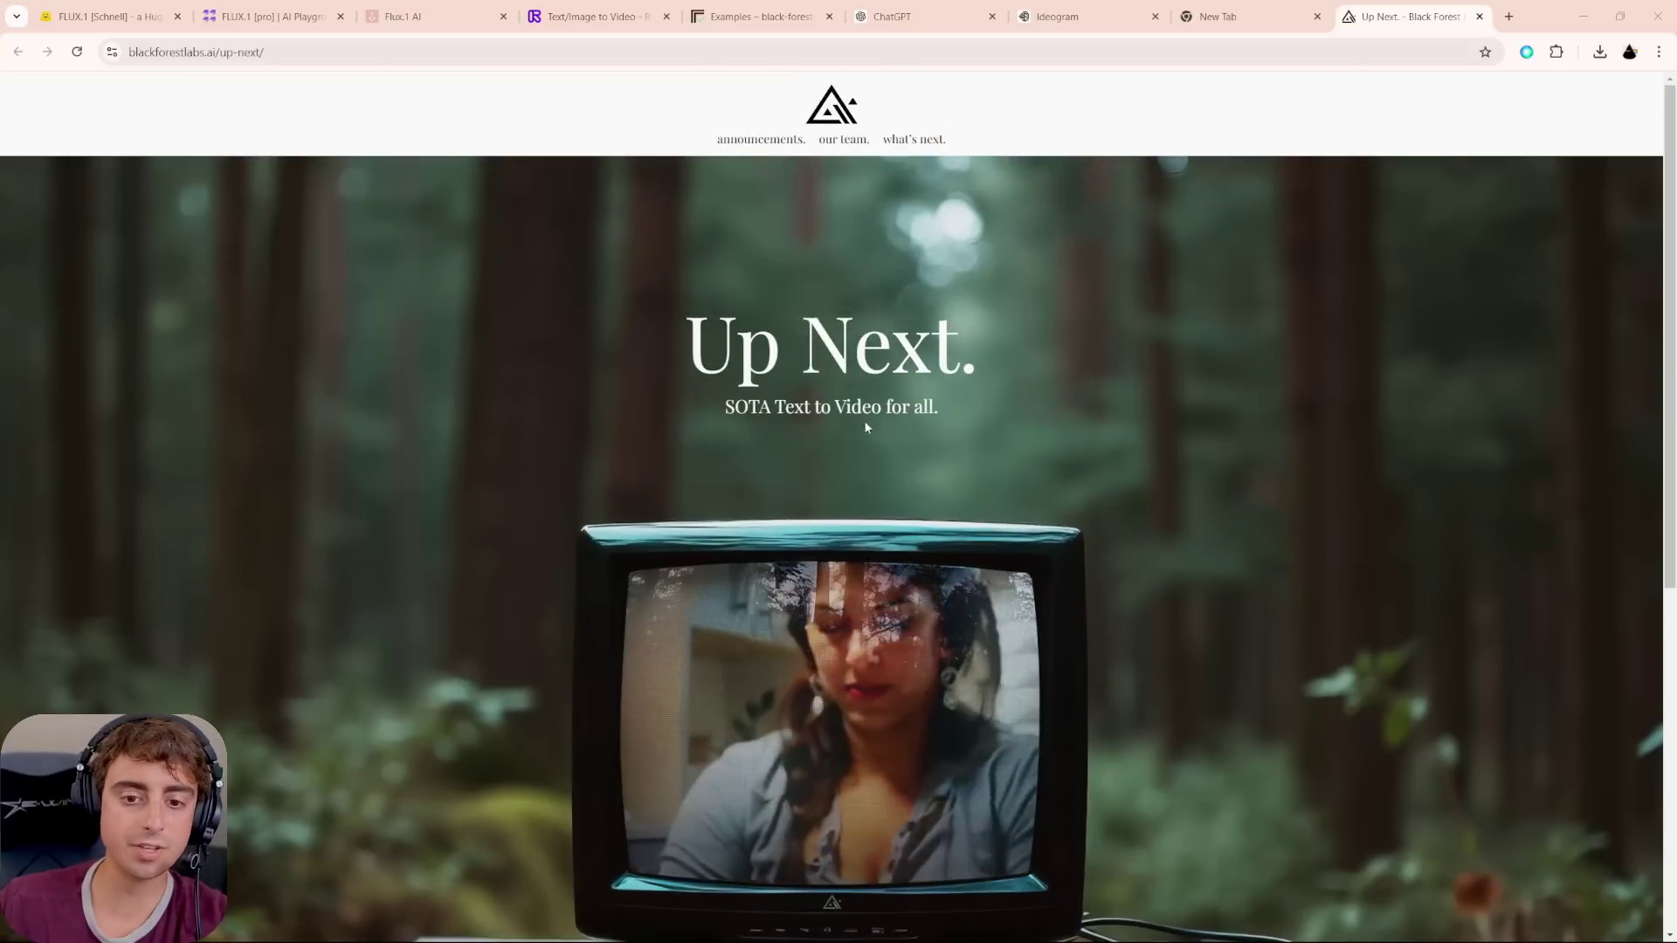
pyautogui.scroll(-2, 917, 436)
pyautogui.scroll(-3, 1004, 463)
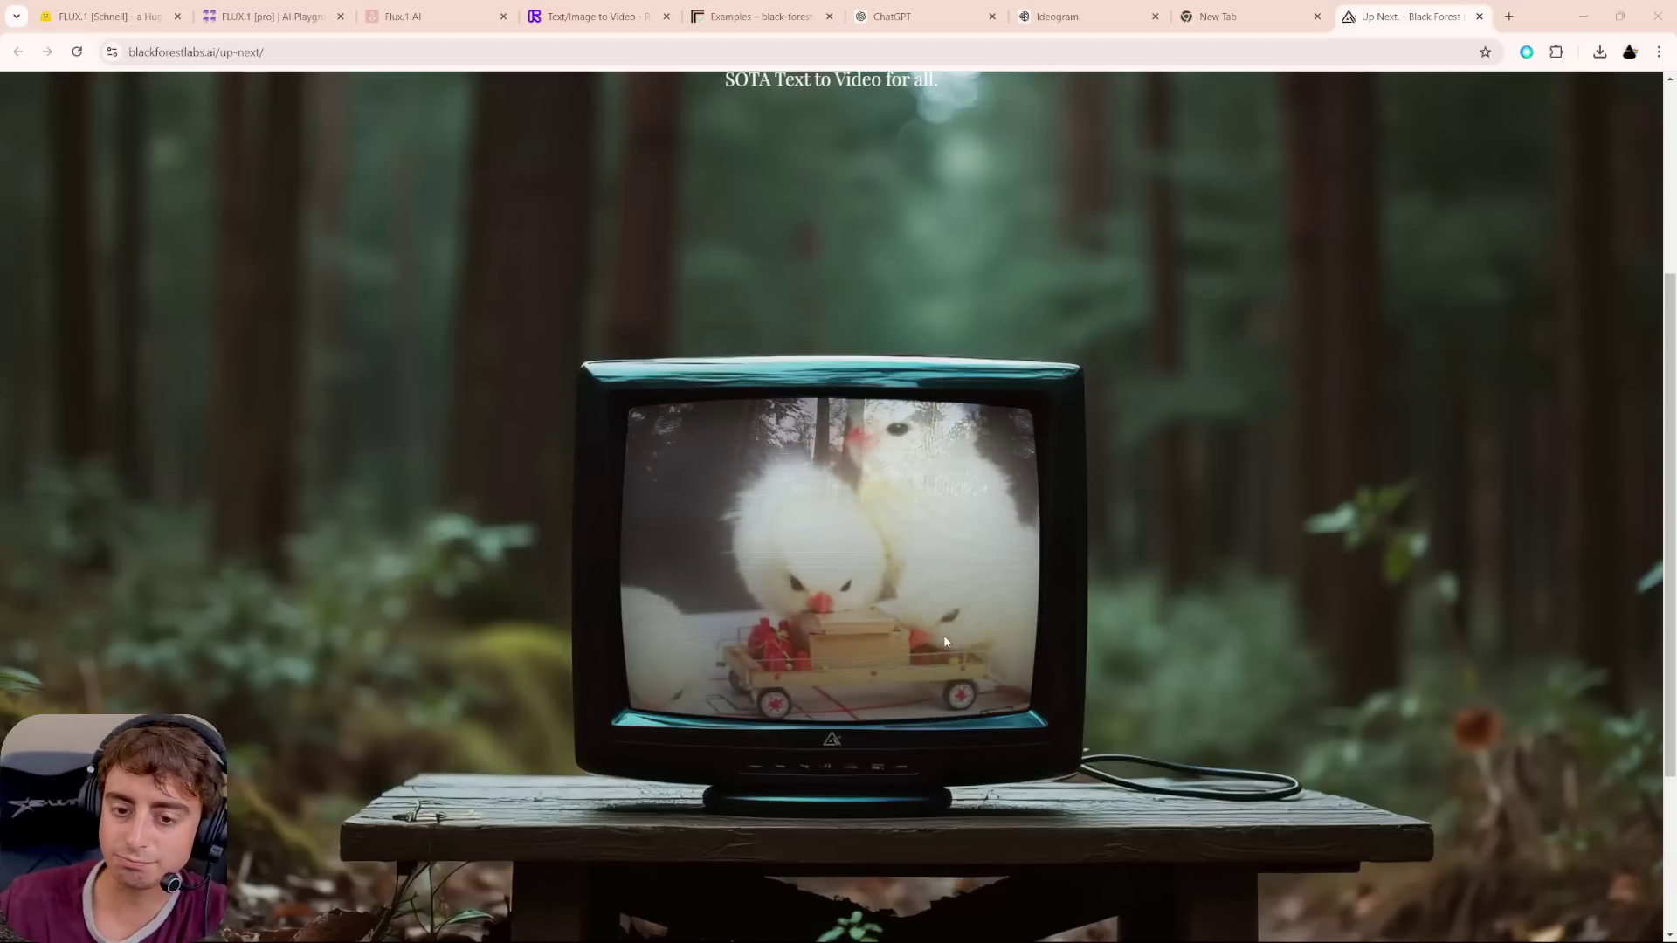
pyautogui.hotkey('alt', 'Left')
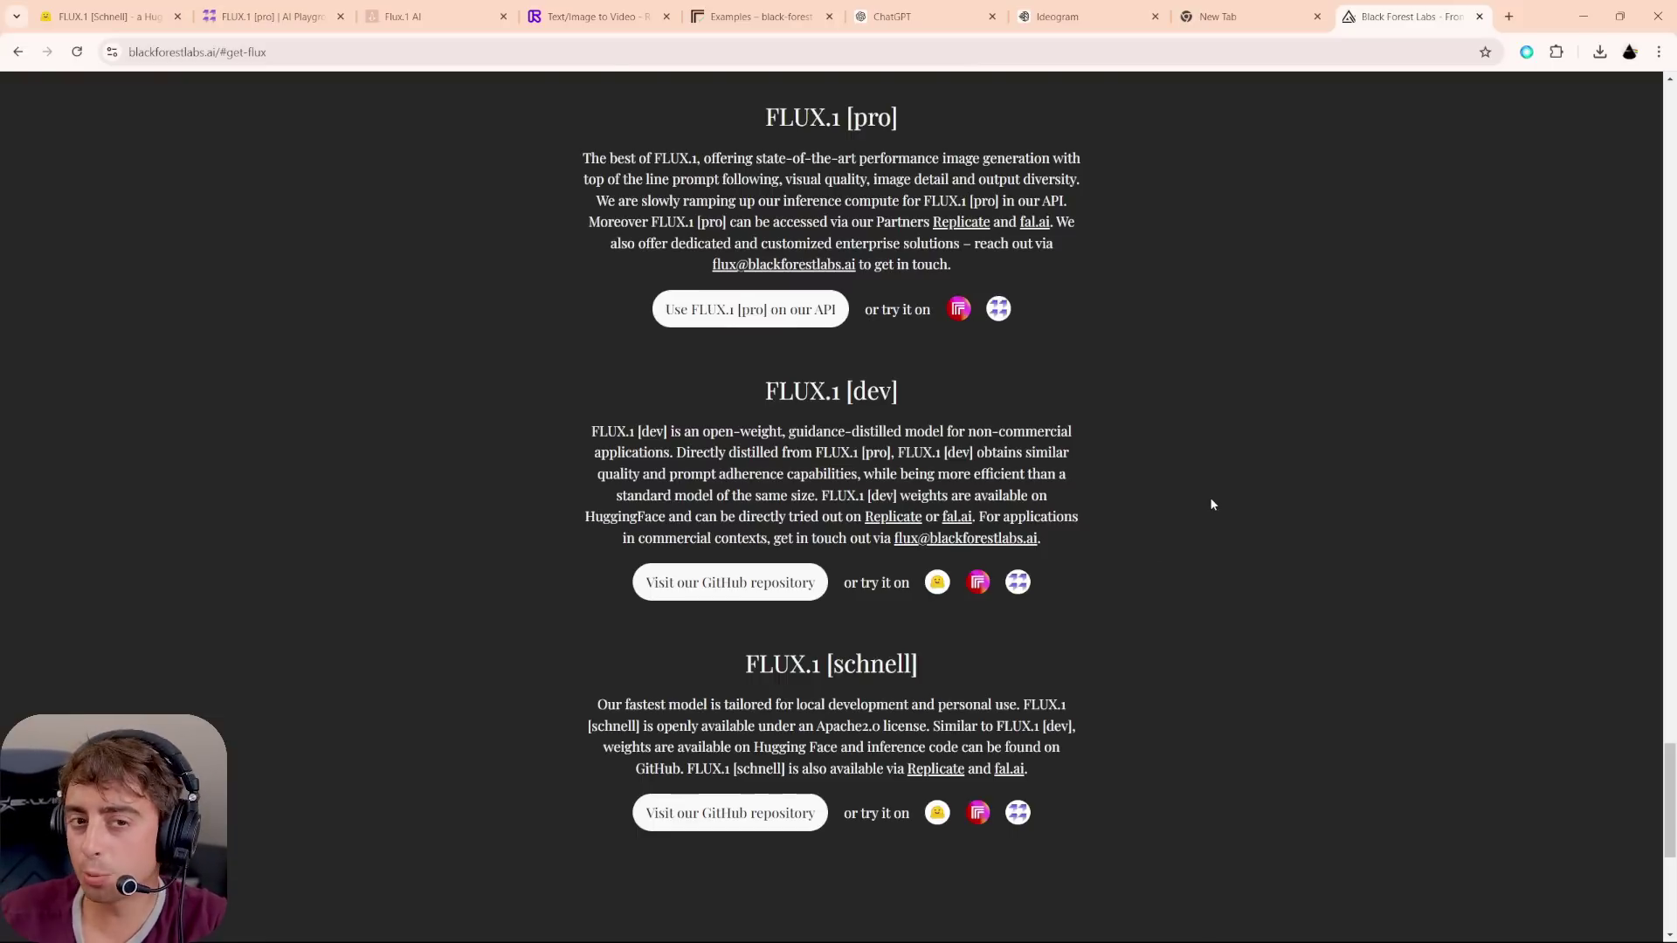
# - Highlight the pro description and the dev model's guidance-distilled, non-commercial and availability wording
pyautogui.moveTo(956, 265); pyautogui.dragTo(571, 145)
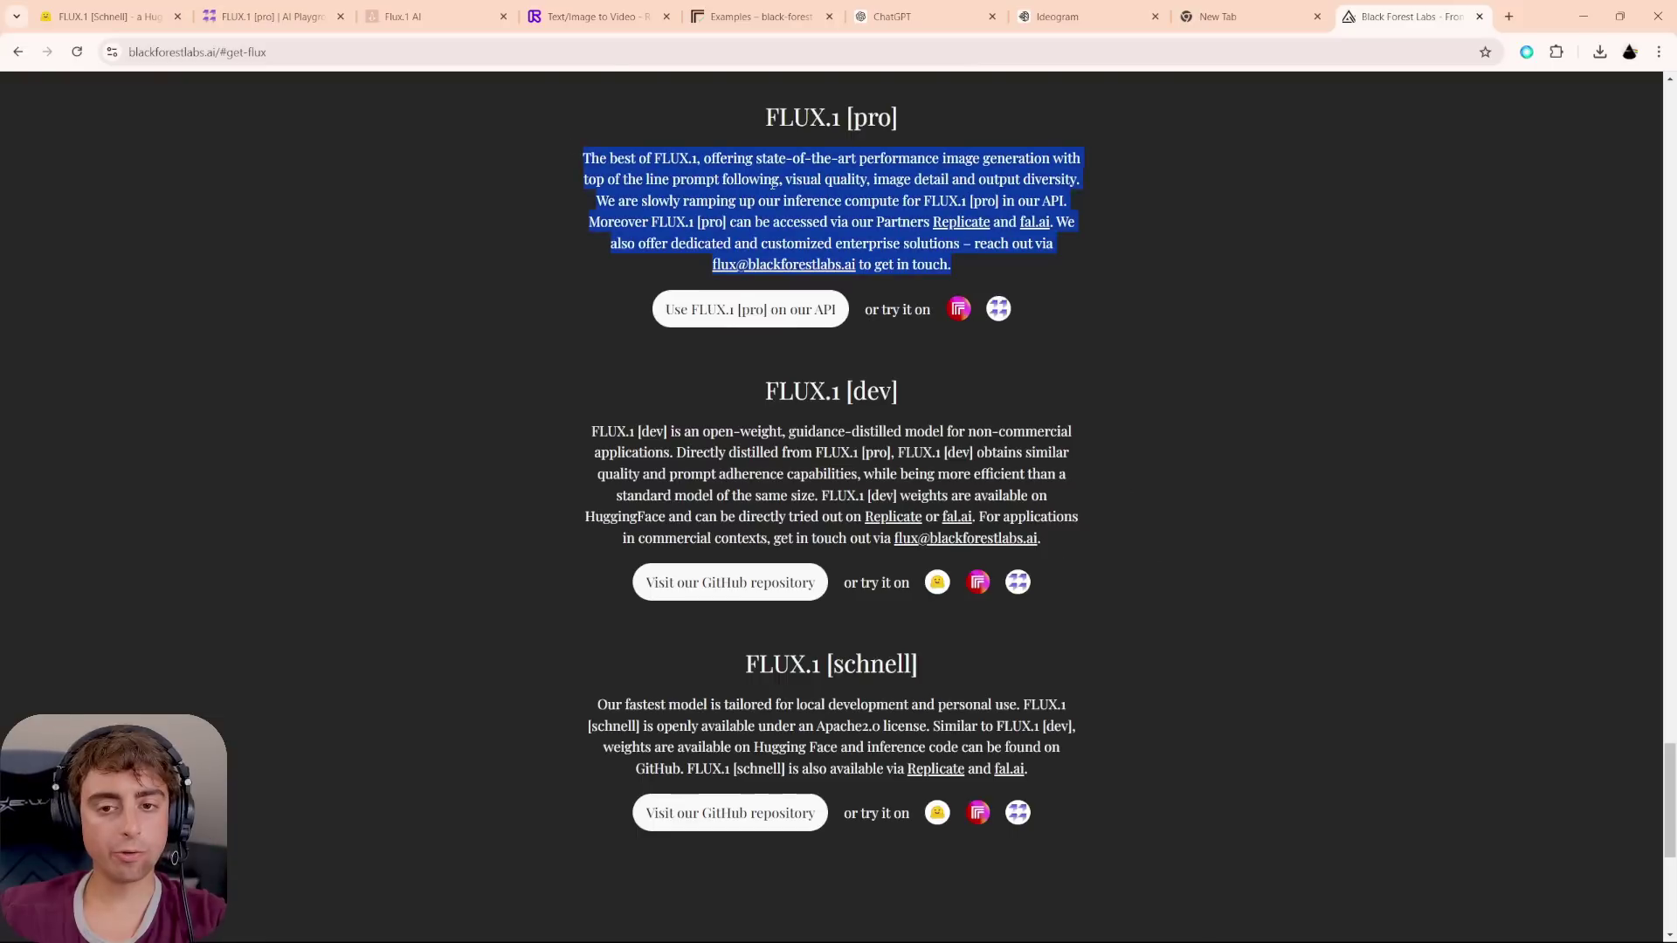
pyautogui.click(1070, 269)
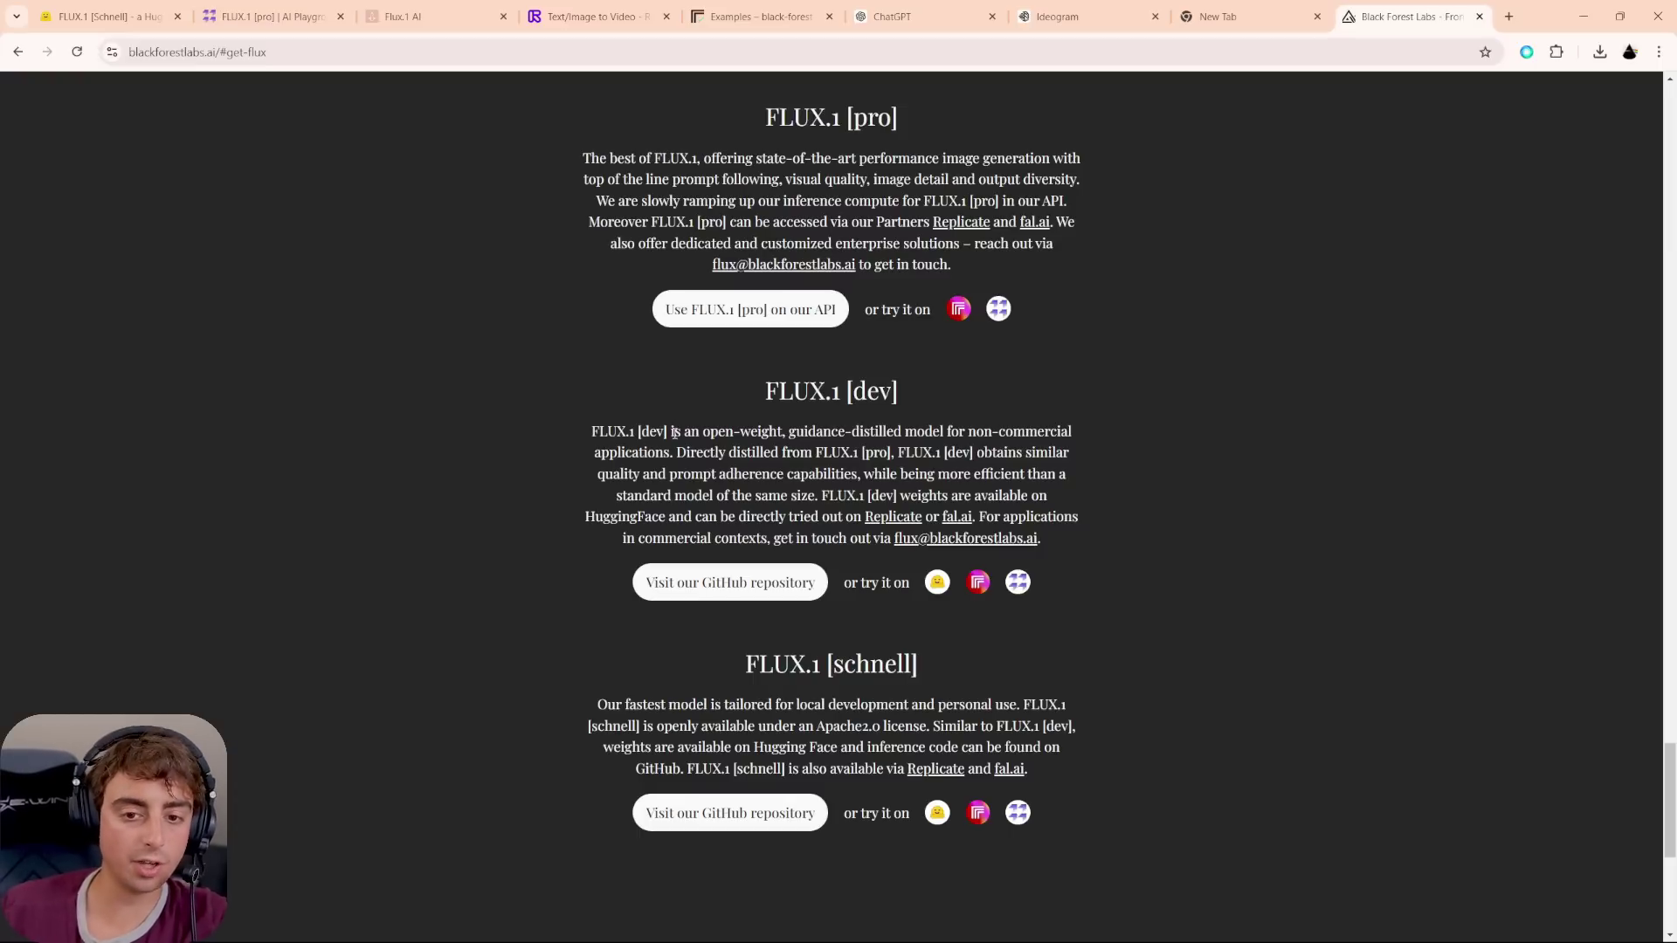
pyautogui.moveTo(702, 431); pyautogui.dragTo(1139, 431)
pyautogui.moveTo(686, 452); pyautogui.dragTo(591, 453)
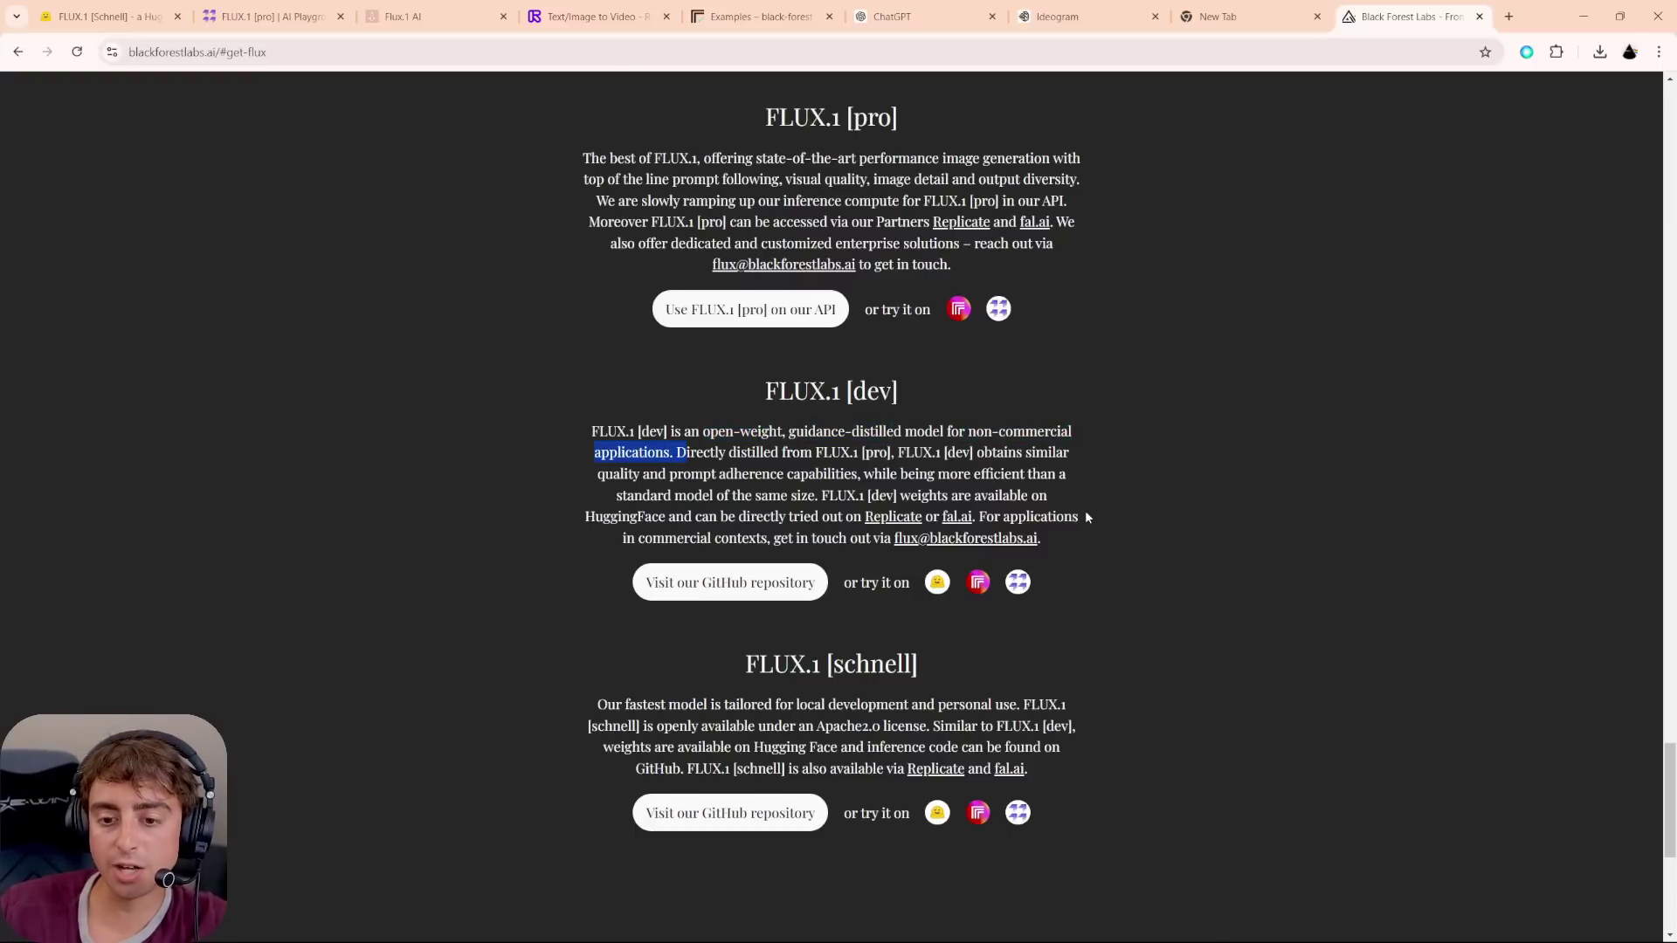
pyautogui.click(924, 547)
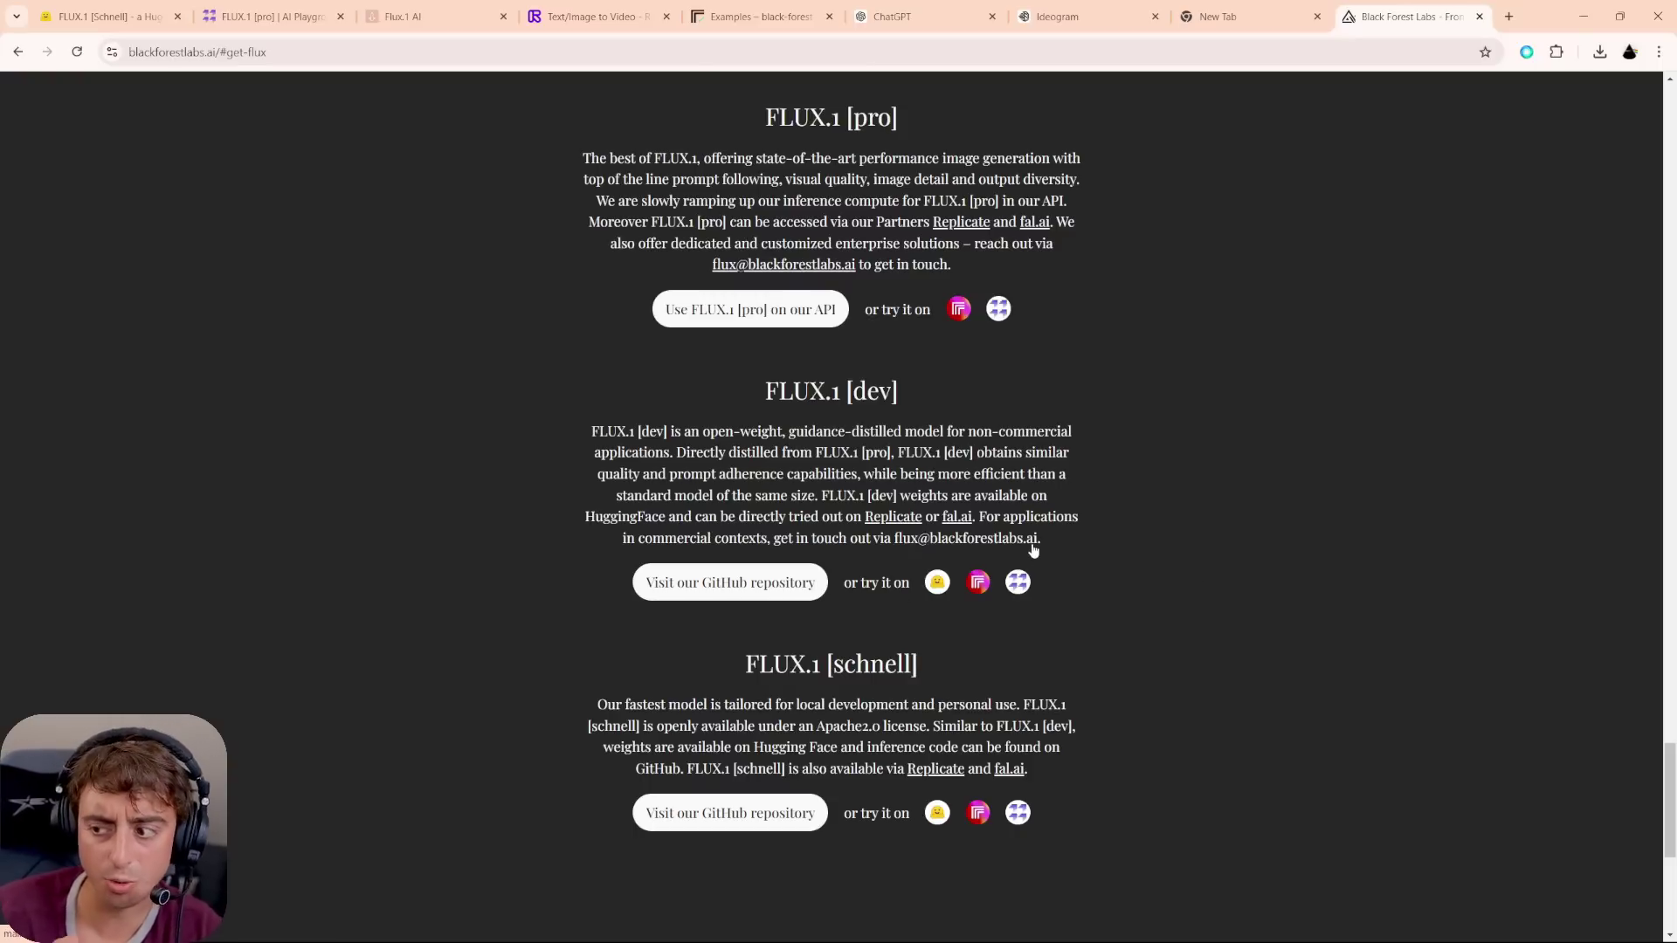
pyautogui.moveTo(1033, 550); pyautogui.dragTo(978, 476)
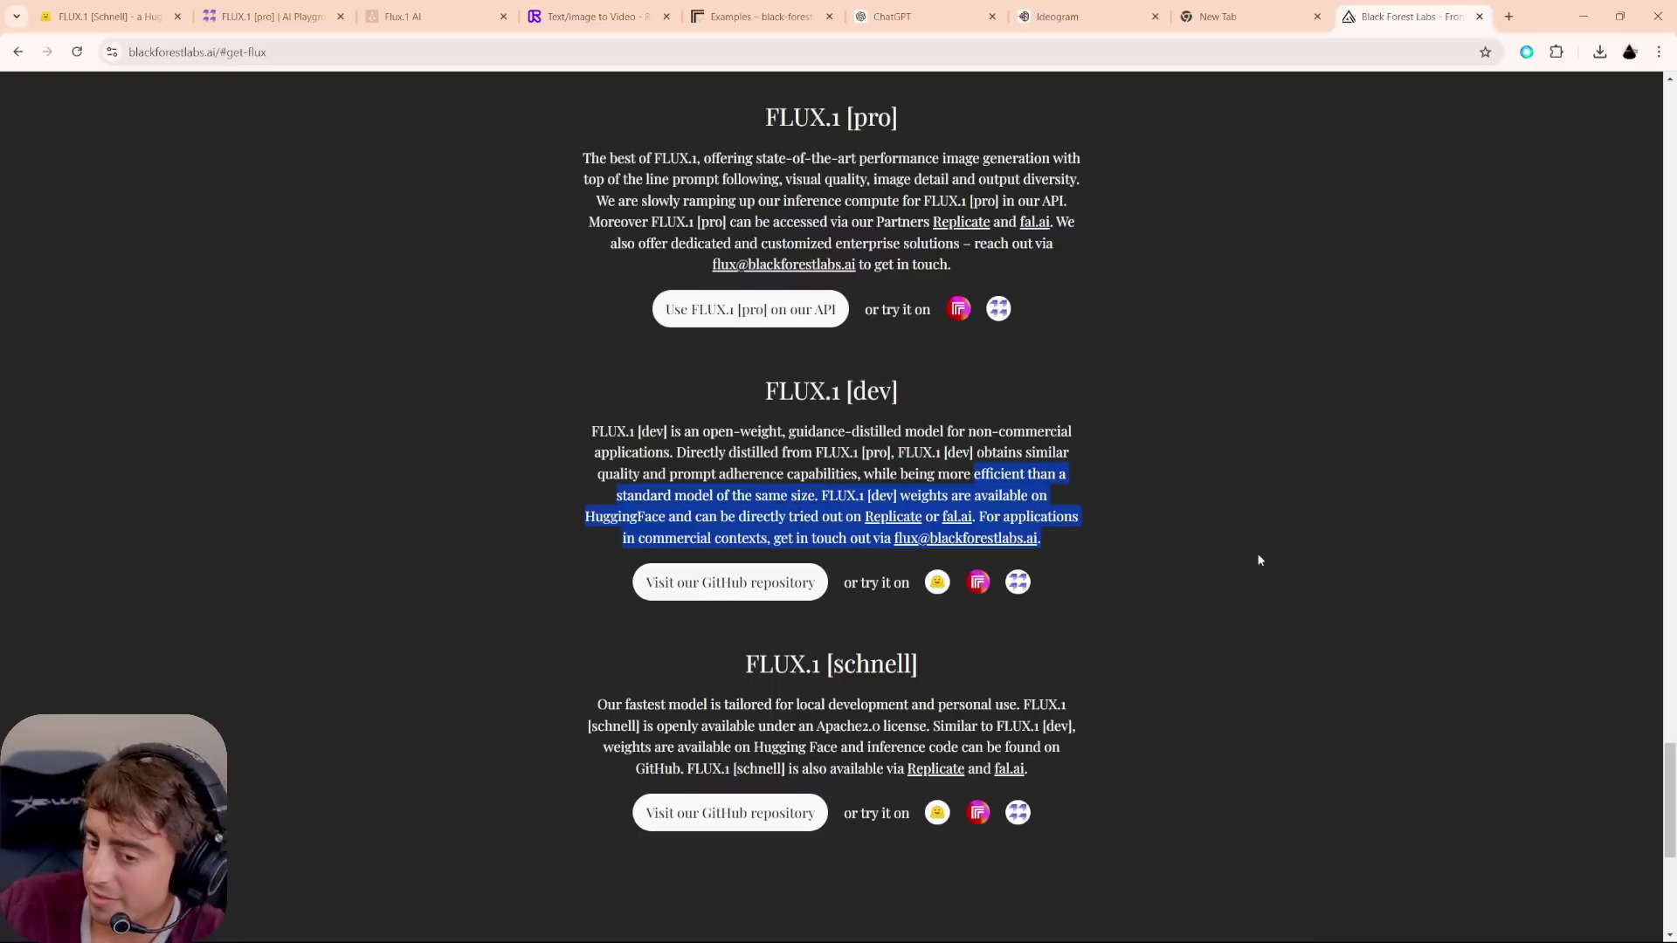
pyautogui.click(1281, 555)
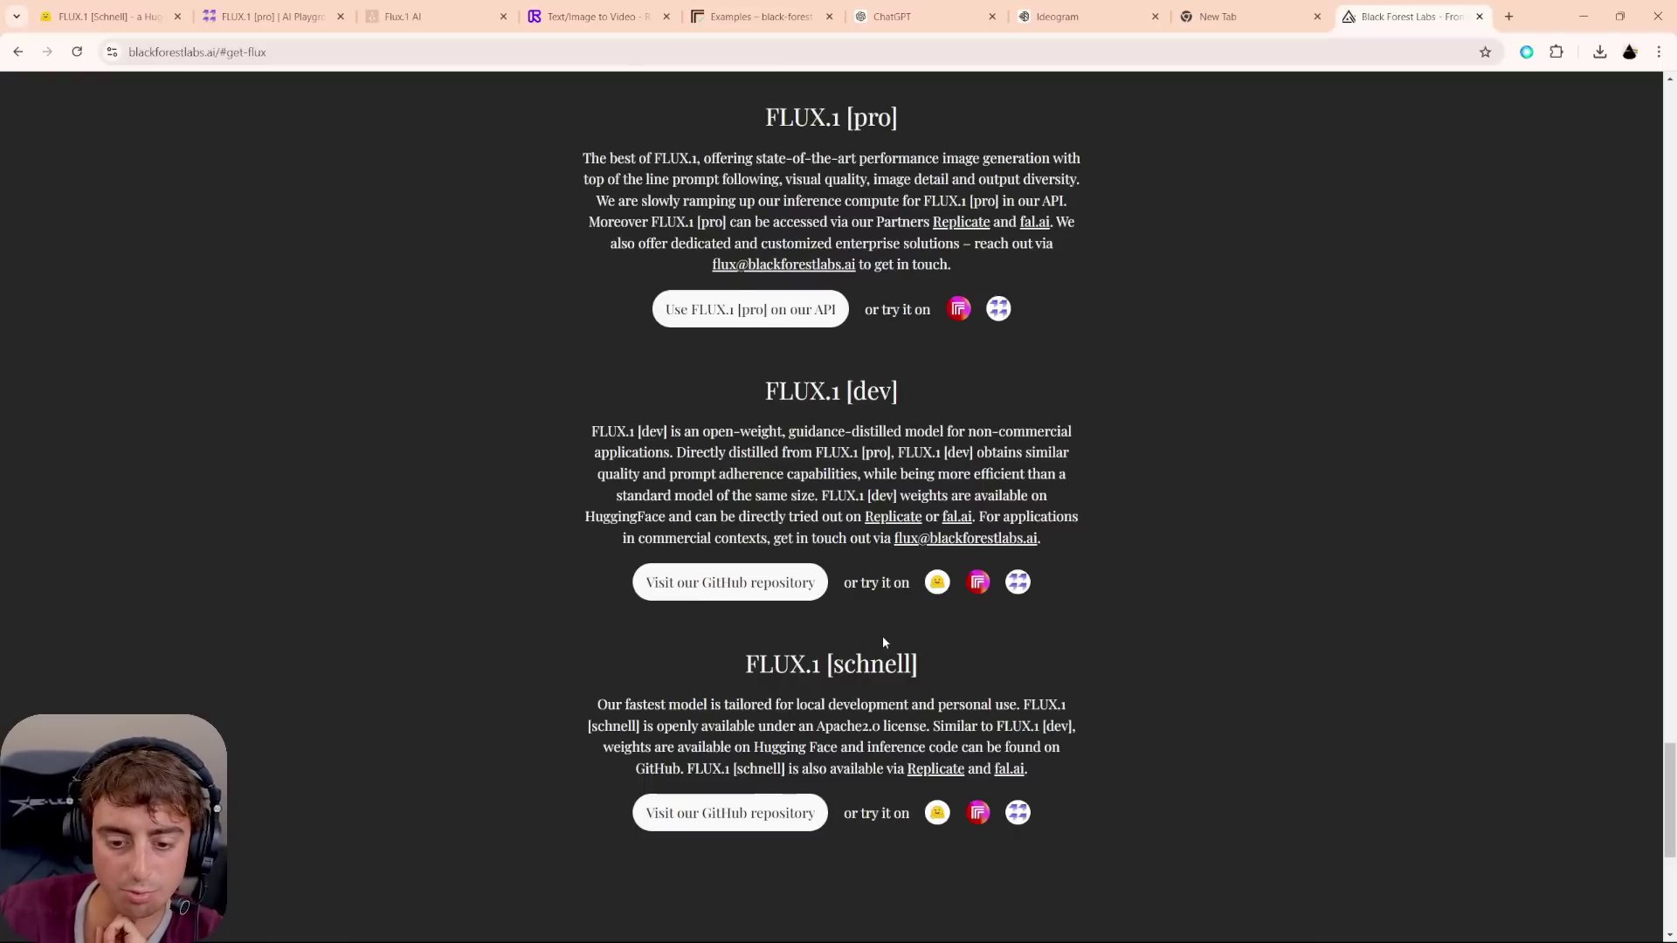
# - Highlight the [schnell] heading, its Apache2.0 license mention and availability details
pyautogui.moveTo(920, 655); pyautogui.dragTo(804, 657)
pyautogui.click(789, 655)
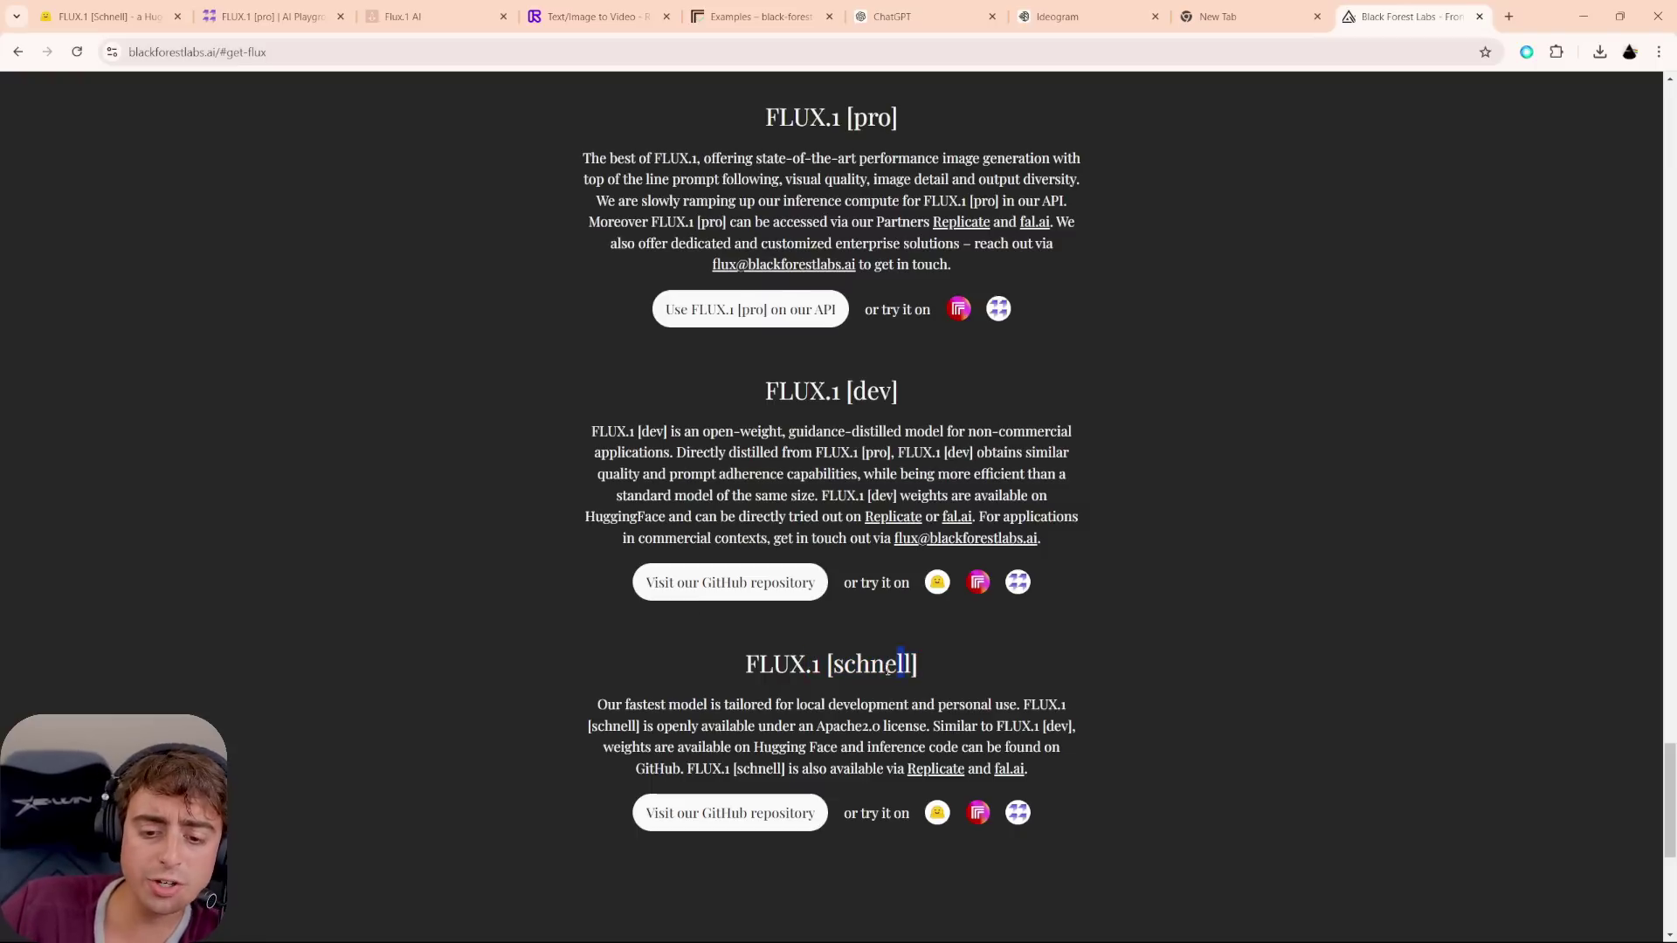
pyautogui.moveTo(981, 672); pyautogui.dragTo(826, 665)
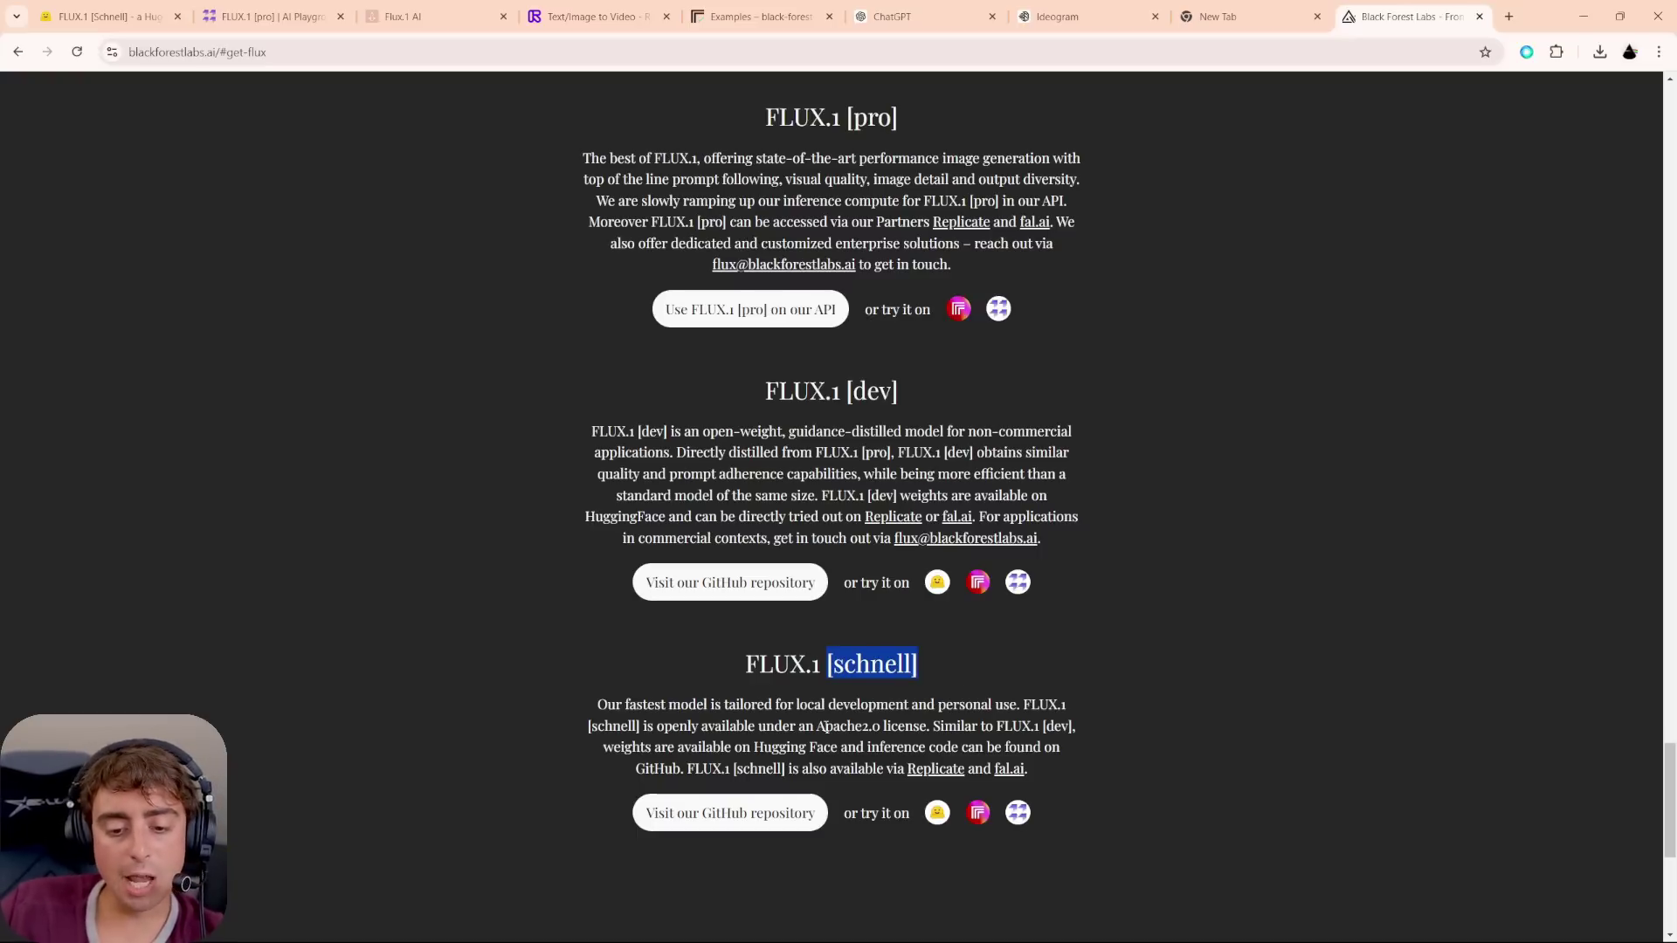
pyautogui.moveTo(819, 726); pyautogui.dragTo(886, 726)
pyautogui.click(916, 730)
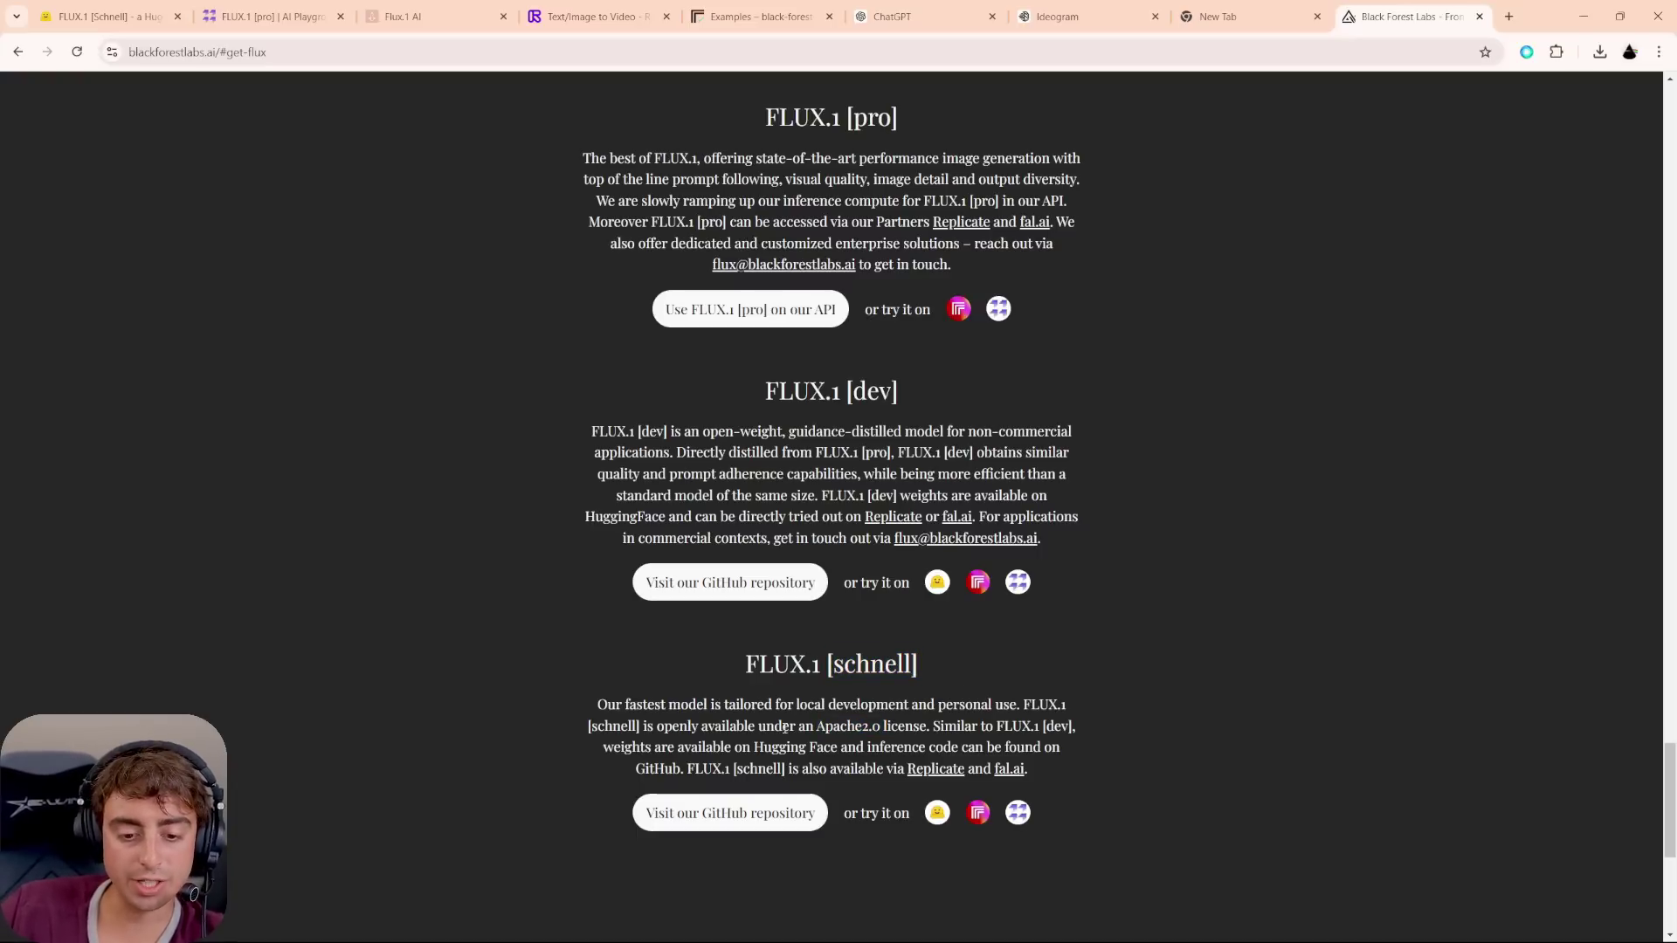
pyautogui.moveTo(632, 739); pyautogui.dragTo(866, 762)
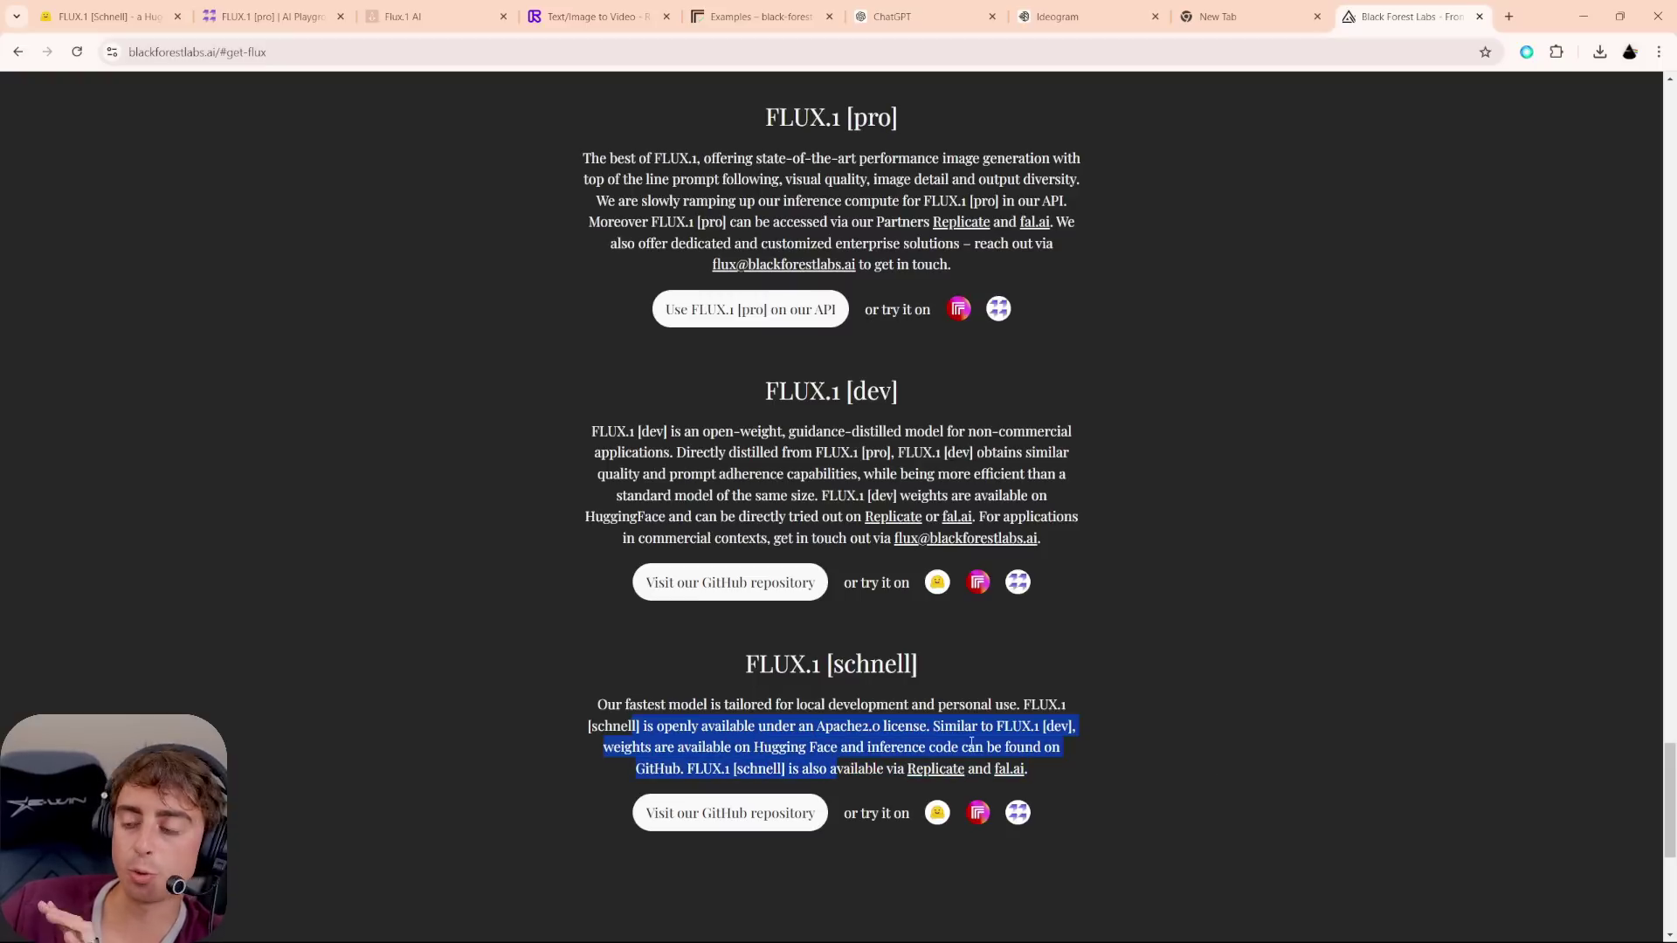
# - Re-highlight the schnell and dev headings and the start of the pro description
pyautogui.moveTo(912, 705); pyautogui.dragTo(747, 664)
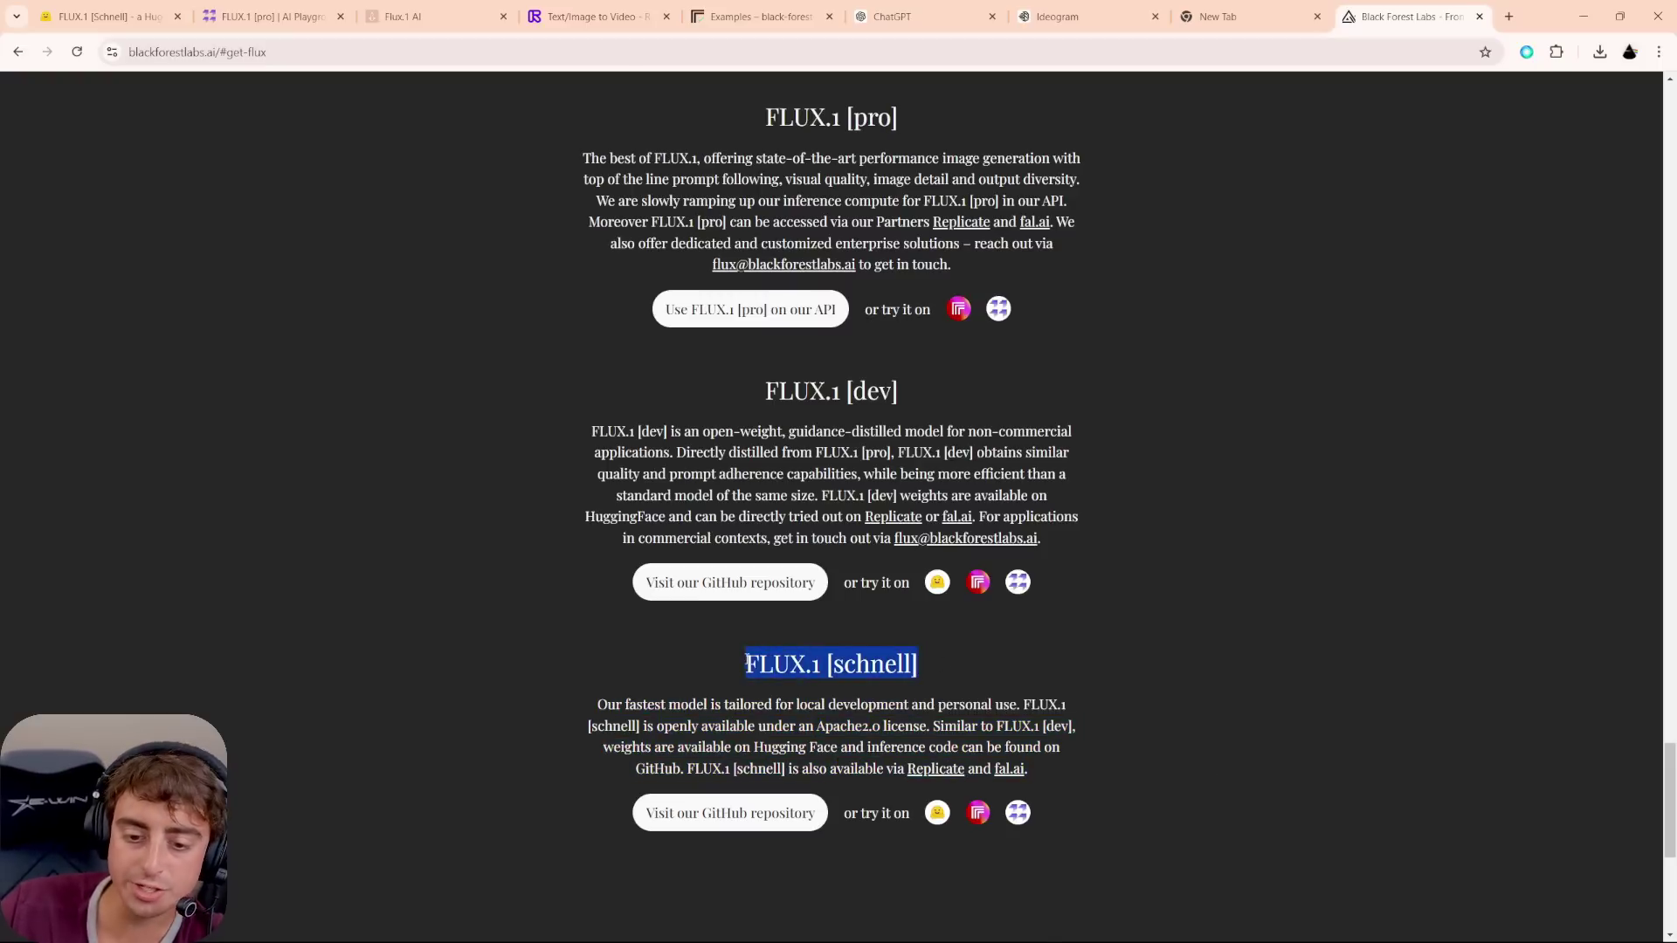
pyautogui.moveTo(903, 403); pyautogui.dragTo(731, 393)
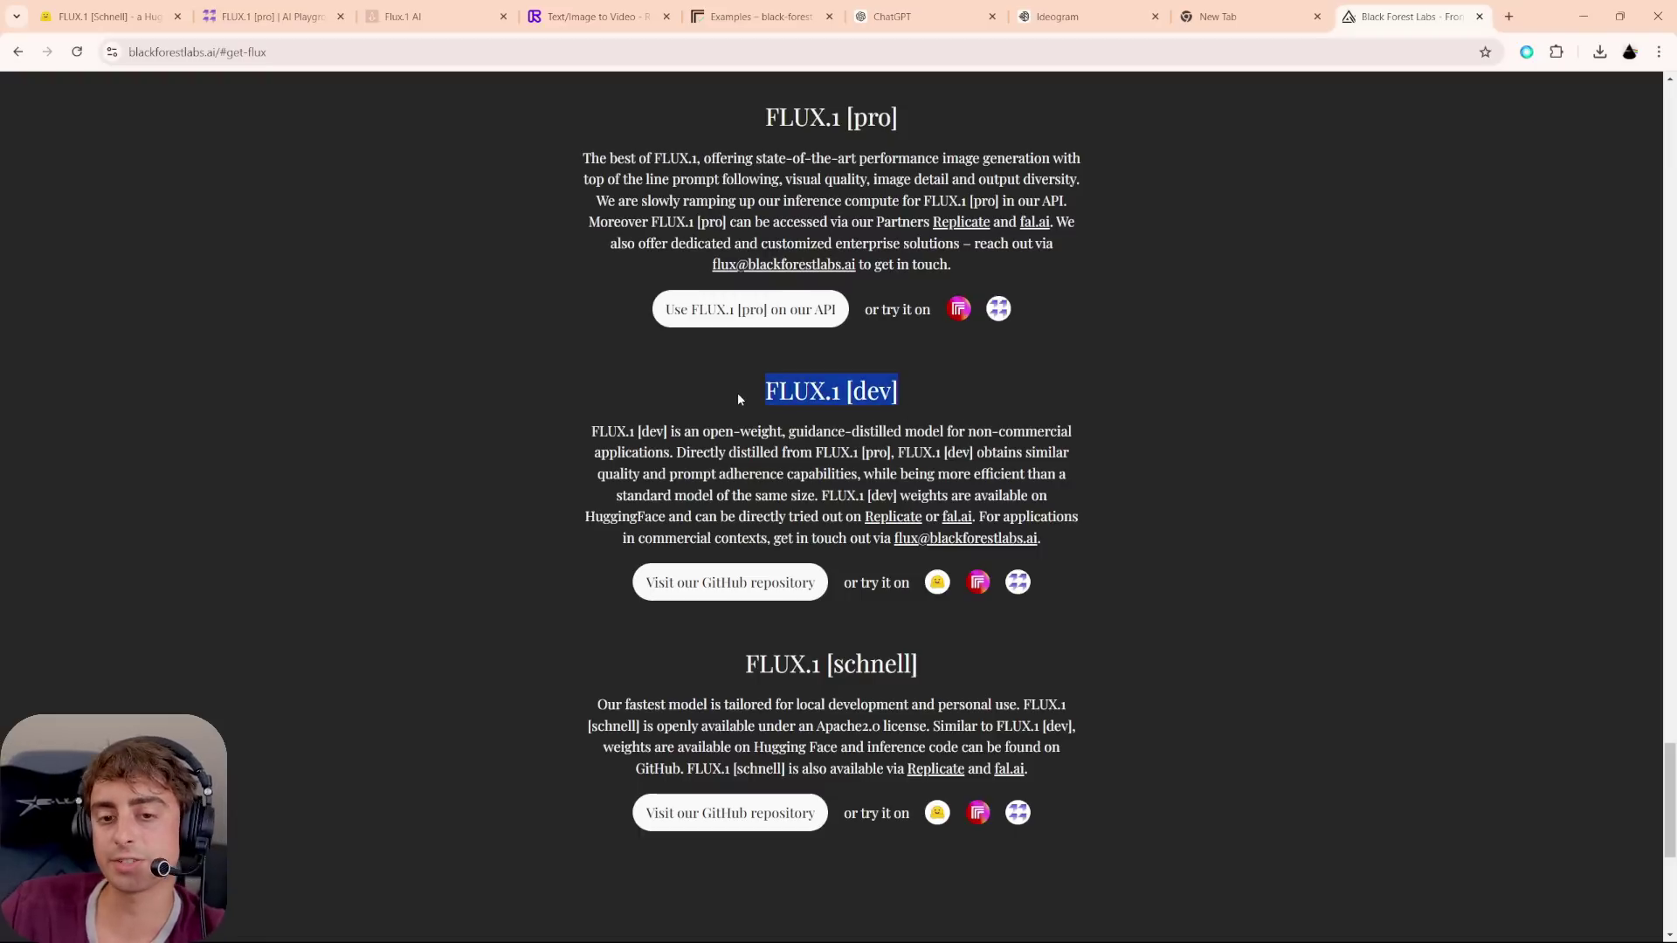
pyautogui.moveTo(583, 158); pyautogui.dragTo(712, 122)
pyautogui.click(1258, 350)
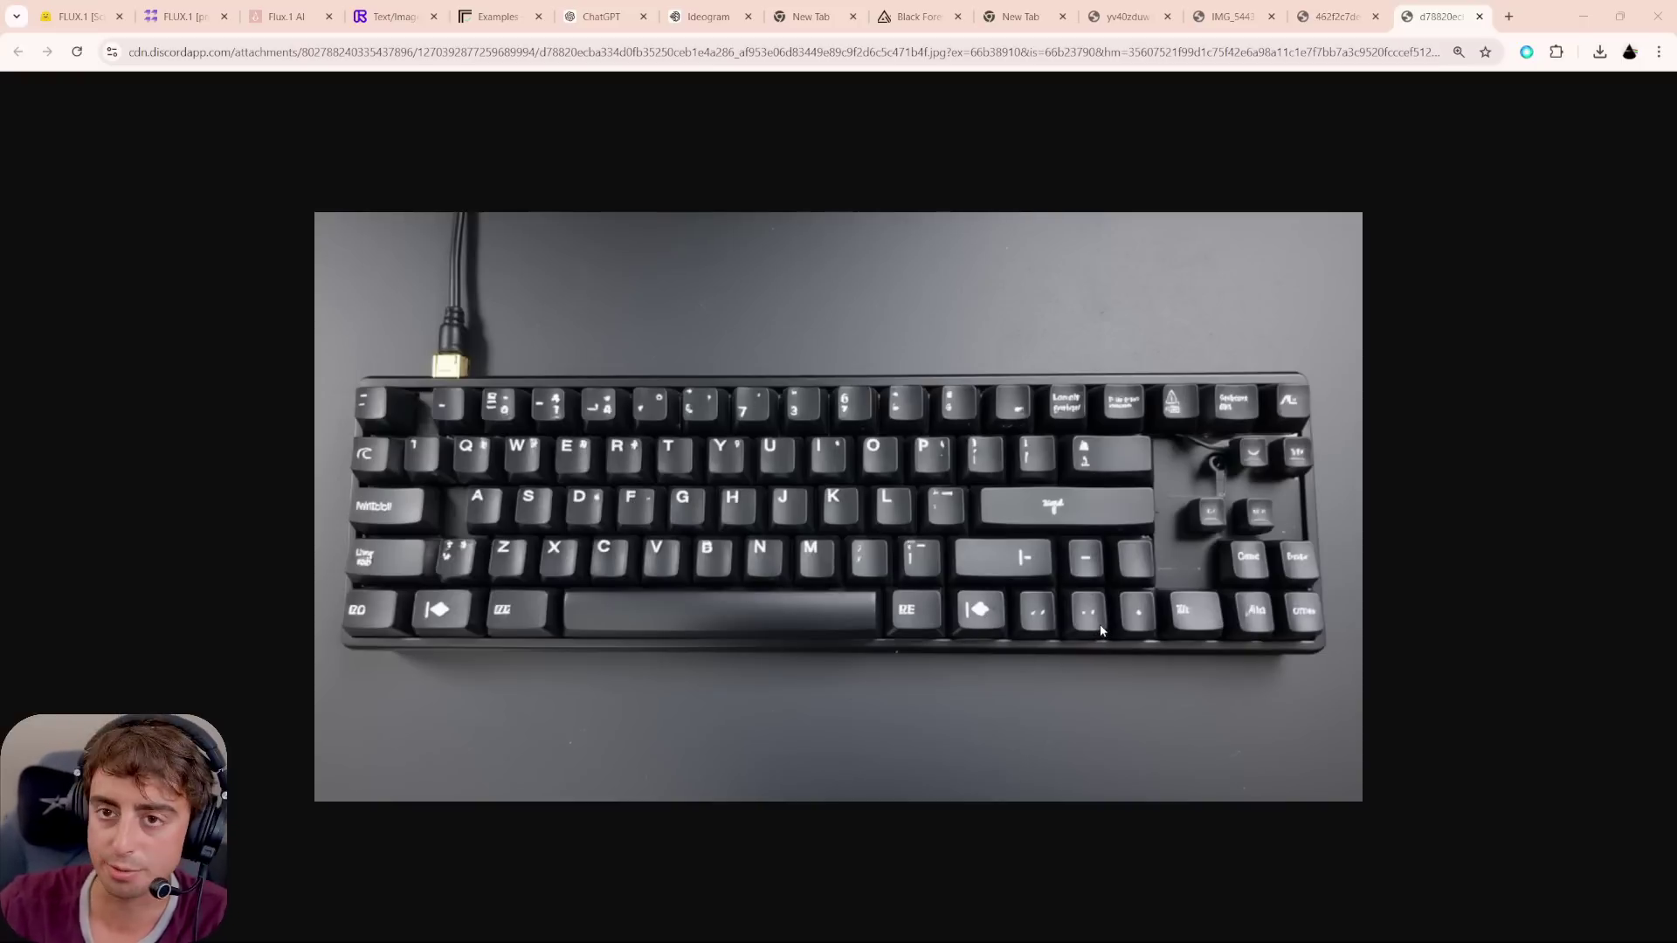
# - View the red convertible image, then the Batman pillow image
pyautogui.click(1310, 12)
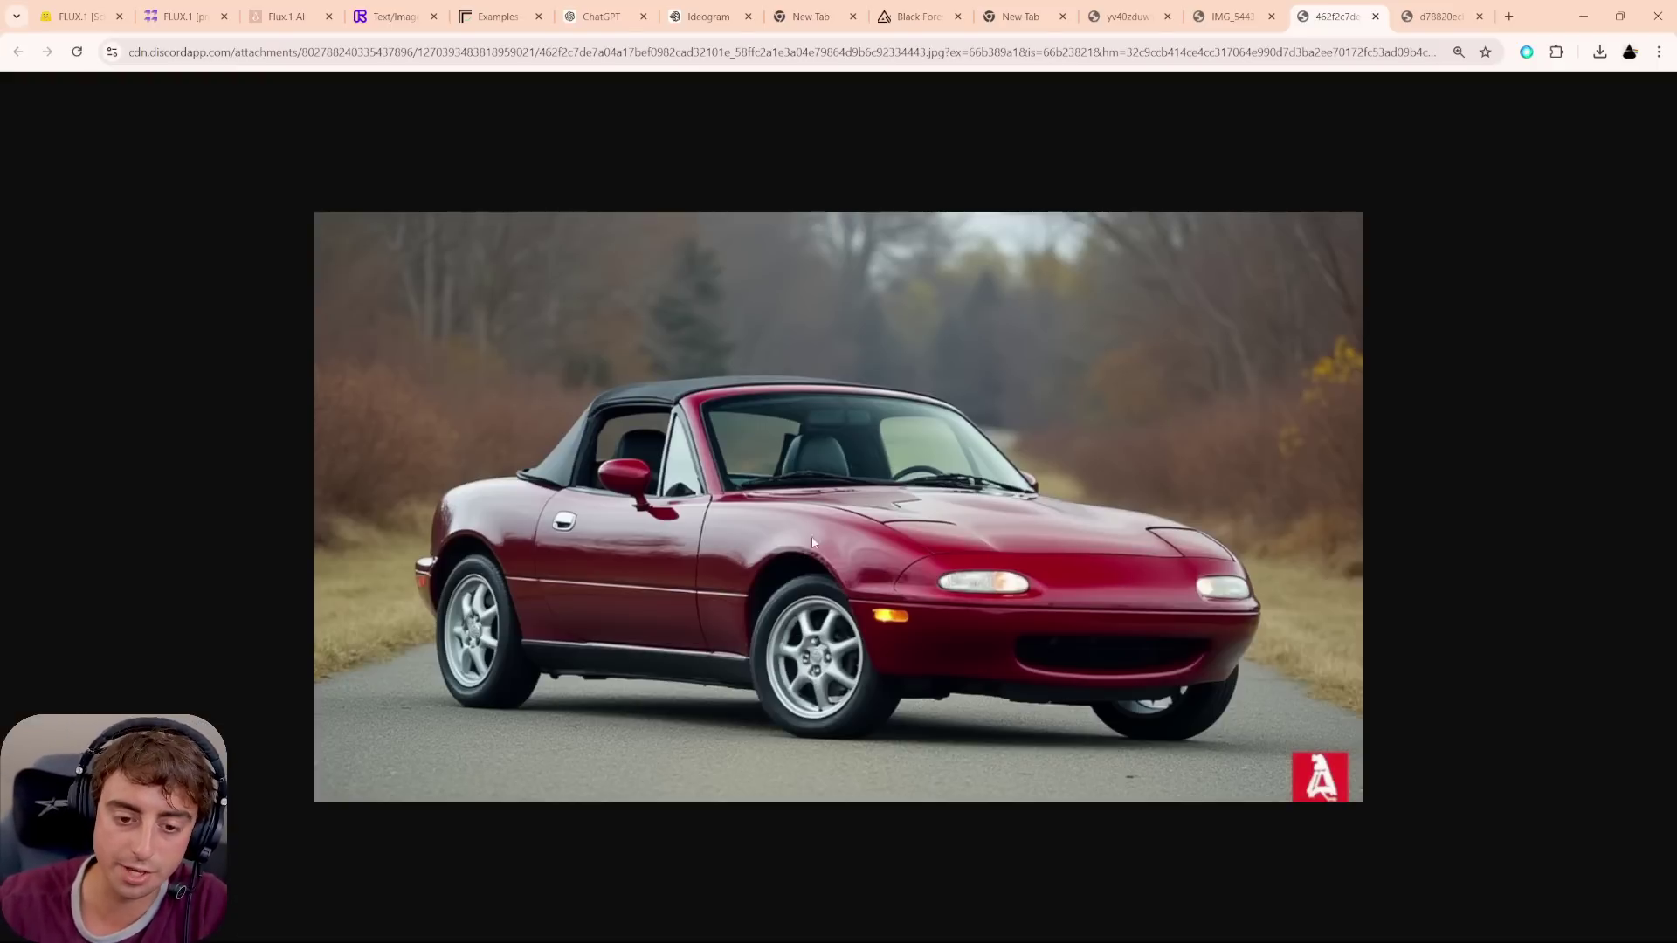
pyautogui.click(1220, 7)
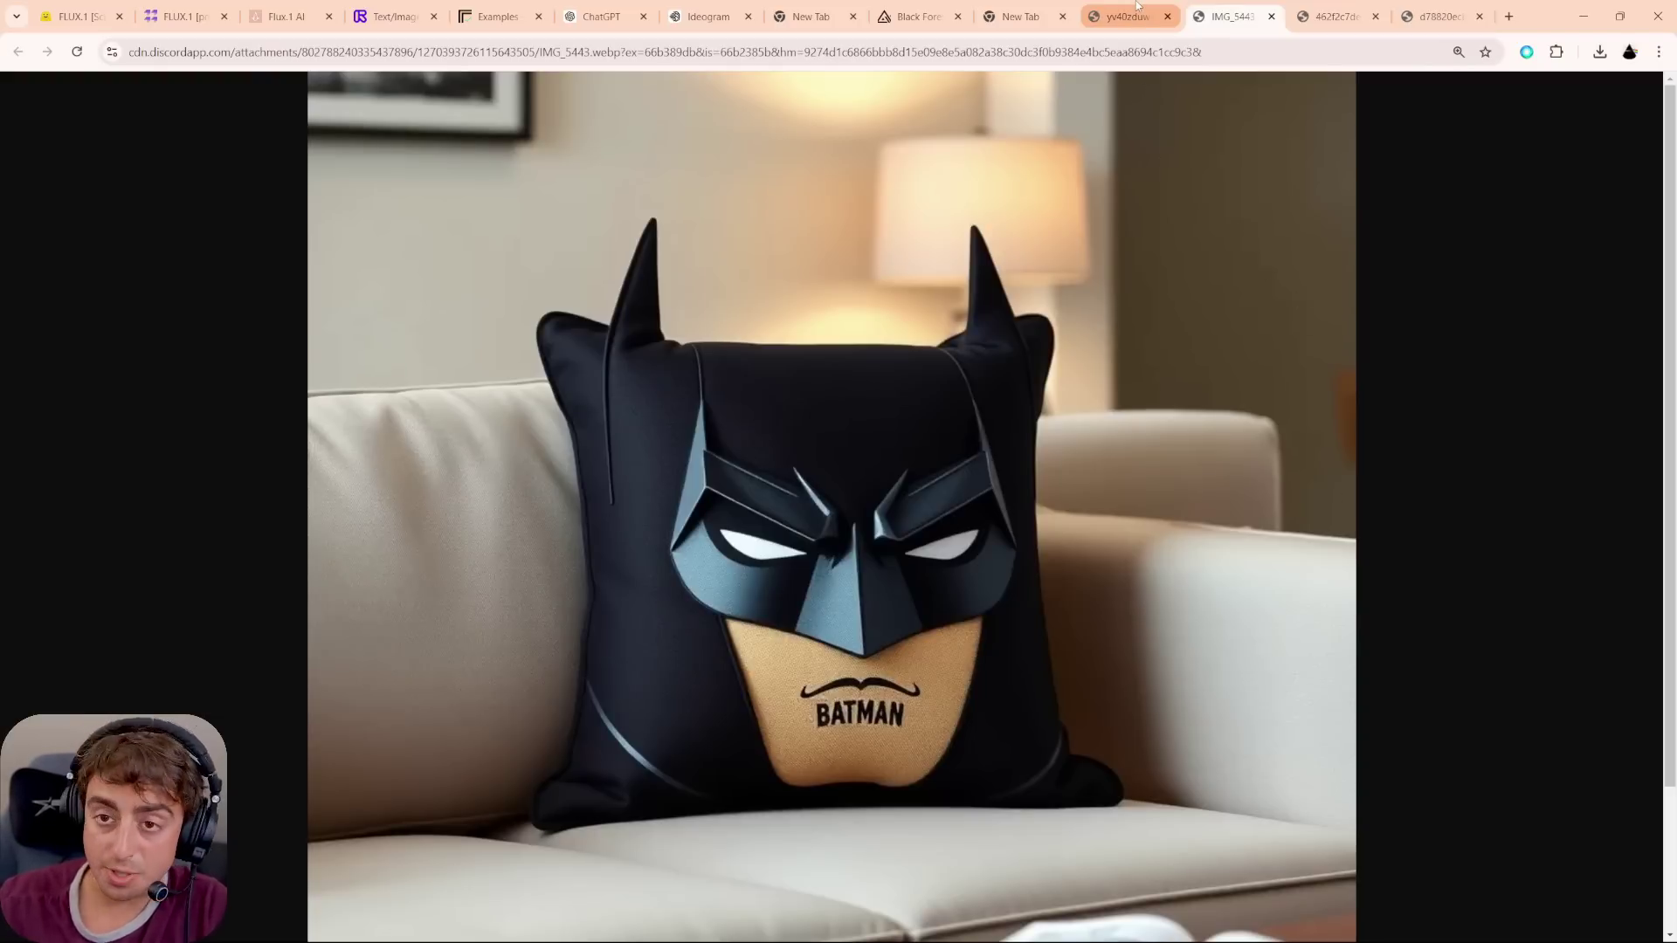
# - View the sand Darth Vader sculpture image in the yv40zduw tab
pyautogui.moveTo(1137, 6)
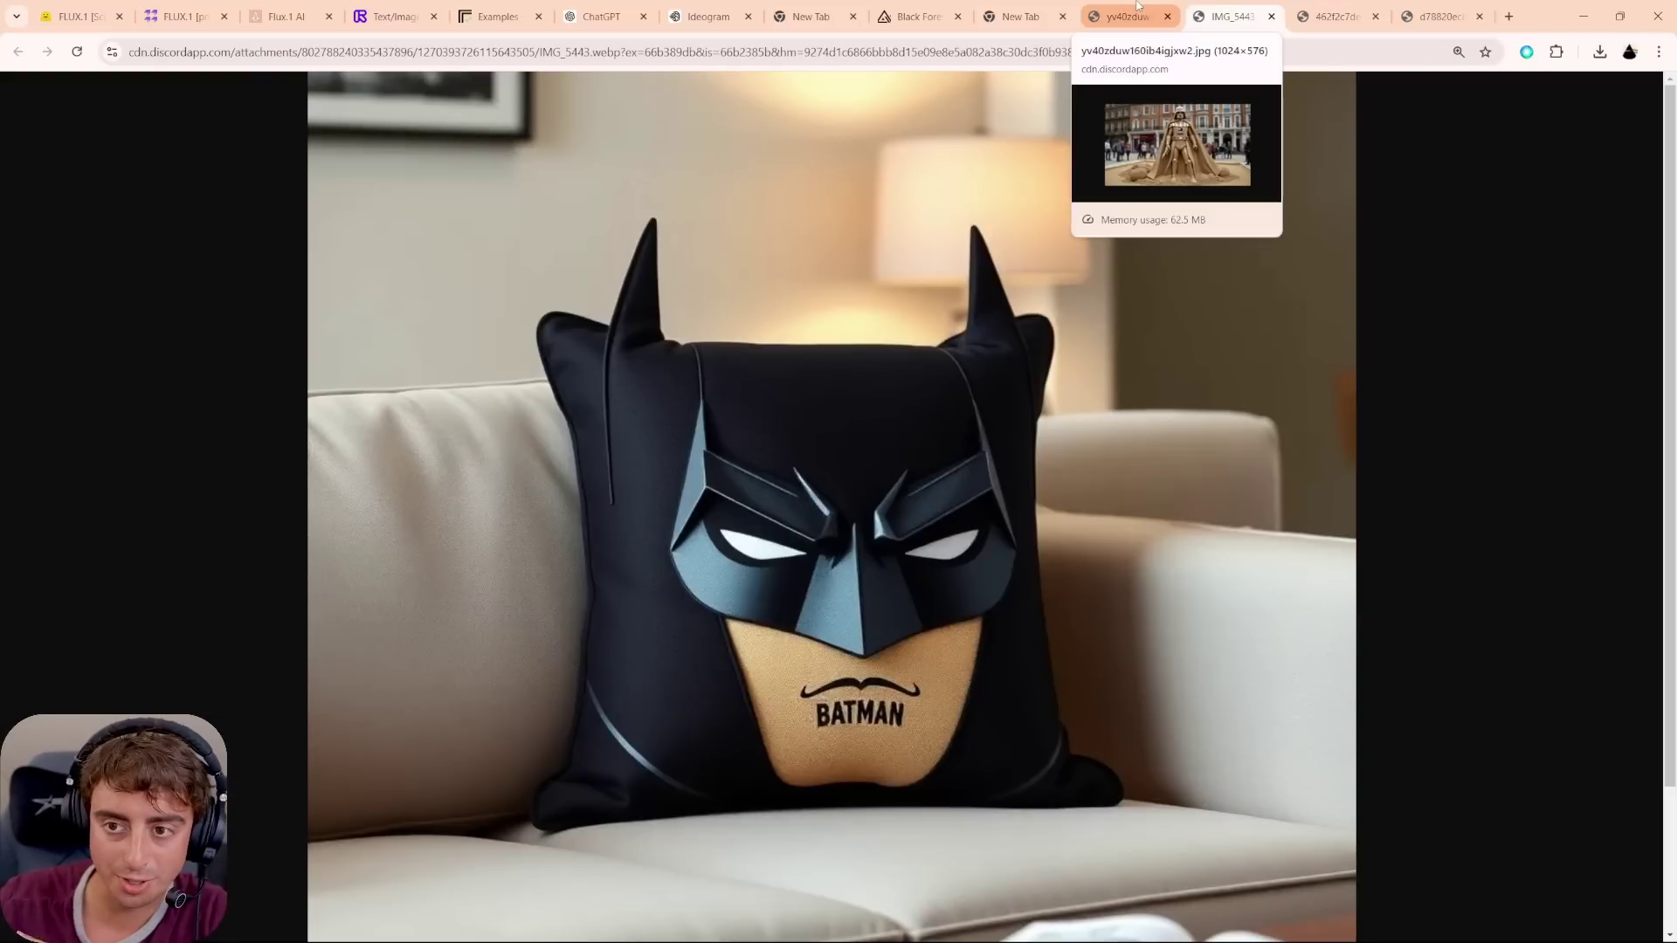
pyautogui.click(1137, 7)
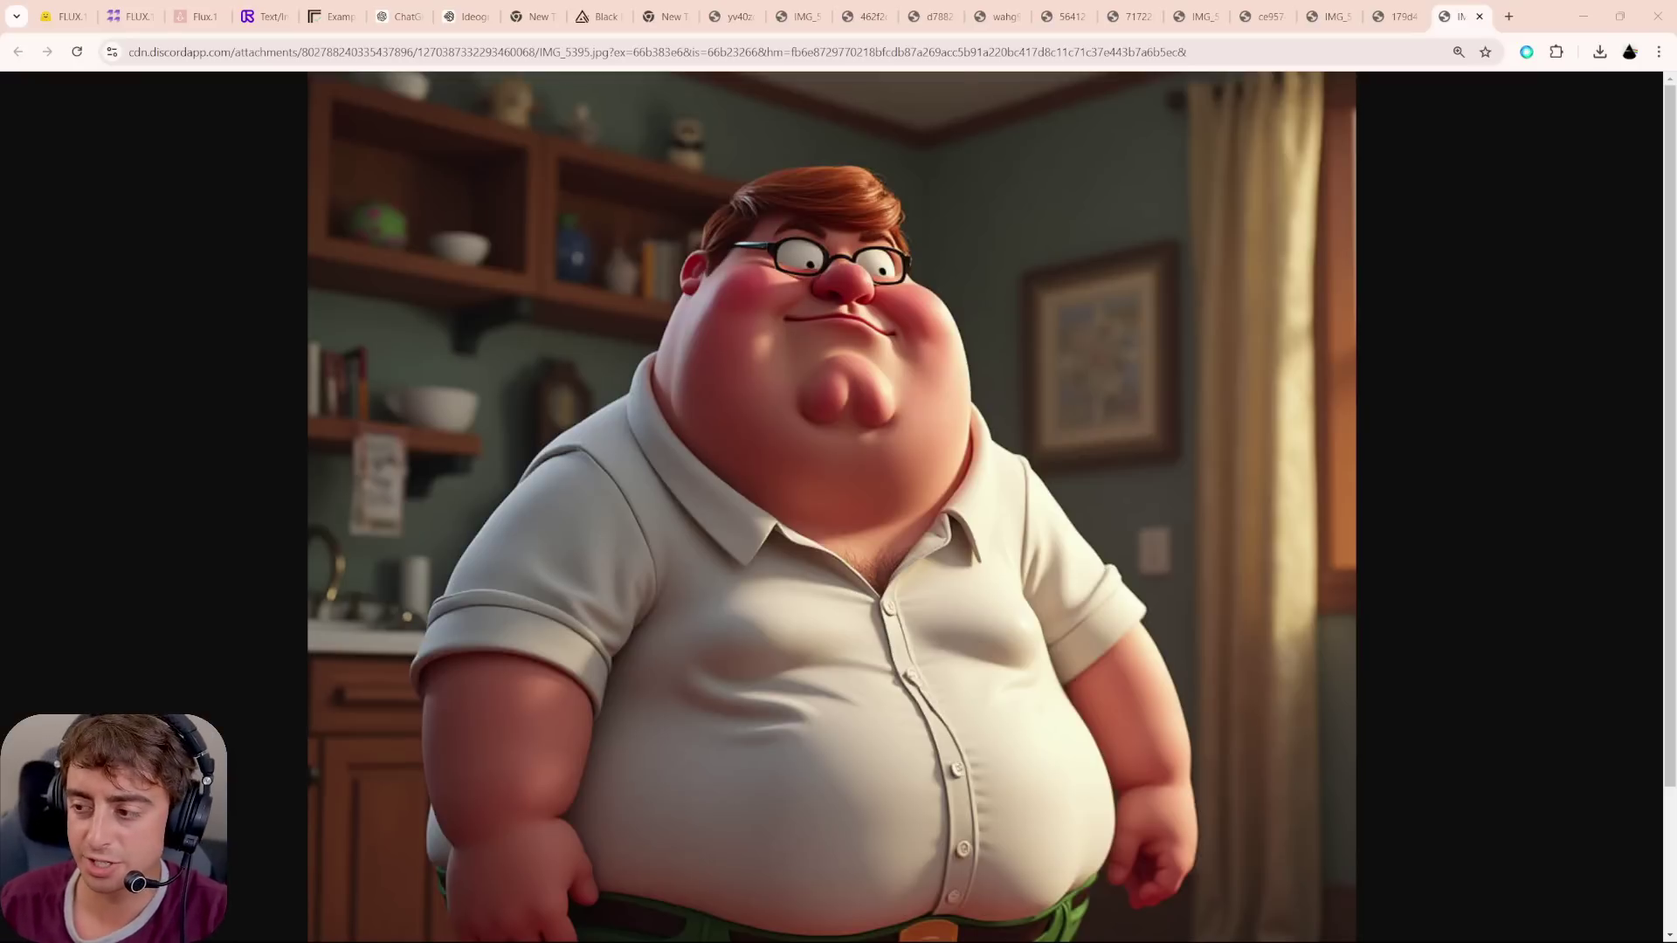
# - Zoom the image_2 tab so the lemon captioned 'can i generate text too???' fits
pyautogui.hotkey('ctrl', '-')
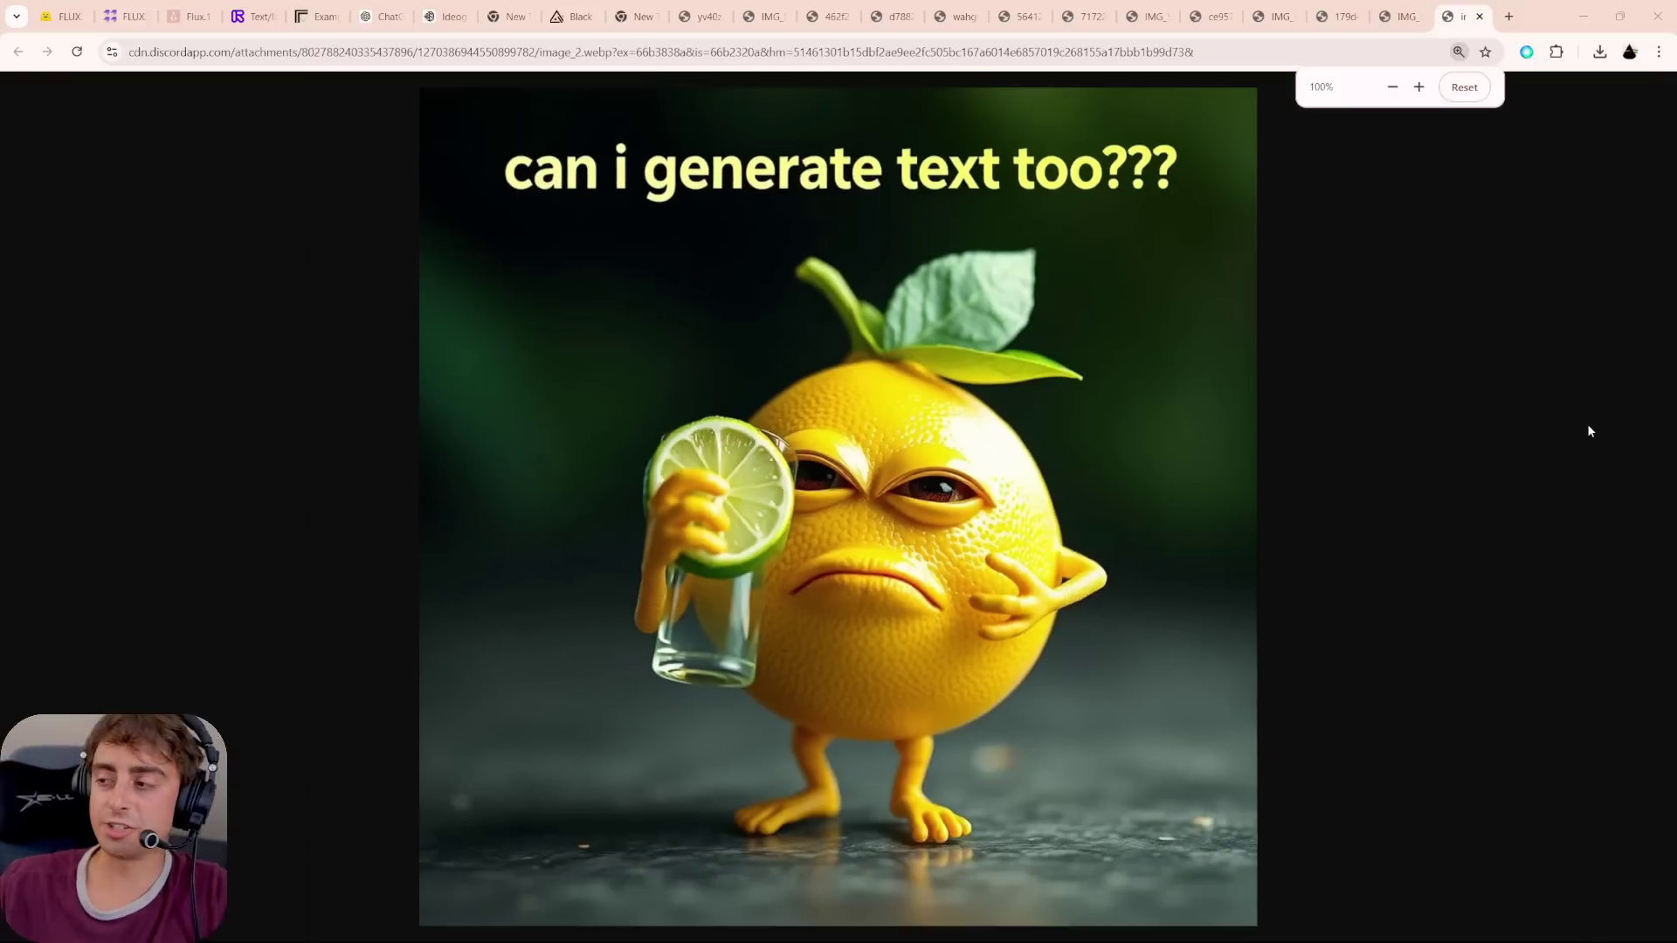